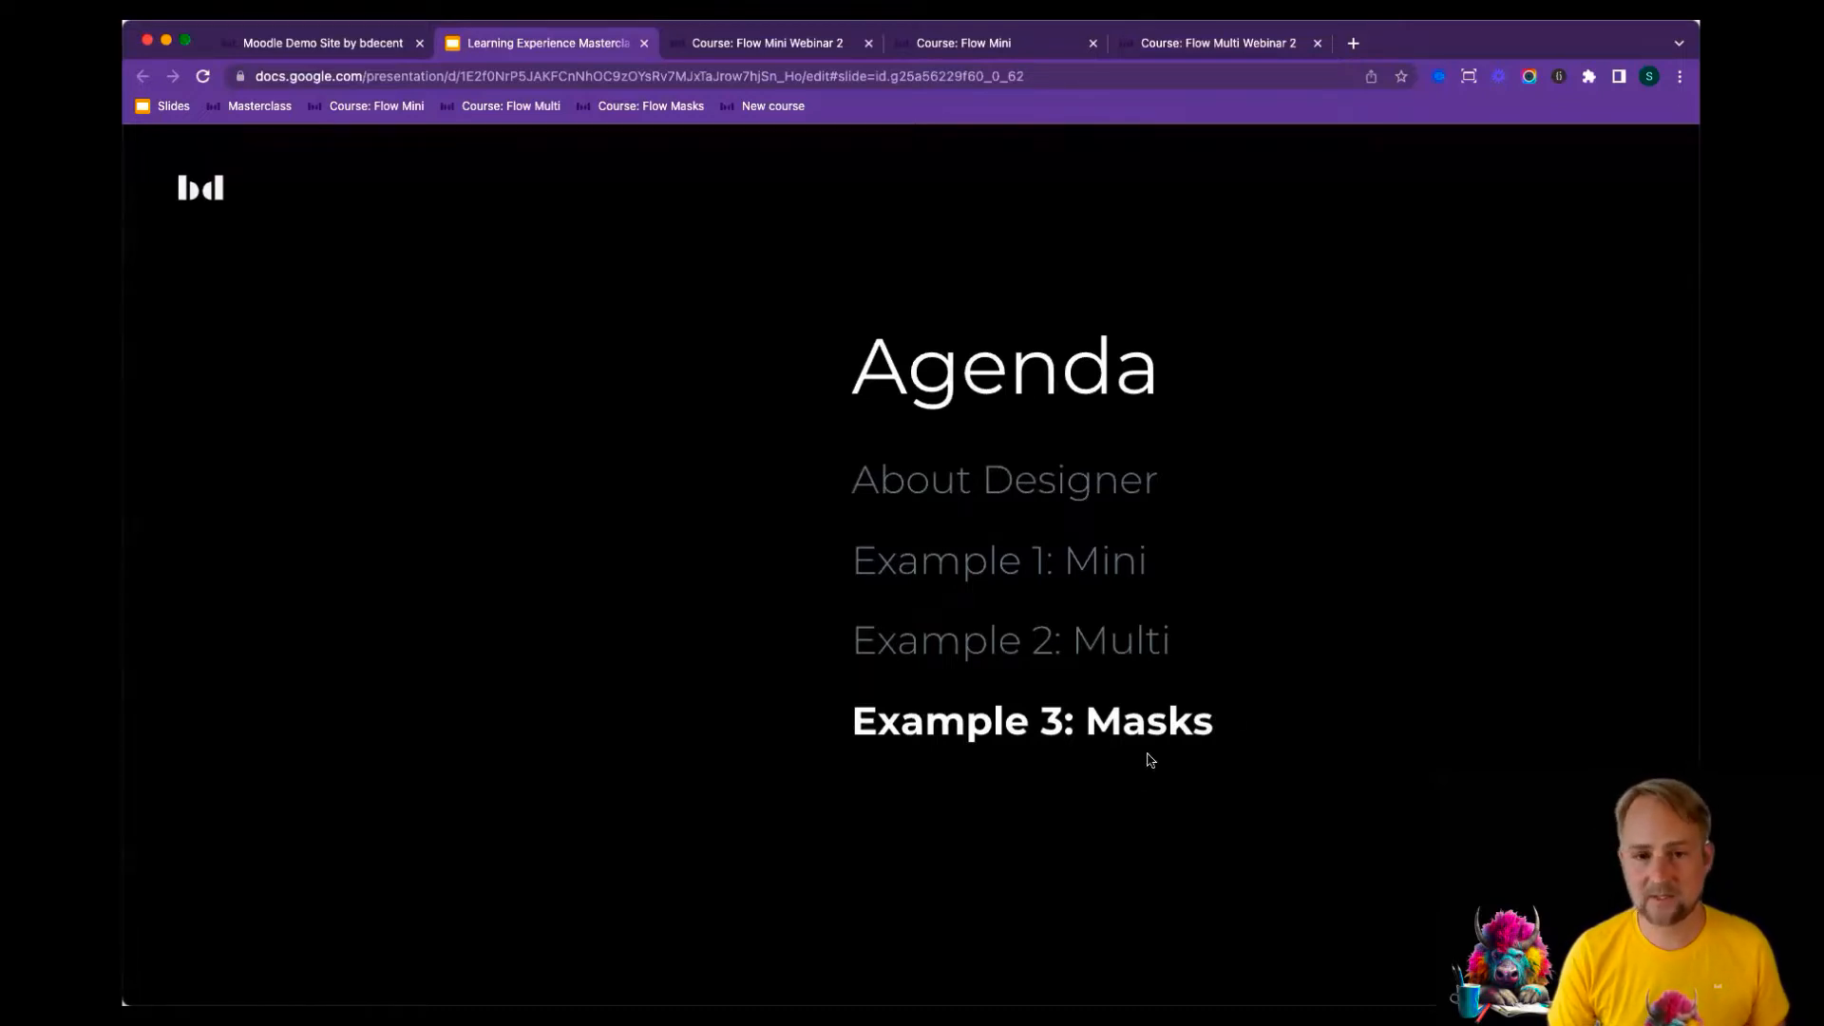
# Advance to the Flow Masks slide, open the Flow Masks course in a new tab, and view Activity 2.
pyautogui.press('Right')
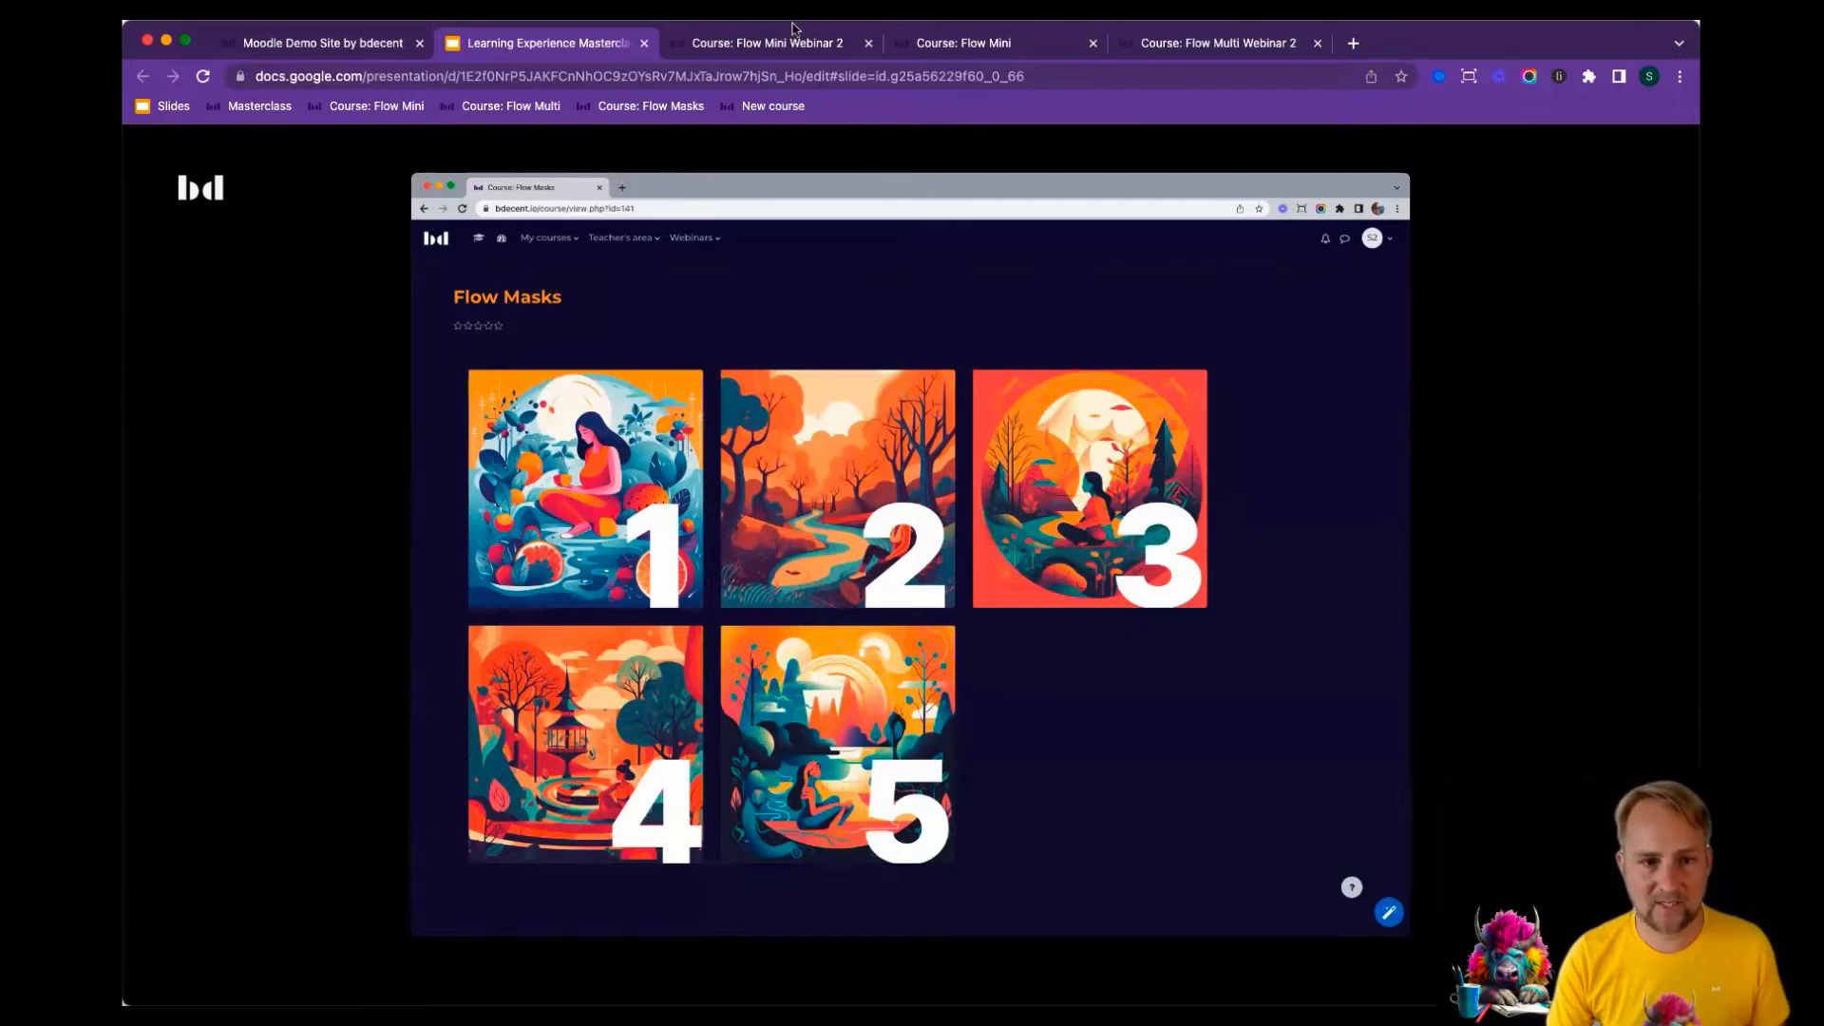
pyautogui.keyDown('super'); pyautogui.click(670, 112); pyautogui.keyUp('super')
pyautogui.press('super+9')
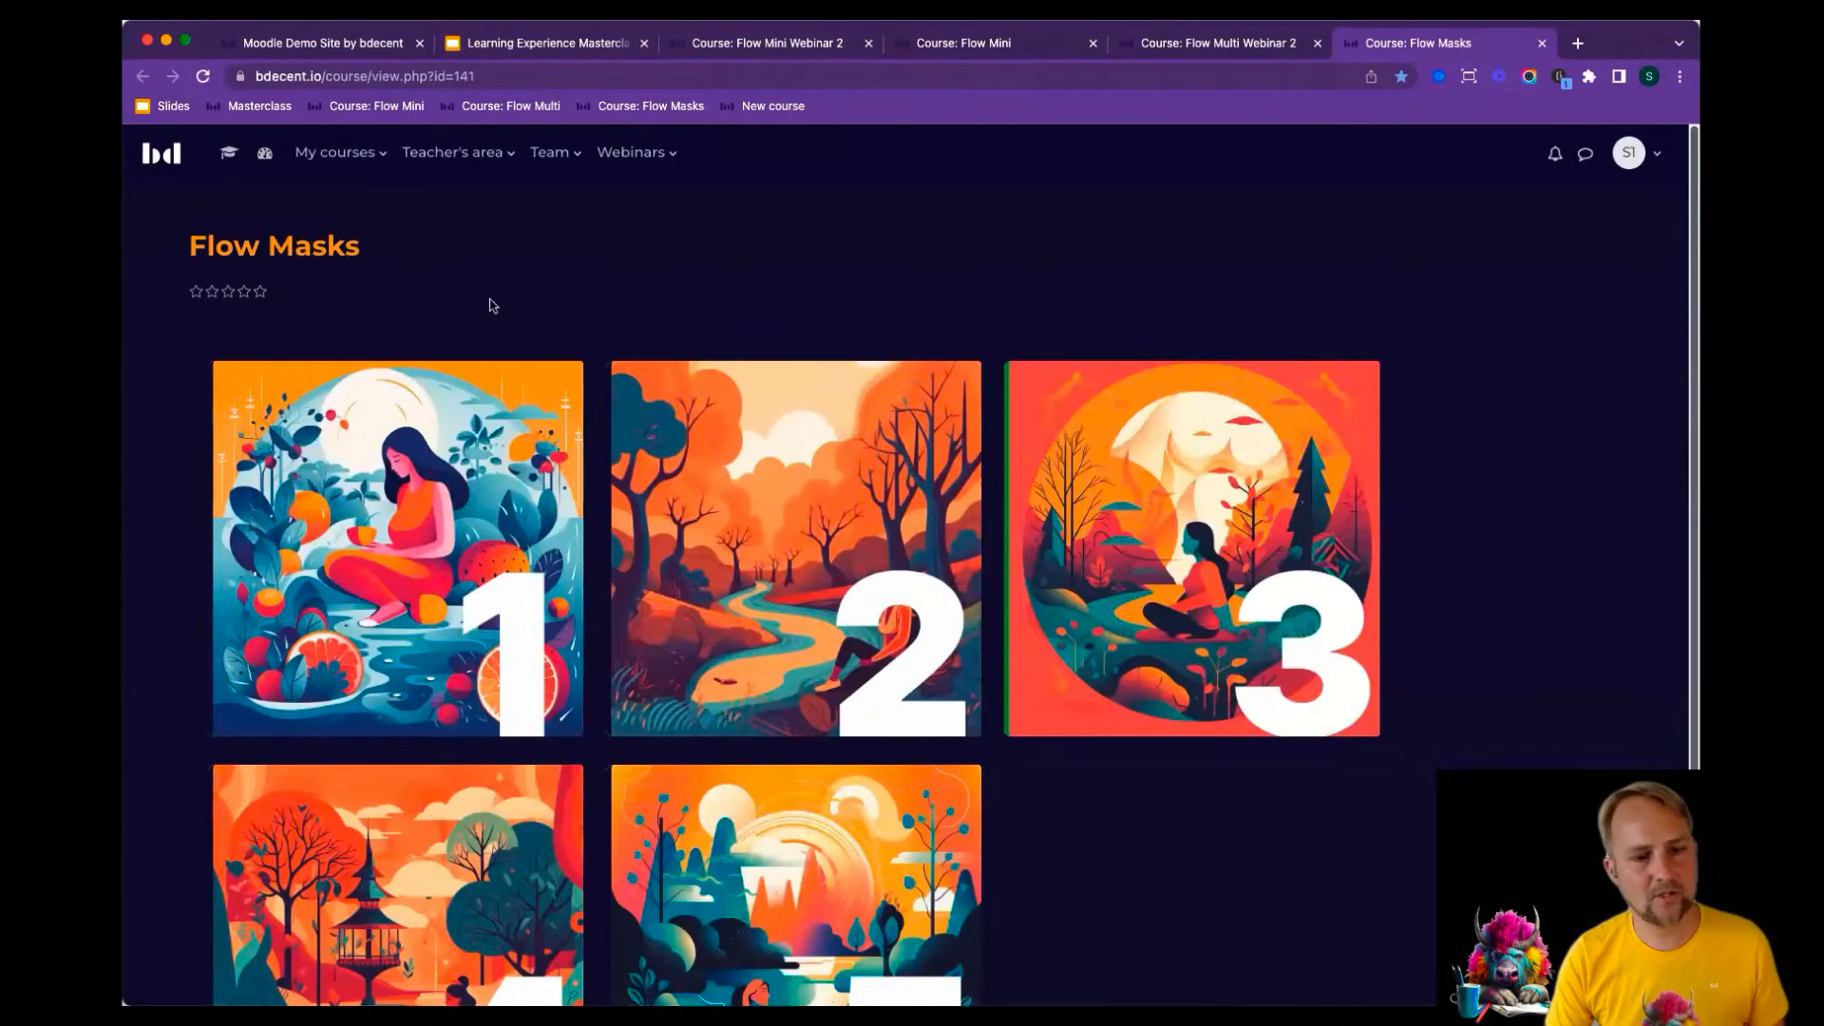
pyautogui.scroll(-2, 475, 456)
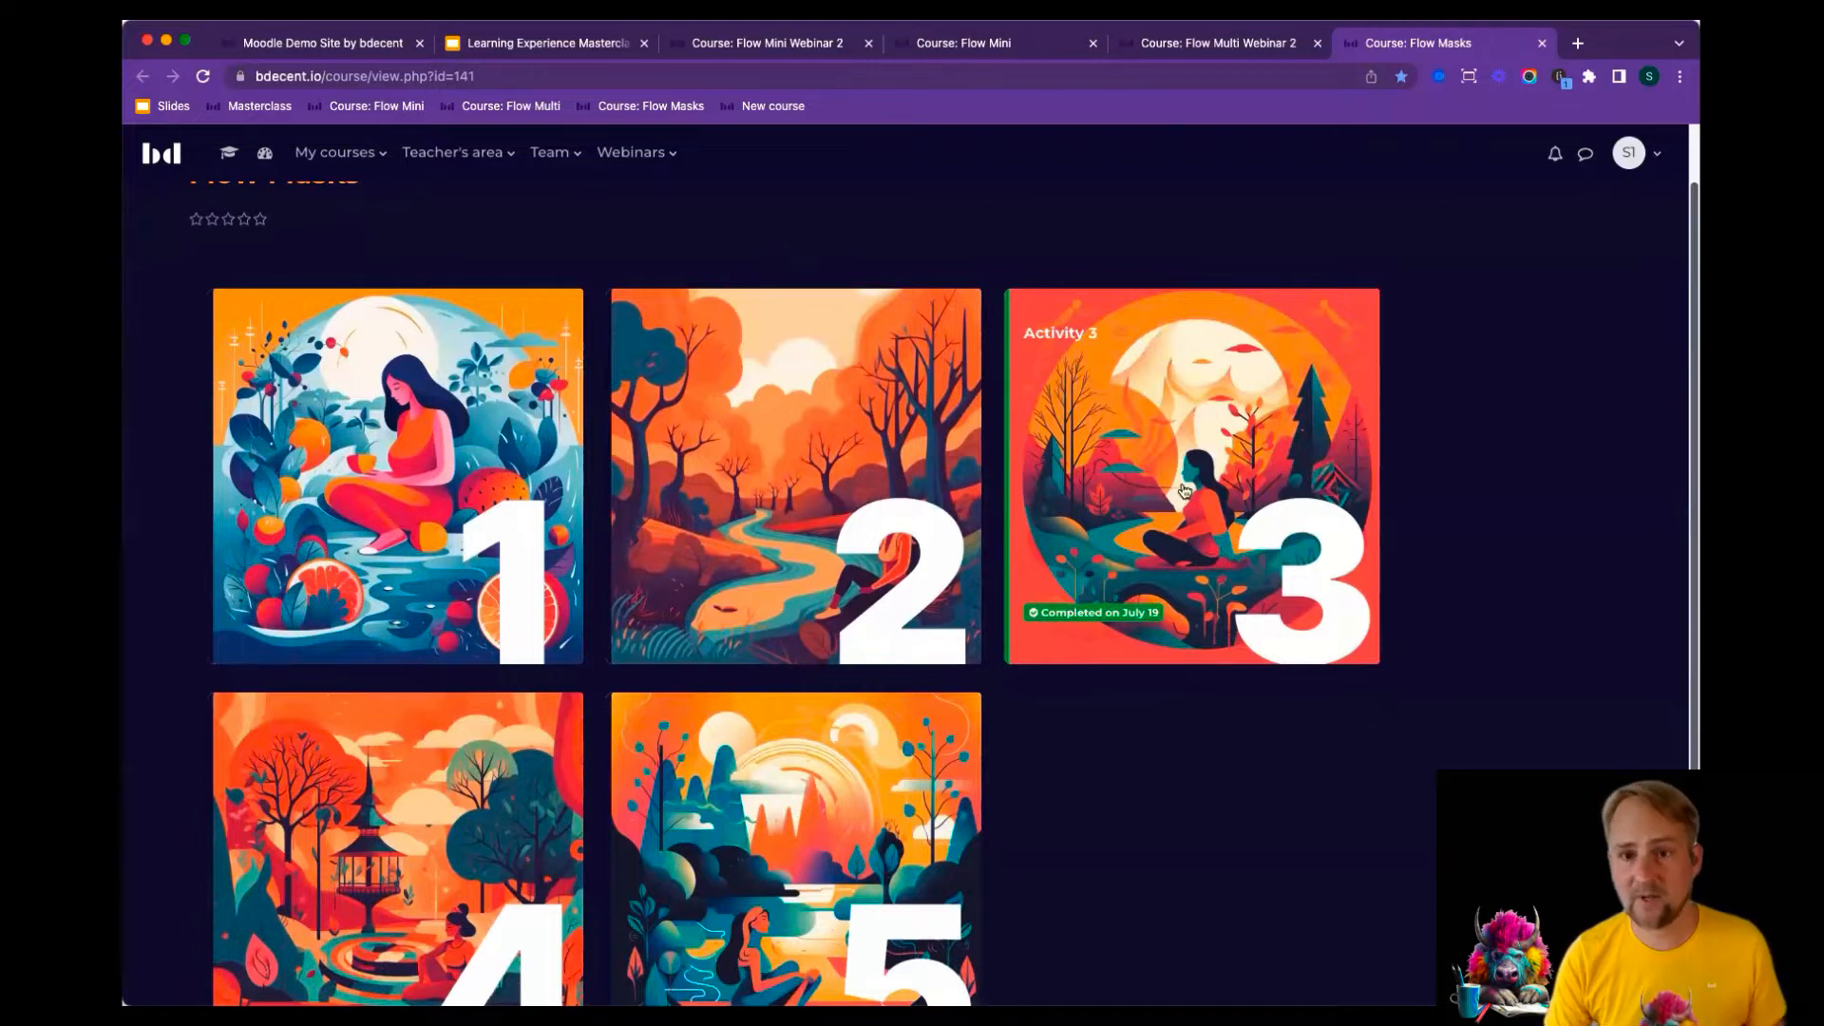
pyautogui.scroll(-2, 1117, 306)
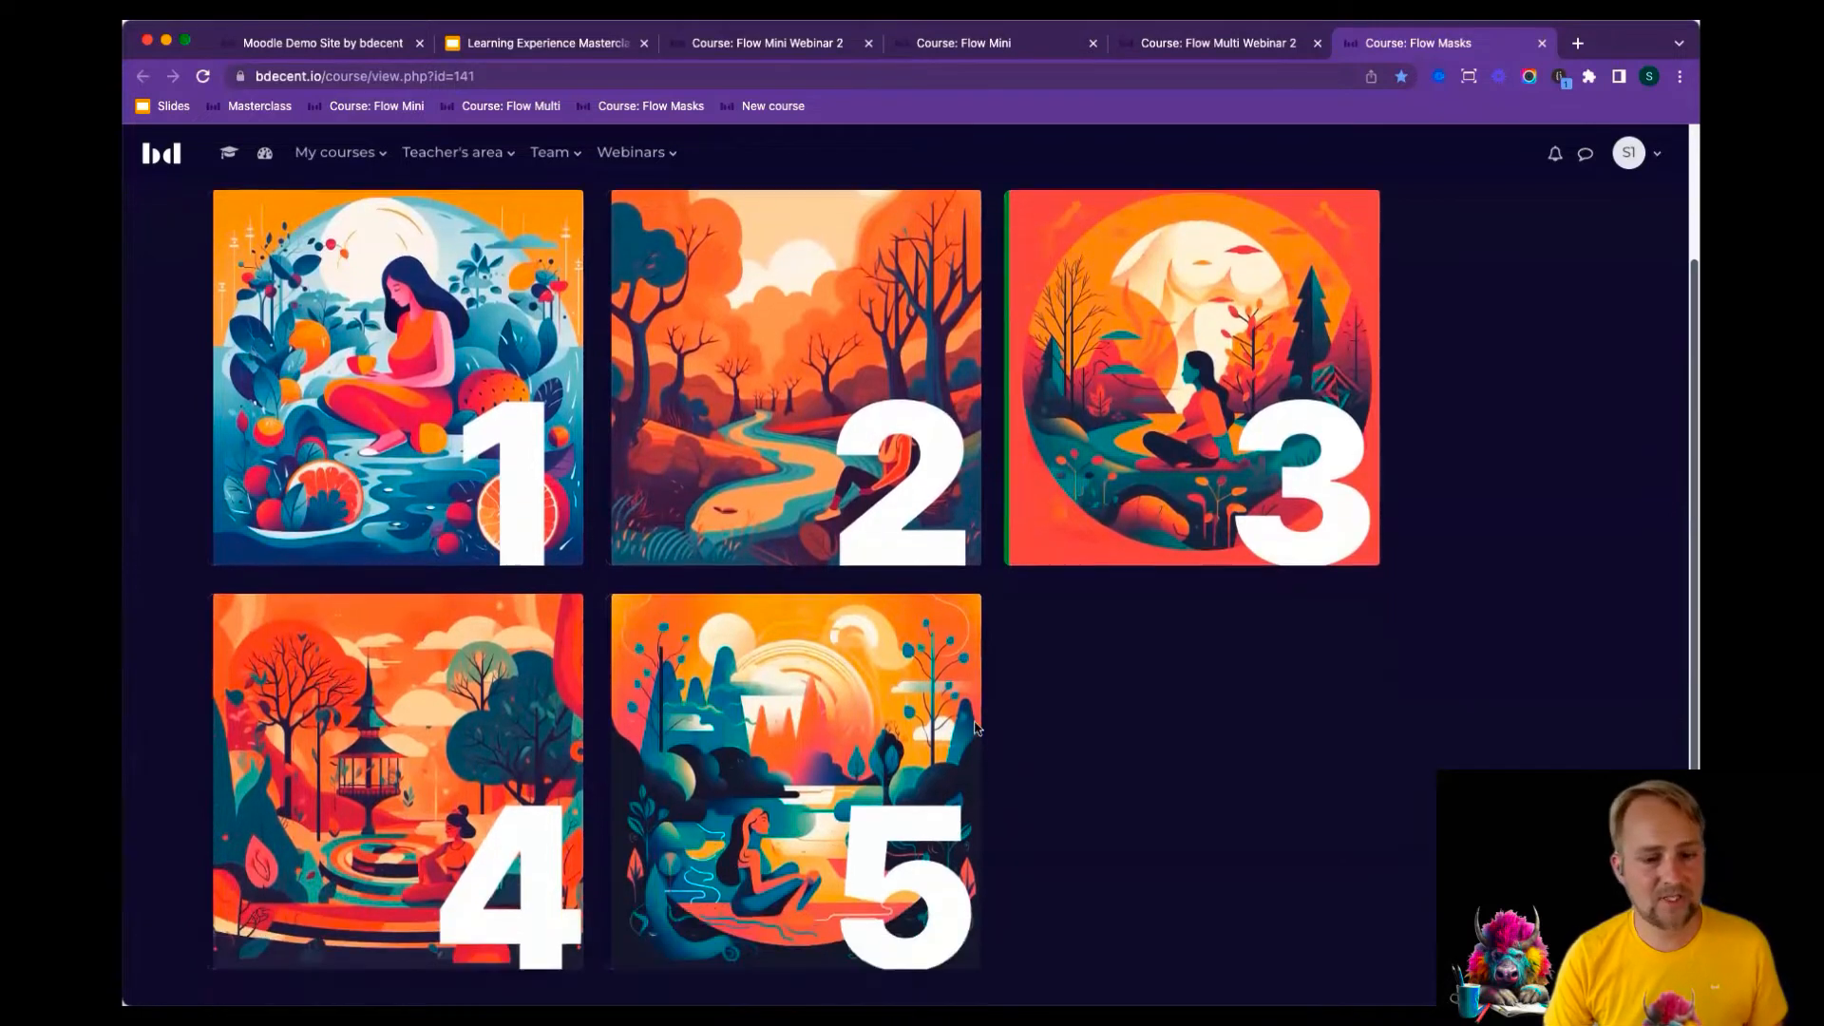
pyautogui.click(793, 329)
pyautogui.click(1262, 178)
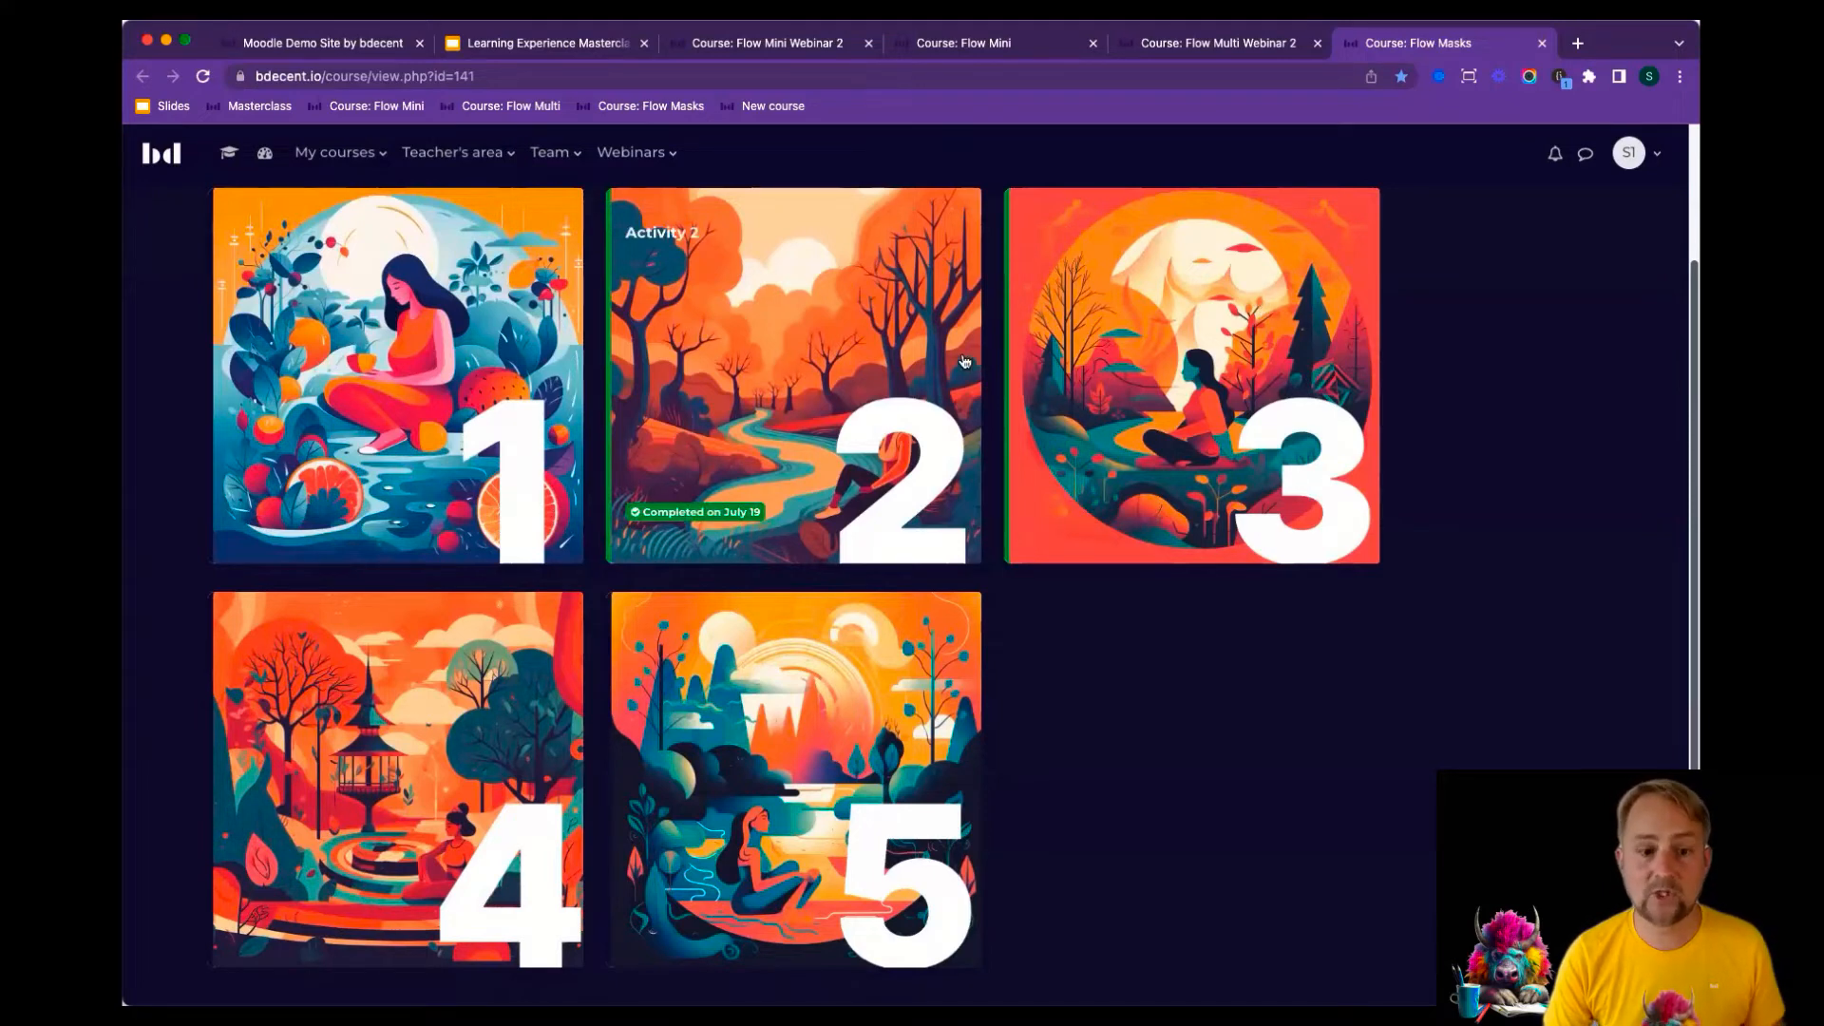
# Log out of the student account and log back in to the site as the admin.
pyautogui.click(1648, 160)
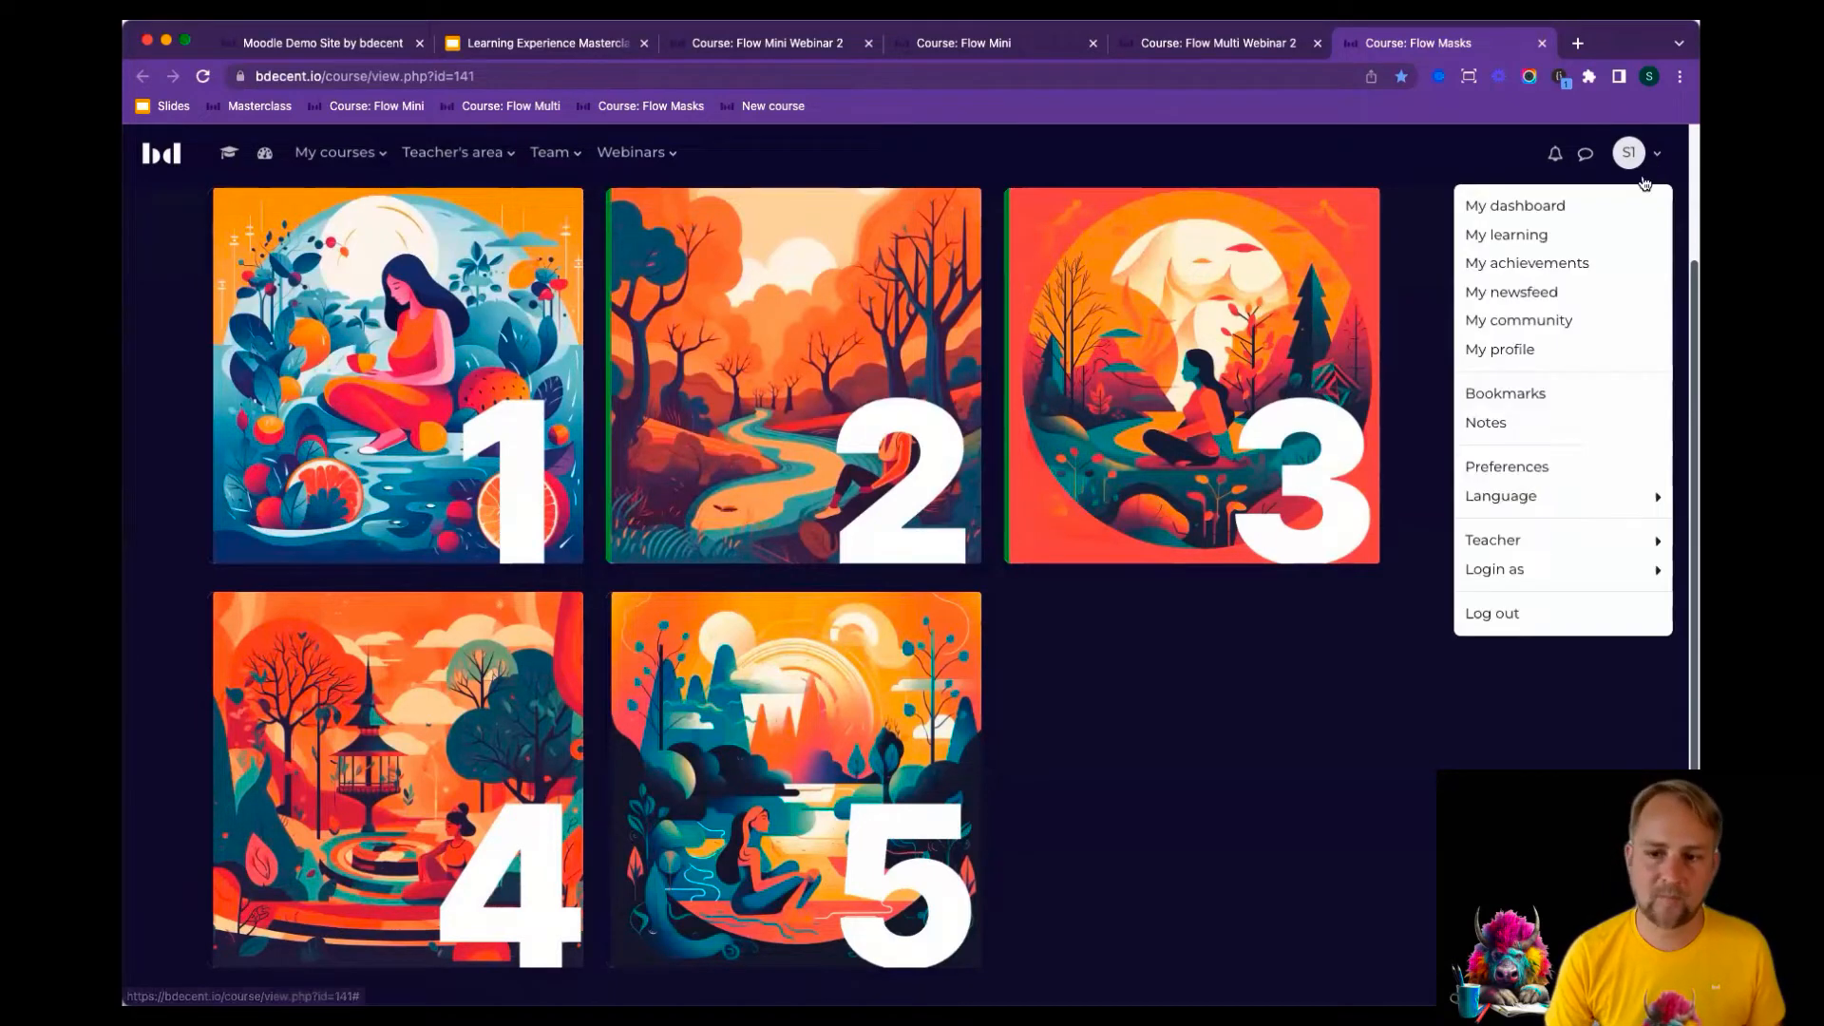
pyautogui.click(1556, 615)
pyautogui.click(915, 542)
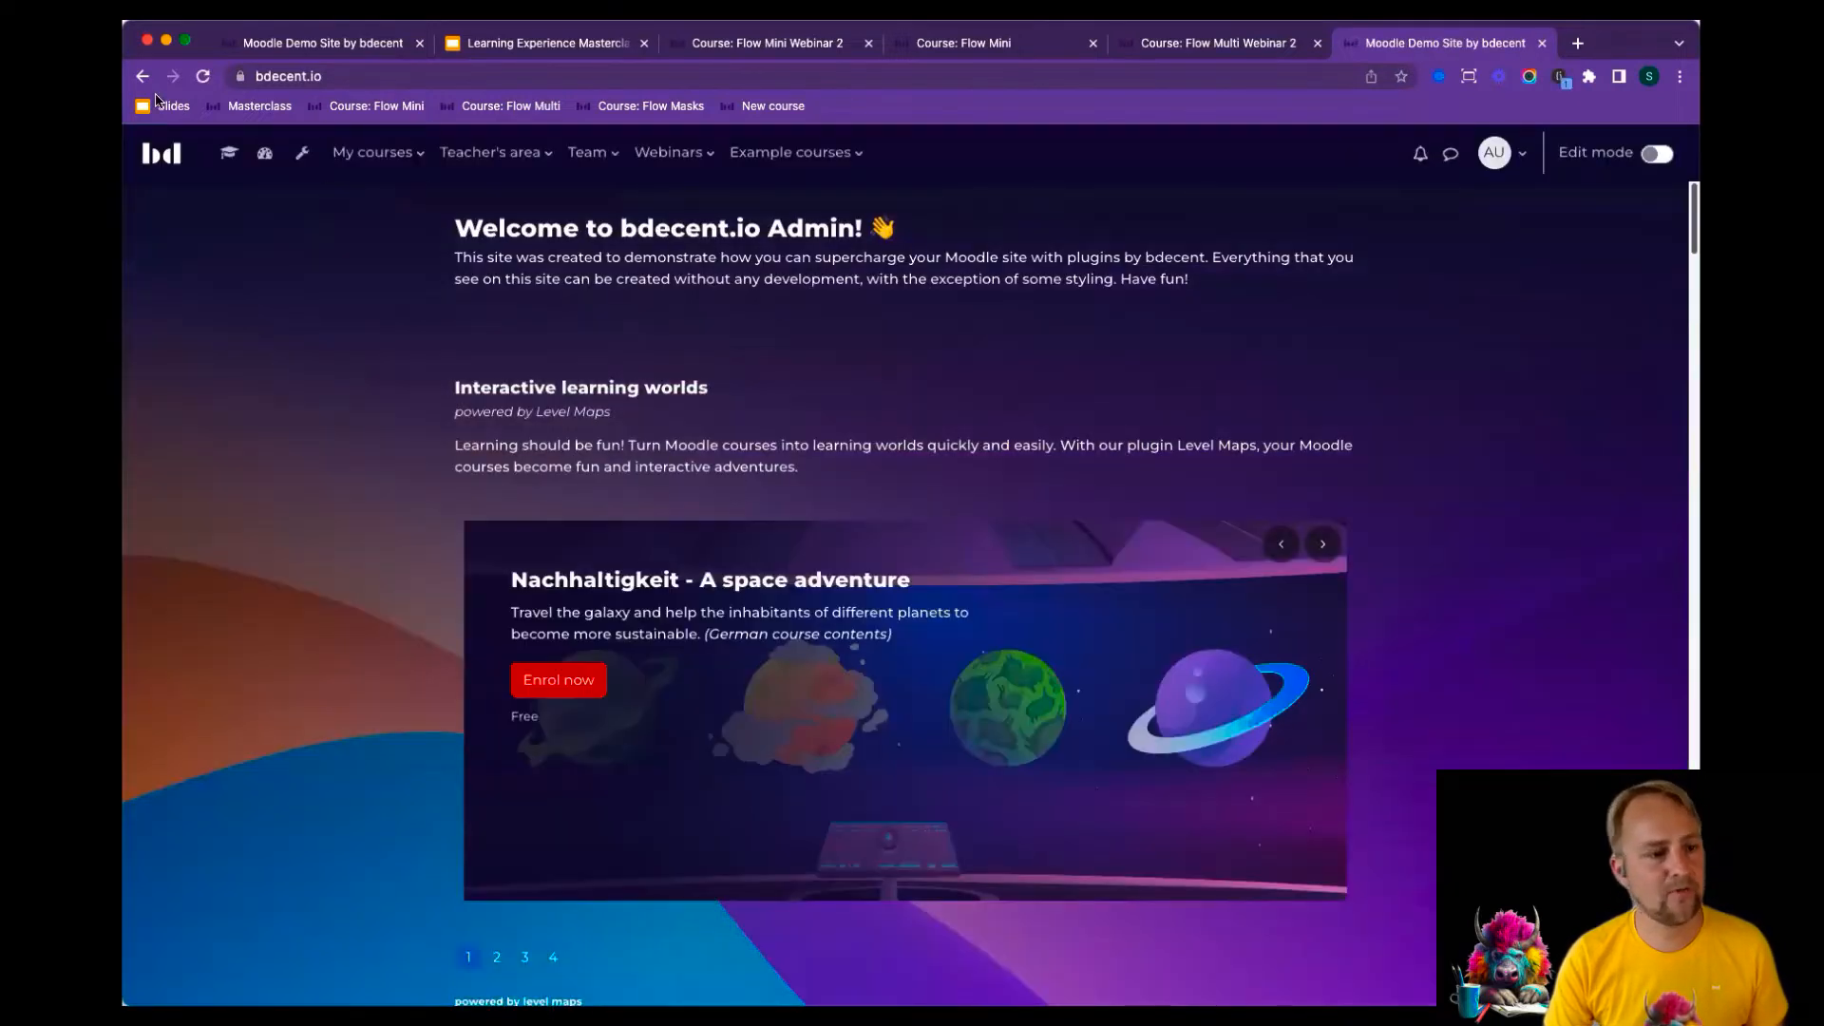
# Open the Flow Masks course in edit mode and open the settings of Activity 1.
pyautogui.click(629, 106)
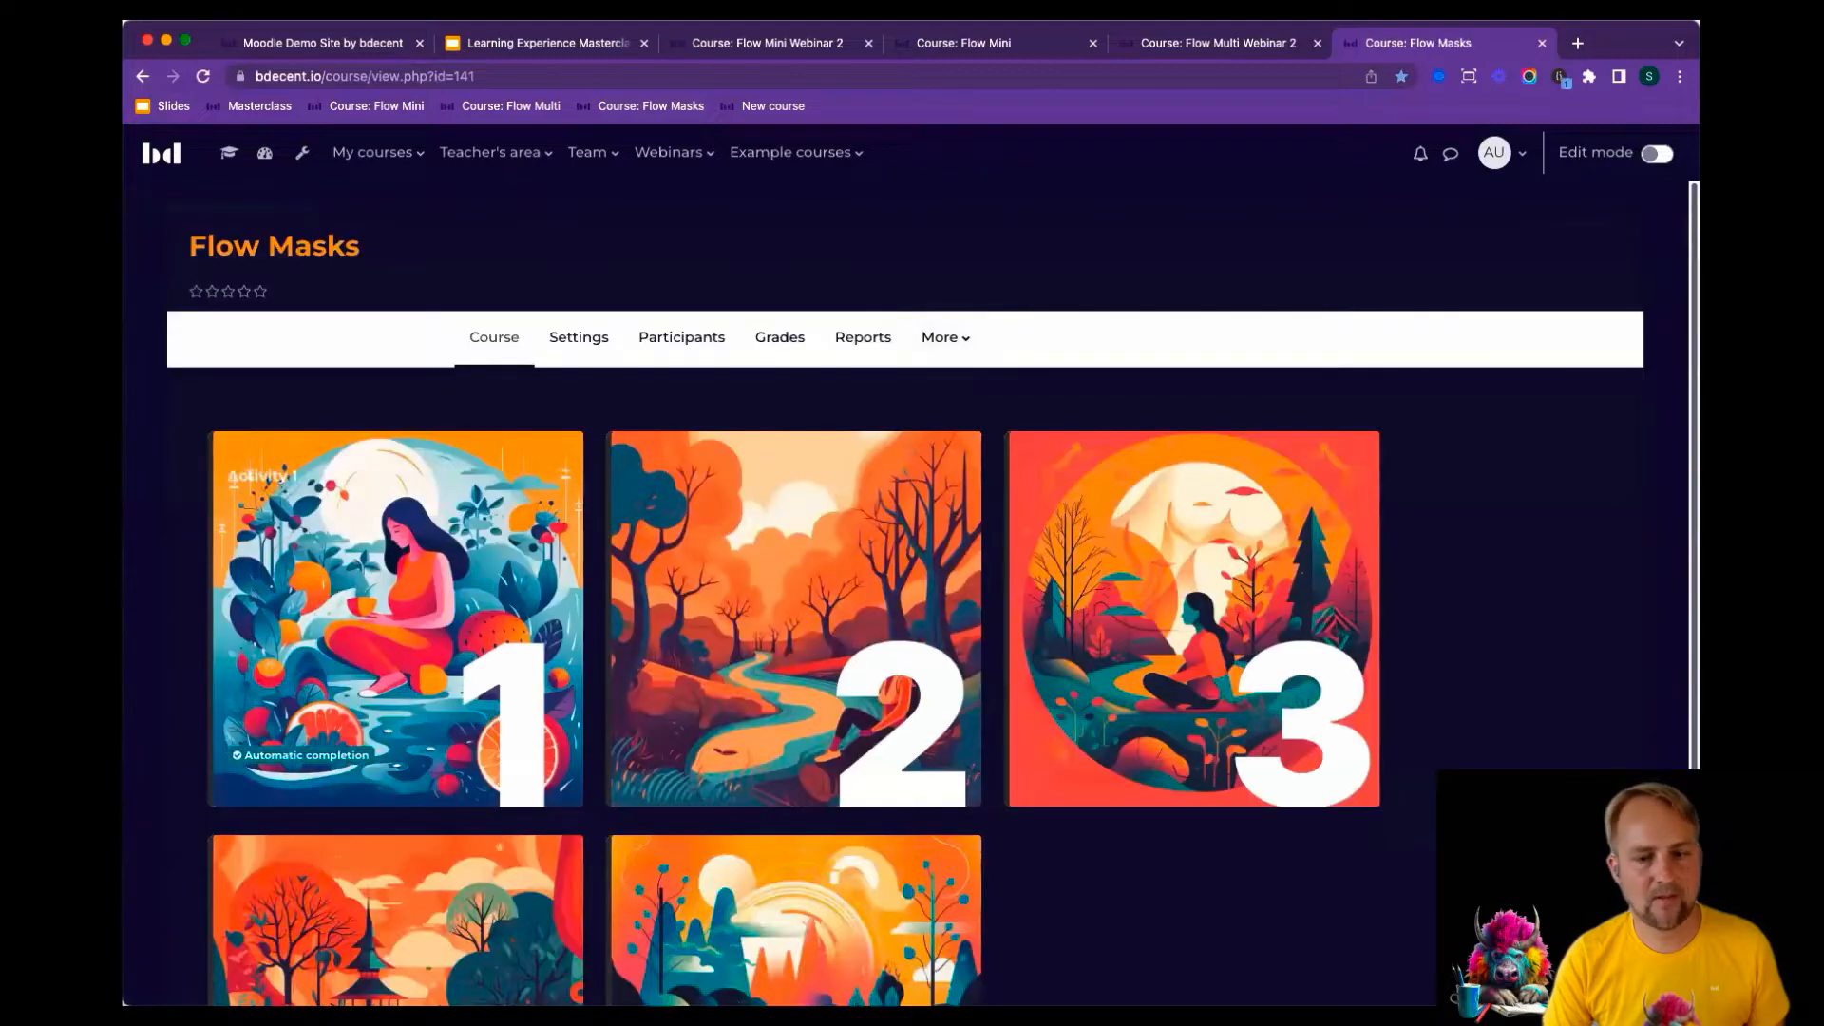
pyautogui.click(1666, 153)
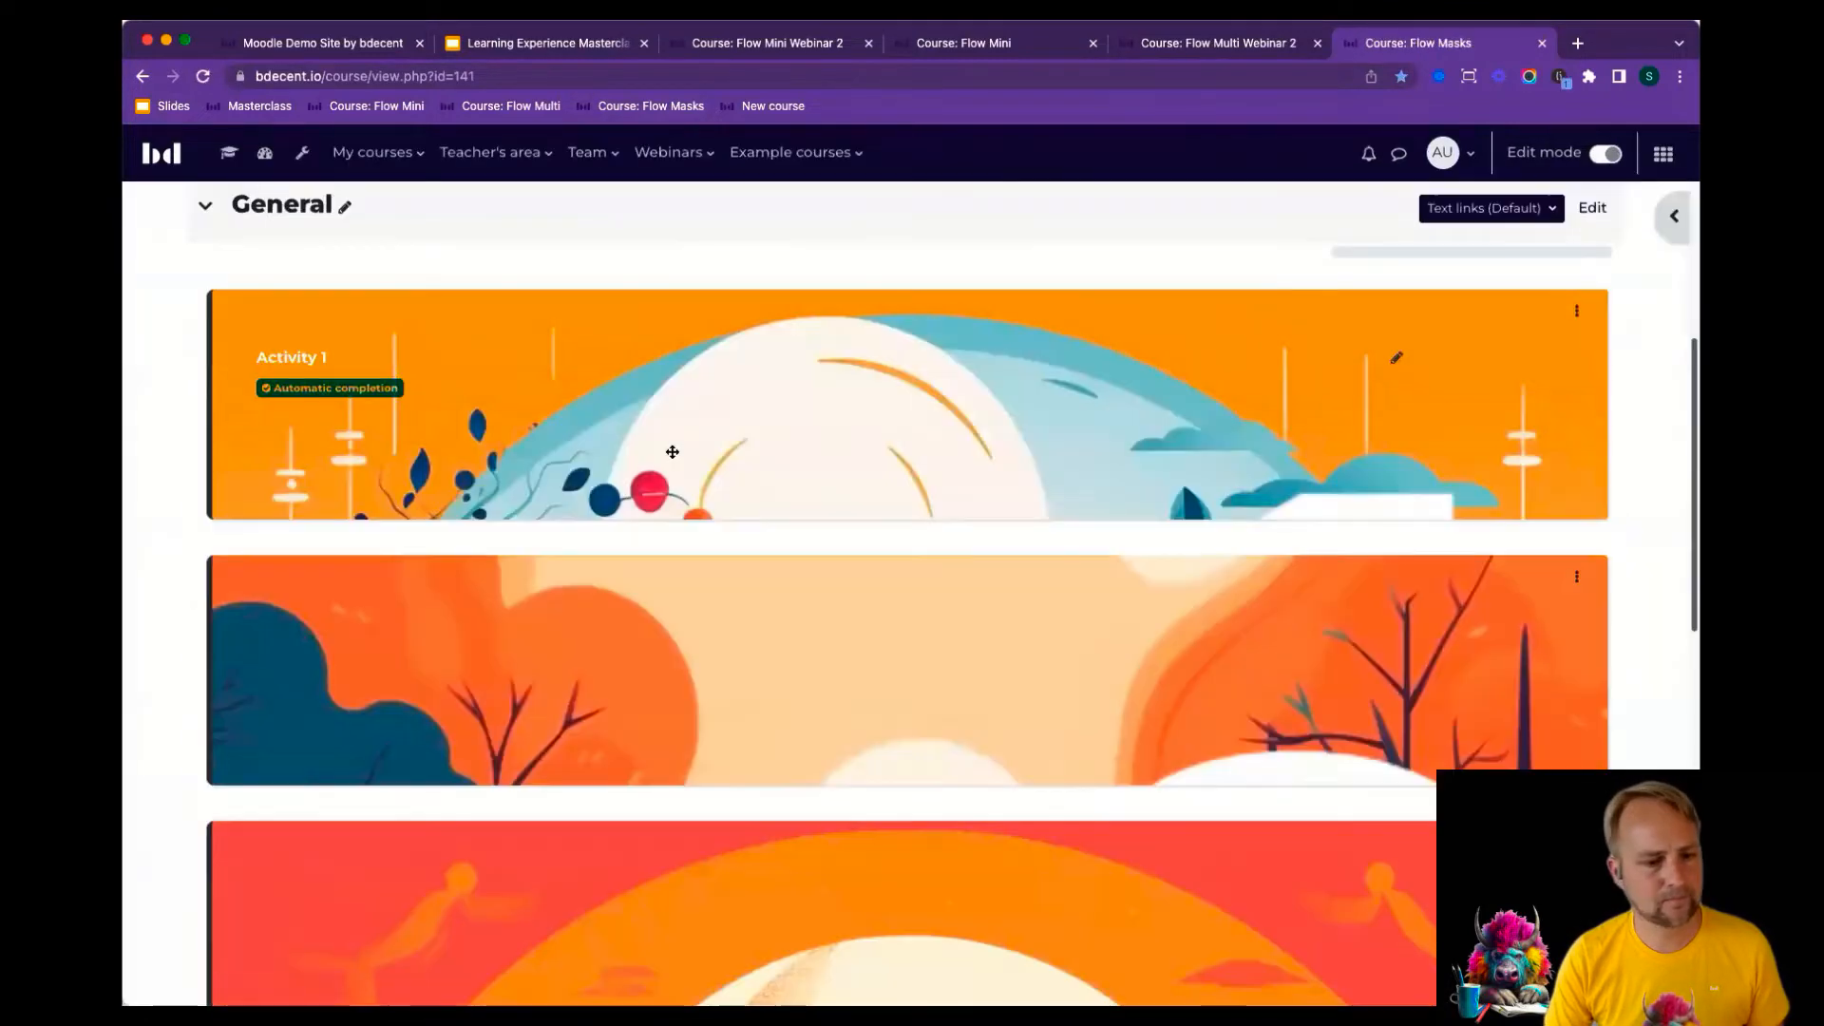
pyautogui.click(1575, 311)
pyautogui.click(1487, 271)
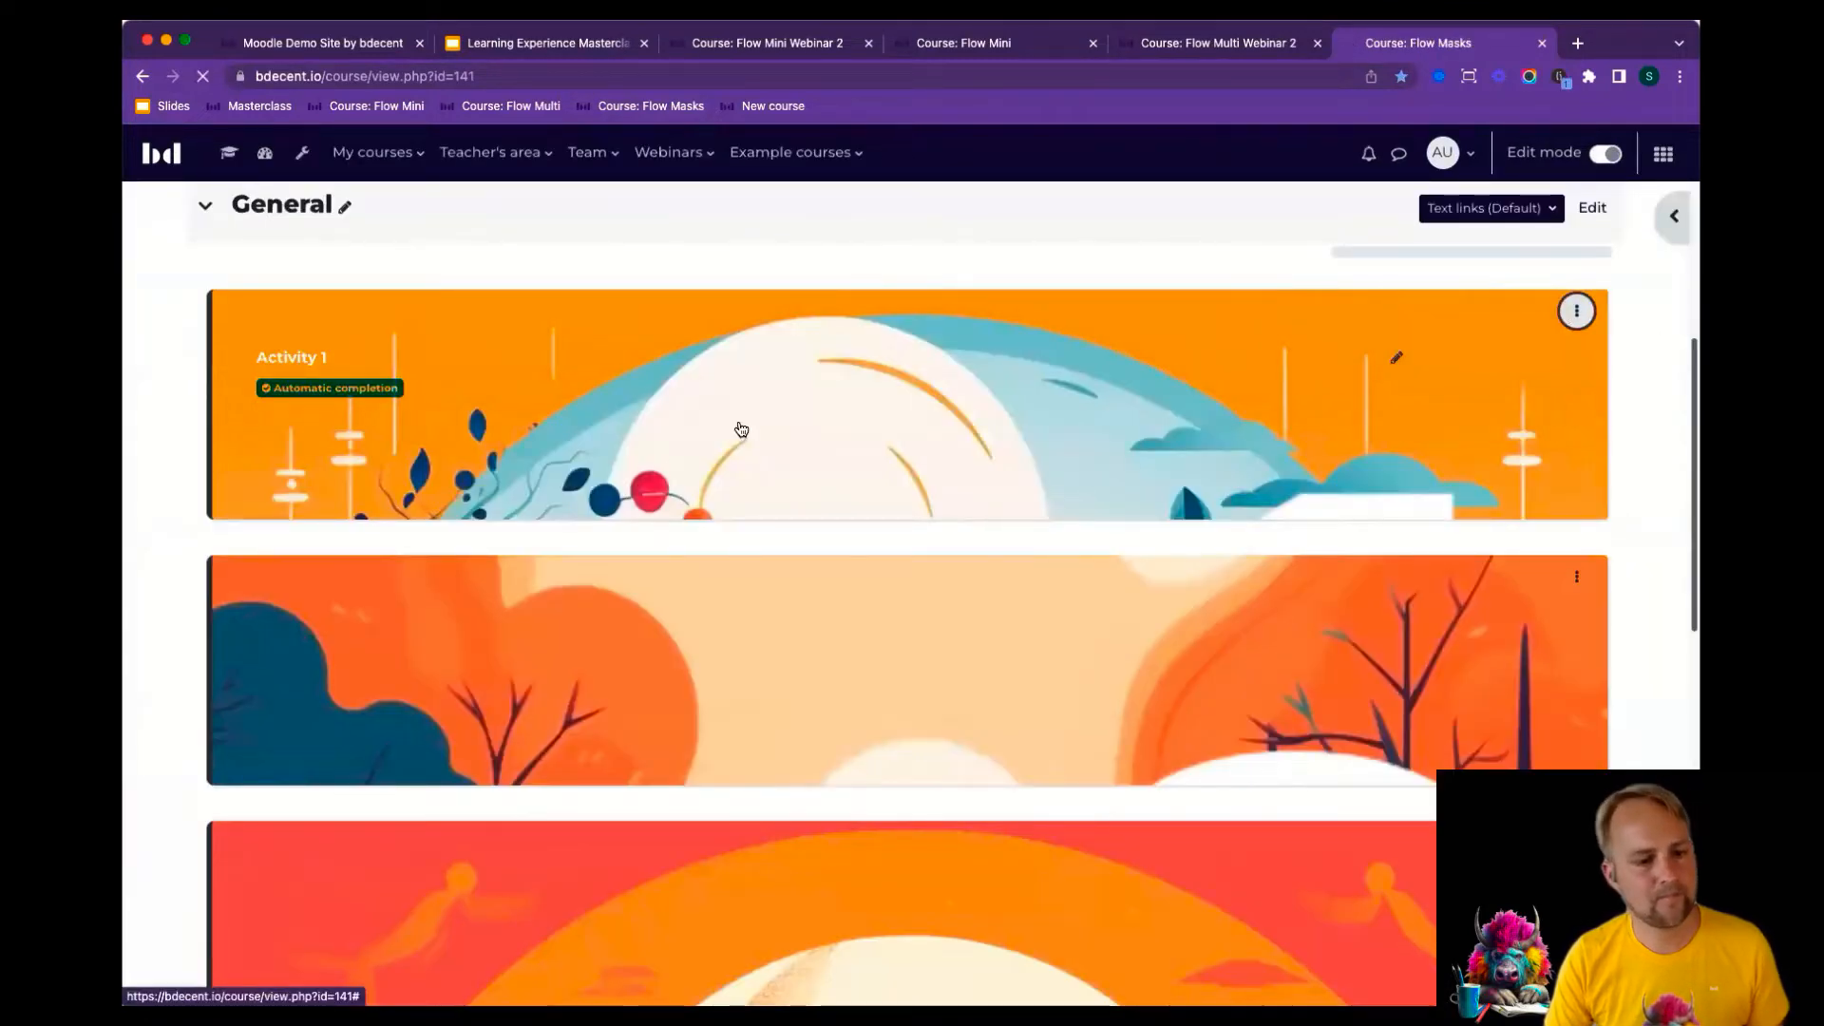
# Examine the background image and mask image settings in Activity 1's design options.
pyautogui.scroll(-10, 366, 689)
pyautogui.click(203, 774)
pyautogui.scroll(-10, 369, 680)
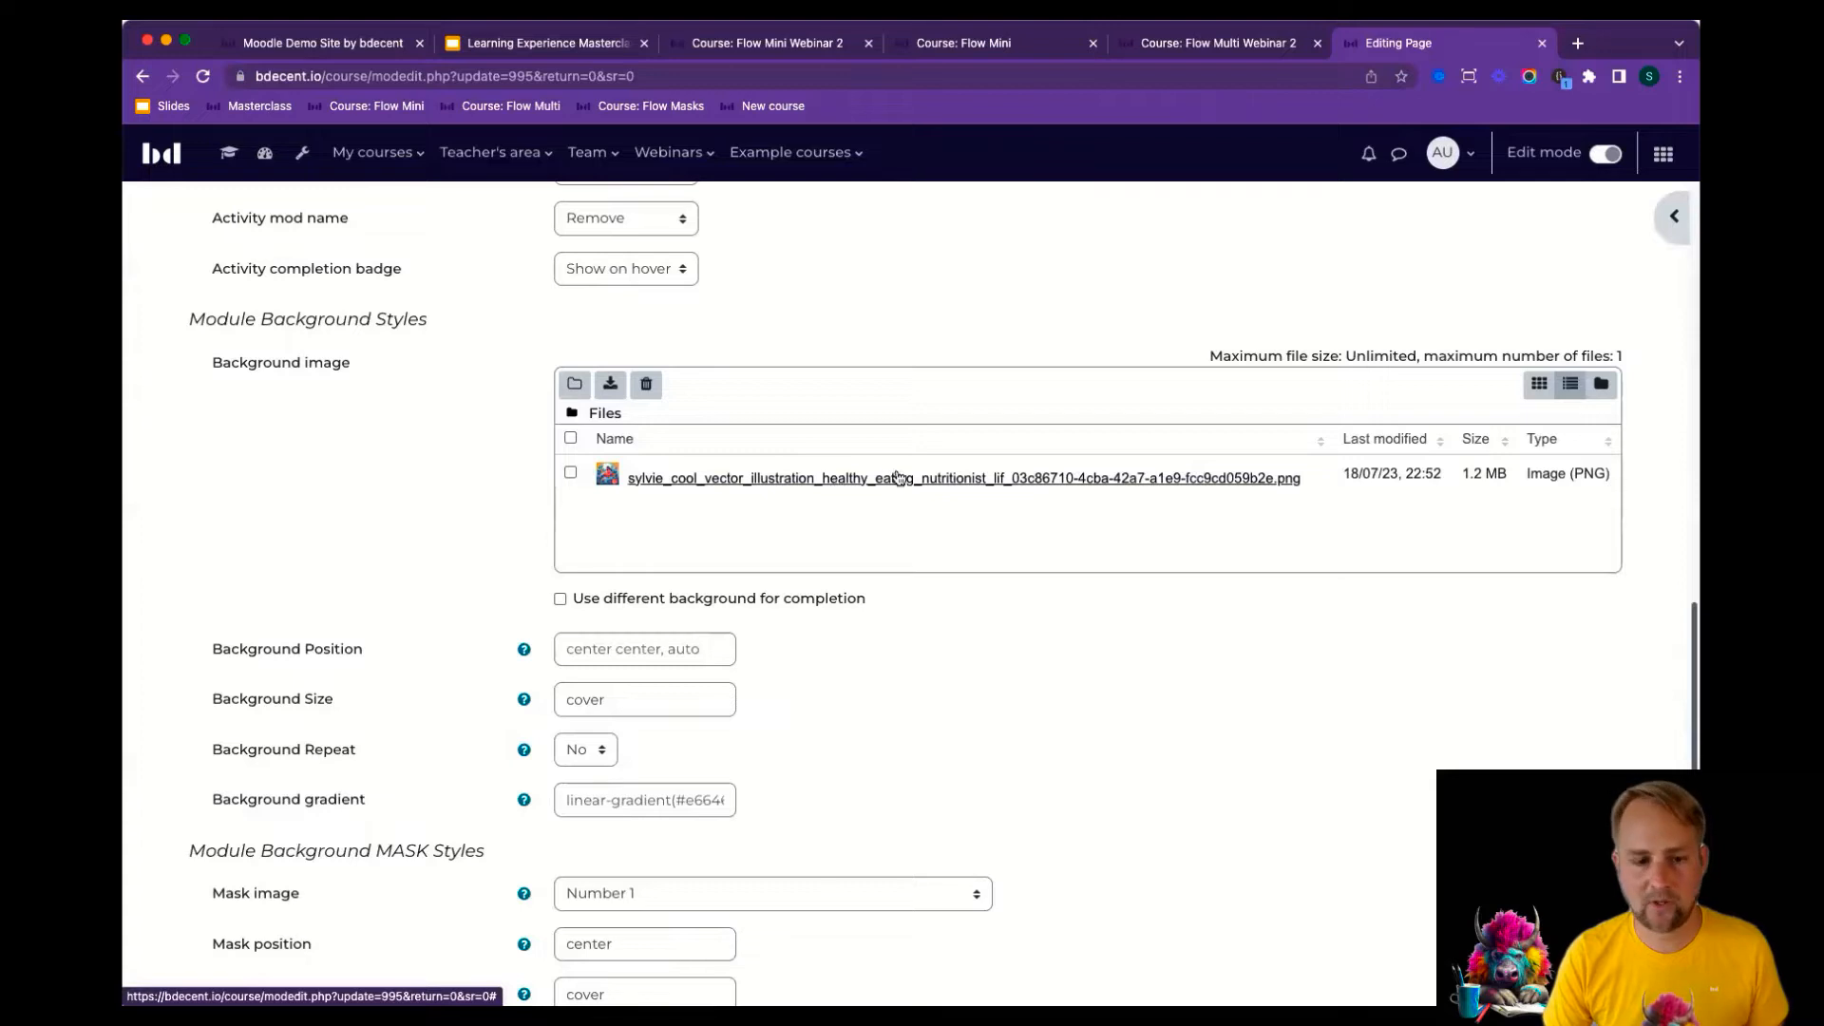
pyautogui.scroll(-1, 1007, 499)
pyautogui.moveTo(202, 798); pyautogui.dragTo(385, 803)
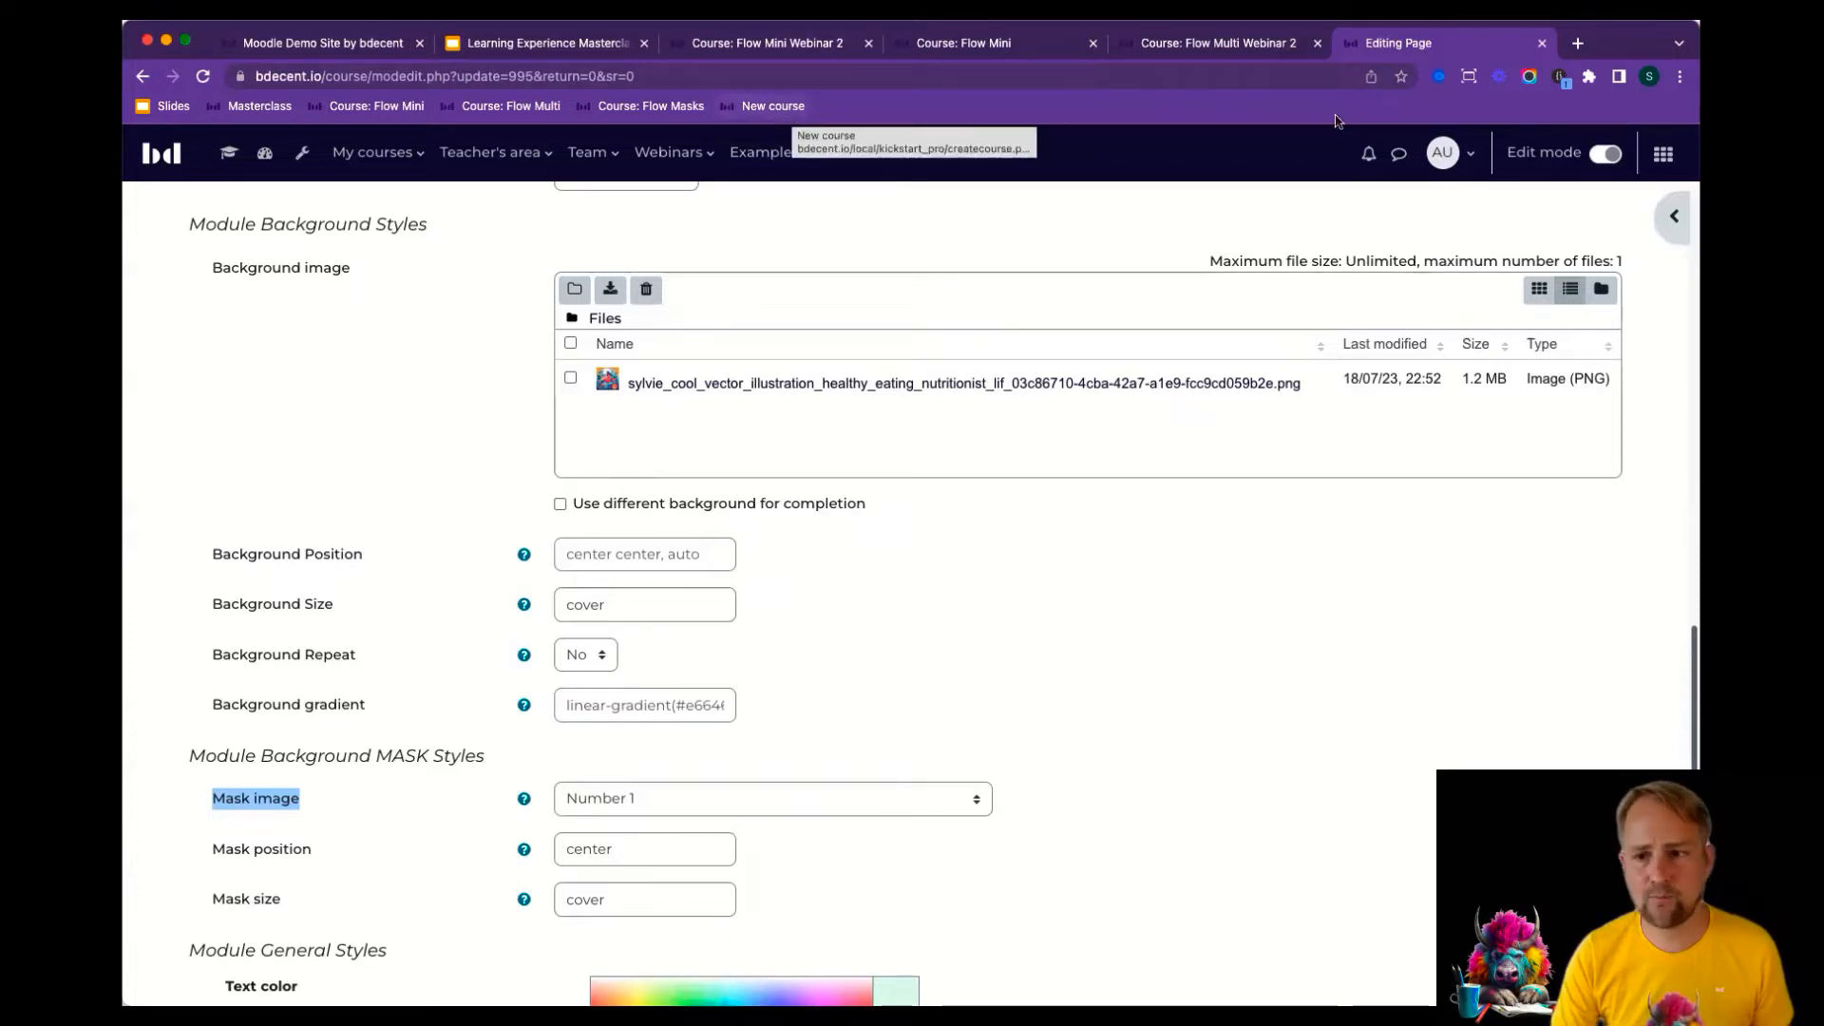
# Create a new course named "Flow Masks Webinar 2" in the category 1001 designs / Simple examples.
pyautogui.click(755, 106)
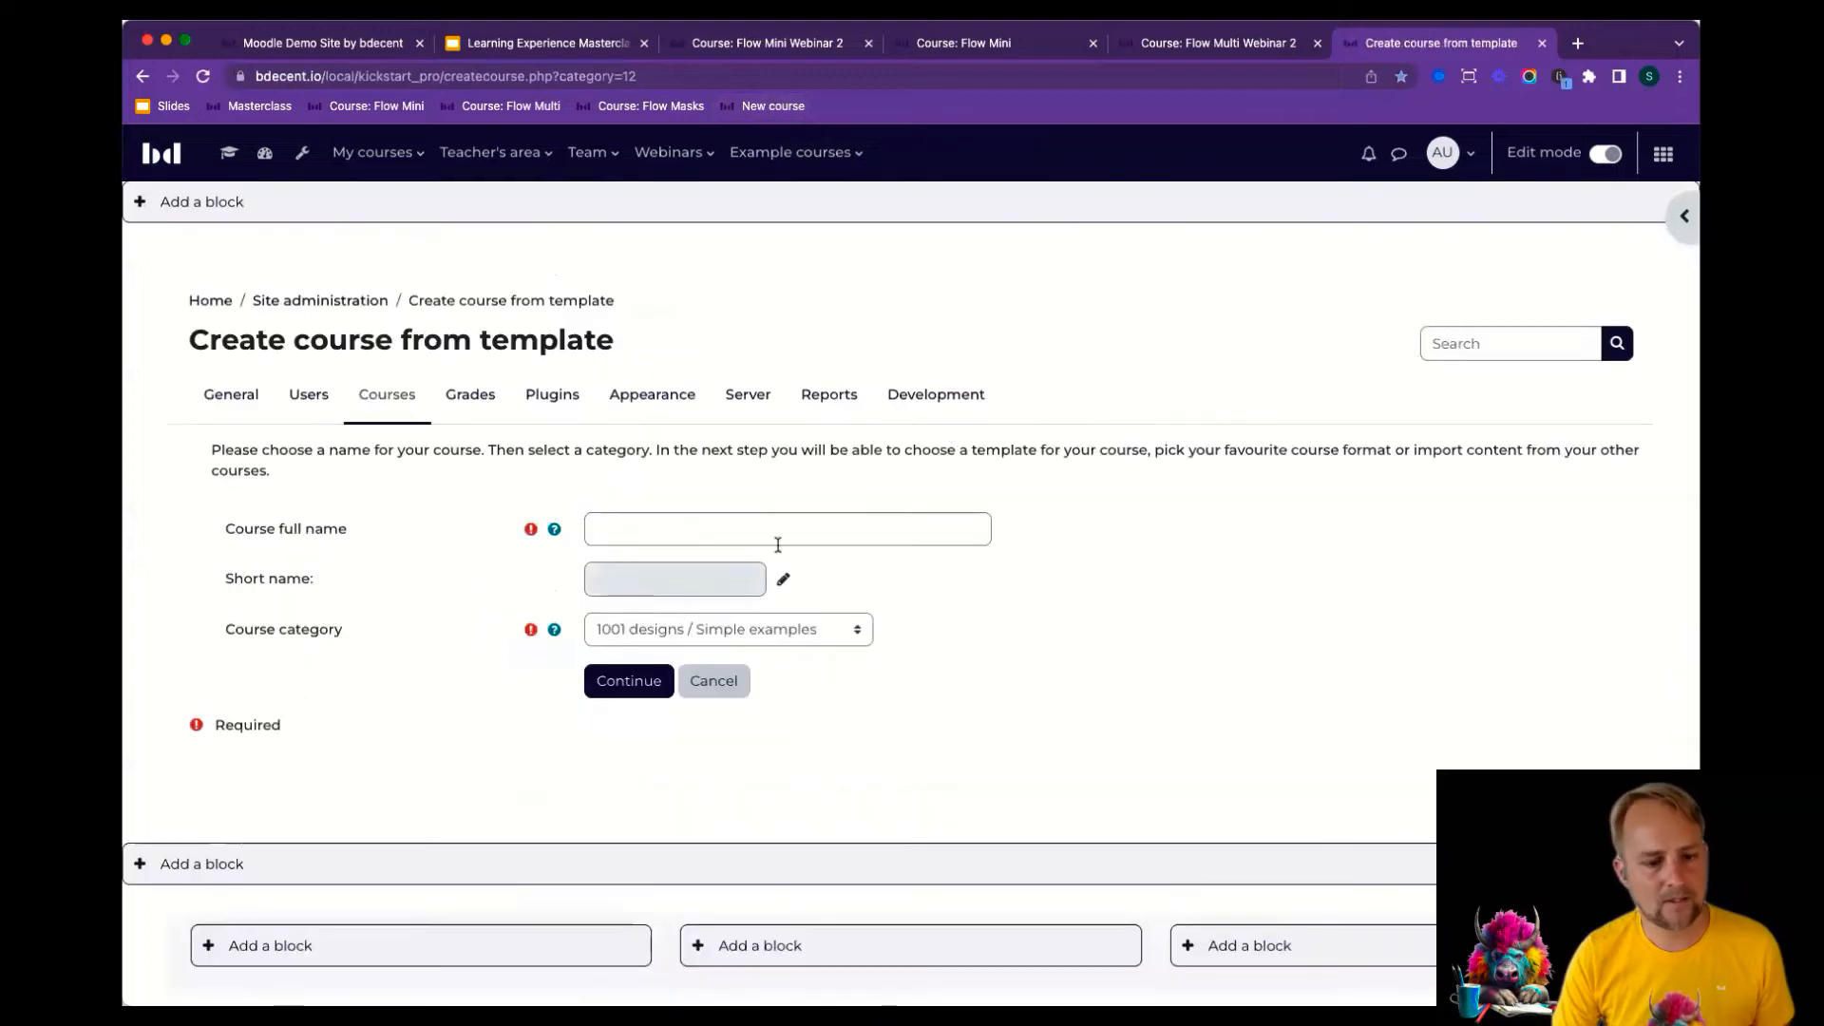
pyautogui.click(778, 544)
pyautogui.write('Flow Mas')
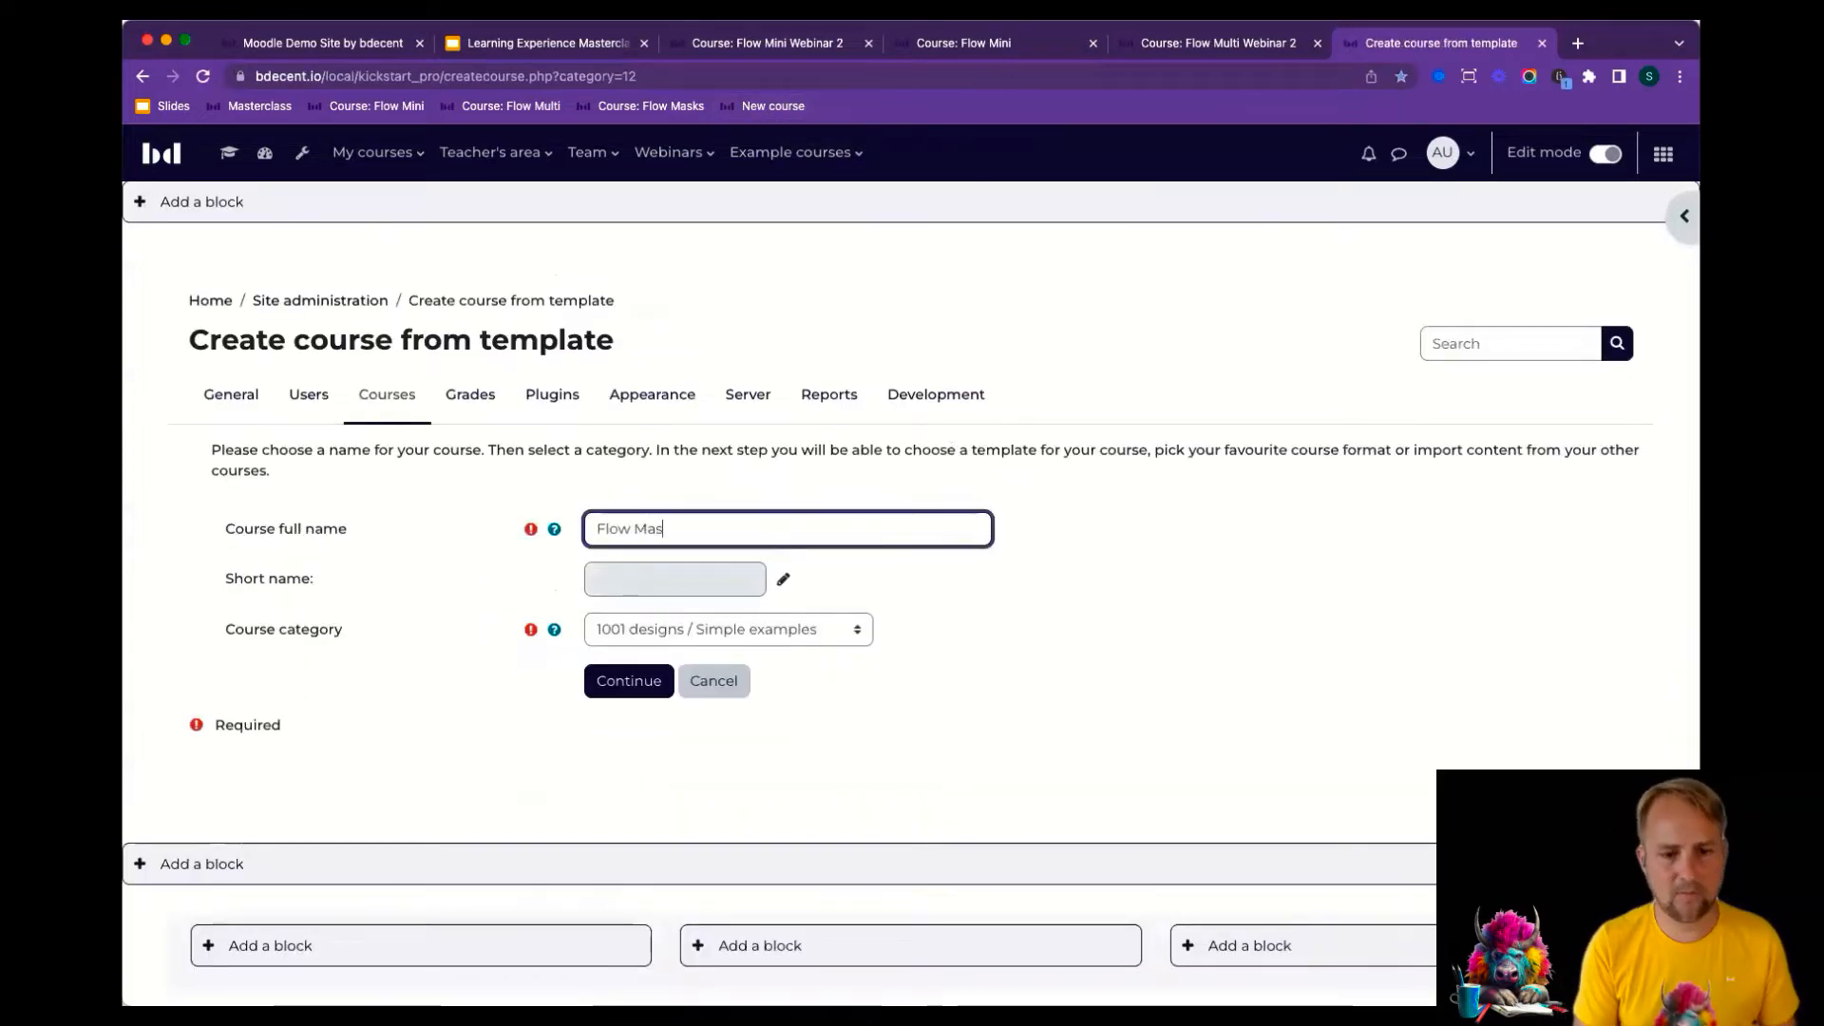
pyautogui.write('ks Webinar 2')
pyautogui.click(799, 607)
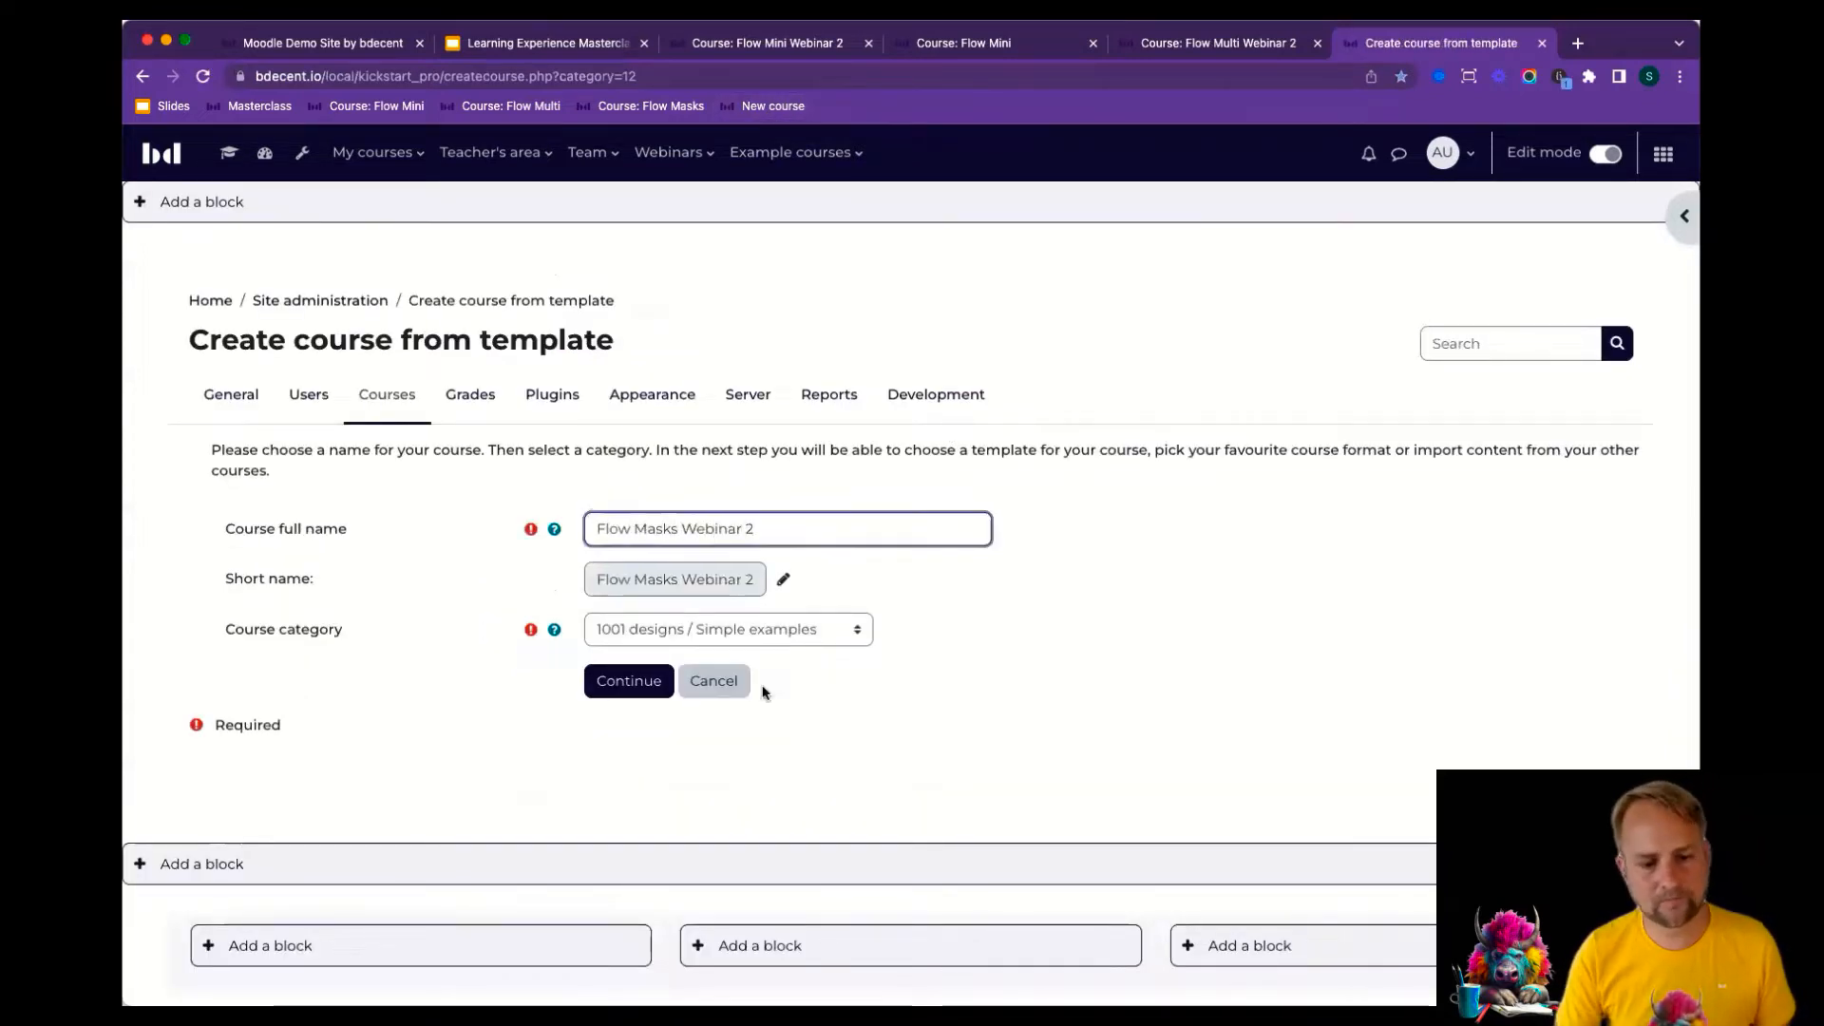
pyautogui.click(629, 680)
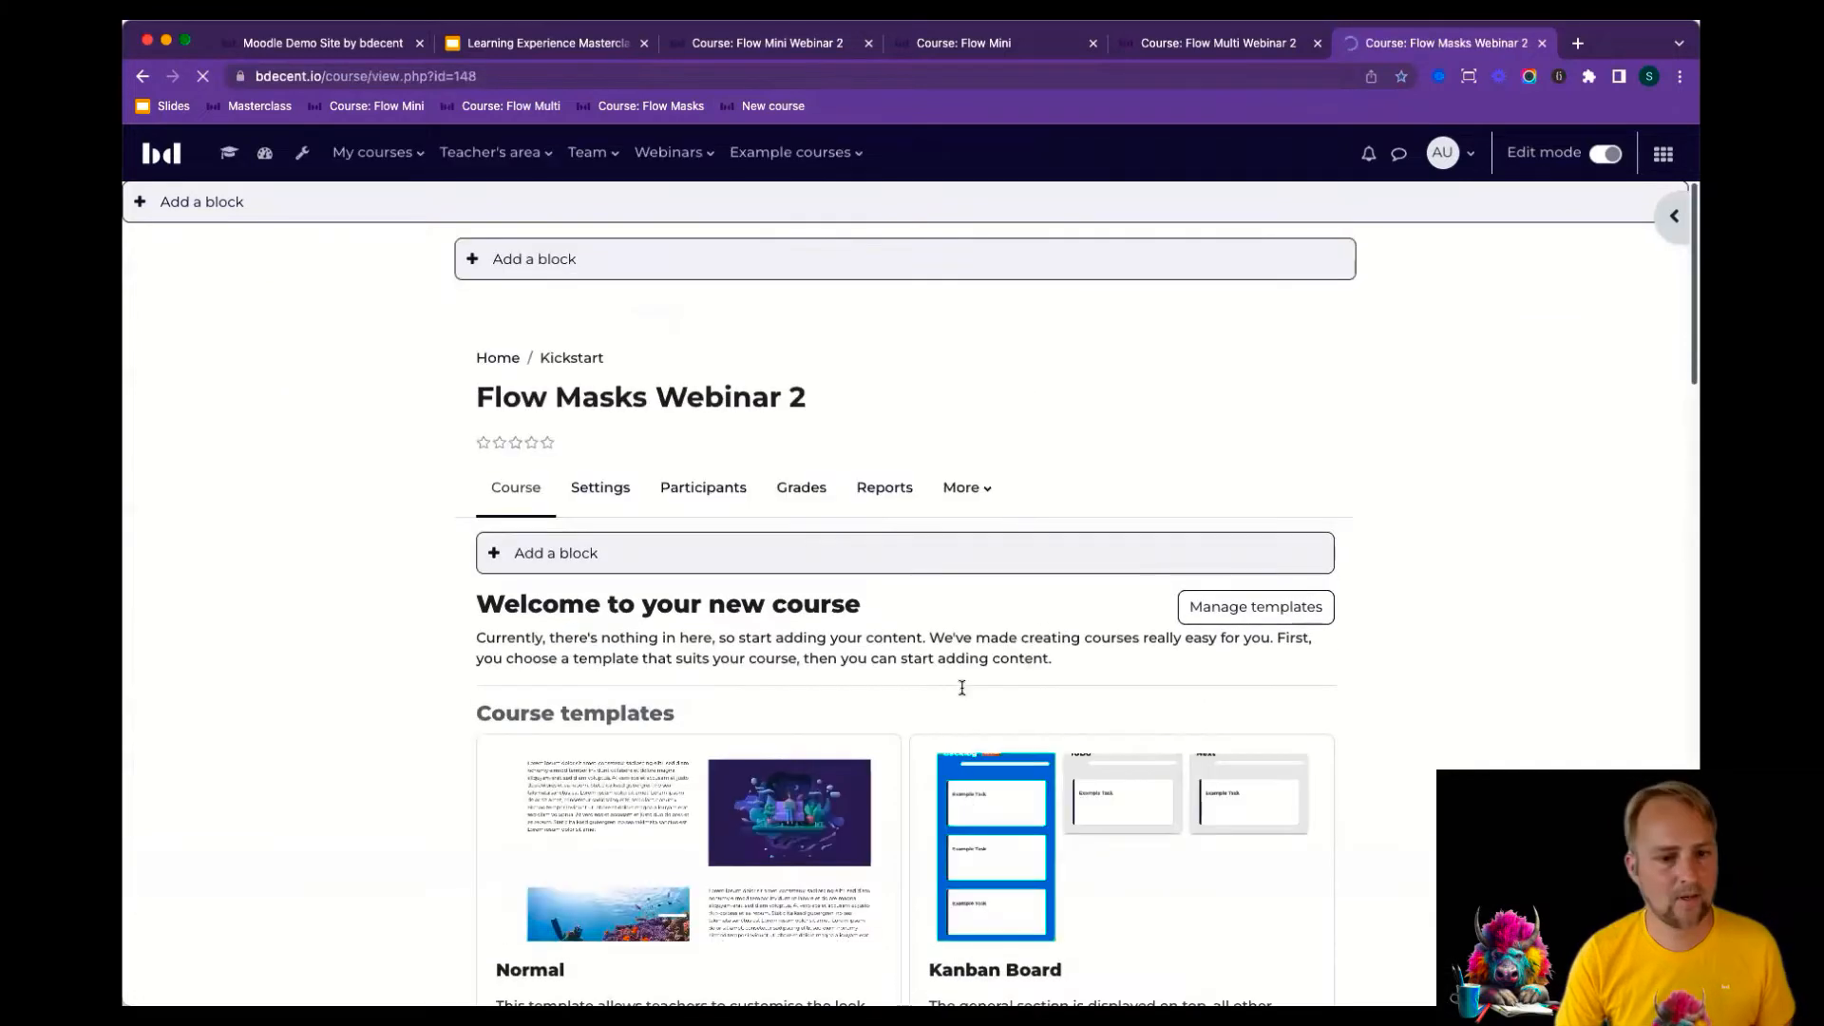
# Apply the Flow template to the new course.
pyautogui.scroll(-5, 1070, 752)
pyautogui.scroll(-6, 1070, 753)
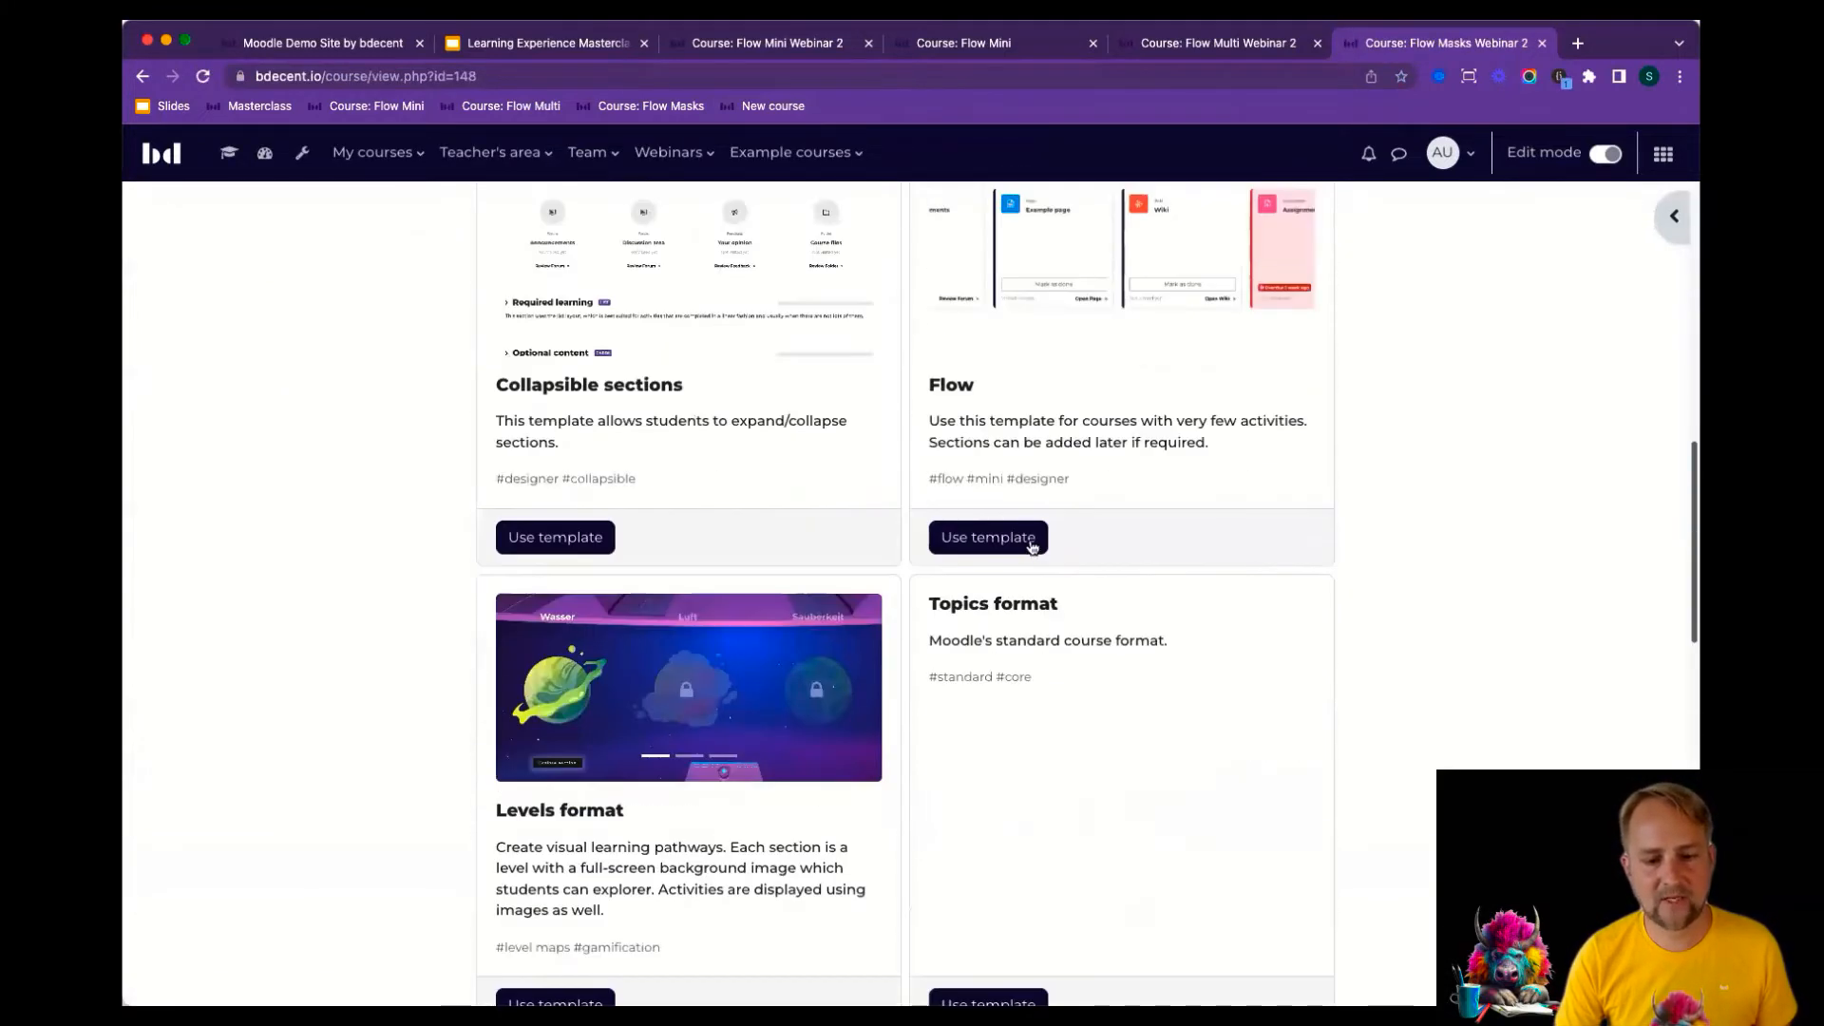
pyautogui.click(1030, 535)
pyautogui.click(672, 293)
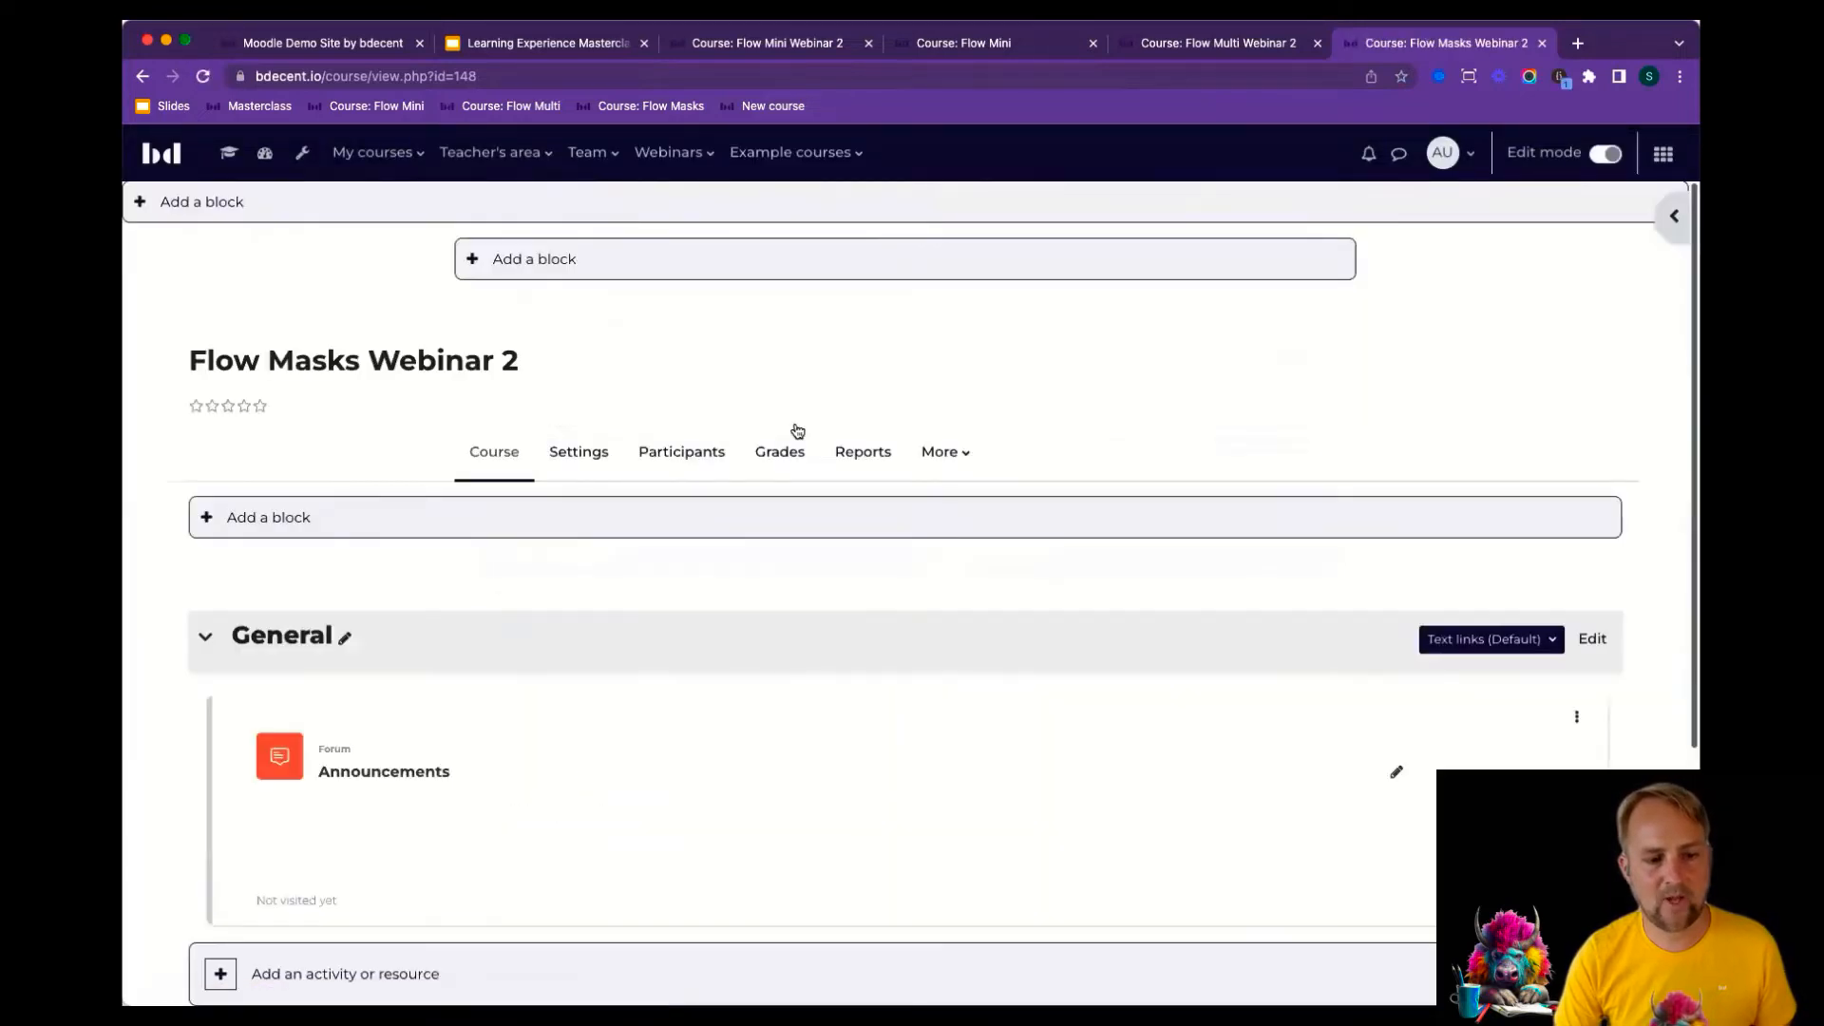
# Set the number of announcements to 0 in the new course's appearance settings.
pyautogui.click(603, 452)
pyautogui.scroll(-15, 405, 499)
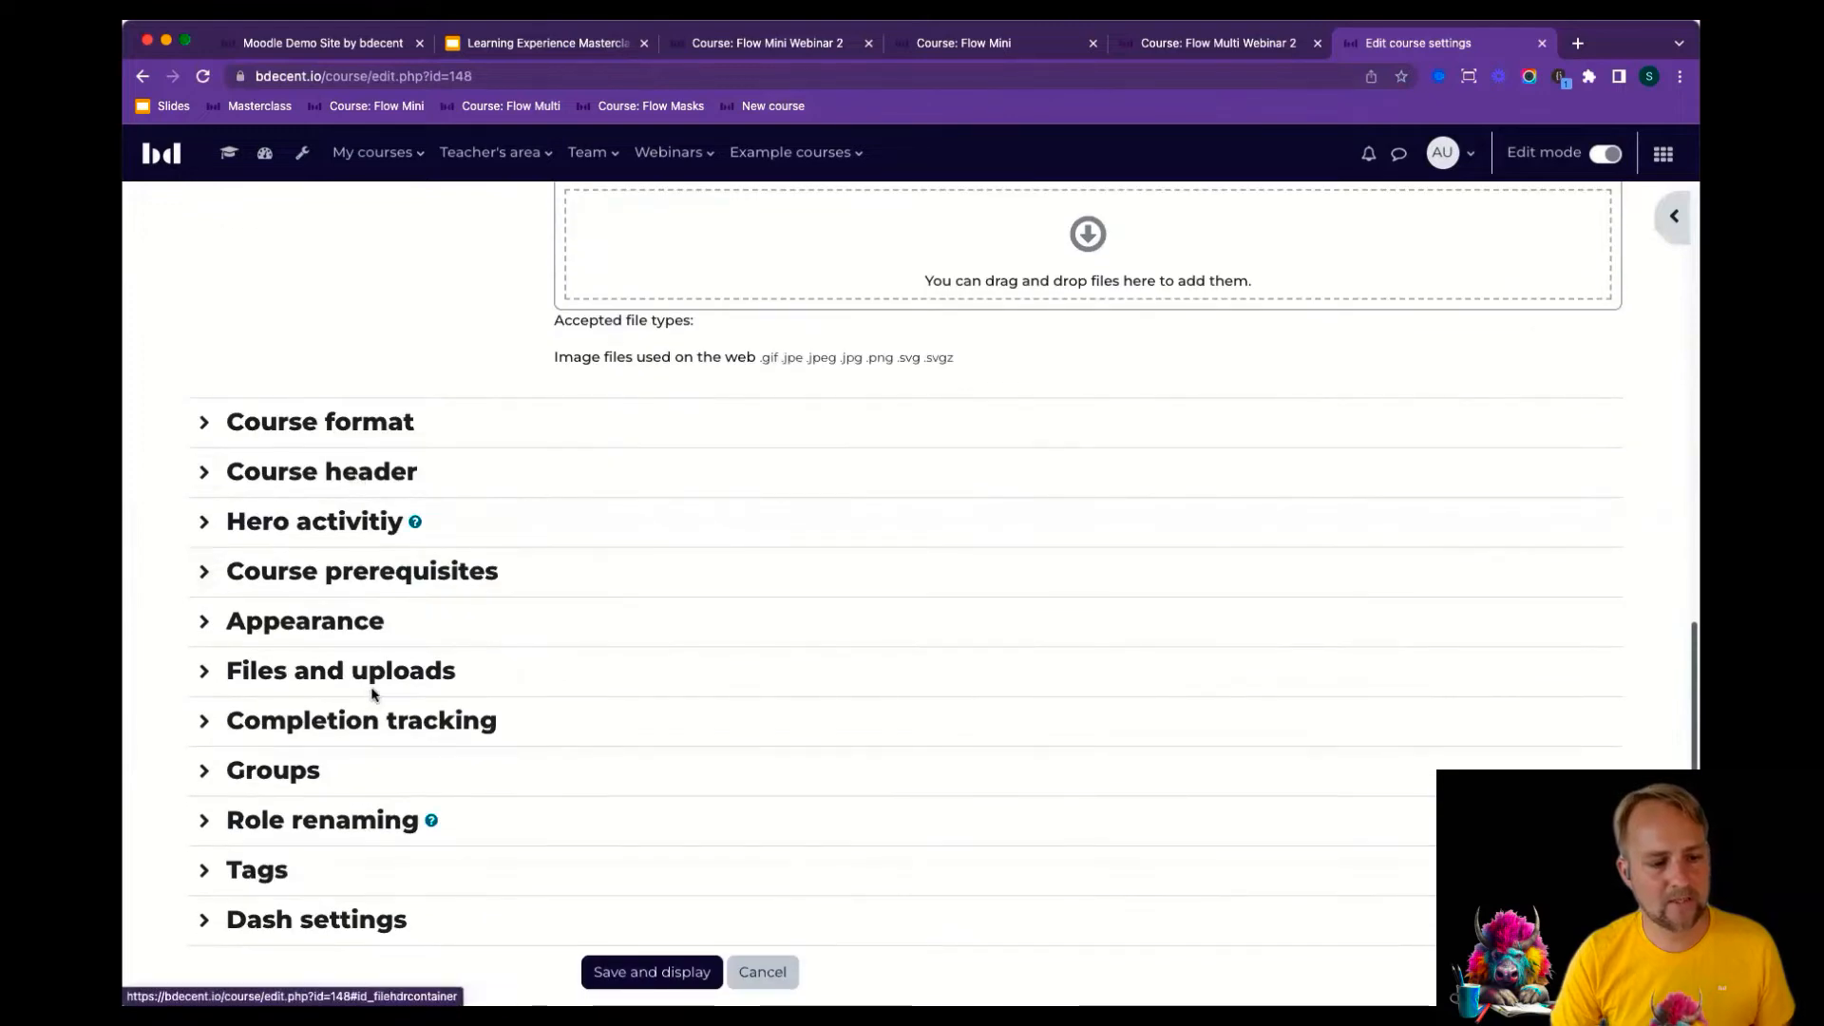
pyautogui.click(652, 618)
pyautogui.scroll(-3, 608, 589)
pyautogui.click(581, 567)
pyautogui.click(574, 532)
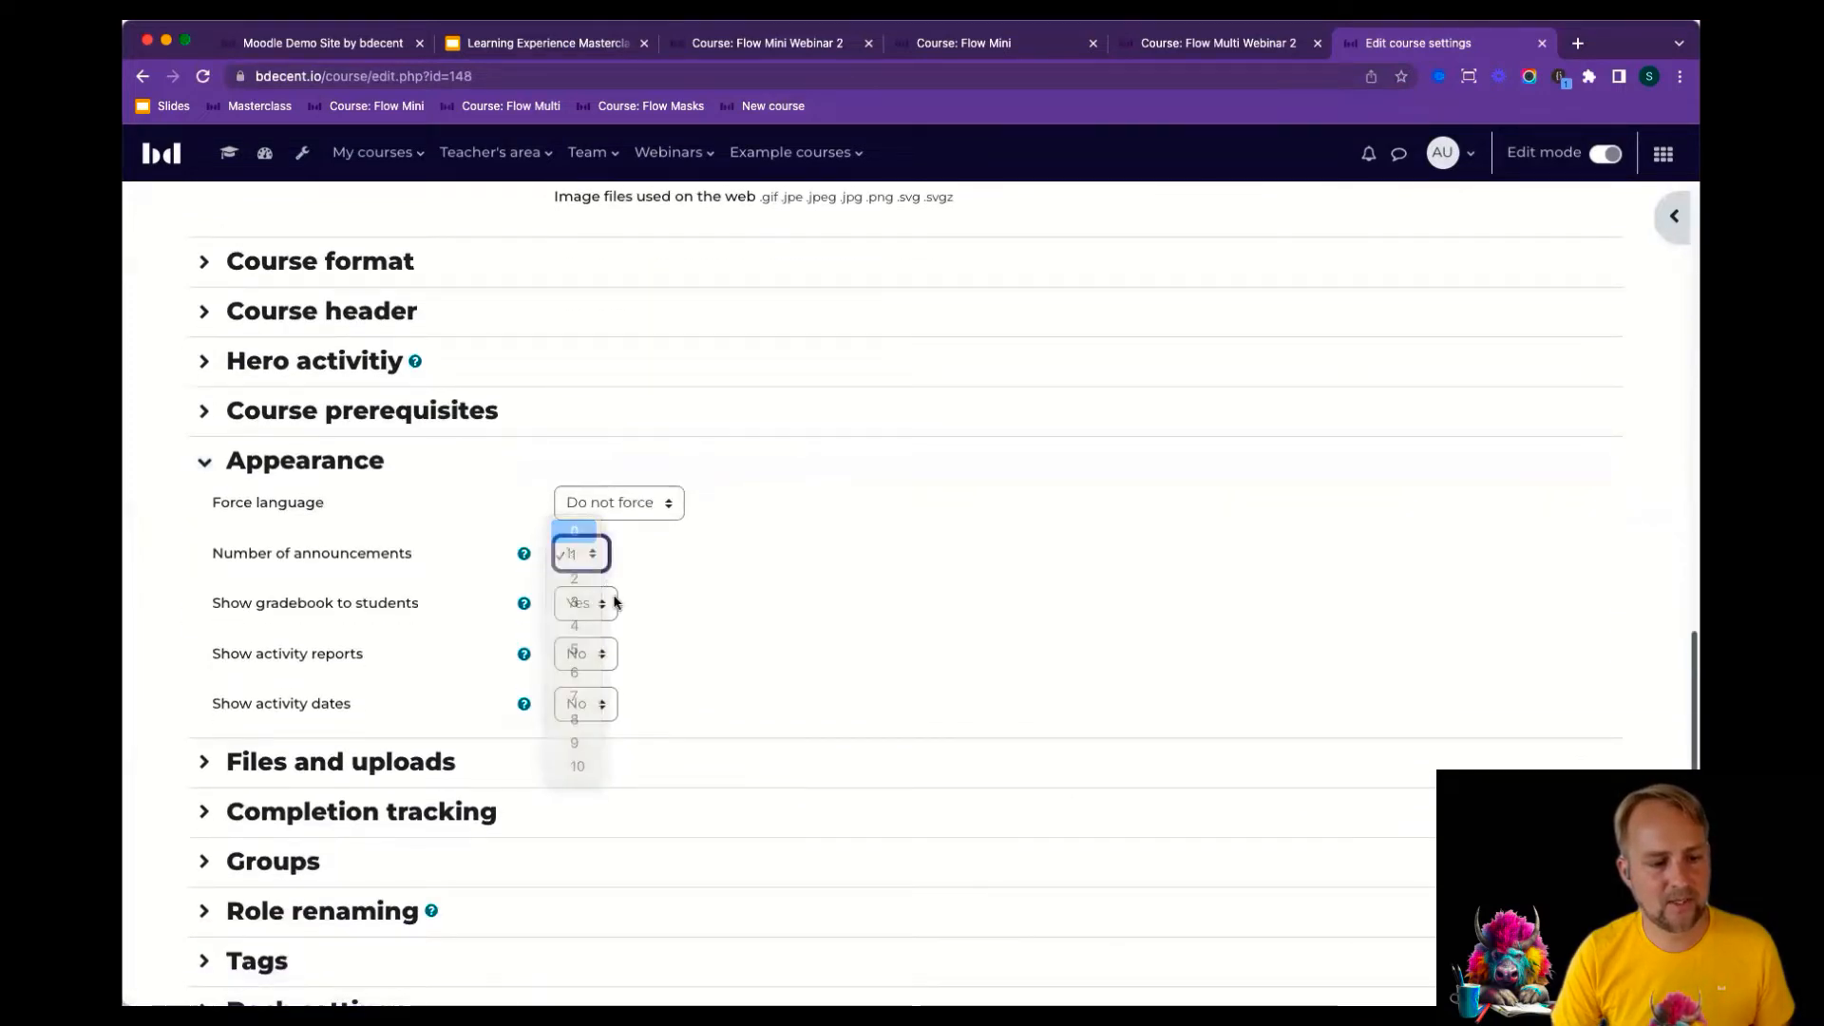
pyautogui.click(608, 602)
pyautogui.click(352, 480)
pyautogui.click(348, 475)
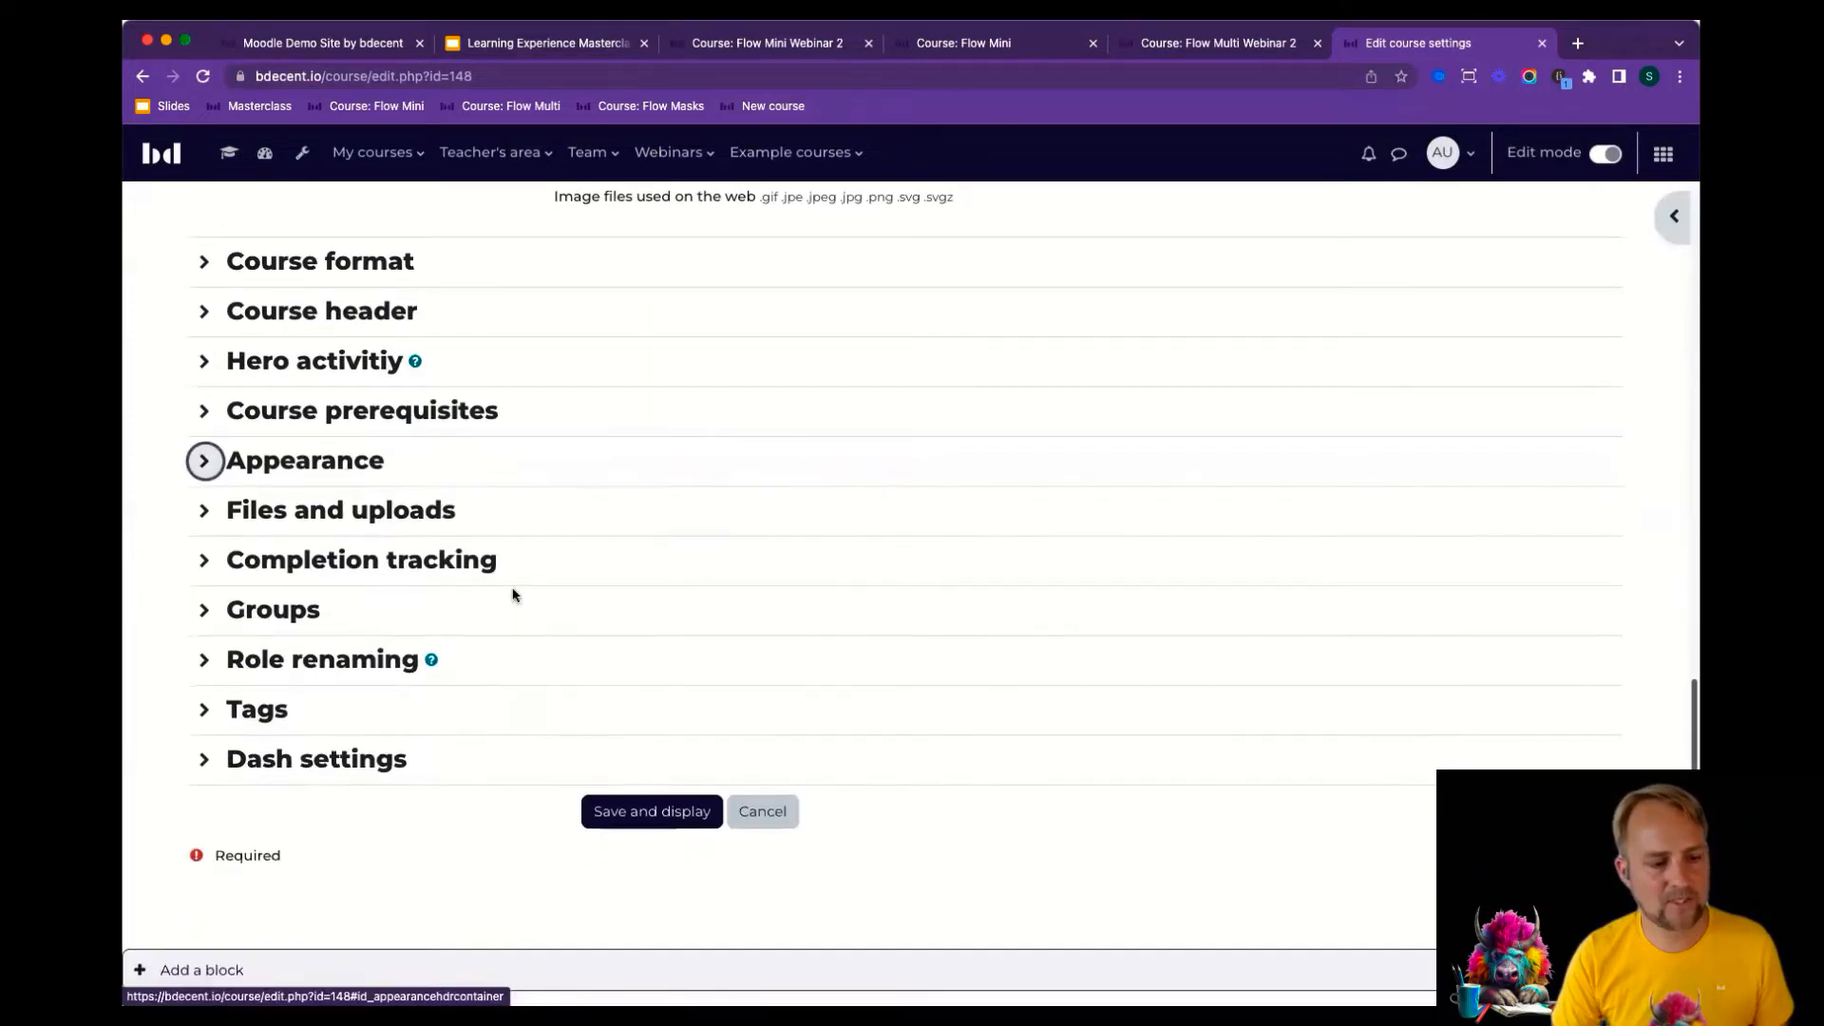
# Enable completion tracking for the course and save the course settings.
pyautogui.click(456, 561)
pyautogui.click(578, 616)
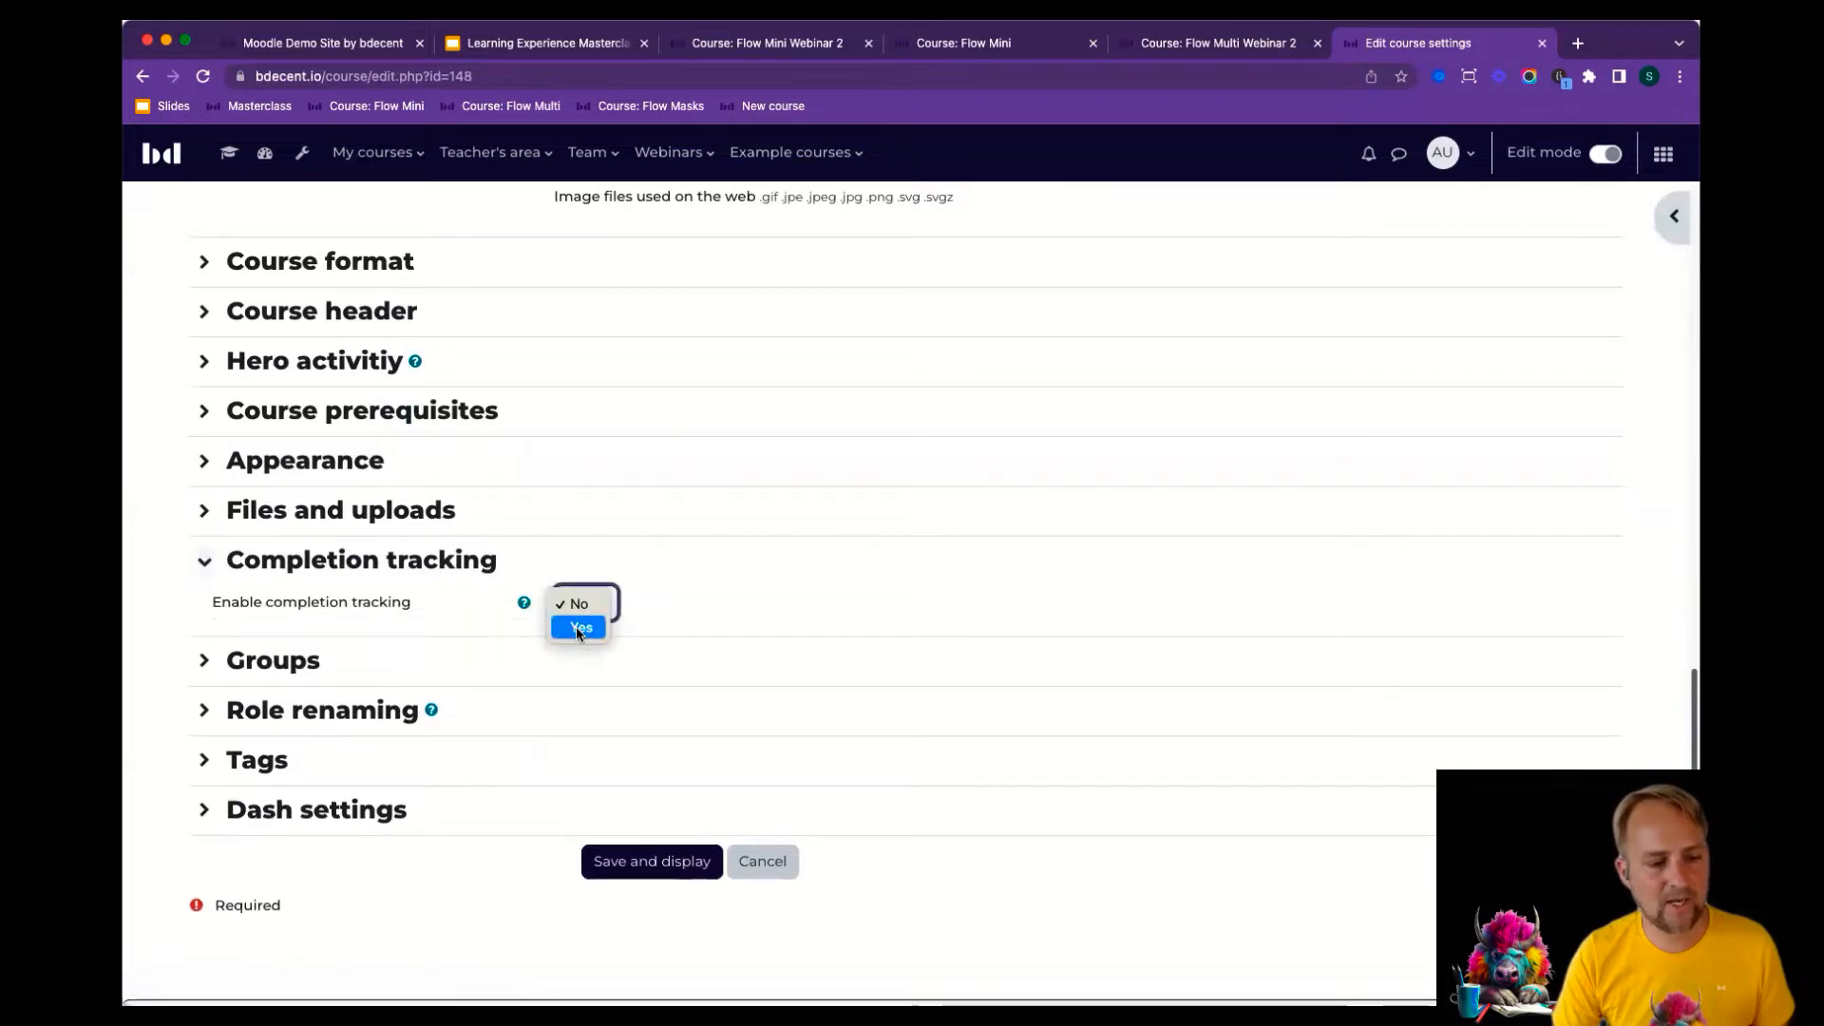
pyautogui.click(575, 625)
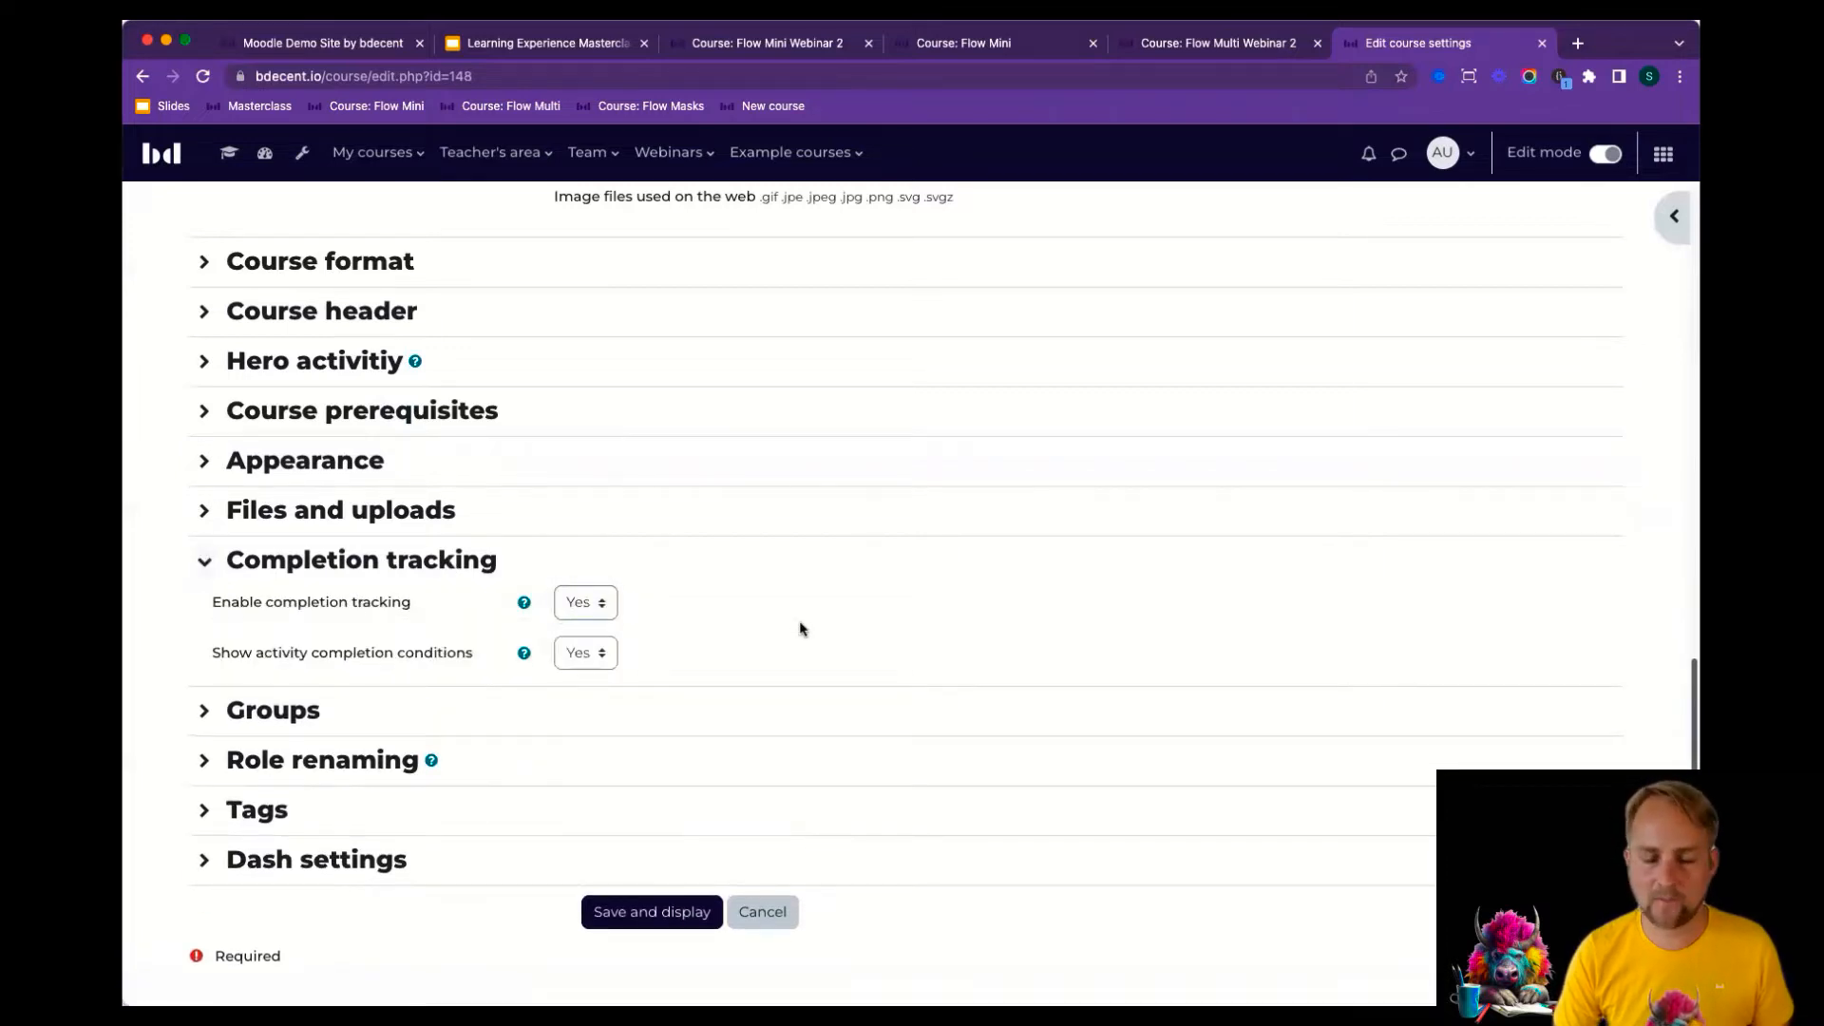
pyautogui.click(684, 913)
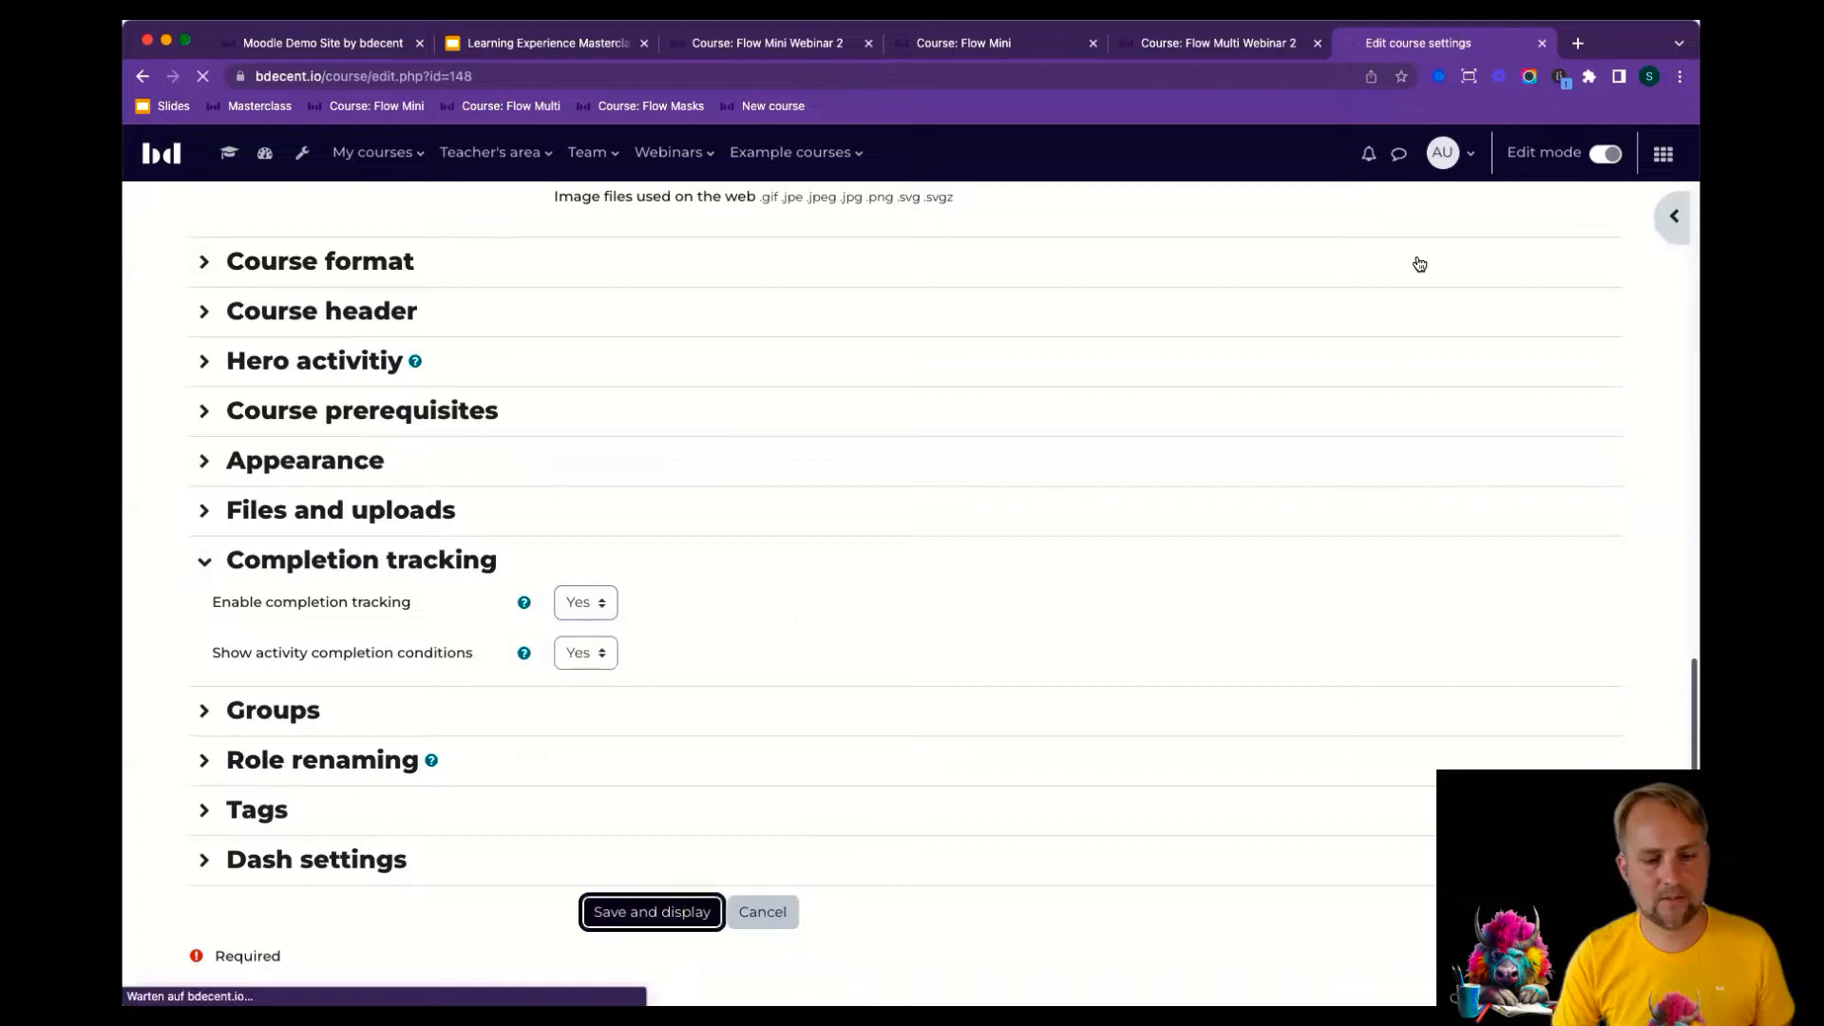
# Delete the Announcements forum from the course's General section.
pyautogui.scroll(-4, 1556, 649)
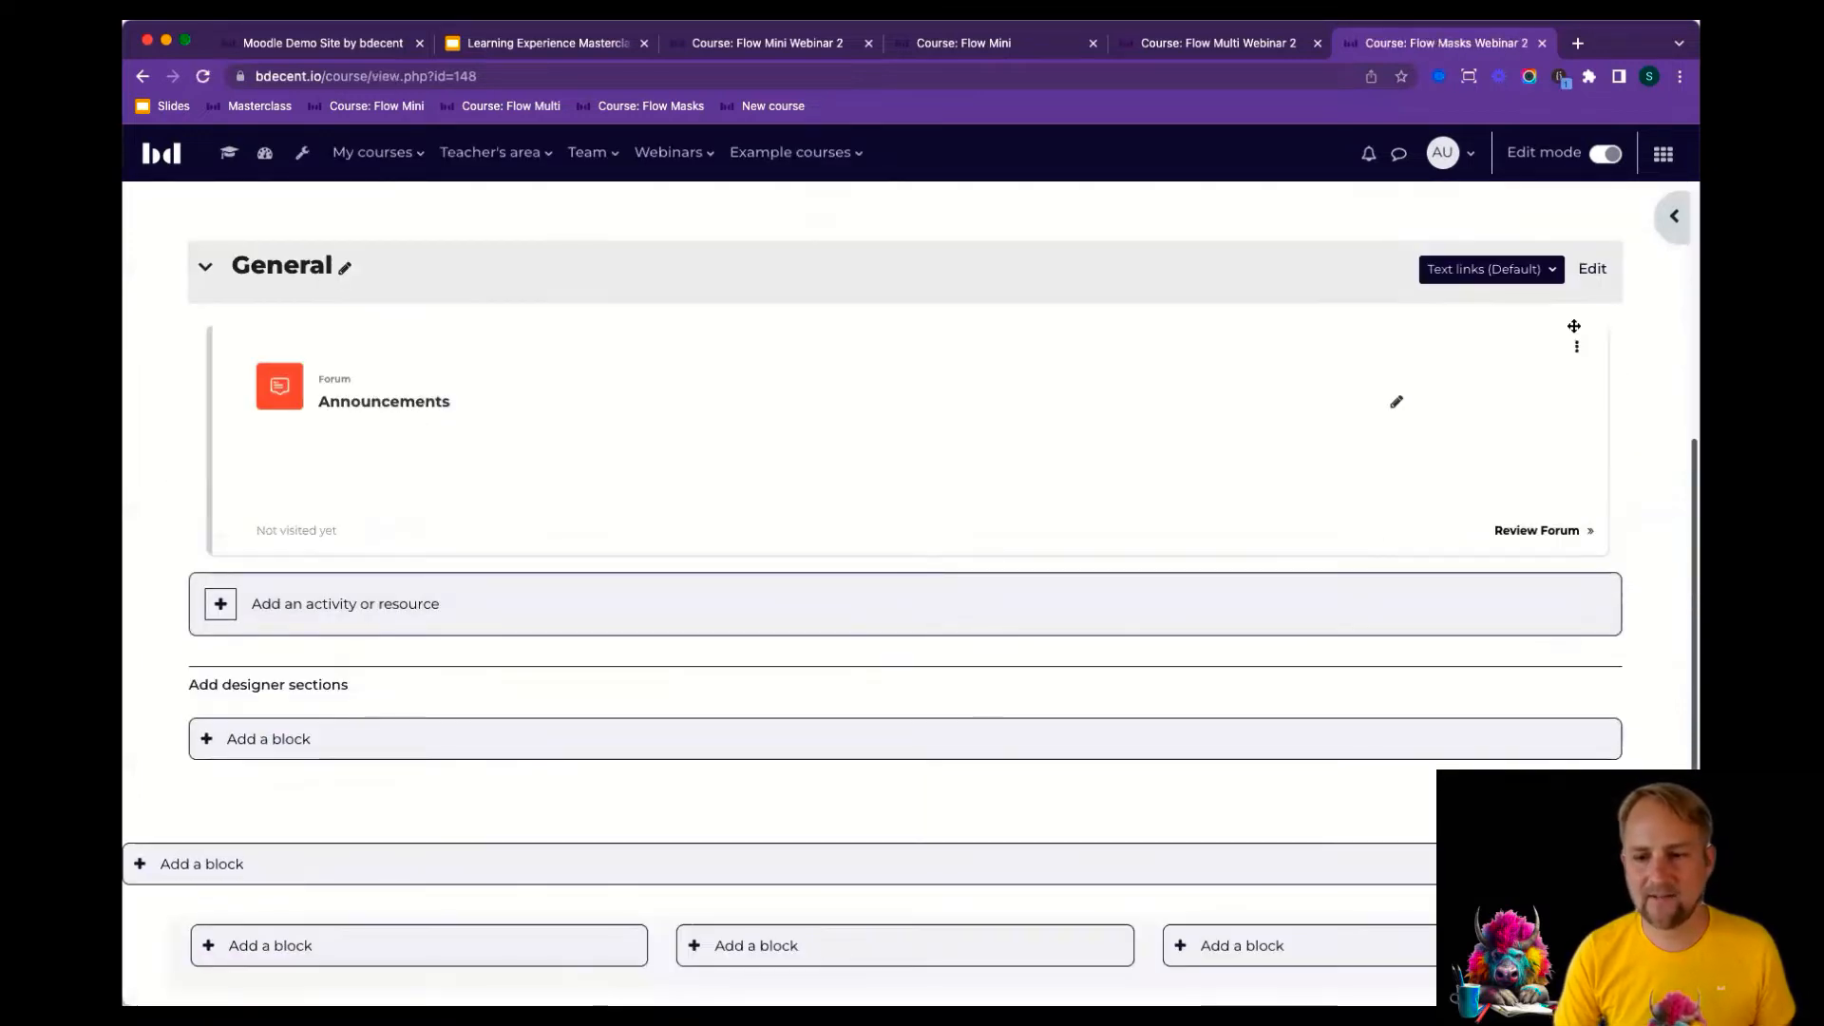
pyautogui.click(1576, 346)
pyautogui.click(1454, 450)
pyautogui.click(655, 296)
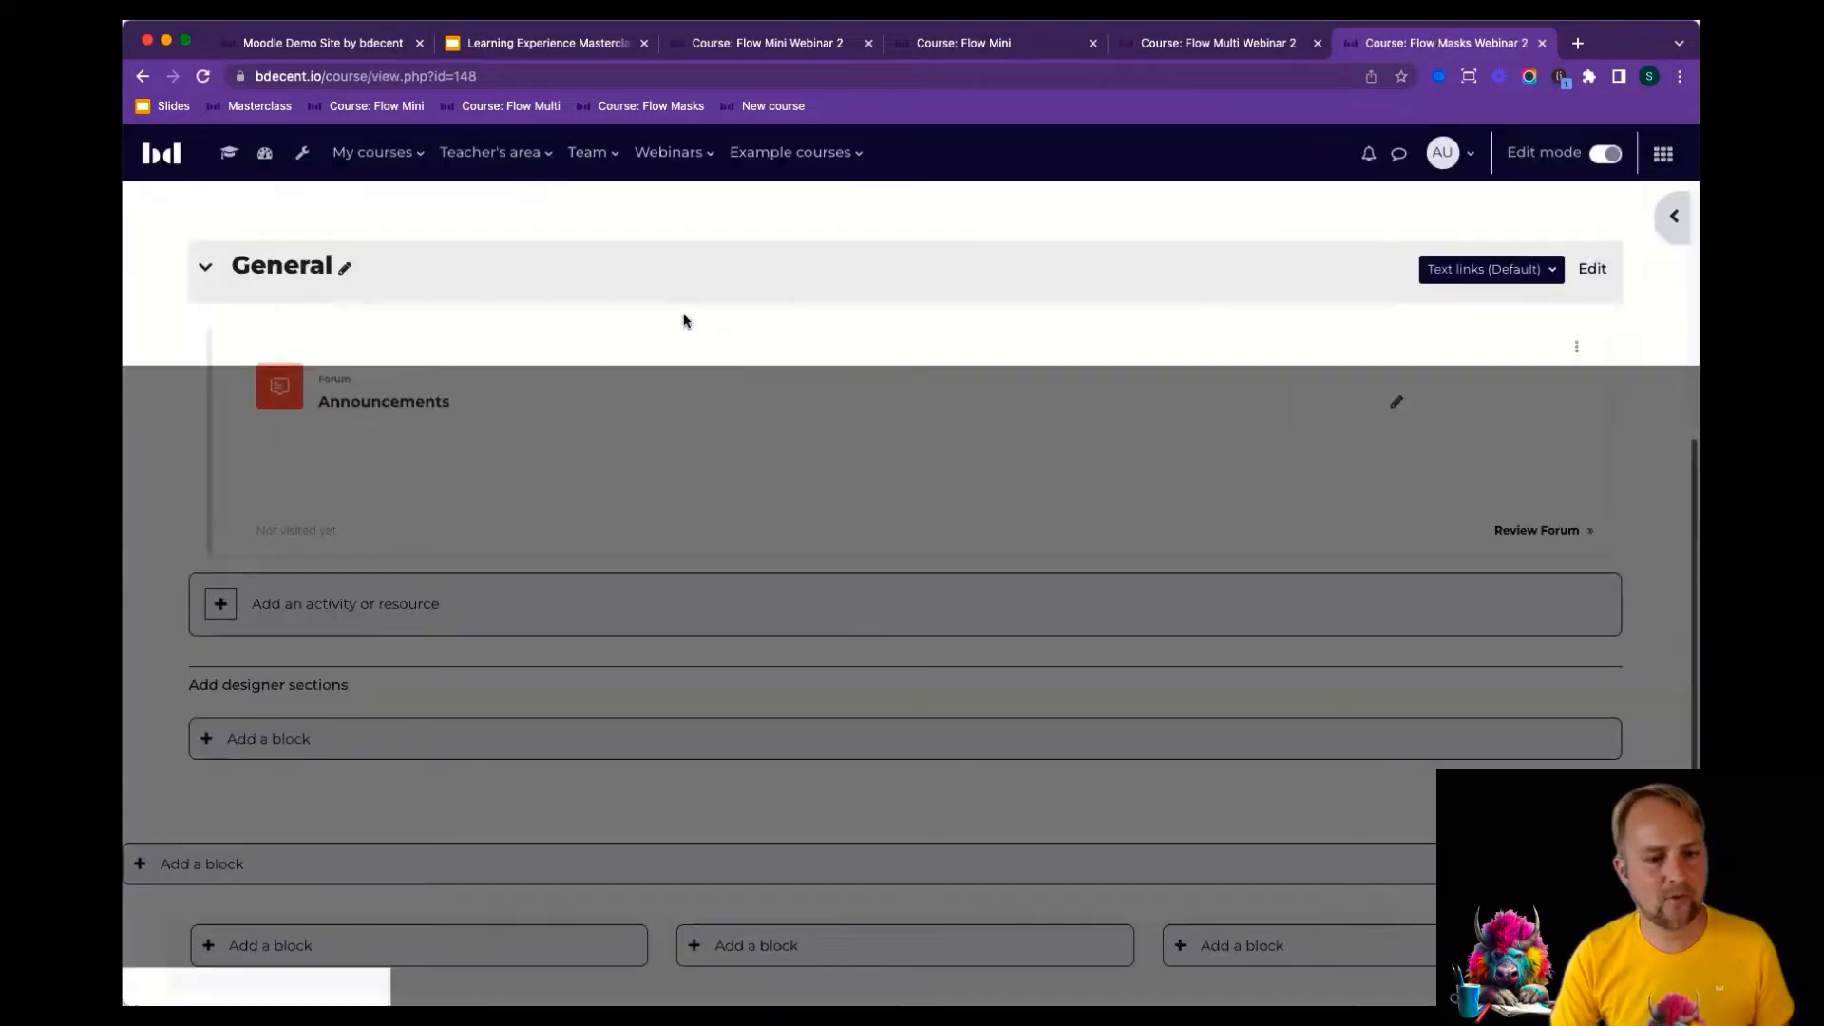
# Add a Page activity to the General section, name it "Page", and fill its page content with lorem ipsum text.
pyautogui.click(438, 608)
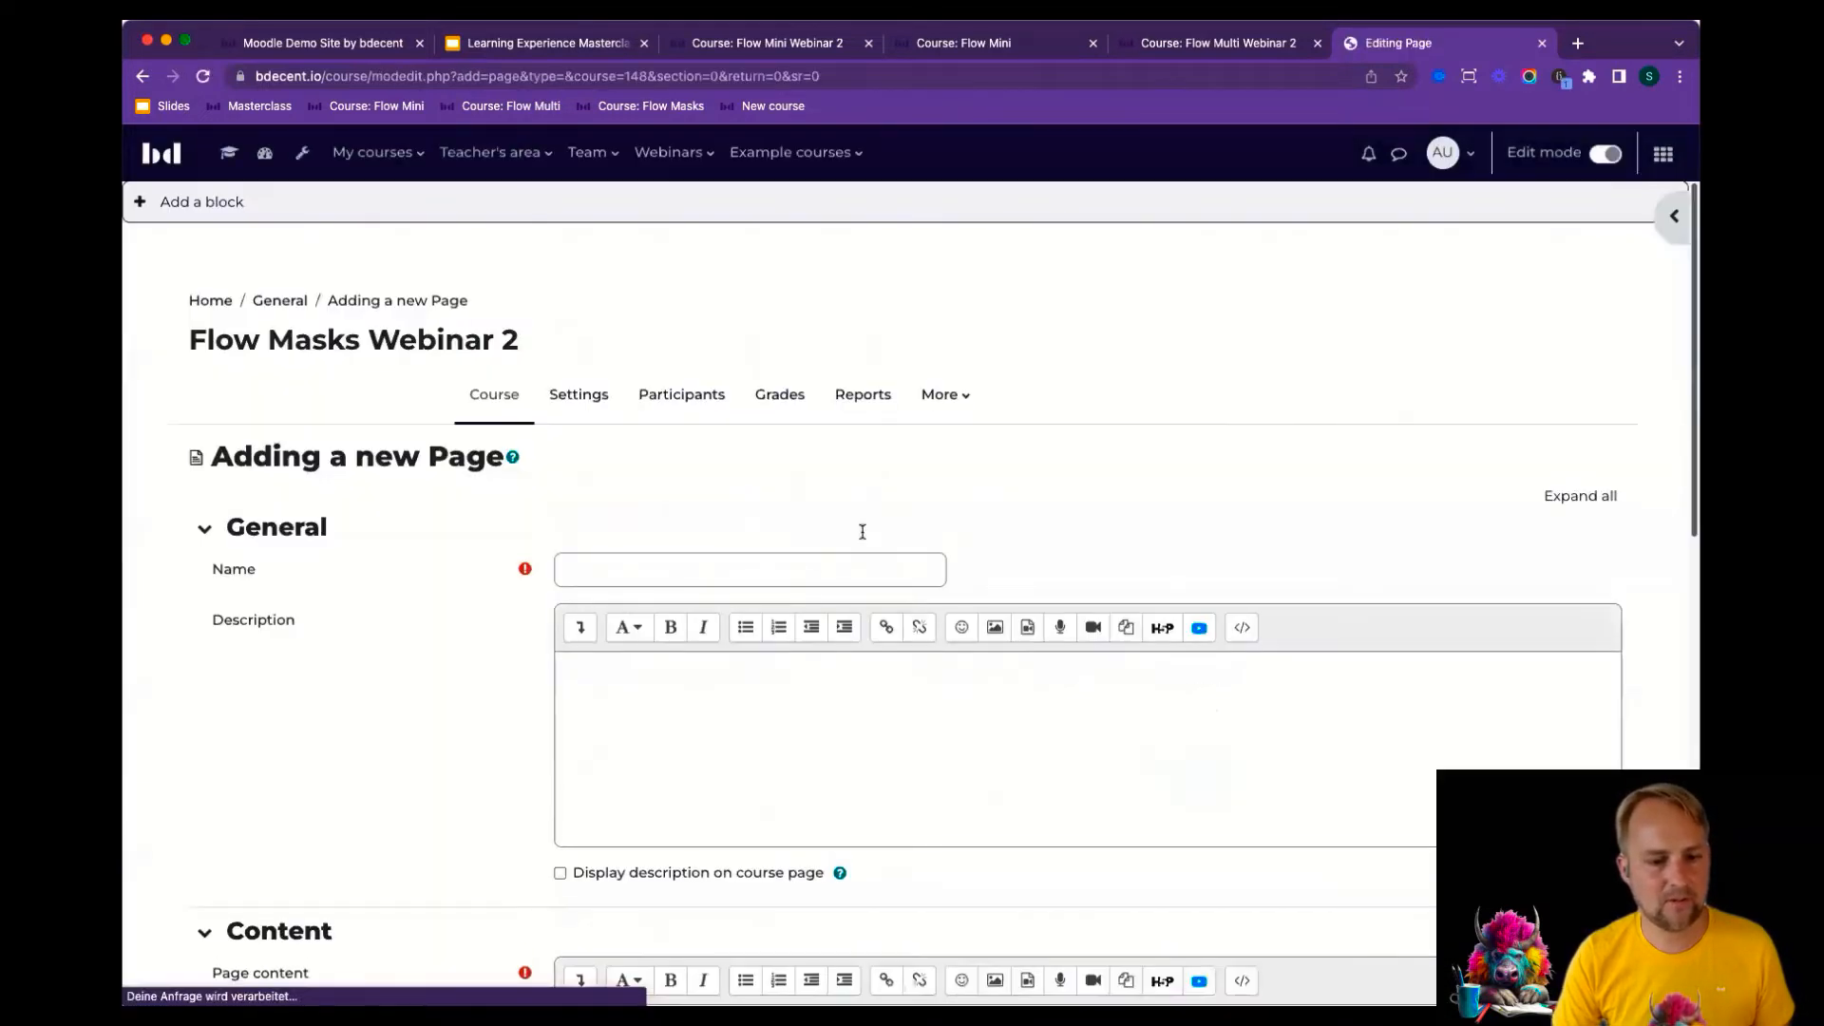
pyautogui.click(798, 574)
pyautogui.write('Page')
pyautogui.scroll(-3, 736, 591)
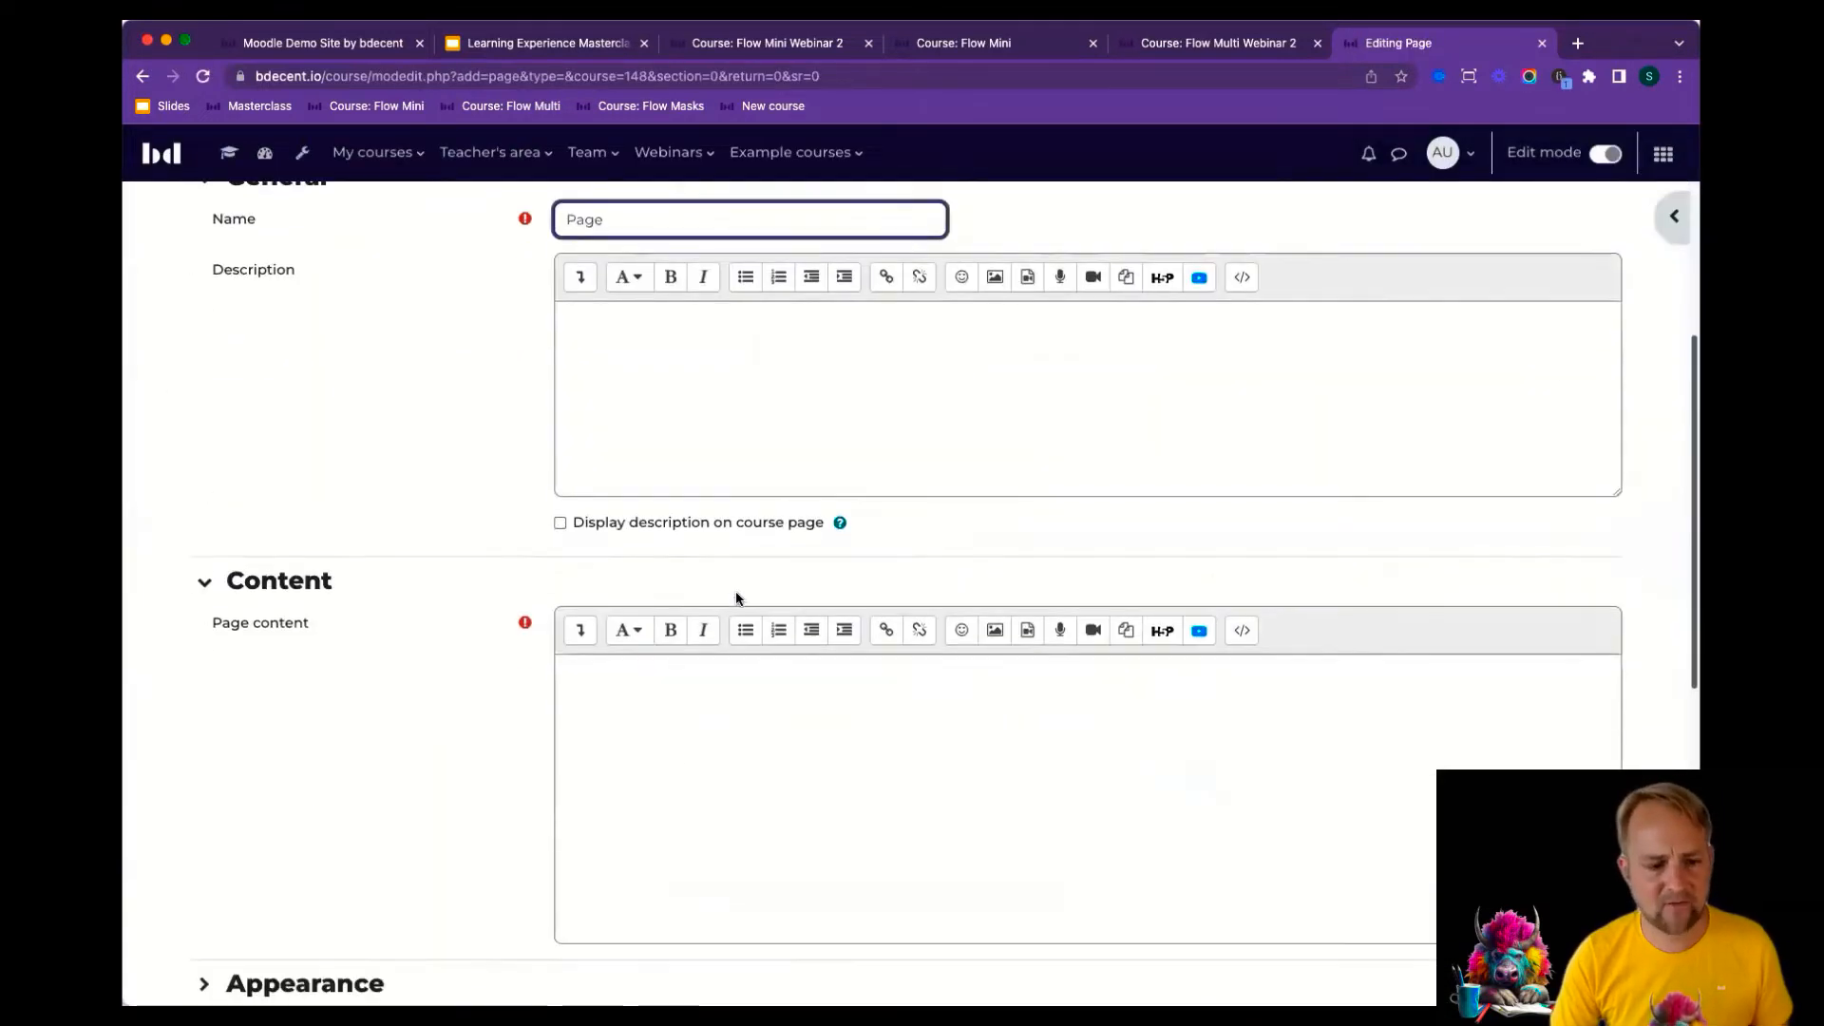
pyautogui.click(684, 747)
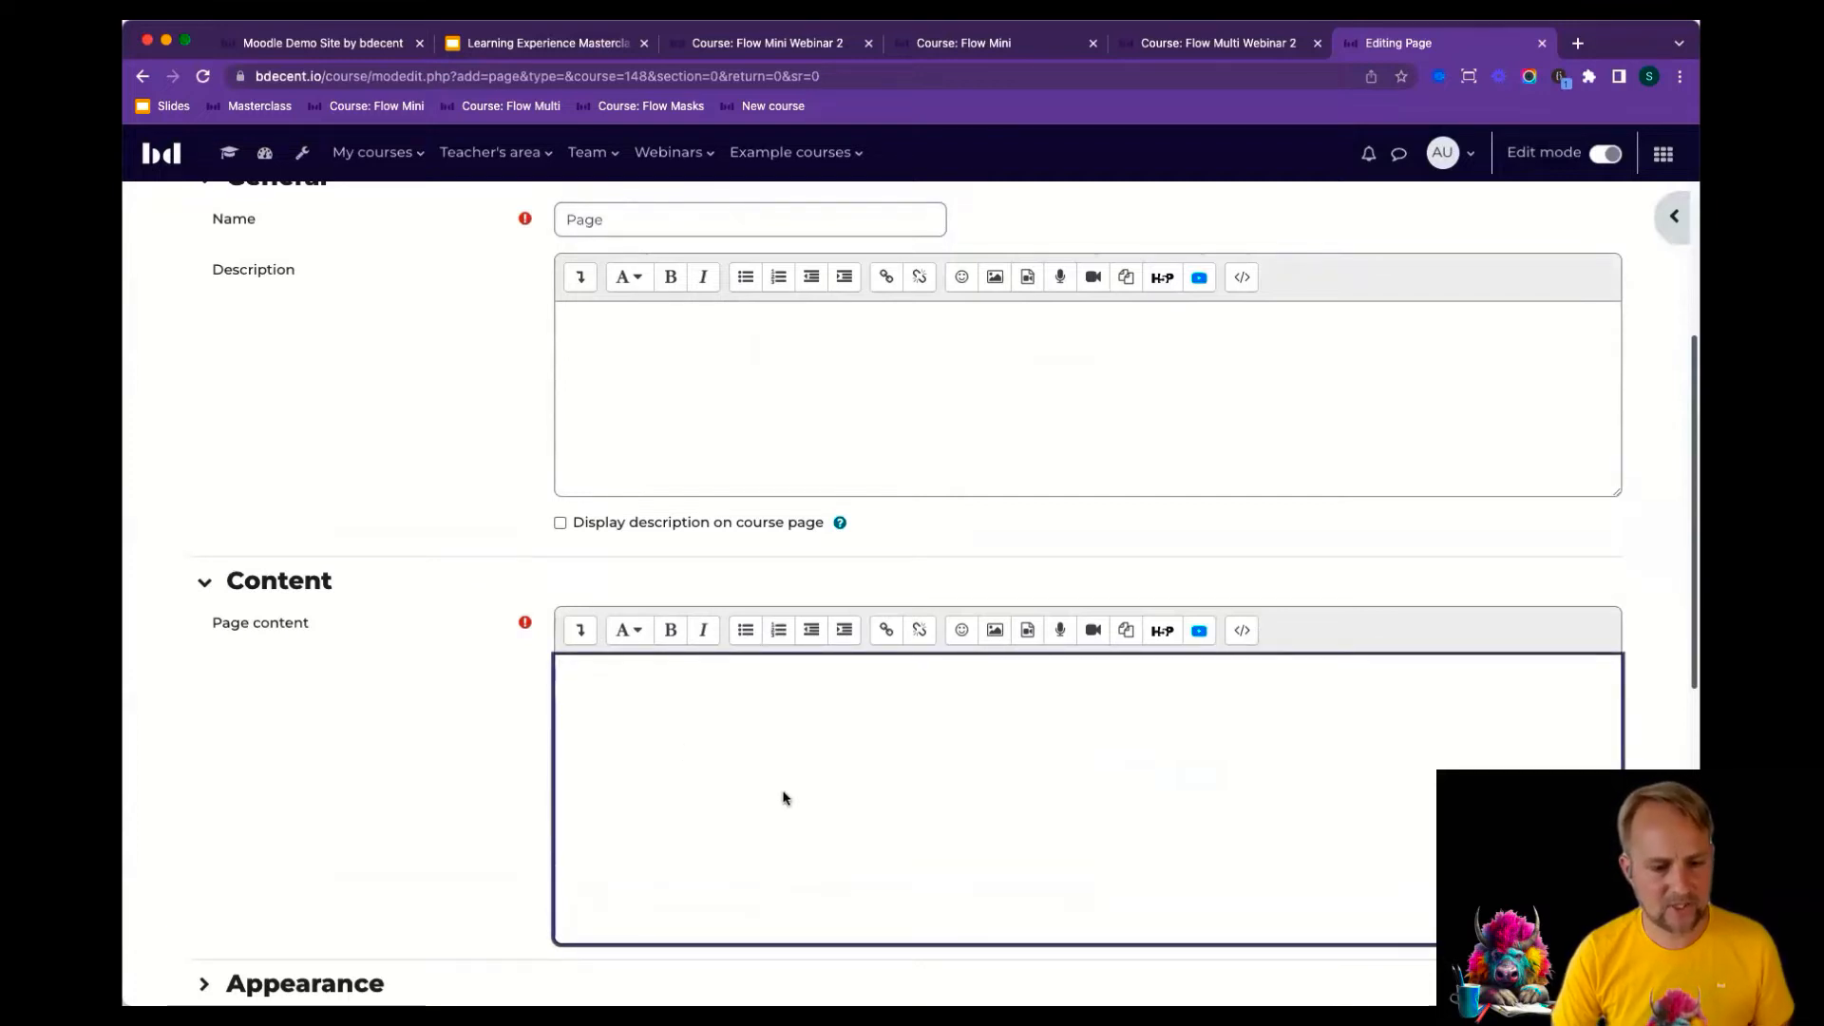
pyautogui.write('Lorem ipsum dolor sit amet, consetetur sadipscing elitr, sed diam nonumy eirmod tempor invidunt ut labore et dolore magna aliquyam erat, sed diam voluptua. At vero eos et accusam et justo duo dolores et ea rebum. Stet clita kasd gubergren, no sea takimata sanctus est Lorem ipsum dolor sit amet. Lorem ipsum dolor sit amet, consetetur sadipscing elitr, sed diam nonumy eirmod tempor invidunt ut labore et dolore magna aliquyam erat, sed diam voluptua. At vero eos et accusam et justo duo dolores et ea rebum. Stet clita kasd gubergren, no sea takimata sanctus est Lorem ipsum dolor sit amet.')
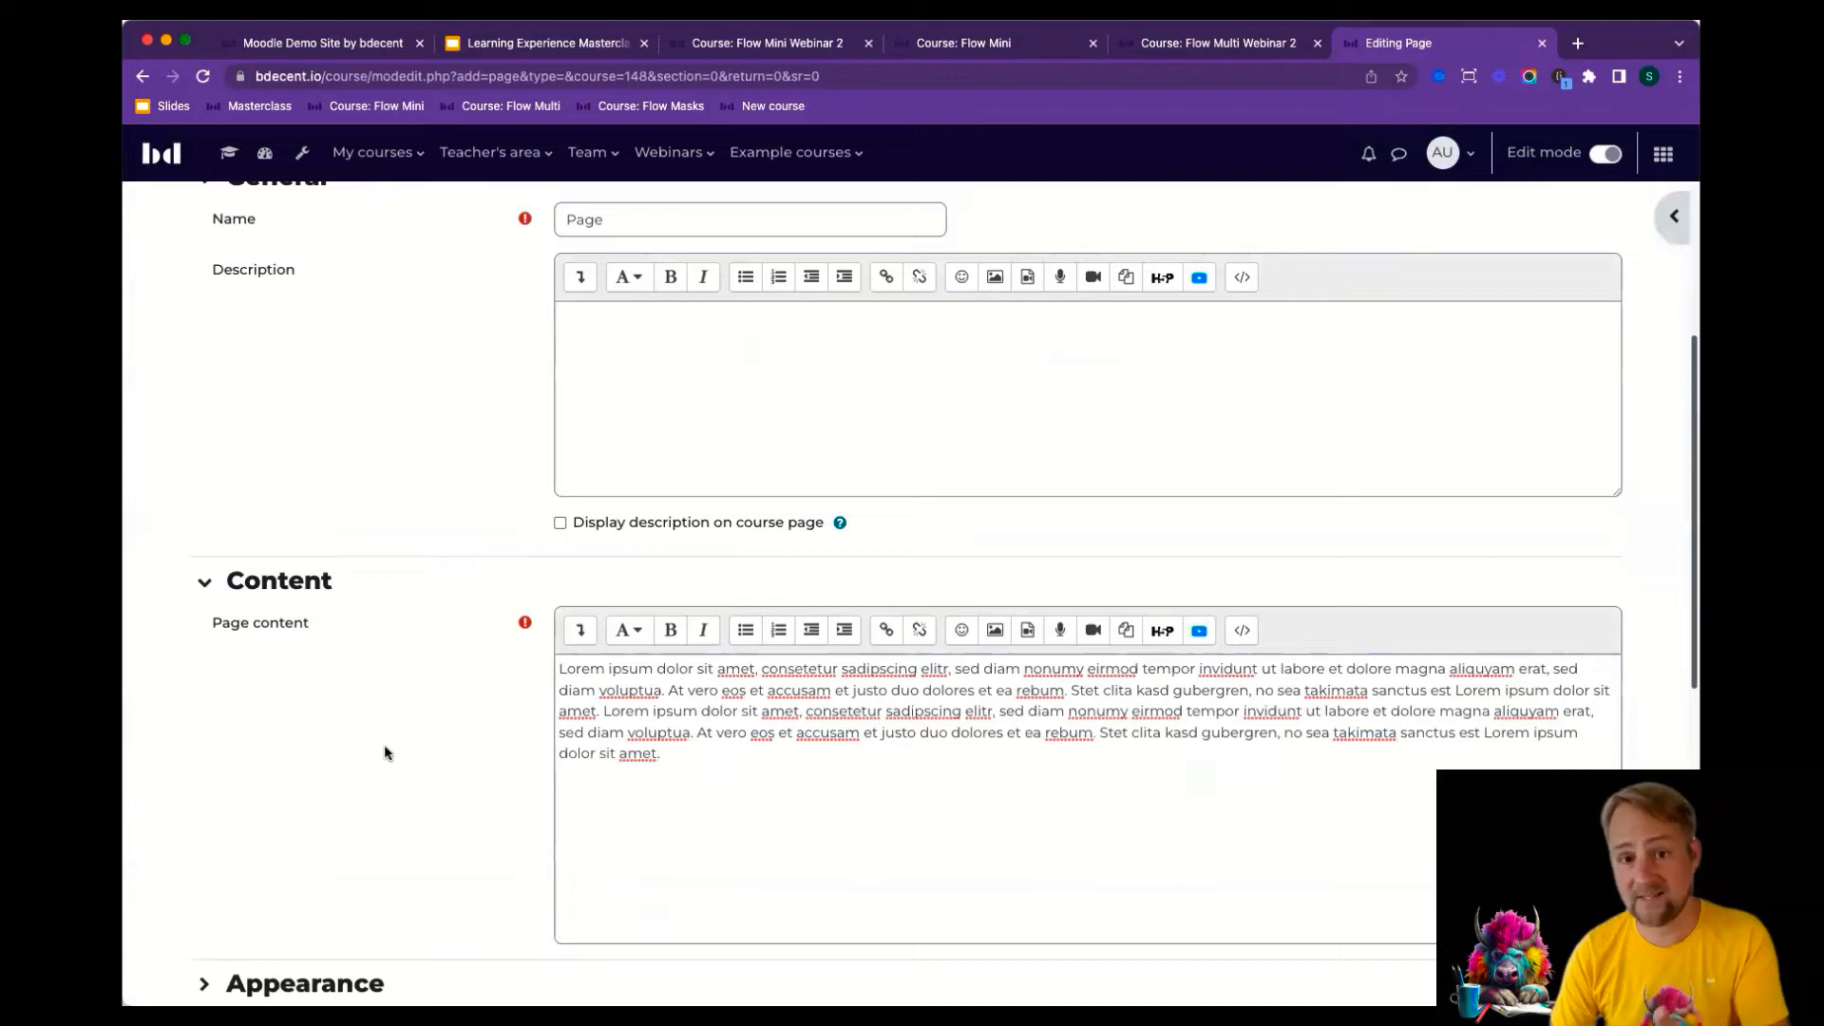
# Expand the new page's design settings to show its activity element visibility and background options.
pyautogui.scroll(-5, 469, 691)
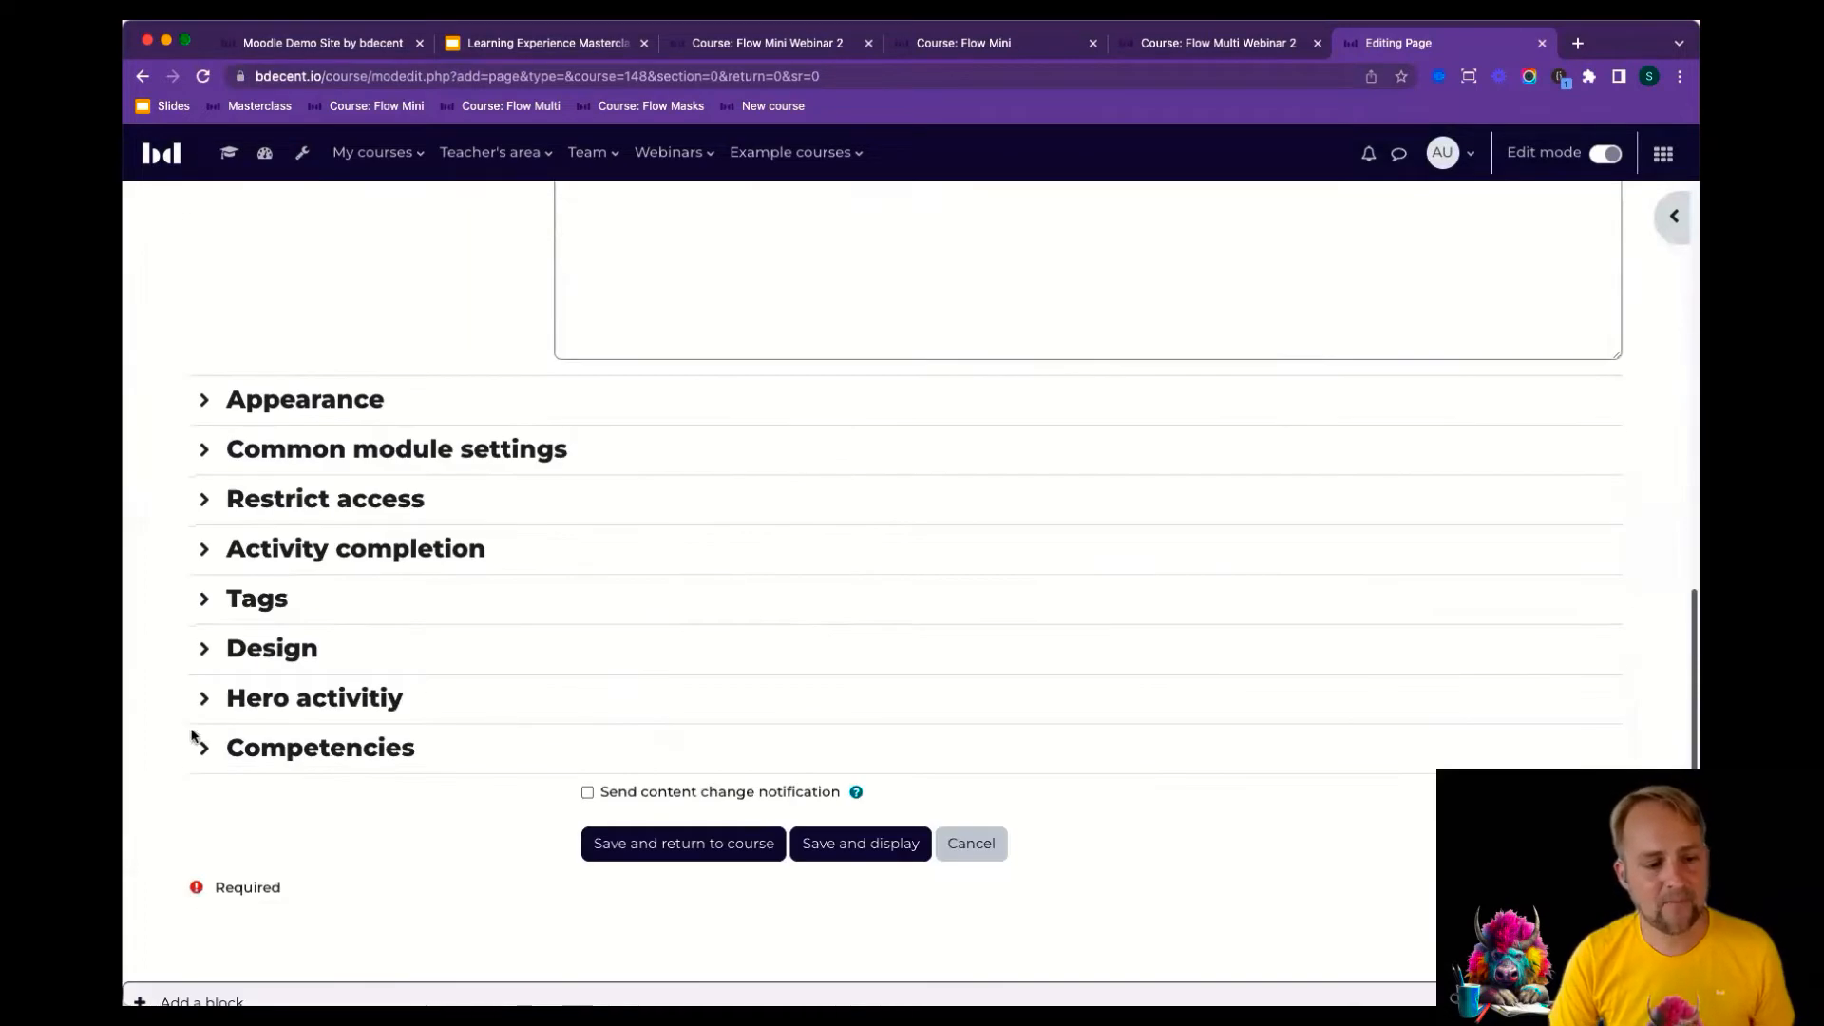
pyautogui.click(312, 648)
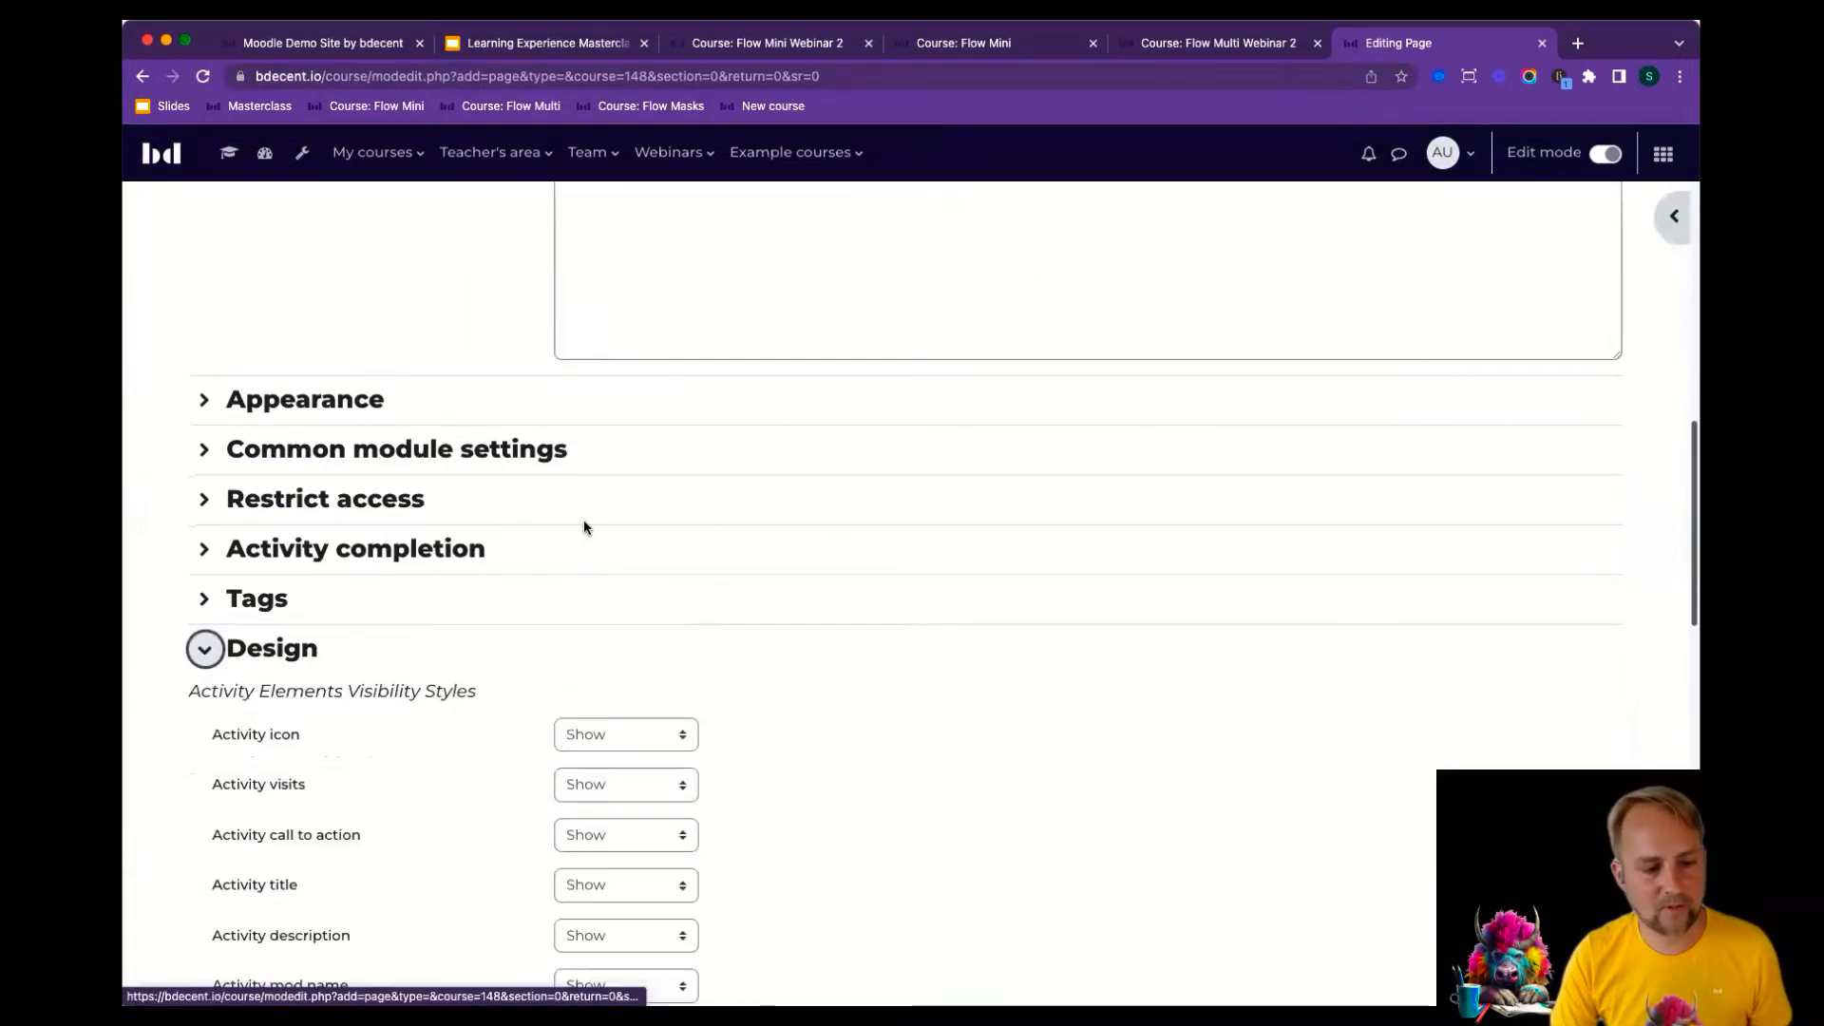
pyautogui.scroll(-3, 474, 555)
pyautogui.rightClick(1017, 398)
pyautogui.click(999, 281)
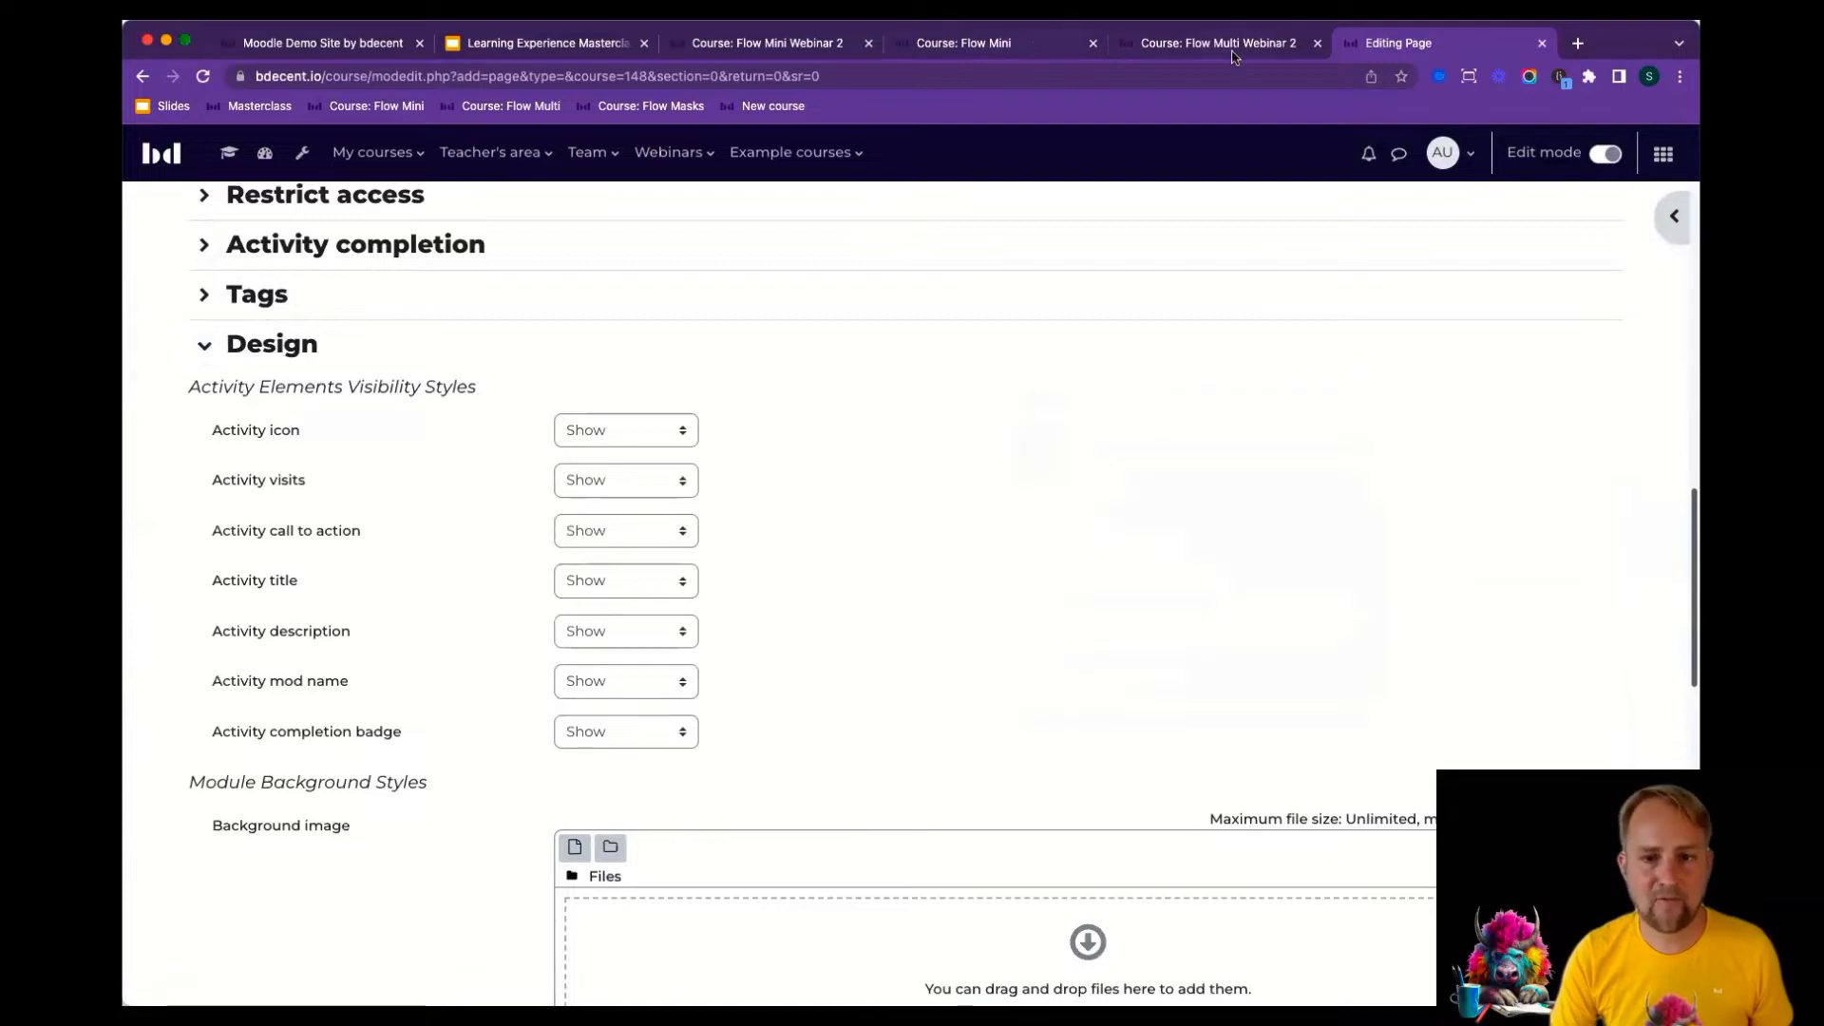
# Open the Flow Masks course in a new tab as a reference for the activity designs.
pyautogui.keyDown('shift'); pyautogui.keyDown('super'); pyautogui.click(651, 105); pyautogui.keyUp('super'); pyautogui.keyUp('shift')
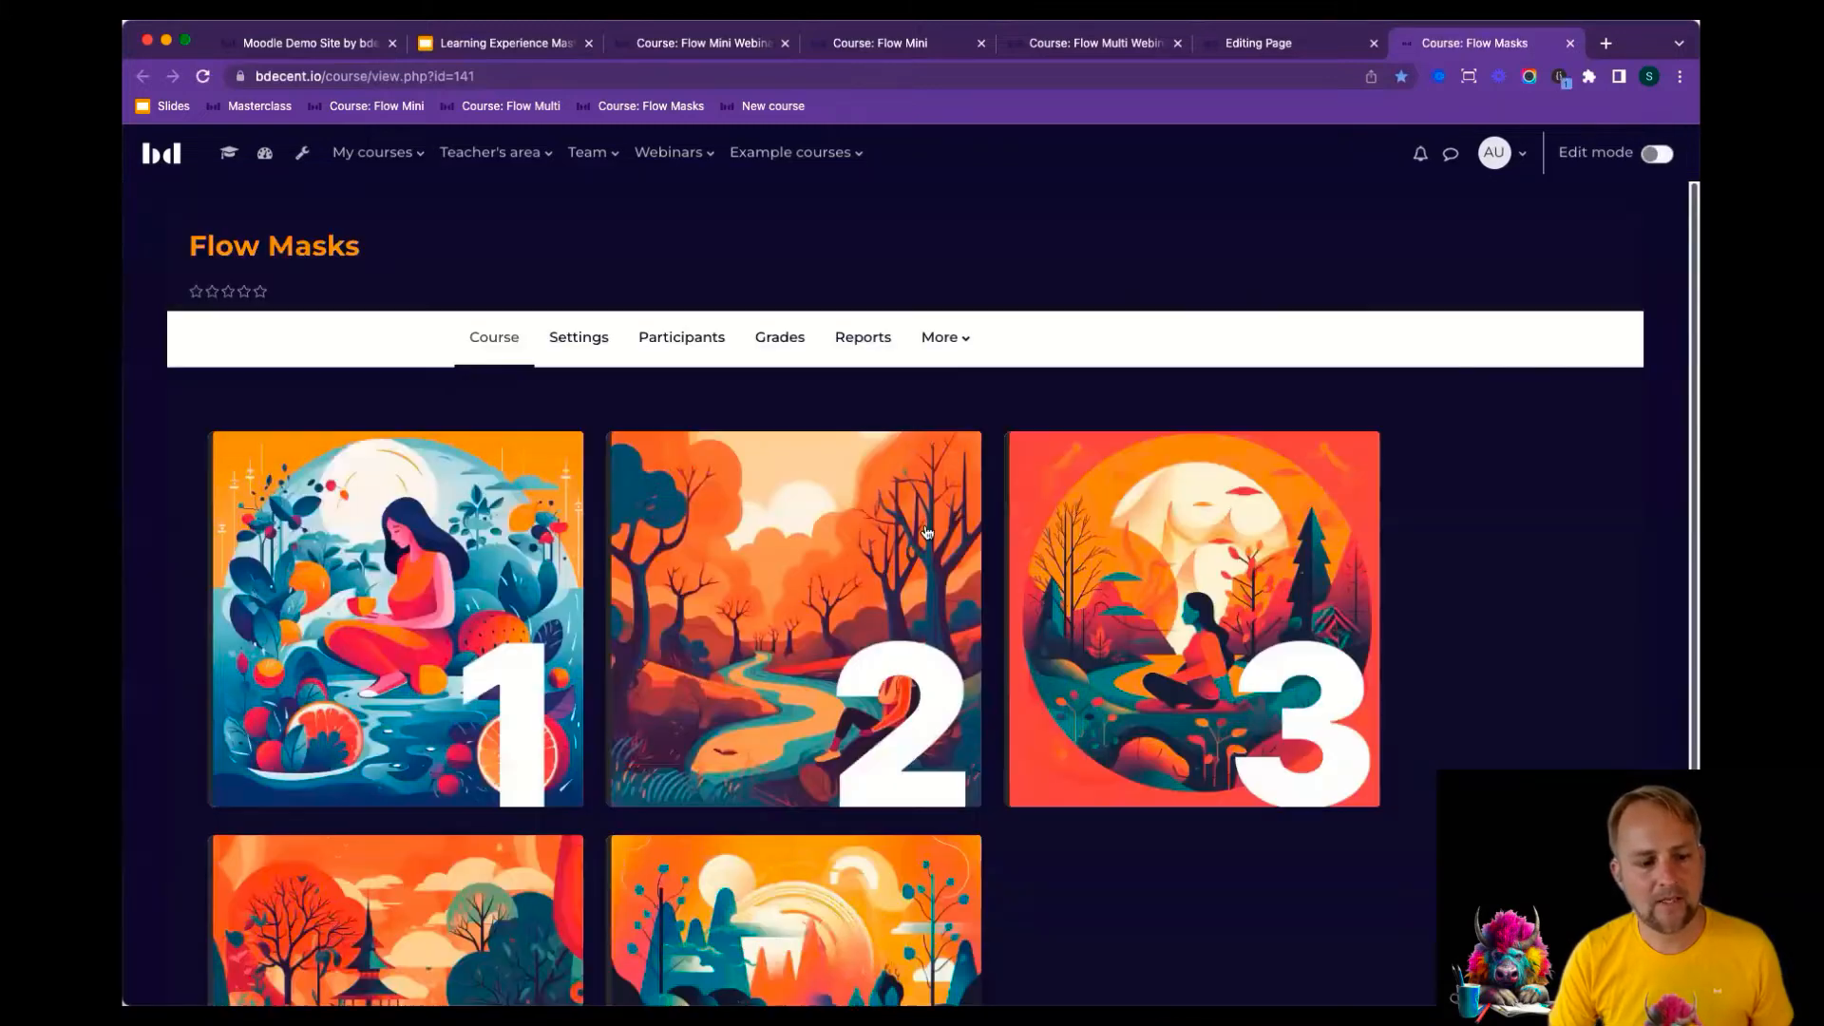
pyautogui.scroll(-2, 1372, 762)
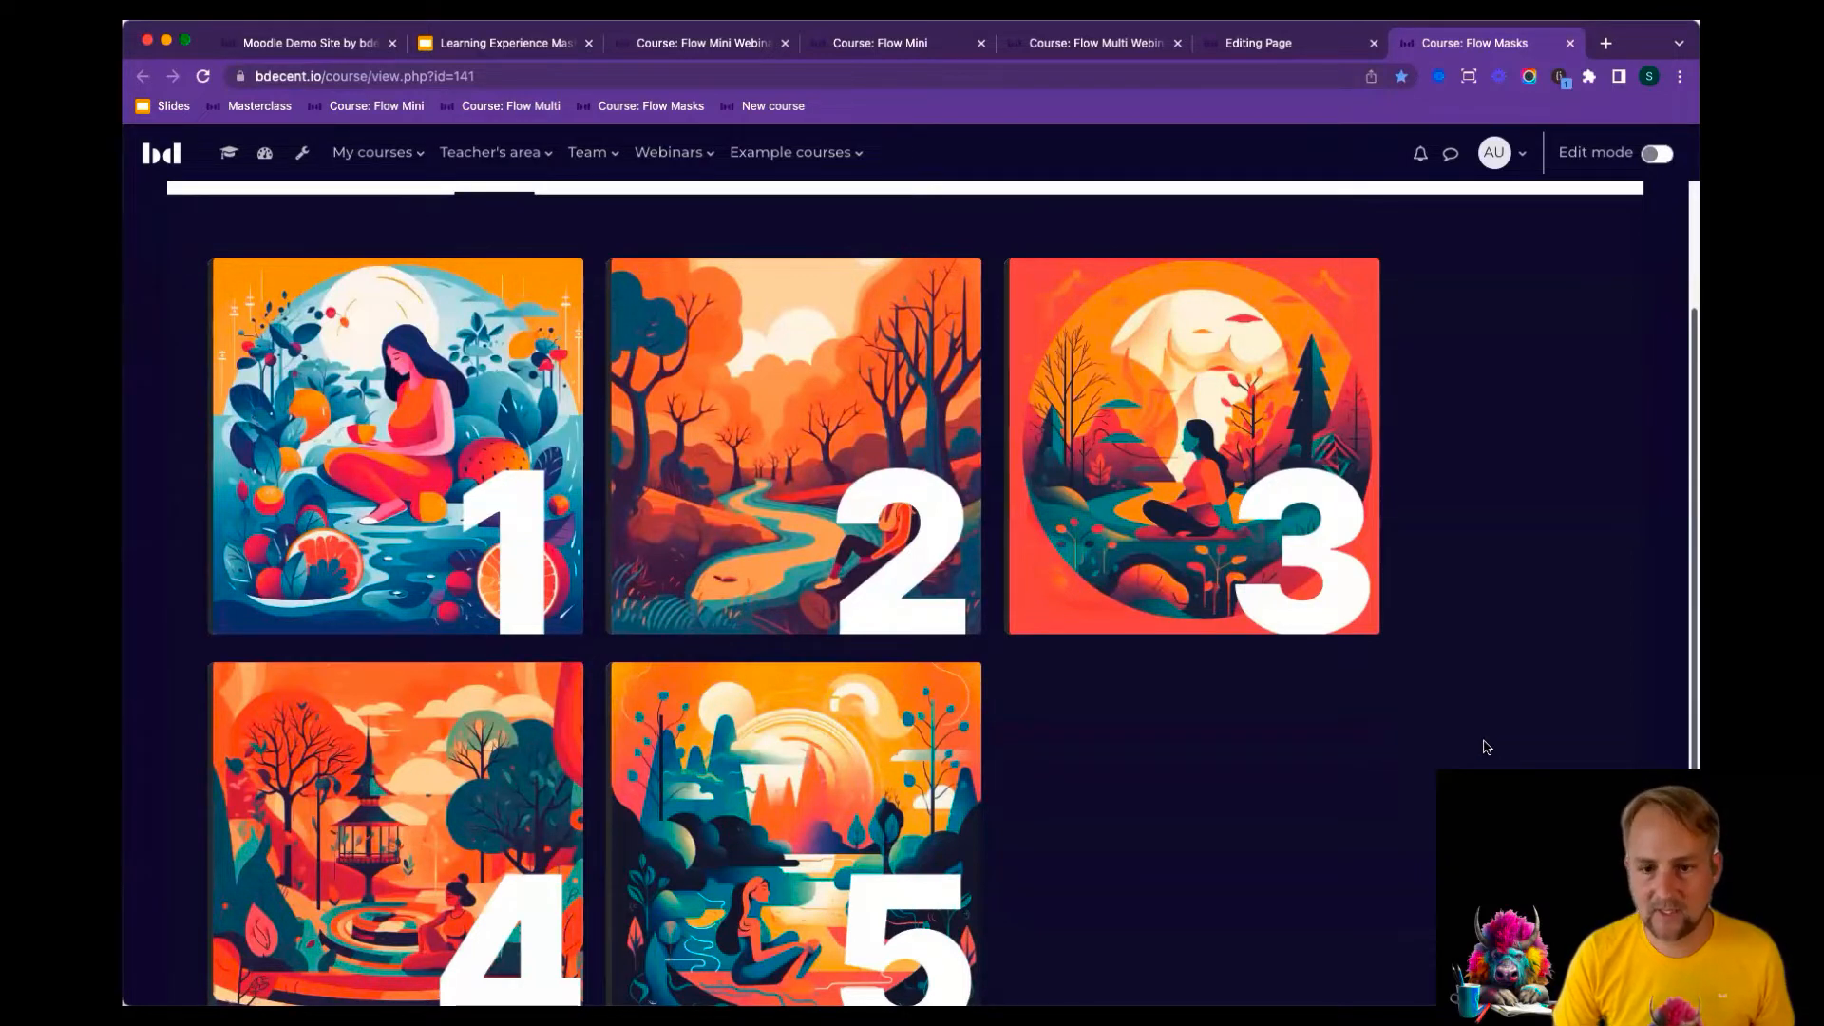
# Check the Activity 3 card in the reference course, and set the new page's activity icon, visits and call to action to Remove.
pyautogui.moveTo(1029, 304)
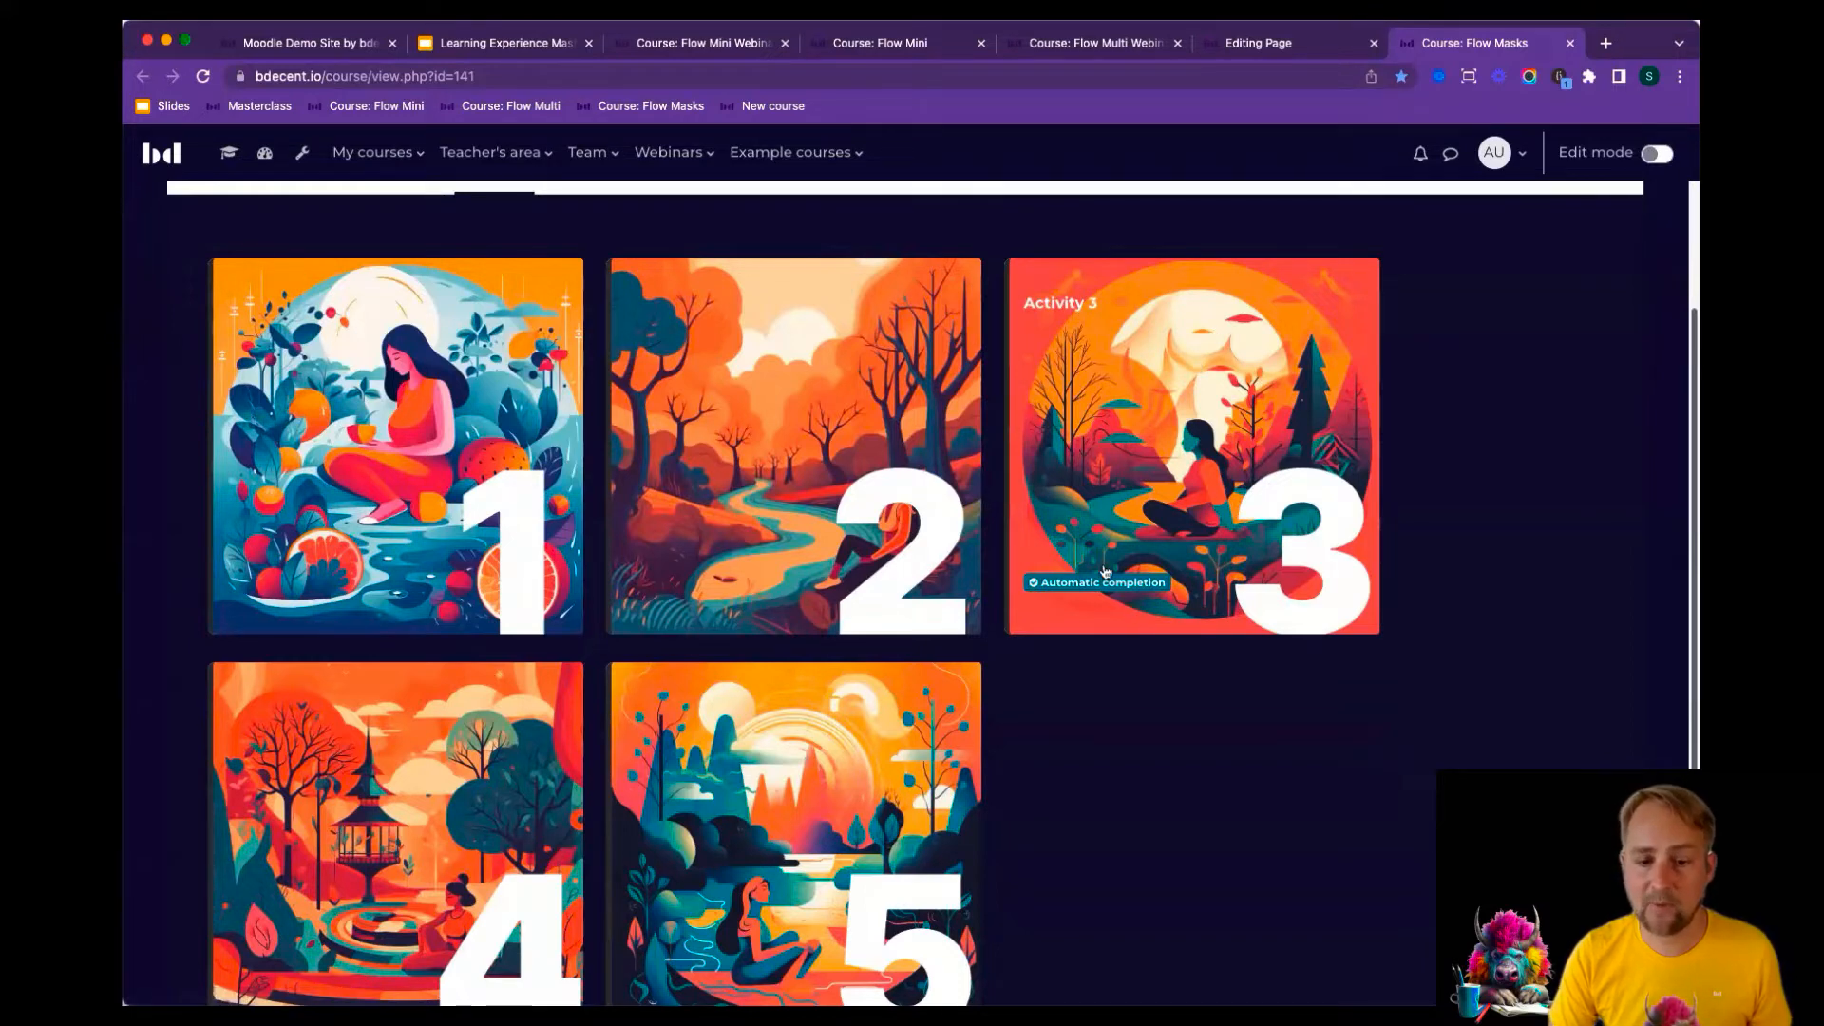
pyautogui.click(1273, 47)
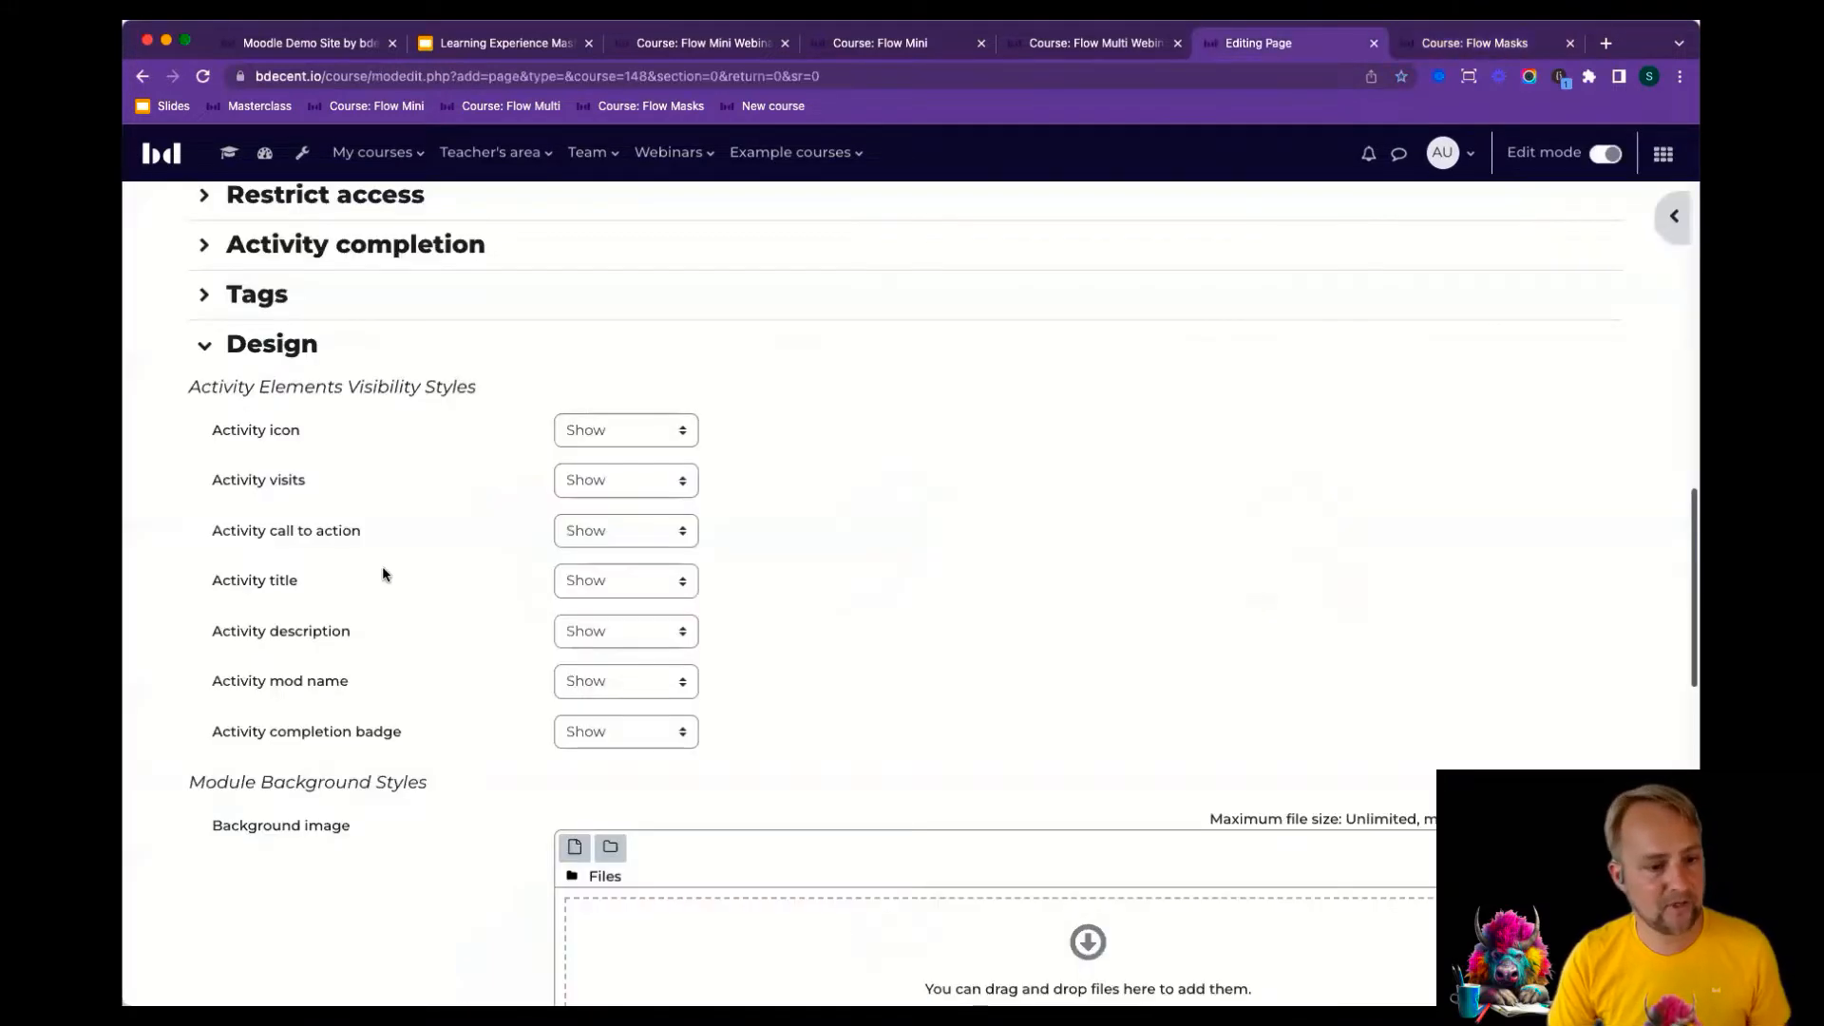
pyautogui.click(613, 436)
pyautogui.click(630, 512)
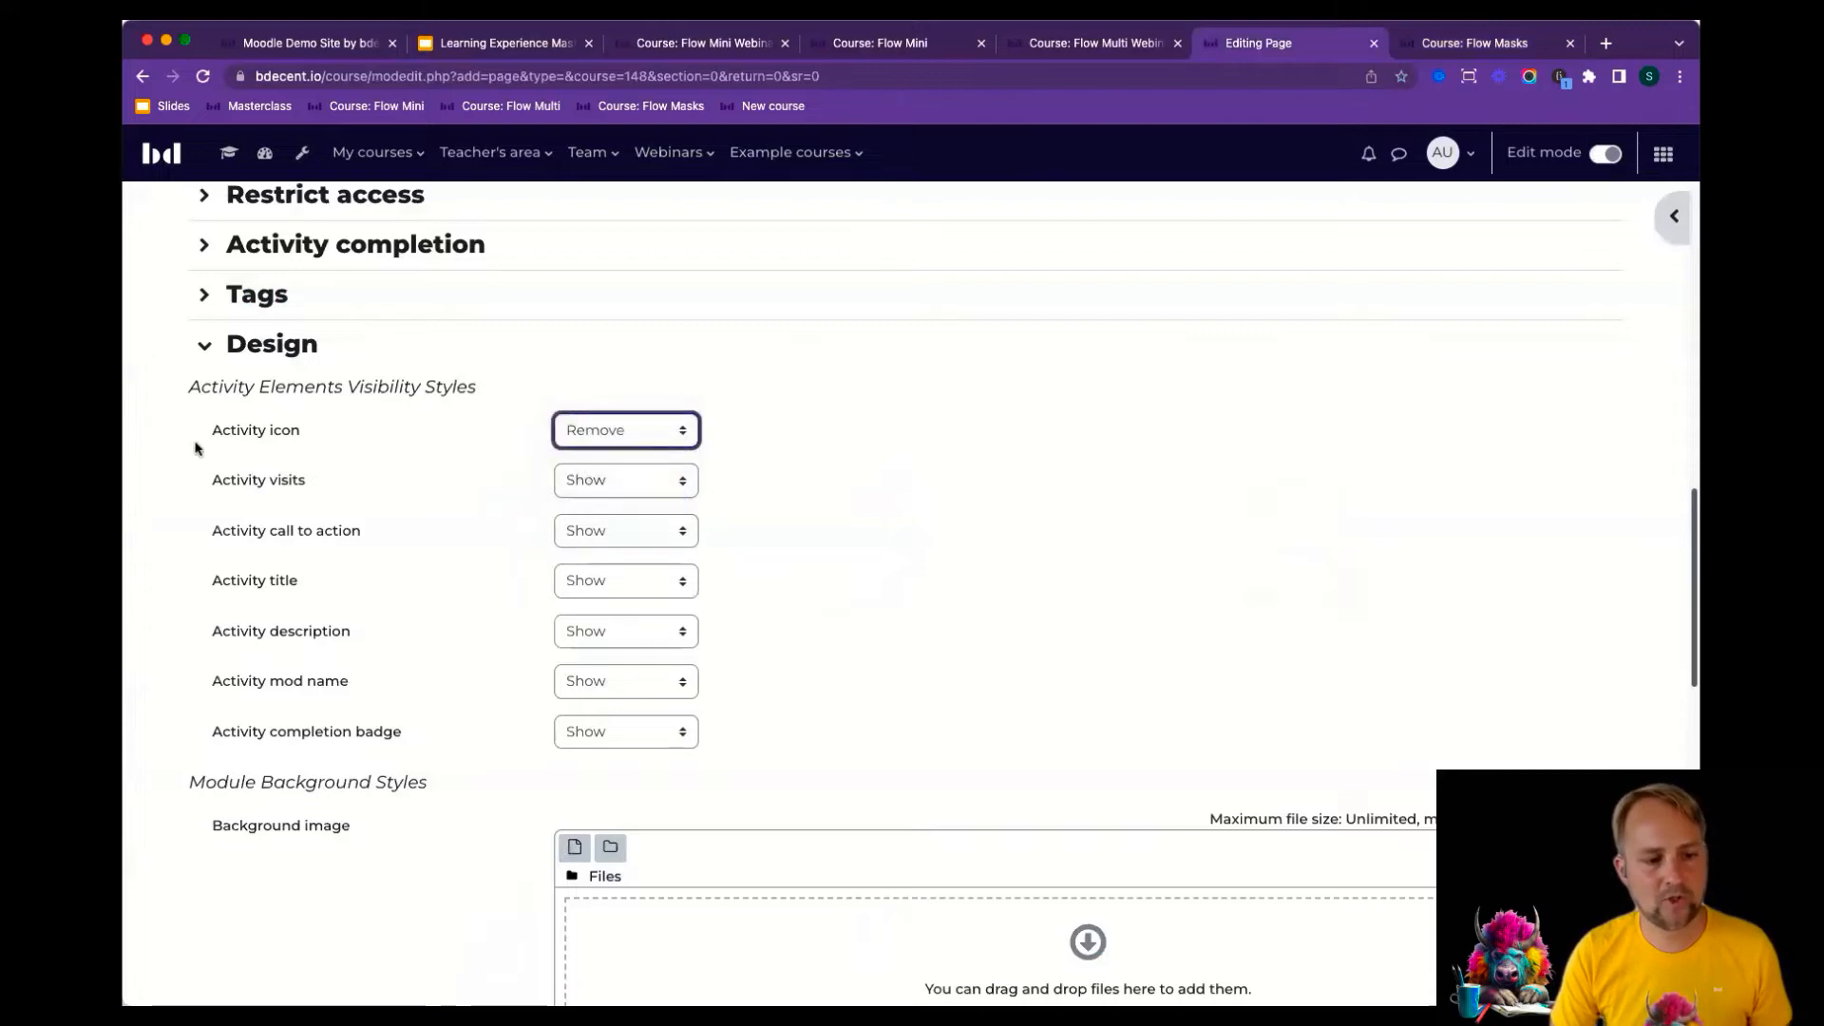
pyautogui.click(584, 482)
pyautogui.click(600, 556)
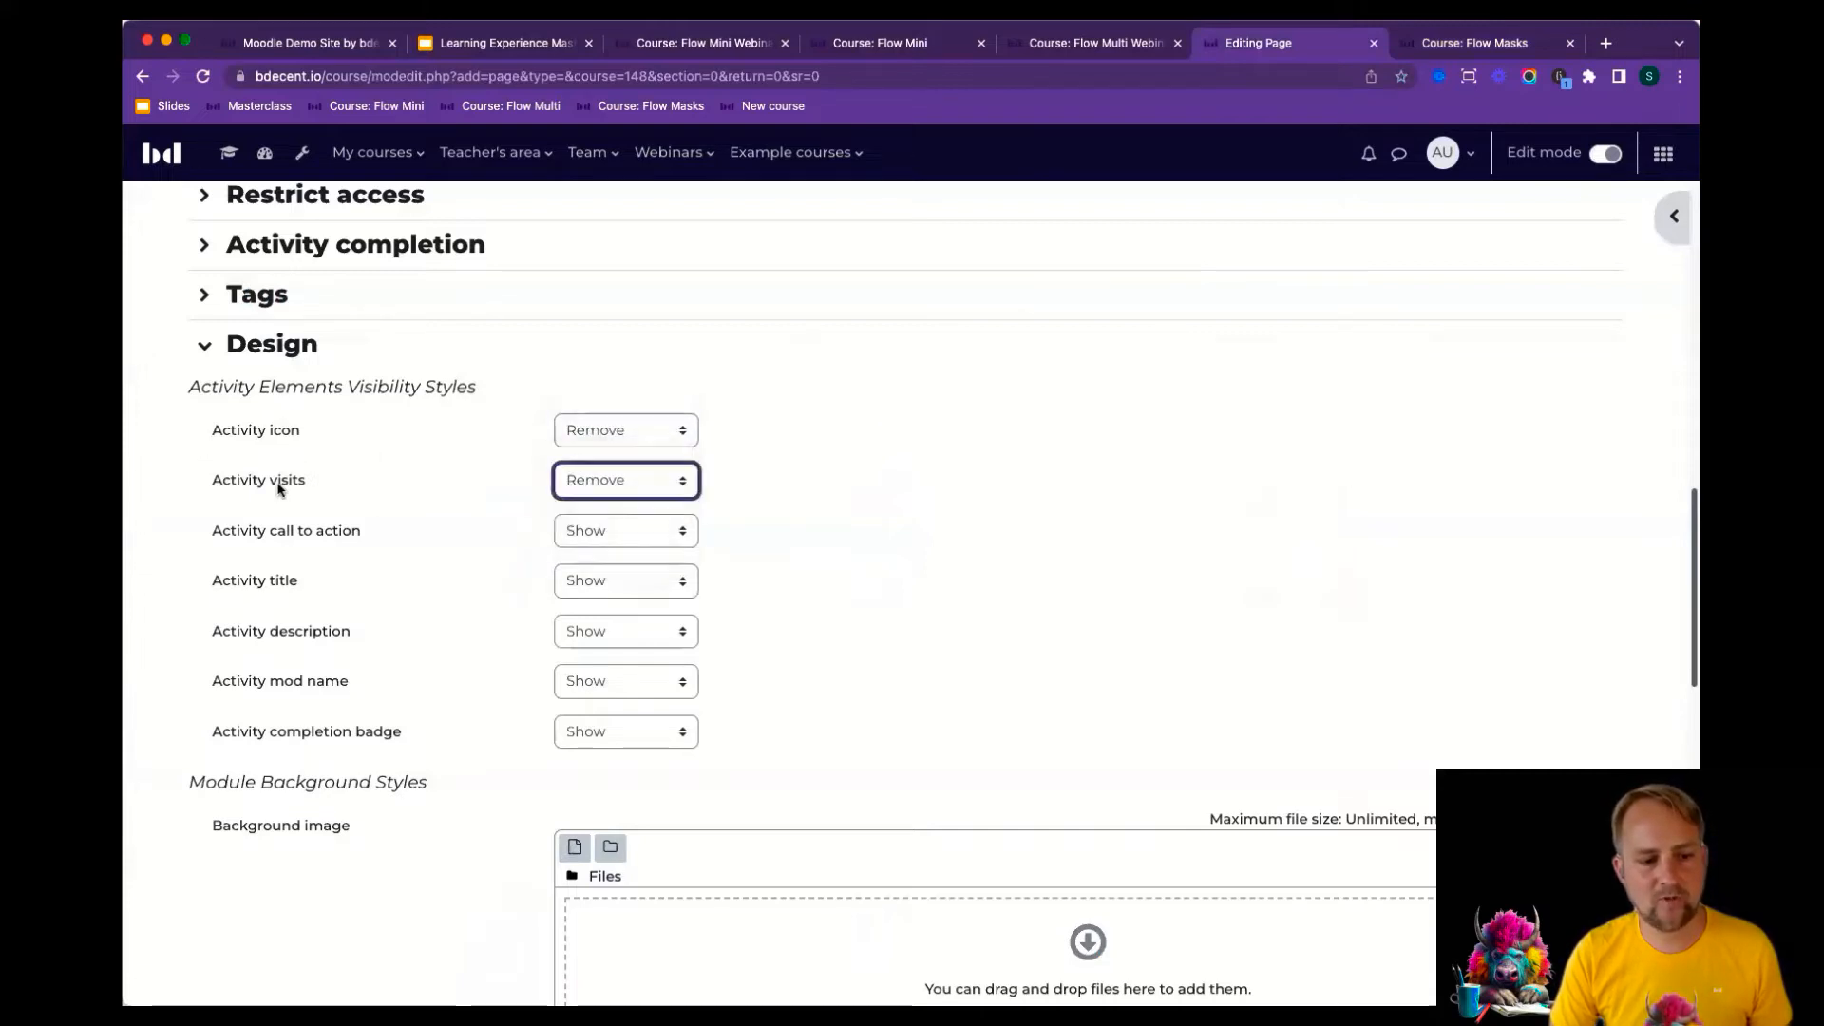
pyautogui.click(570, 530)
pyautogui.click(612, 604)
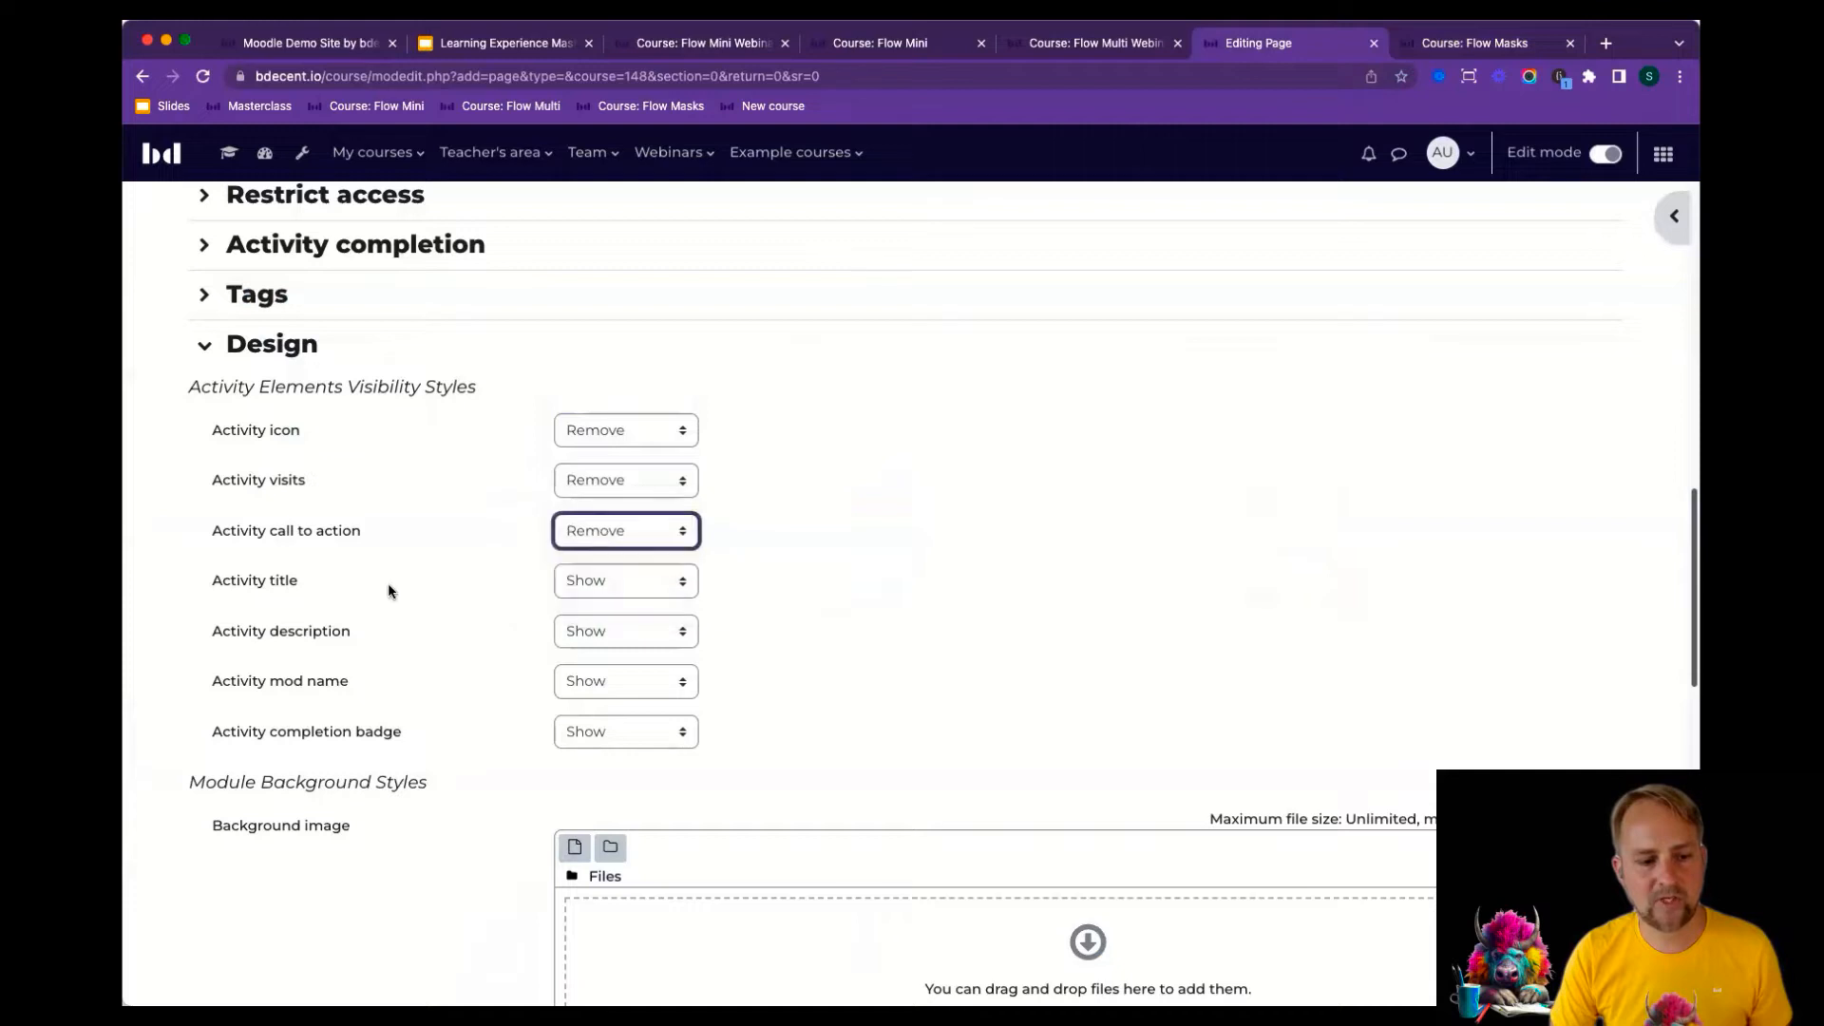
# Compare with the Flow Masks reference course and set the activity title's visibility to Show on hover.
pyautogui.click(589, 581)
pyautogui.click(591, 585)
pyautogui.click(596, 582)
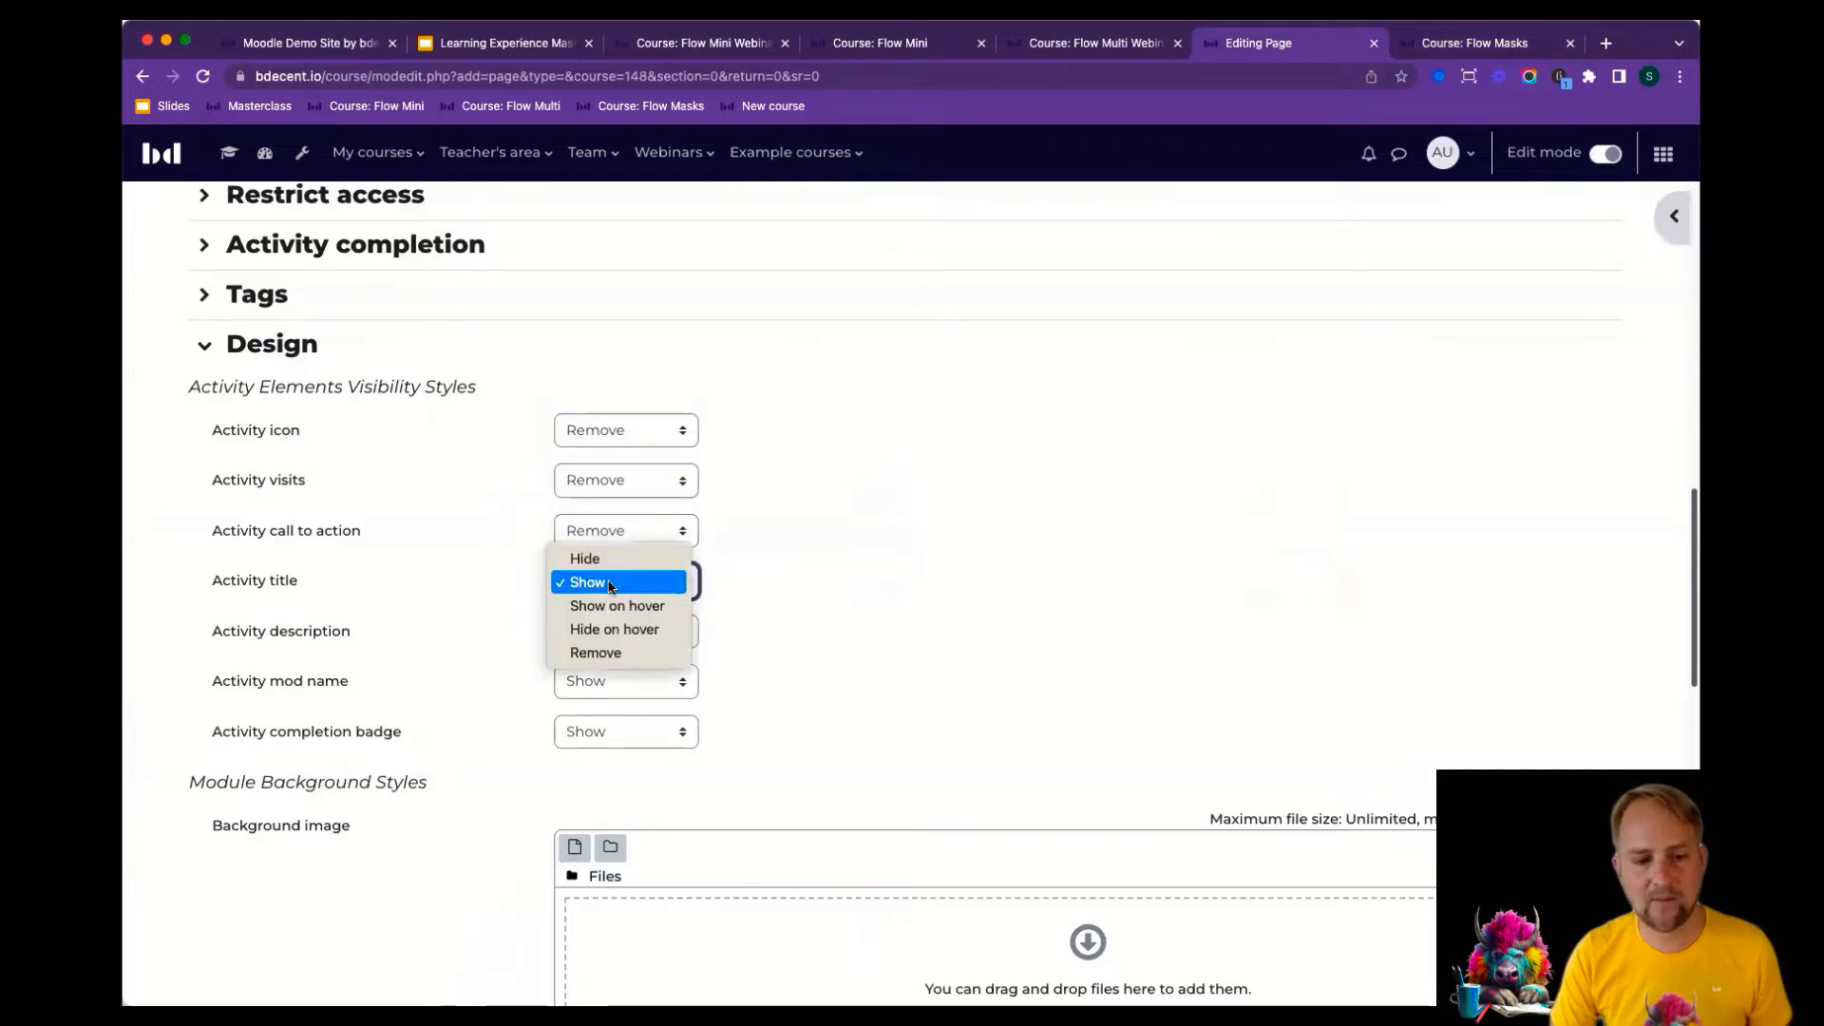
pyautogui.click(946, 520)
pyautogui.click(1503, 48)
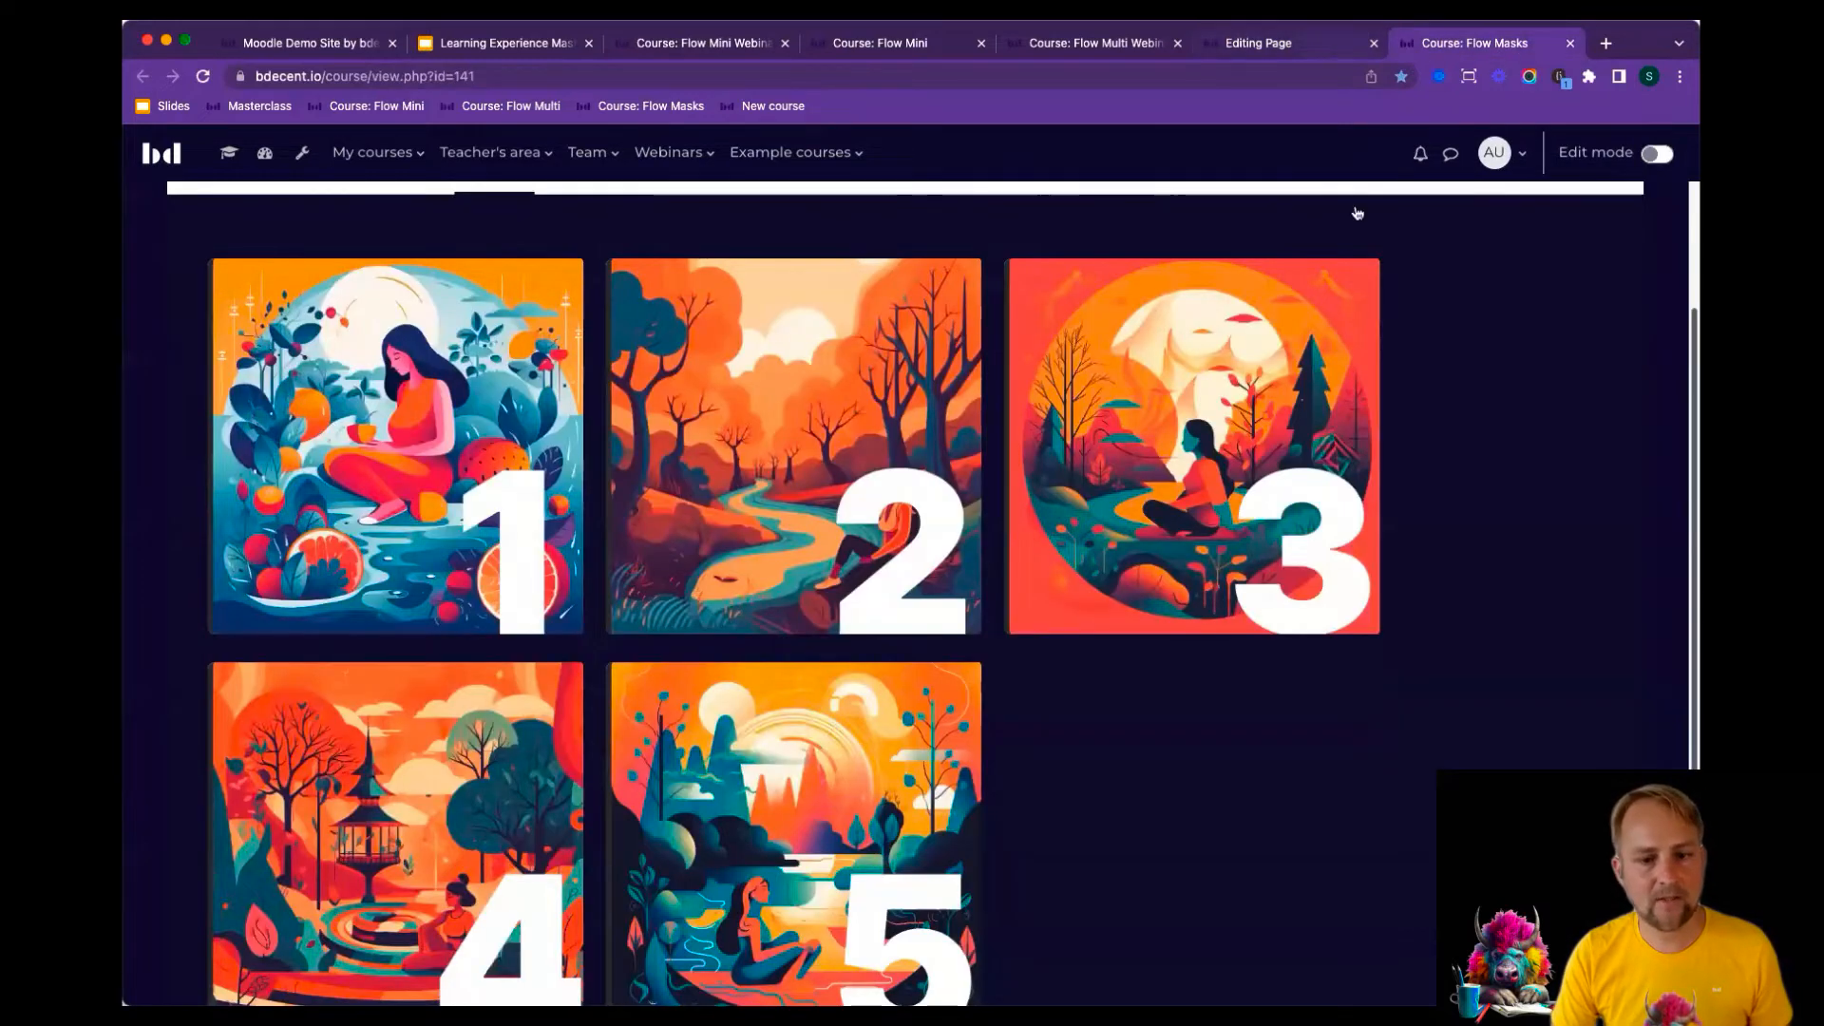
pyautogui.click(1335, 39)
pyautogui.click(618, 580)
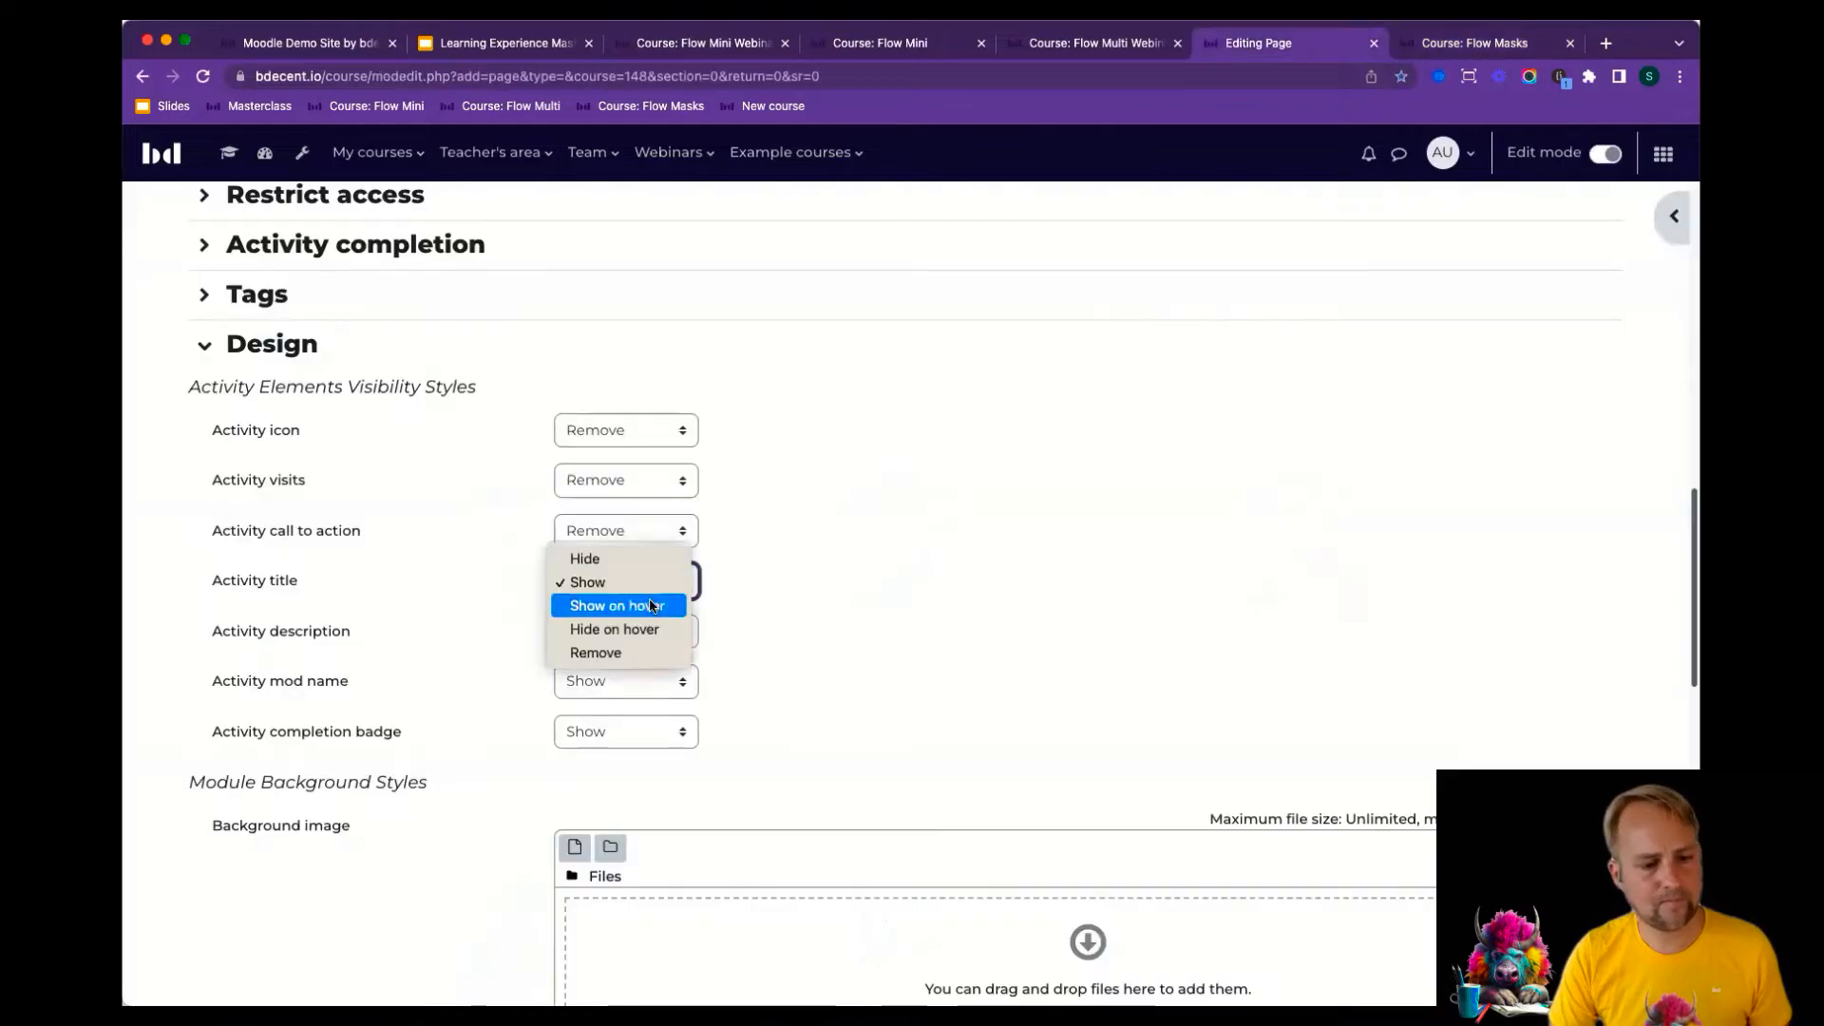
pyautogui.click(620, 604)
# Set the activity description and mod name to Remove, and the activity completion badge to Show on hover.
pyautogui.click(617, 630)
pyautogui.click(668, 702)
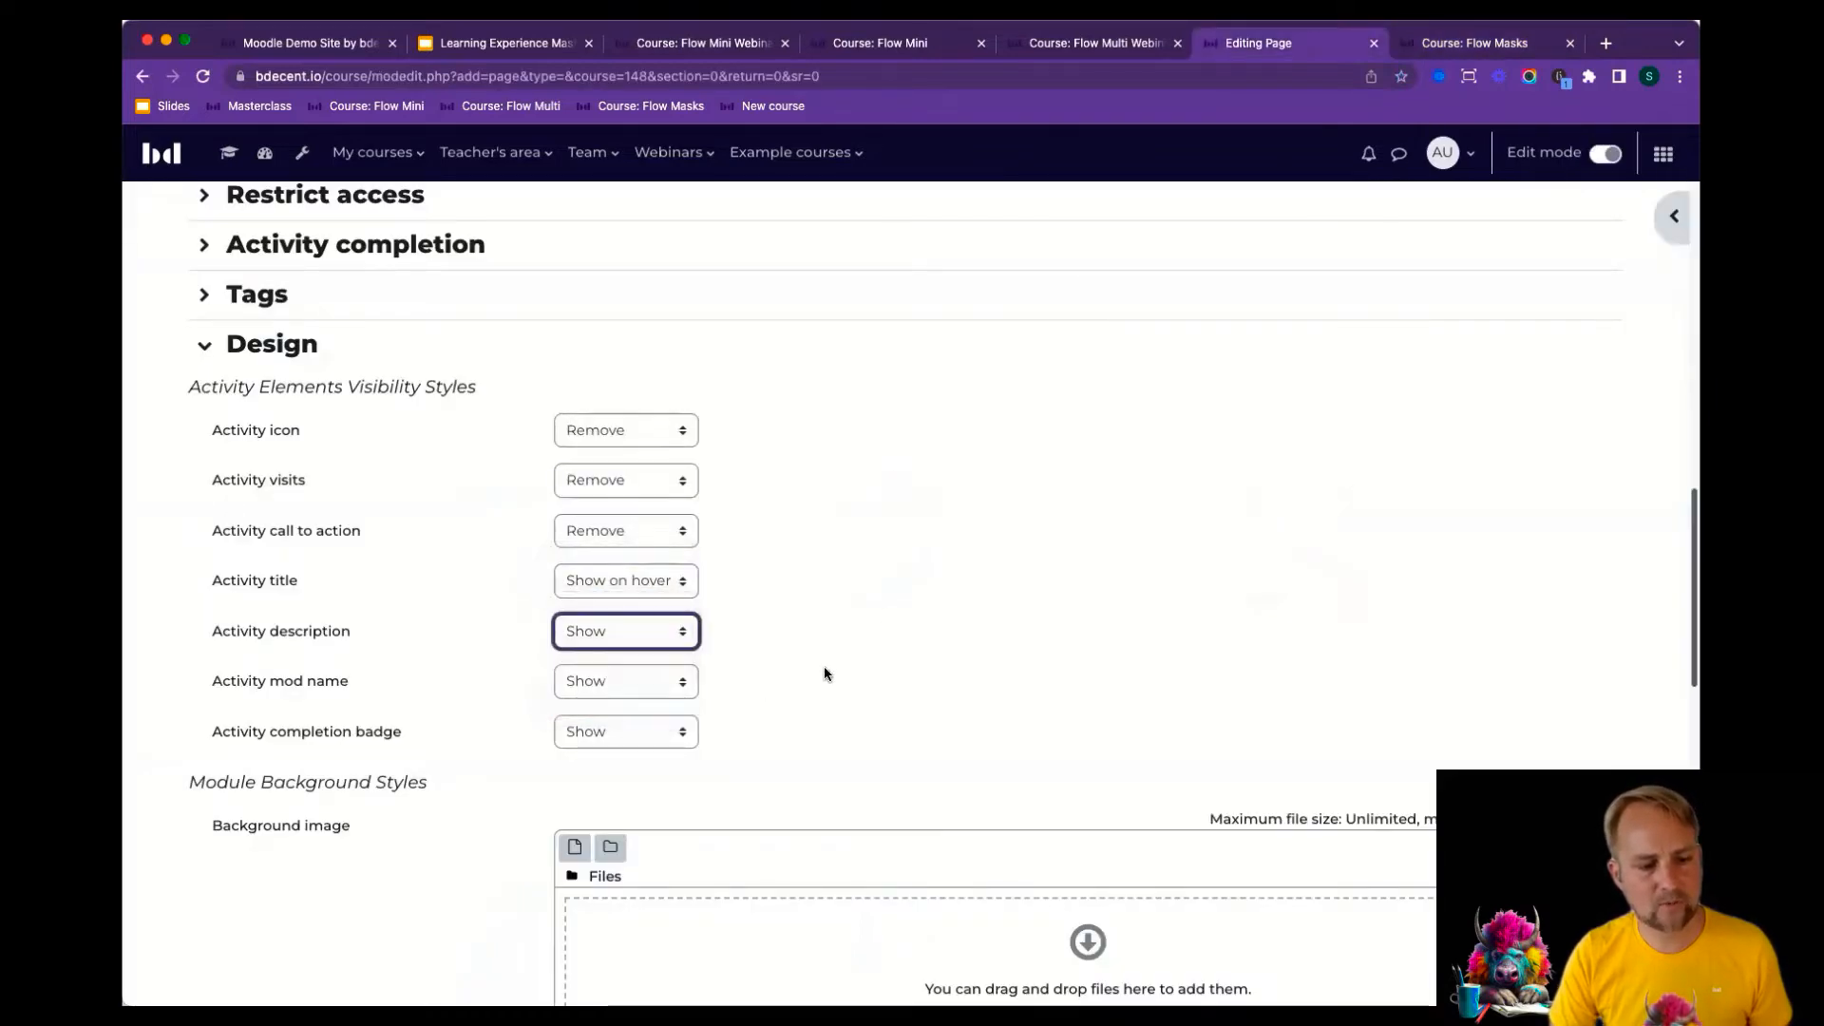
pyautogui.click(677, 682)
pyautogui.click(662, 752)
pyautogui.click(626, 732)
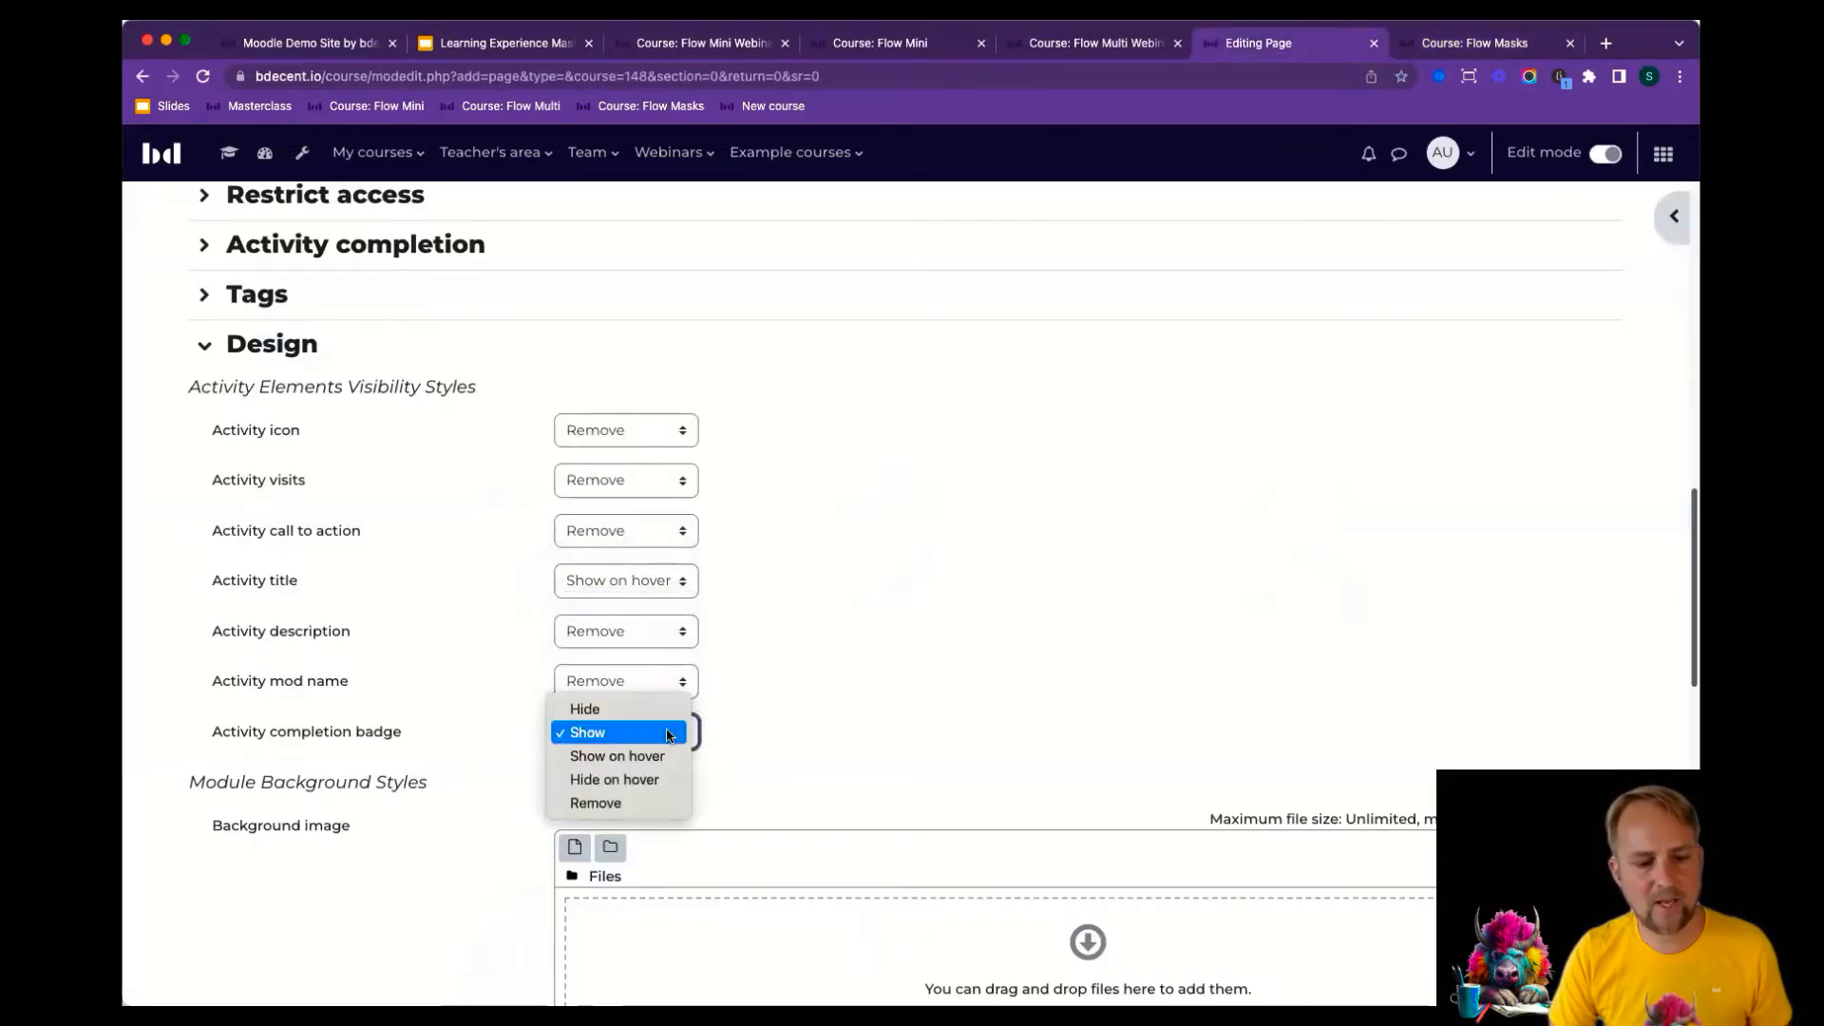
pyautogui.click(617, 754)
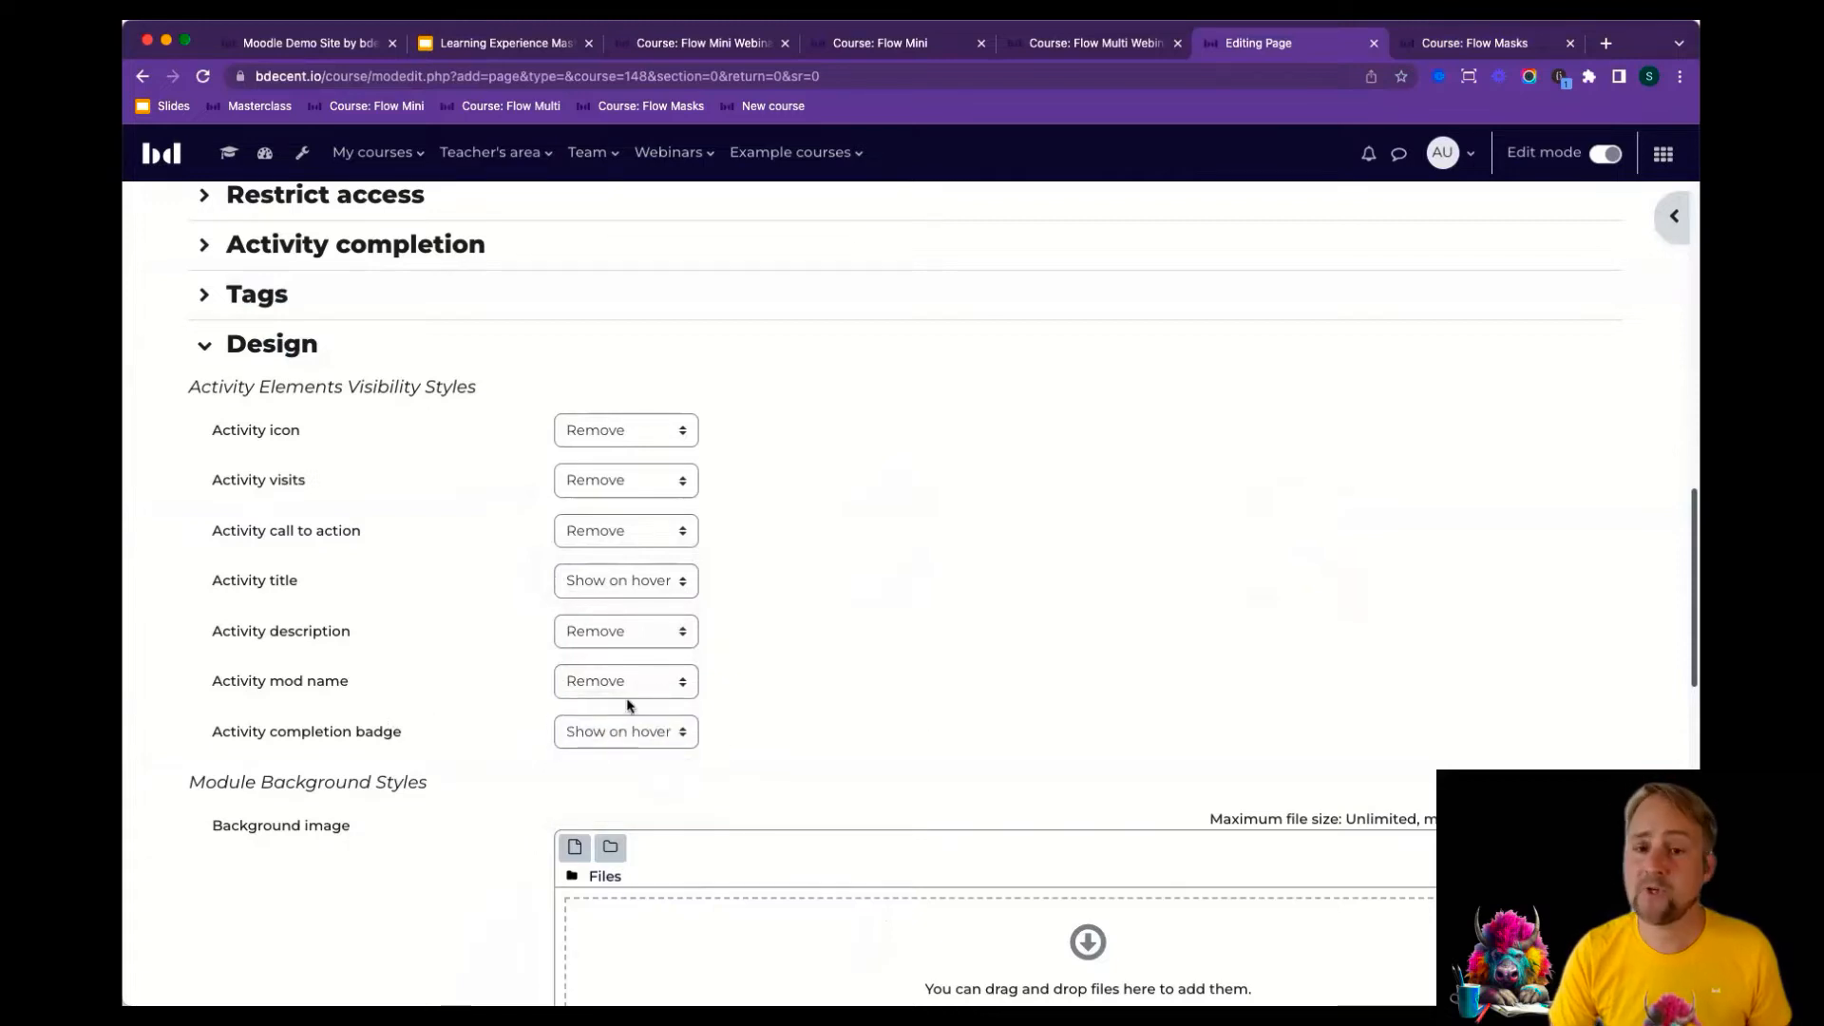
# Add the healthy eating nutritionist vector illustration PNG as the page's background image, without a different background for completion.
pyautogui.scroll(-5, 923, 649)
pyautogui.scroll(-3, 923, 649)
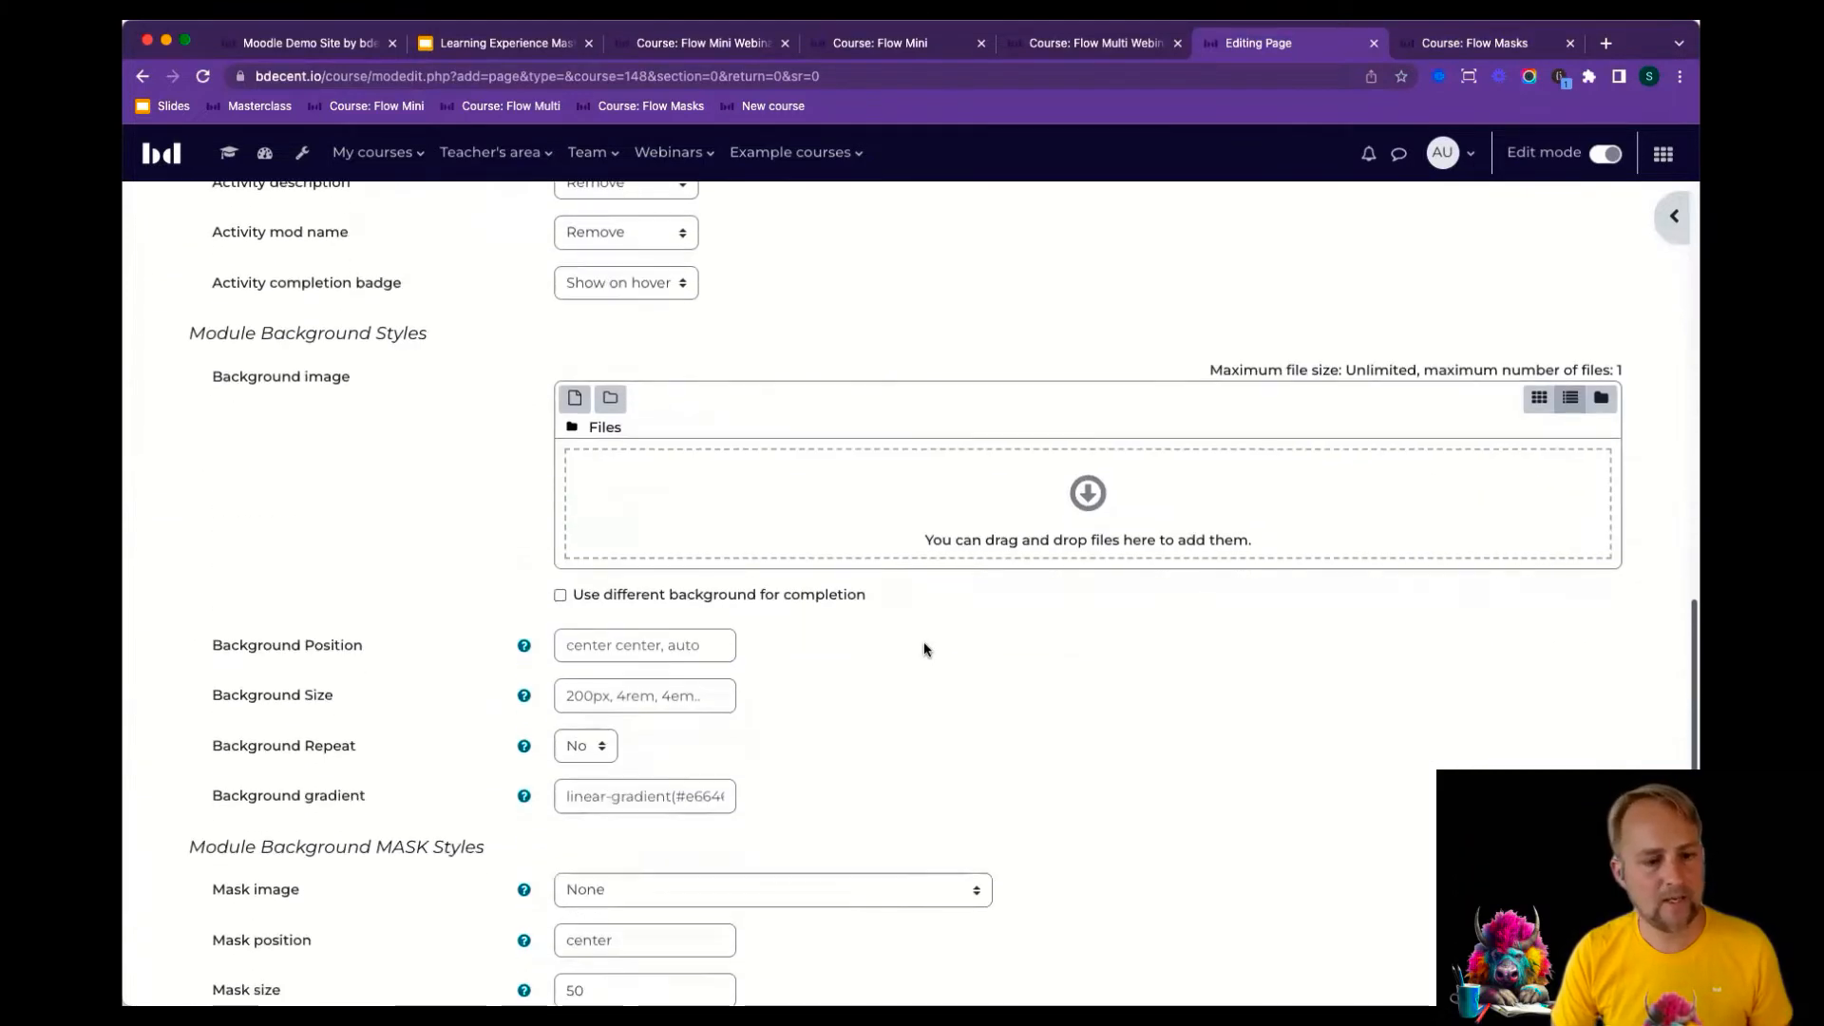
pyautogui.press('super+Tab')
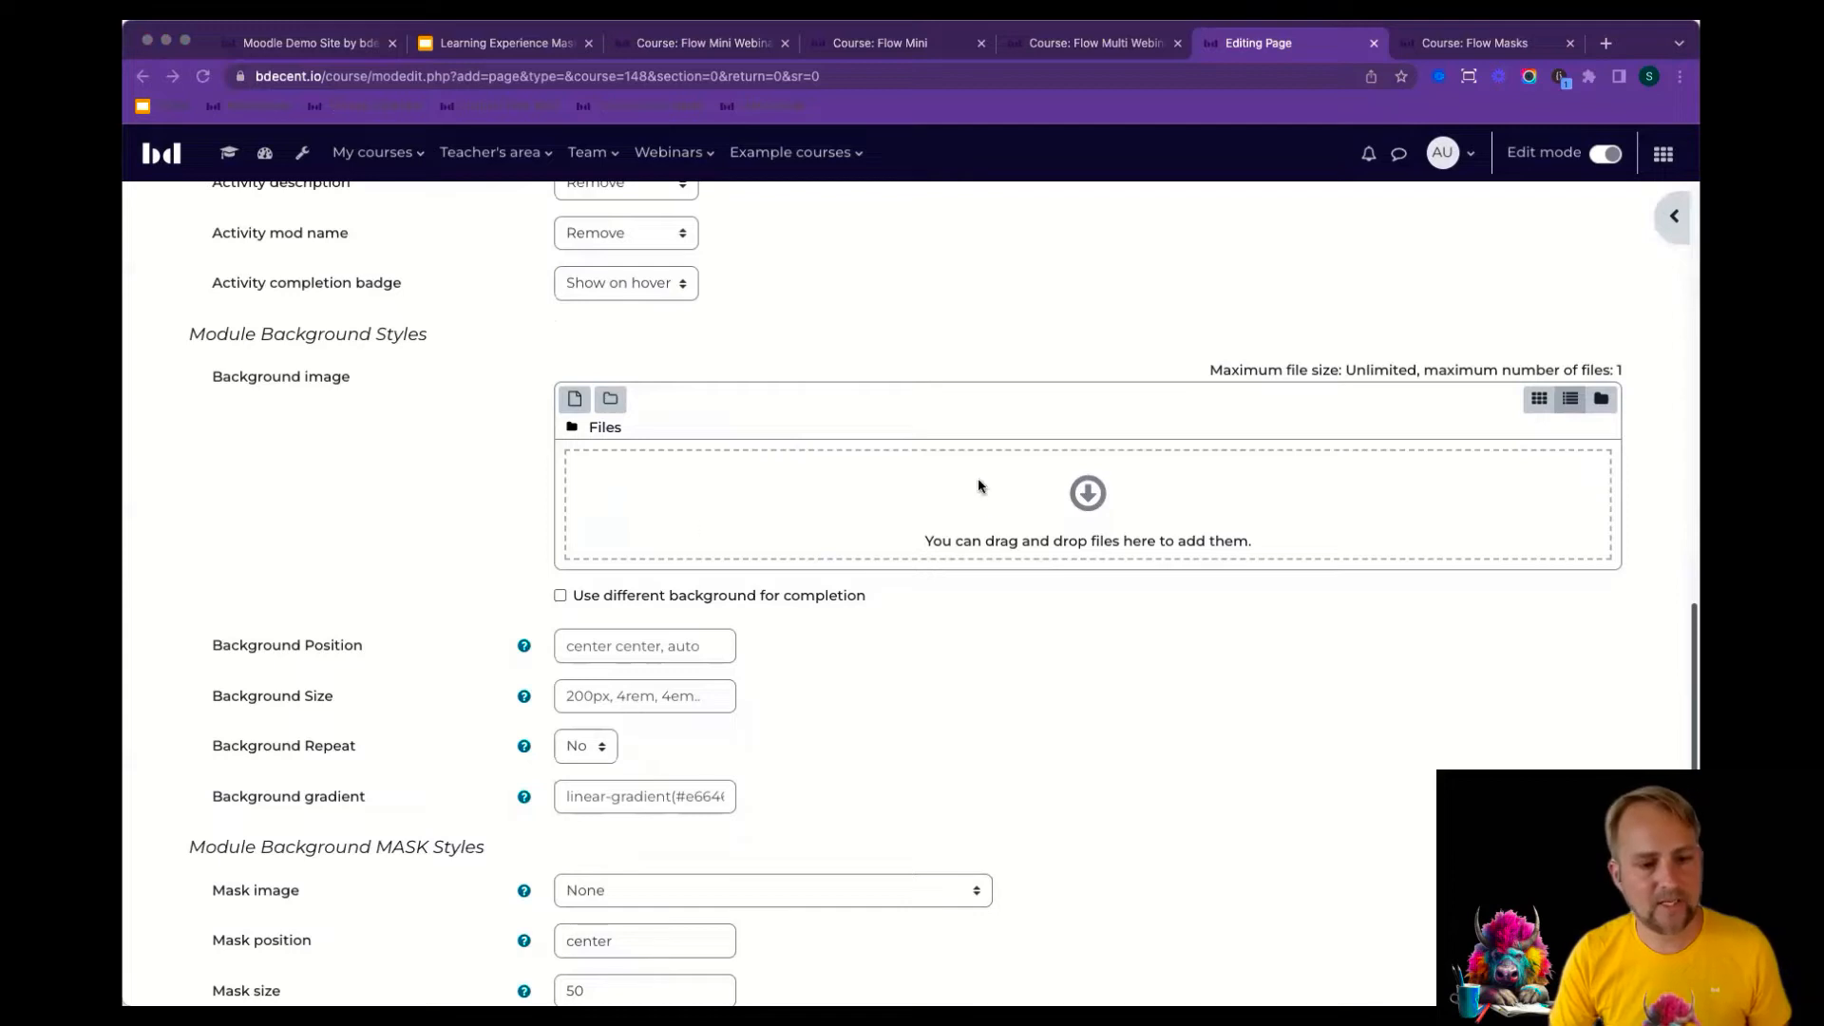
pyautogui.click(766, 604)
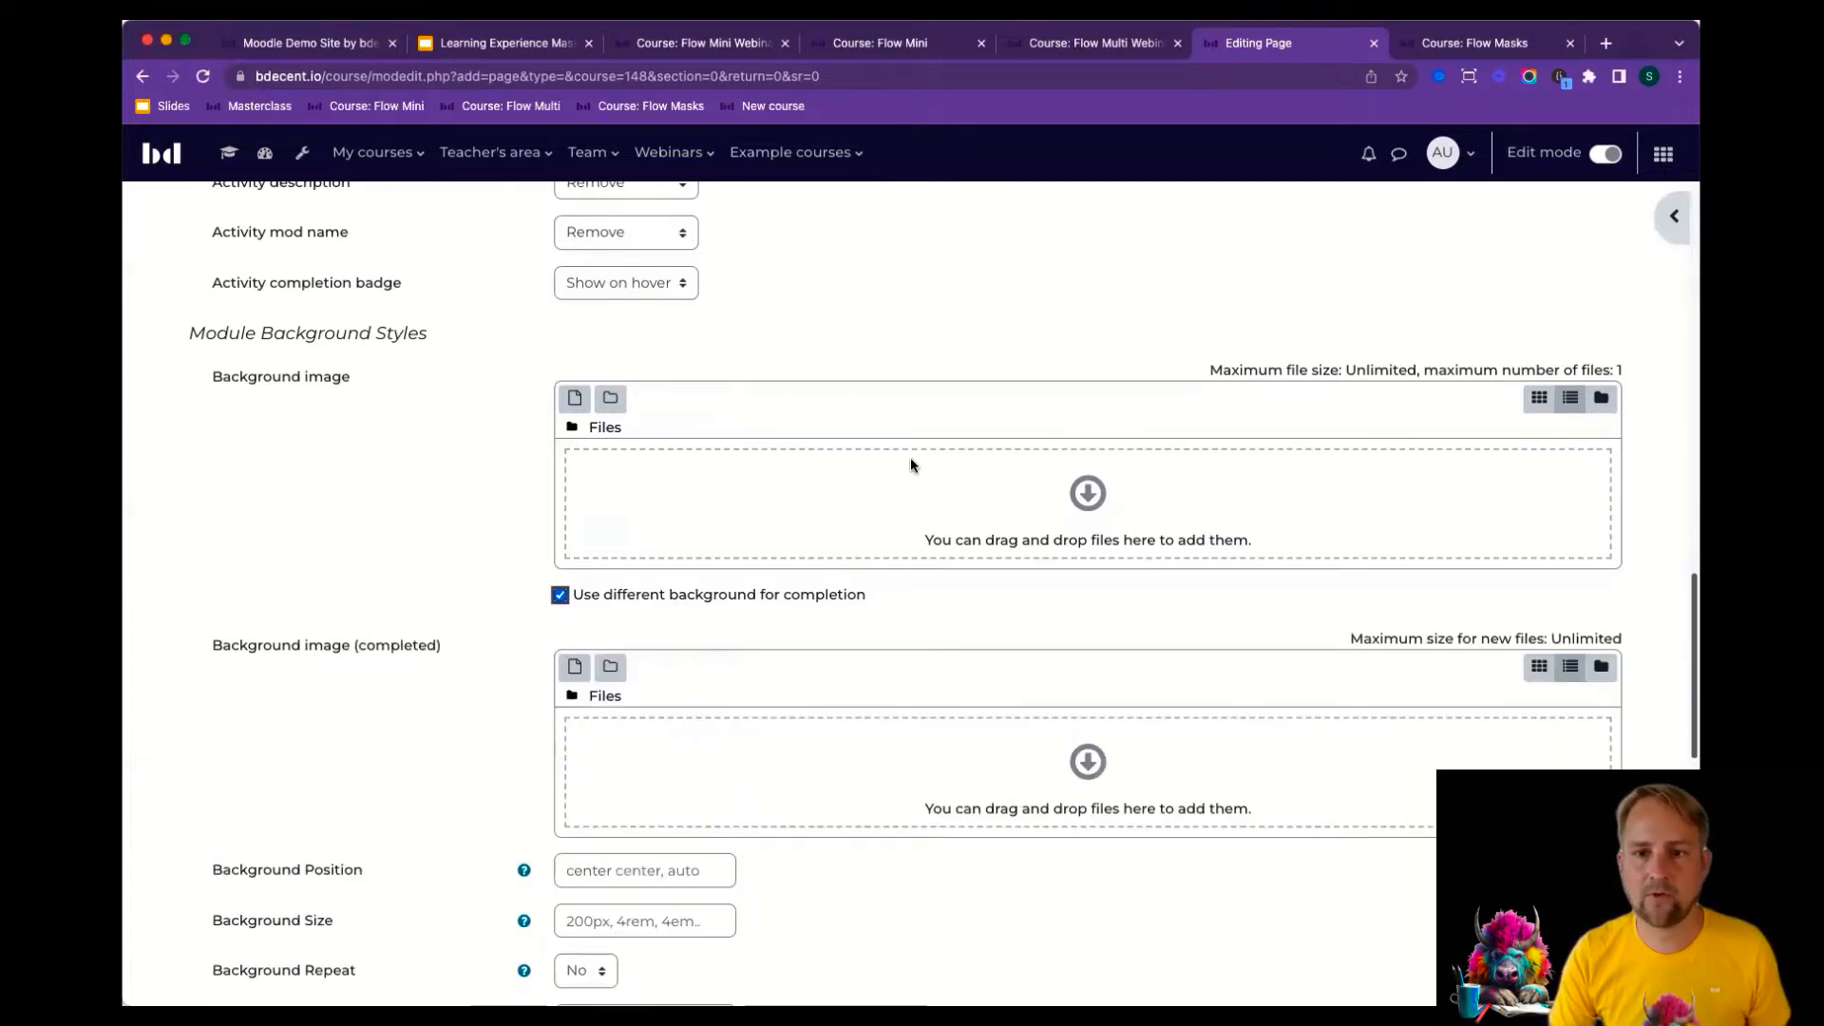
pyautogui.click(740, 604)
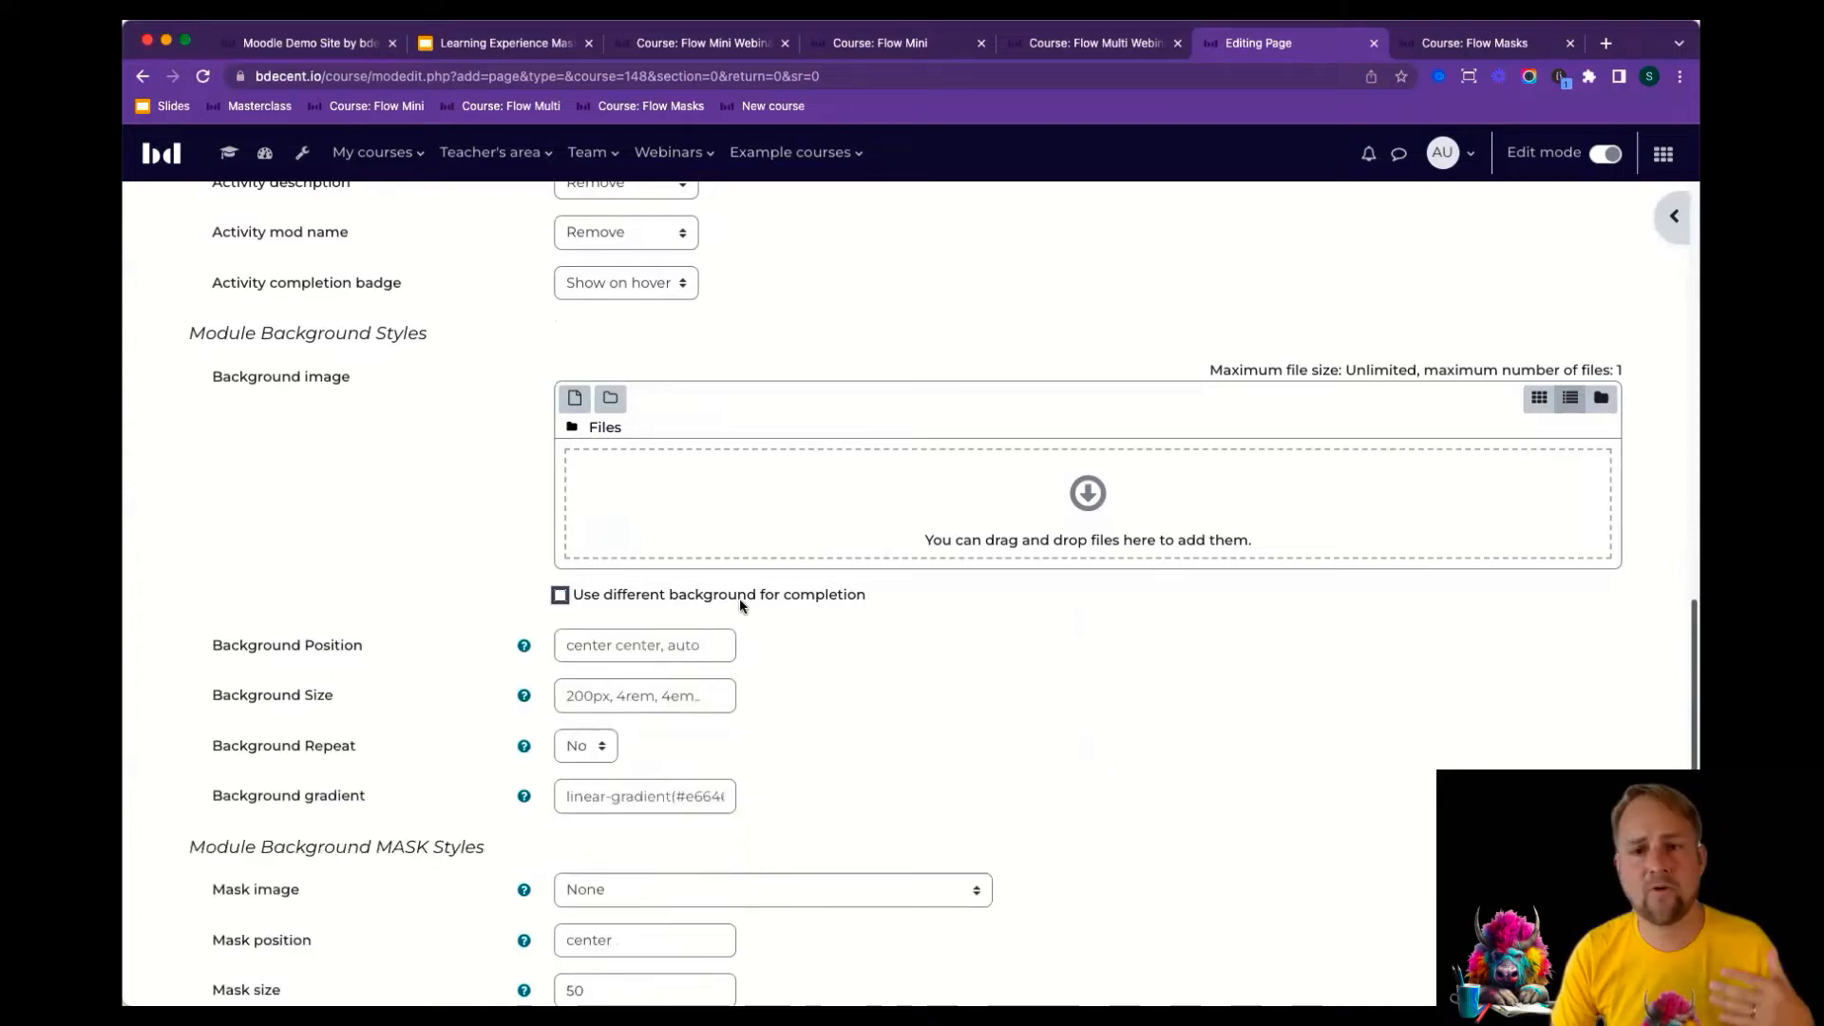
pyautogui.scroll(-2, 760, 601)
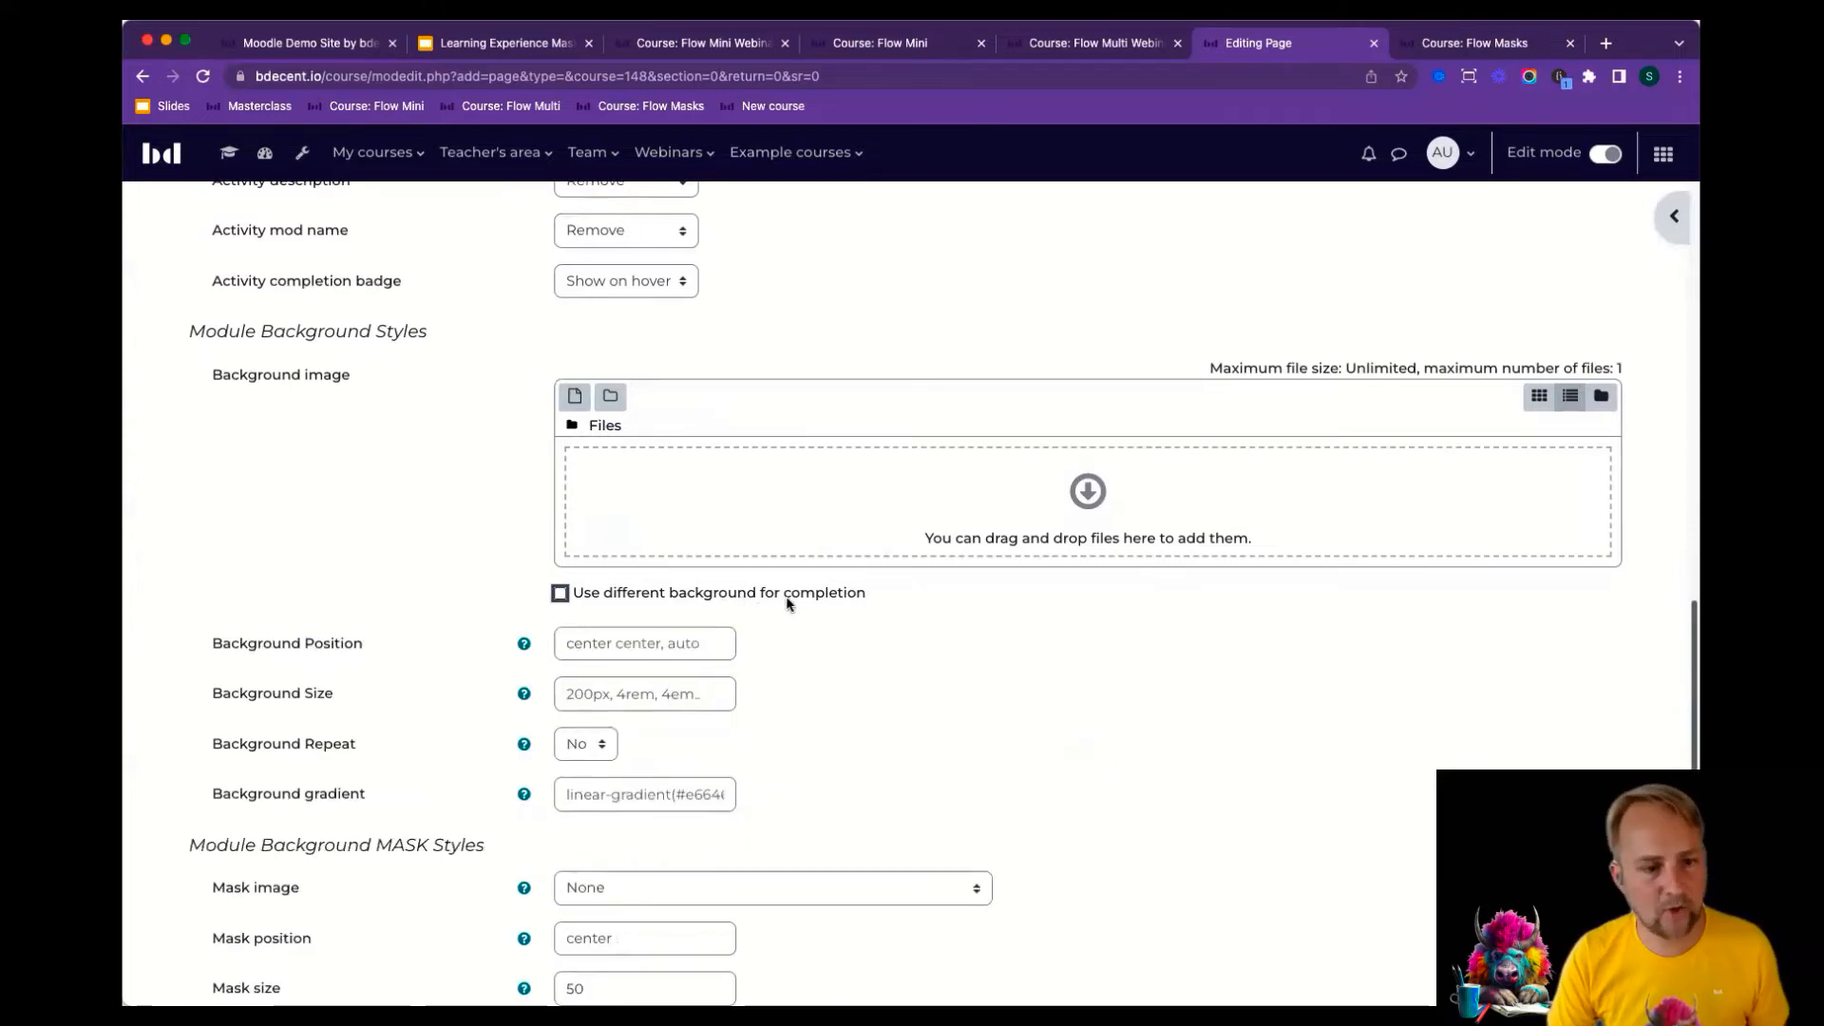
pyautogui.press('super+Tab')
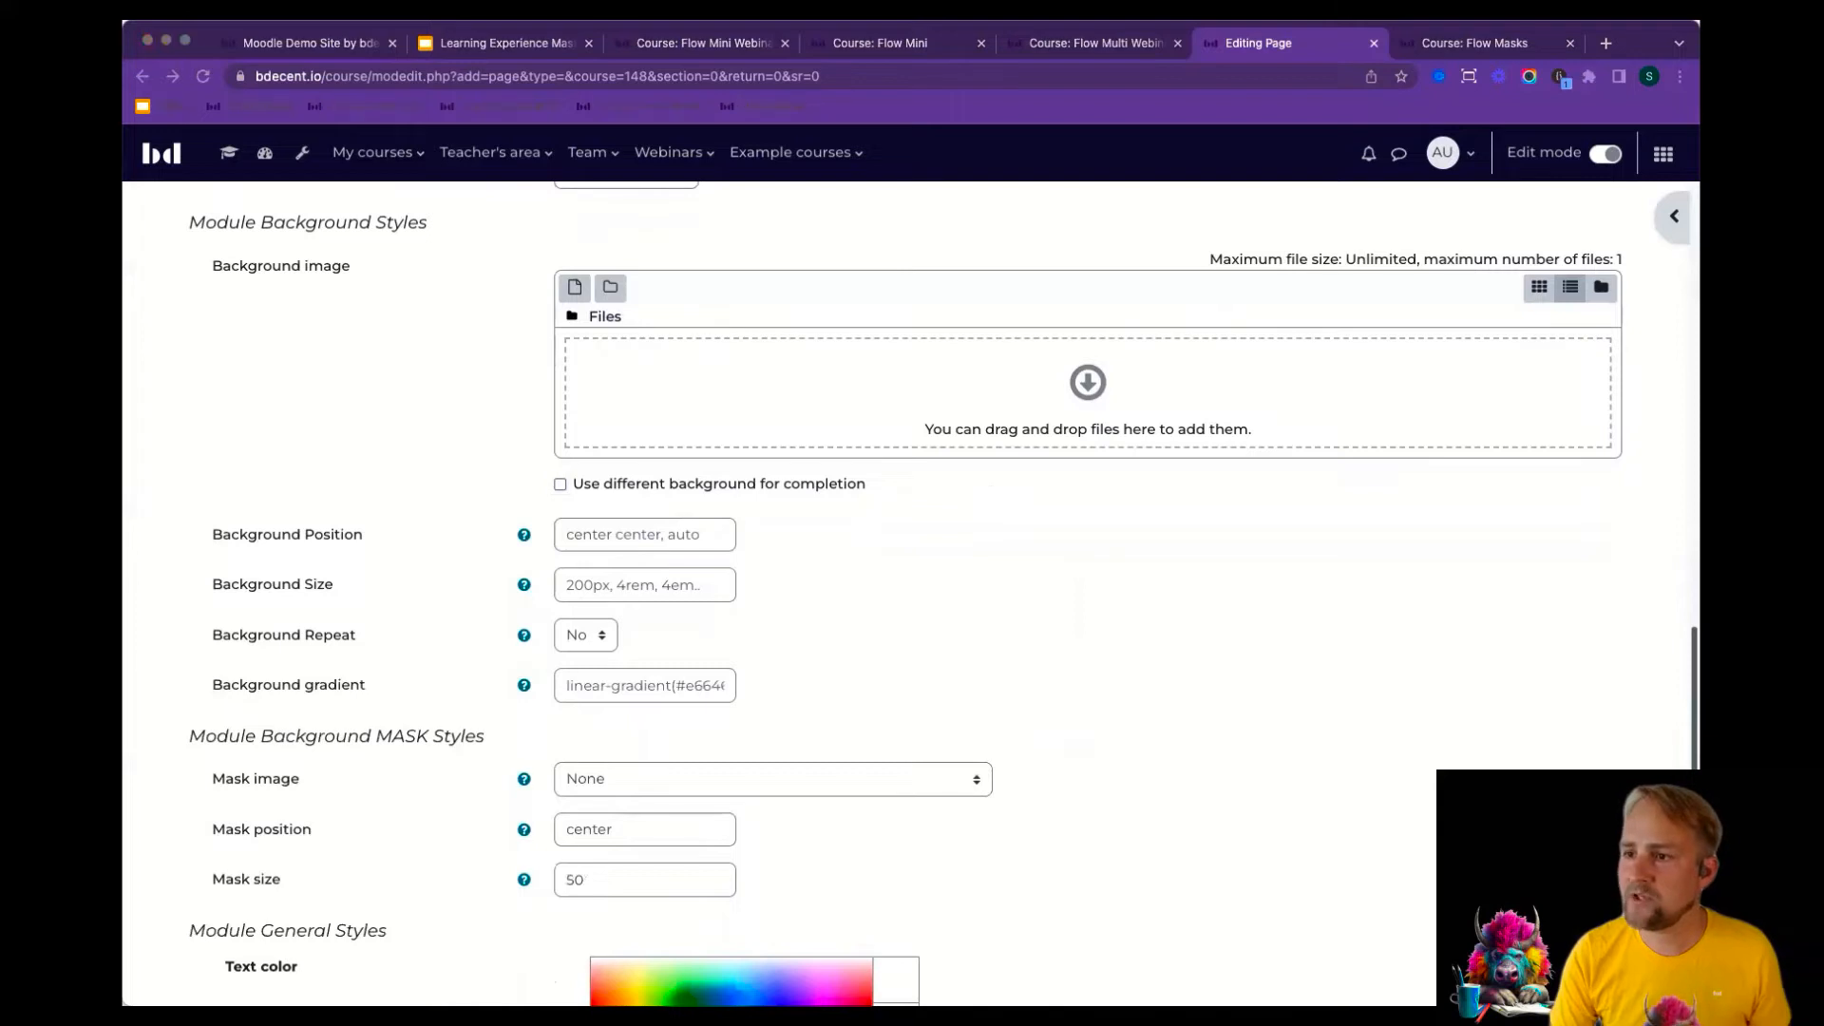
pyautogui.moveTo(944, 337); pyautogui.dragTo(897, 403)
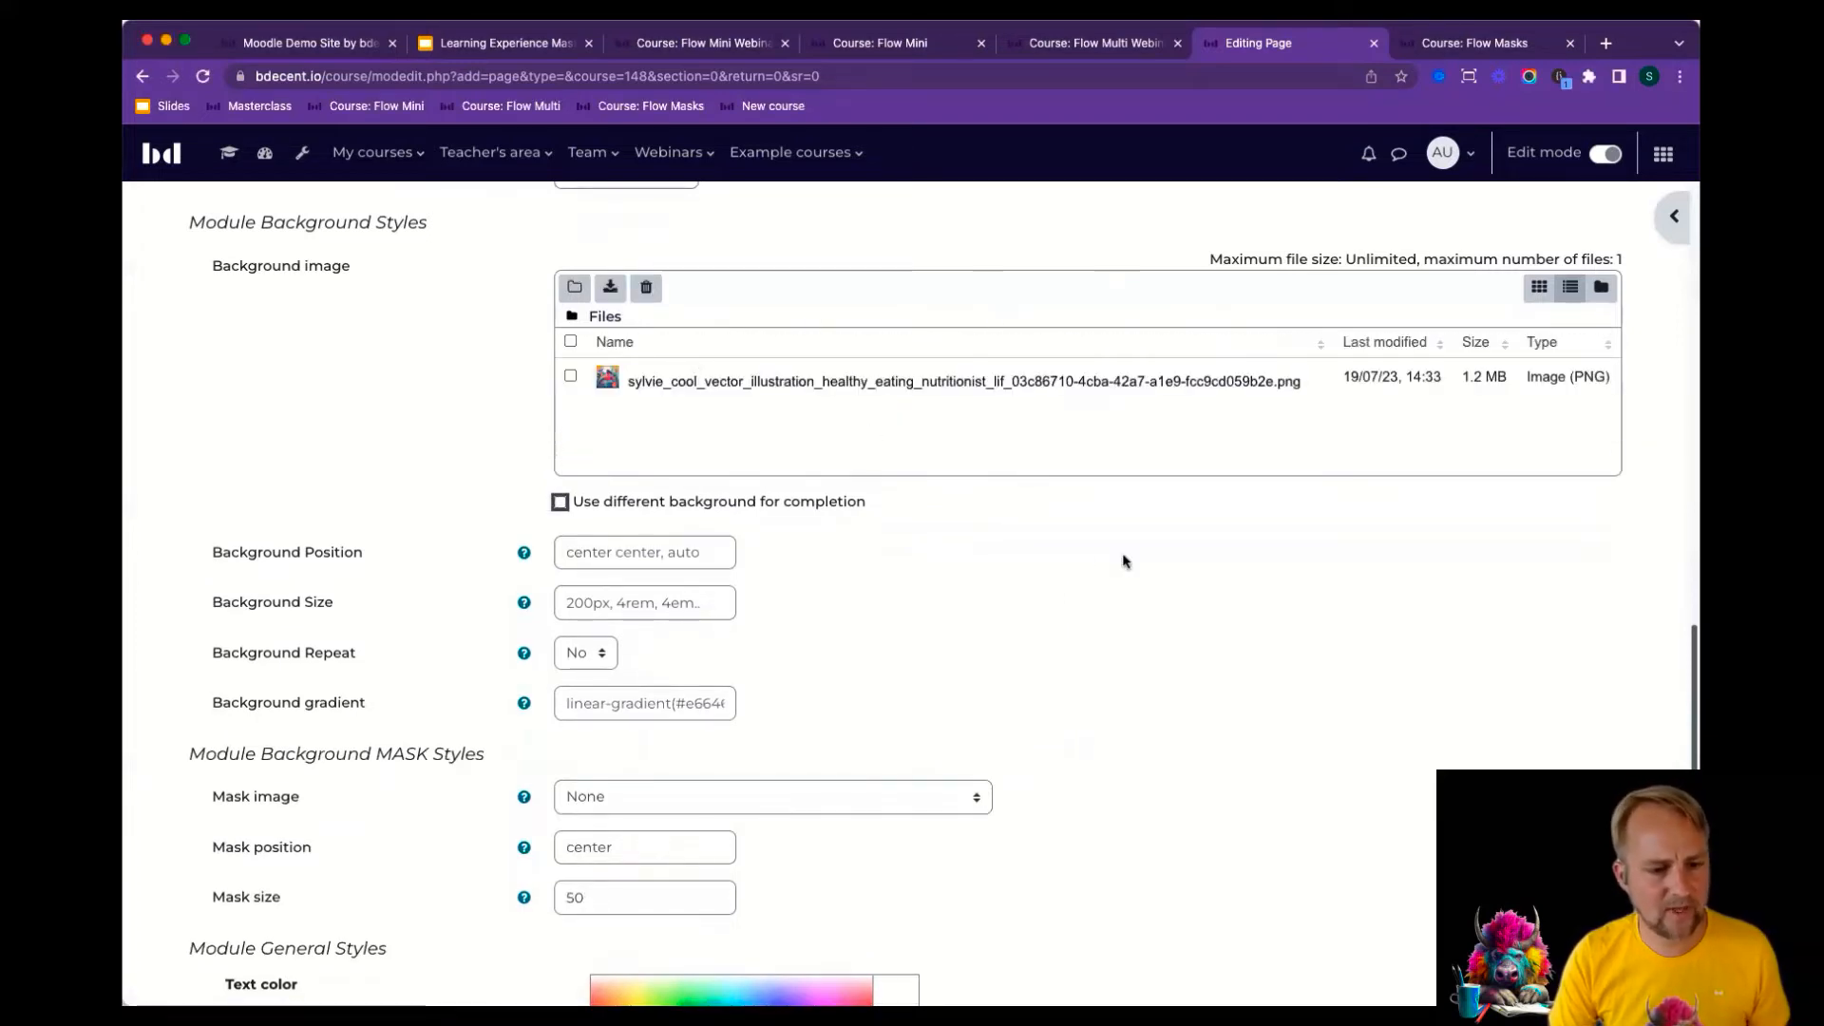
# Set the background position to center and the background size to cover.
pyautogui.click(644, 556)
pyautogui.write('center')
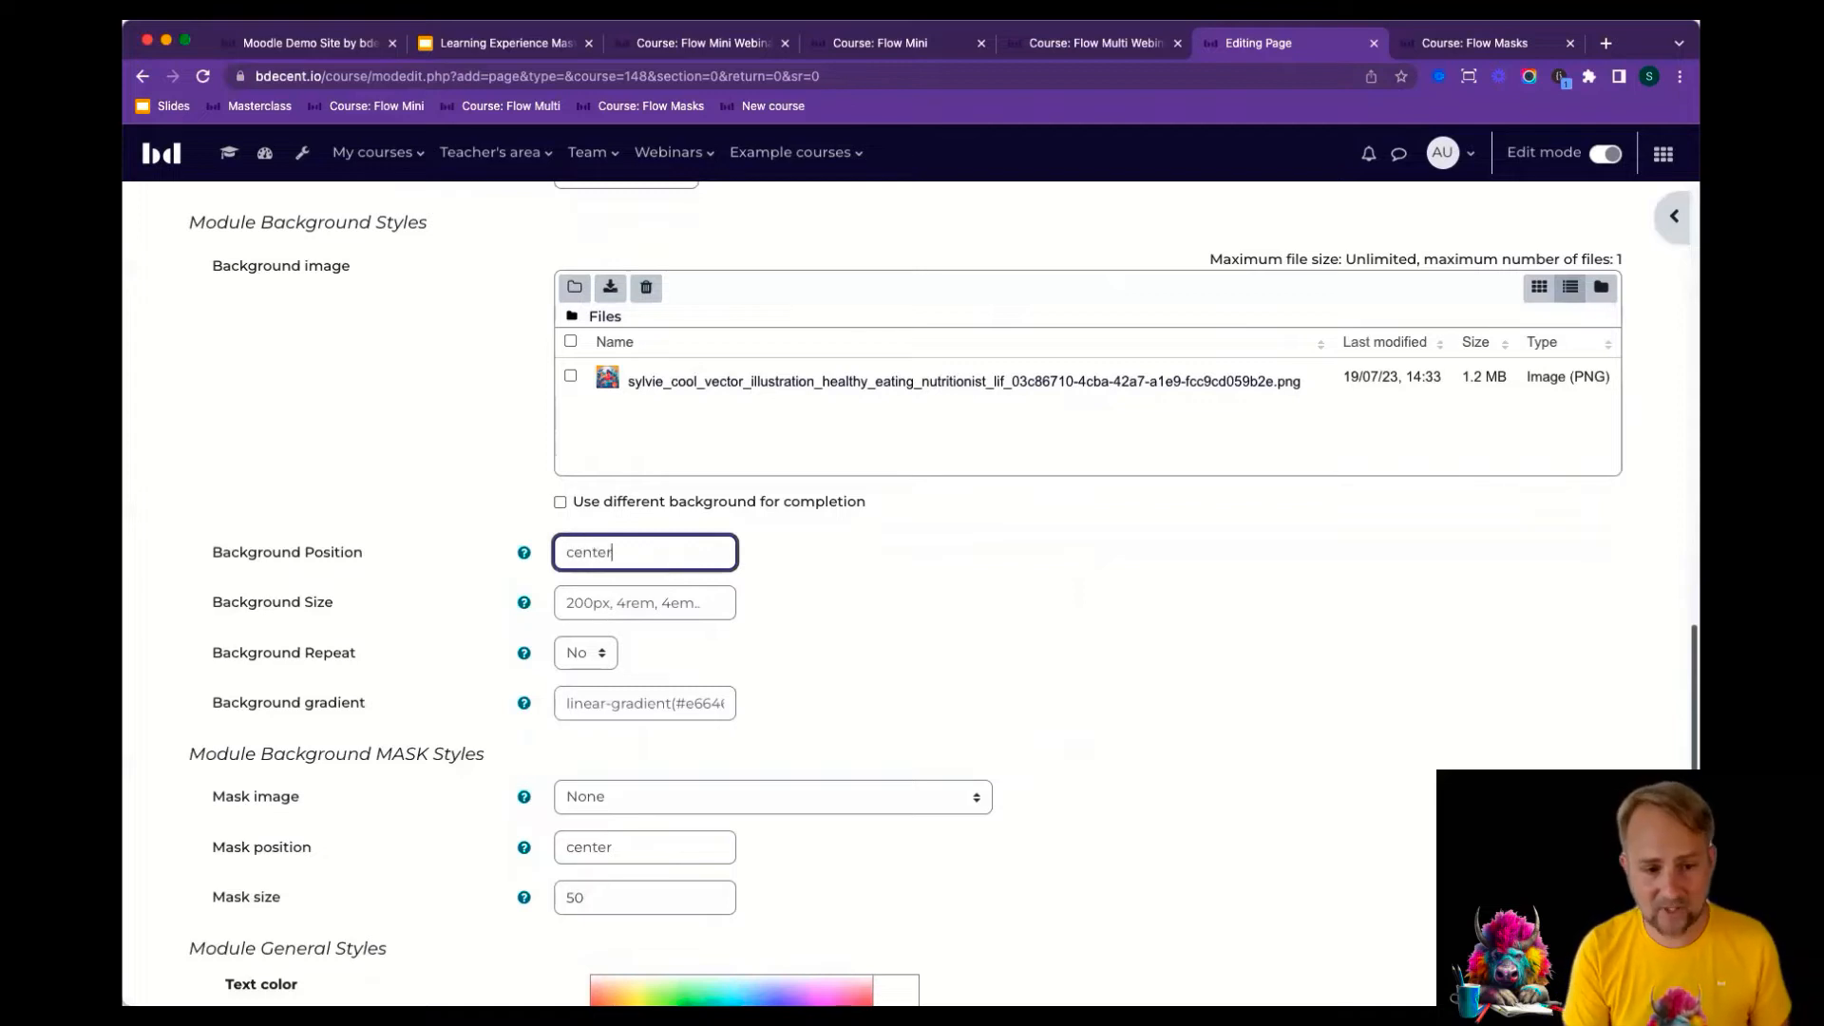
pyautogui.press('Tab')
pyautogui.write('cov')
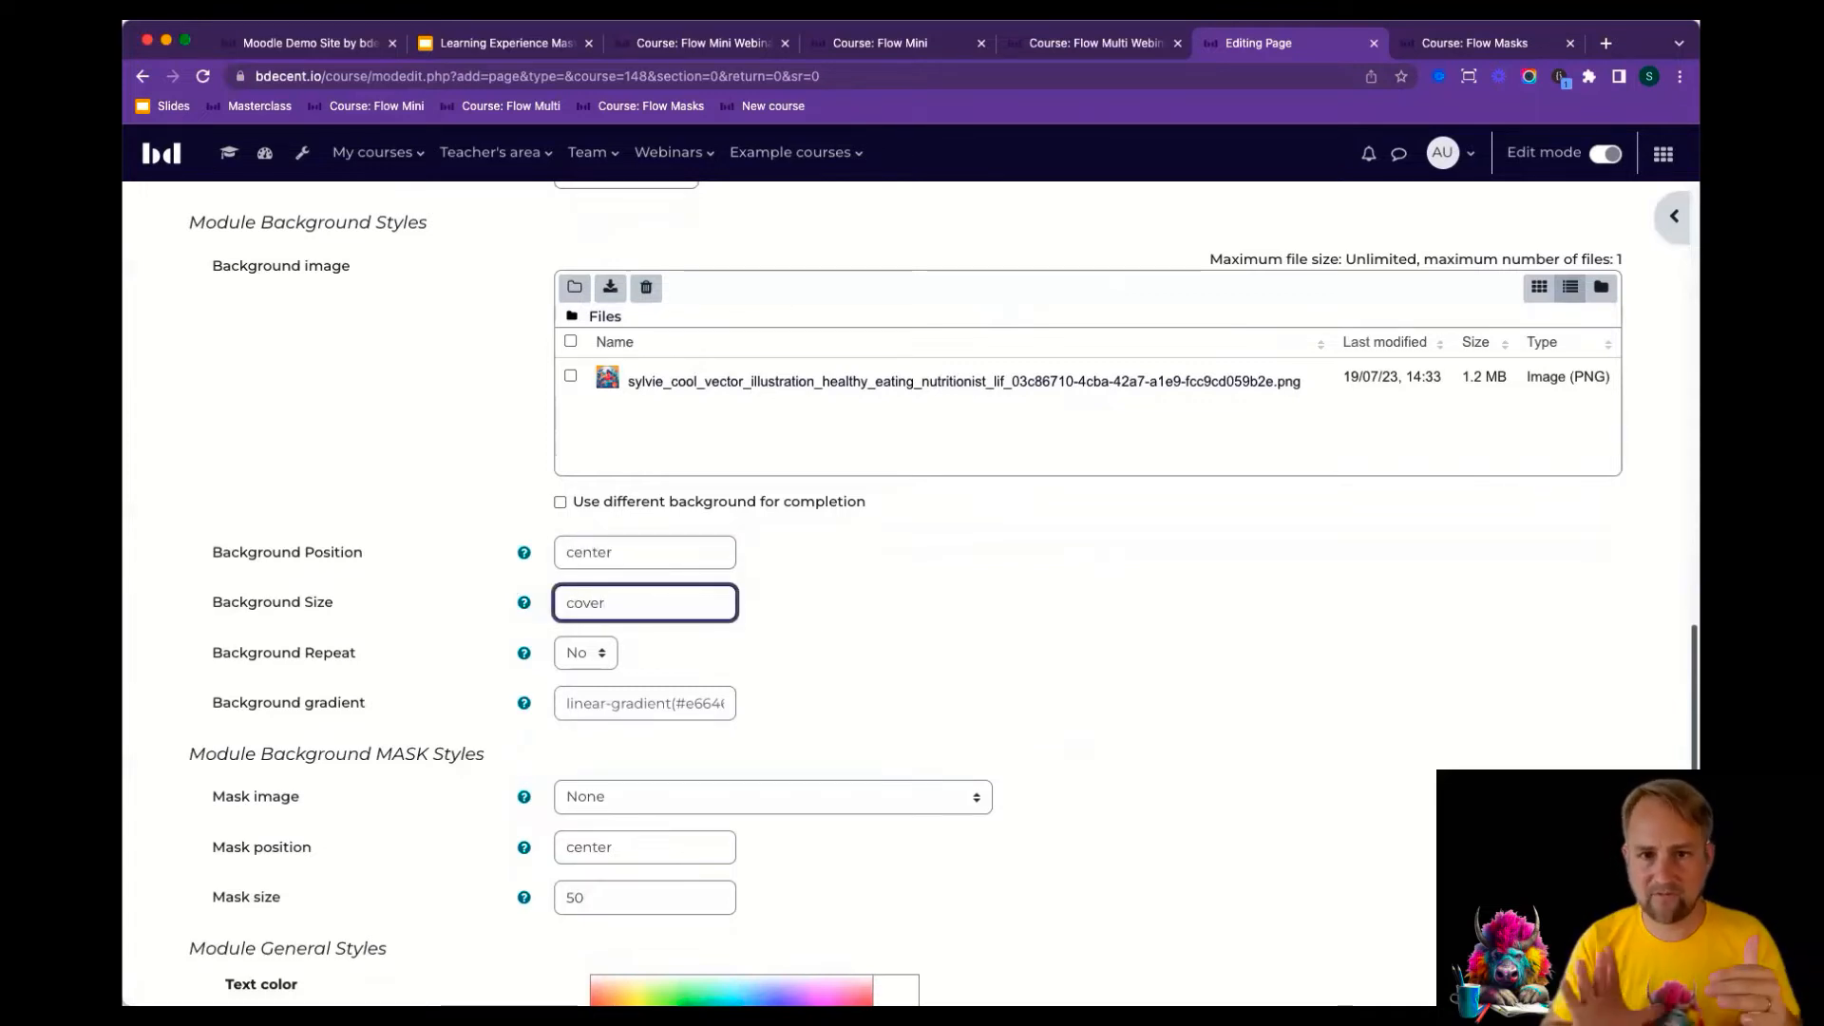
# Choose Number 1 as the mask image in the module background mask styles.
pyautogui.scroll(-5, 1001, 597)
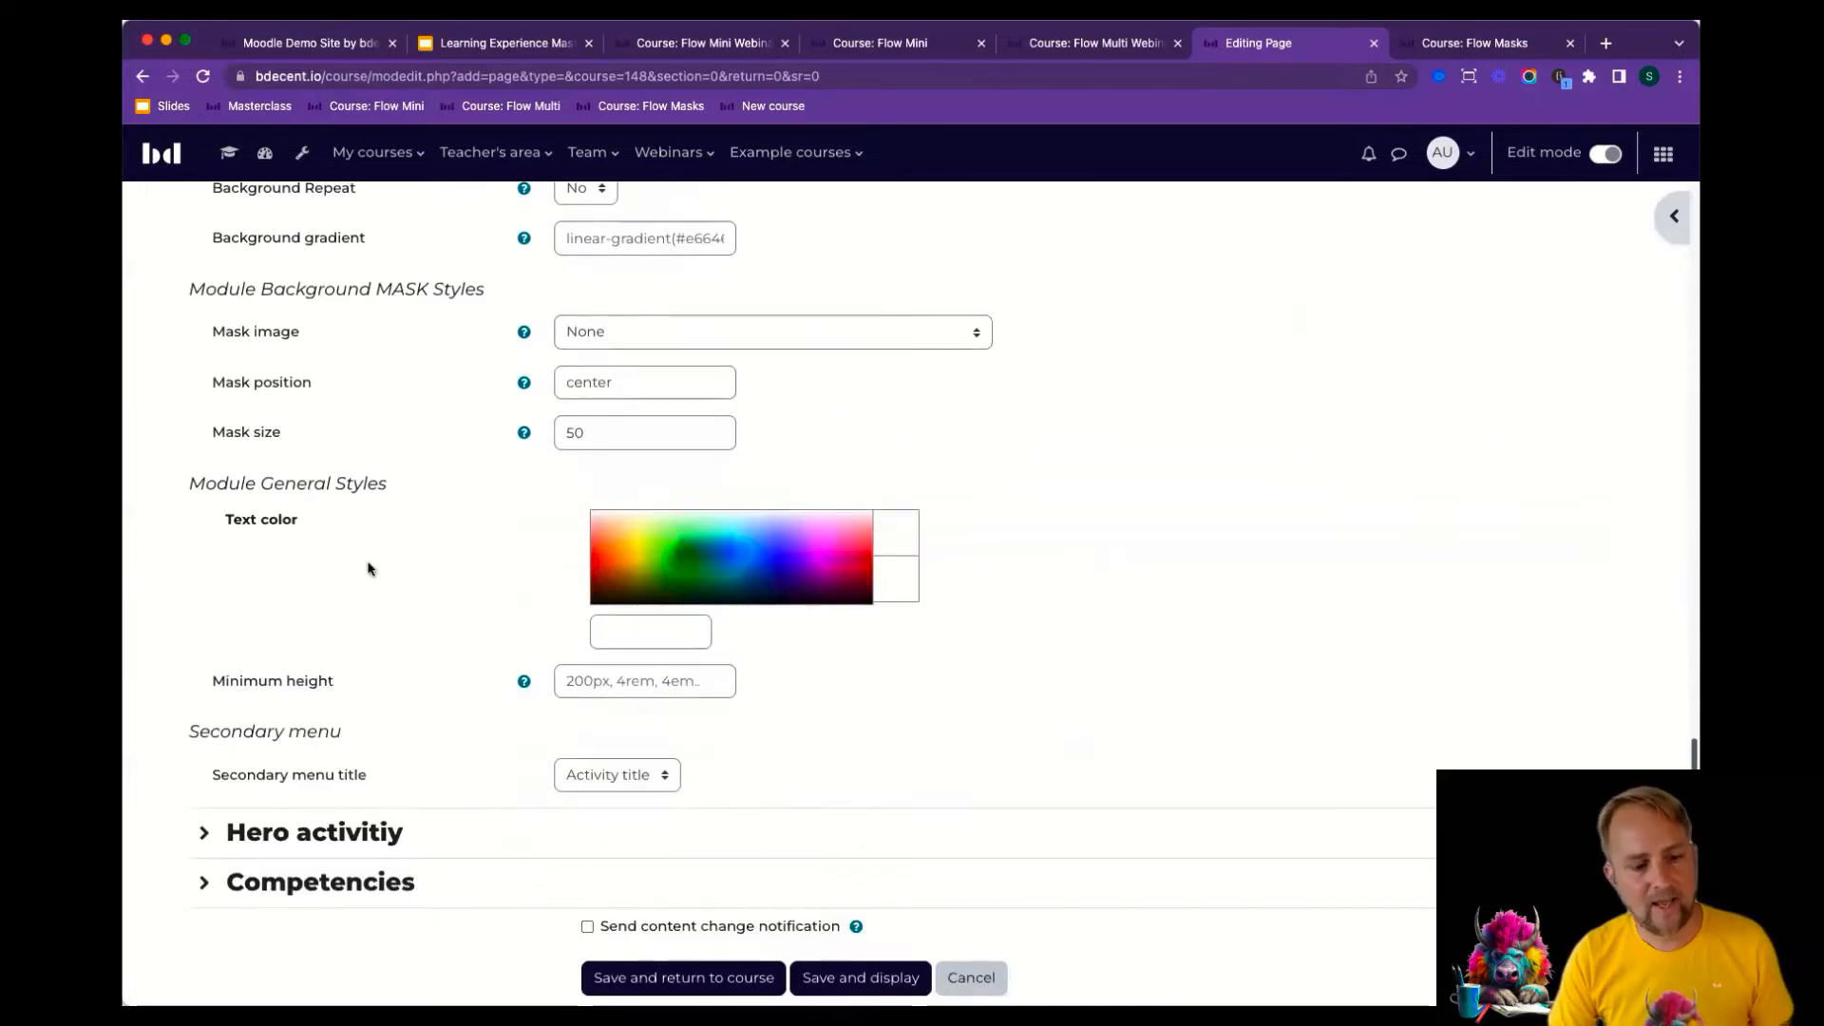
pyautogui.moveTo(145, 356); pyautogui.dragTo(615, 334)
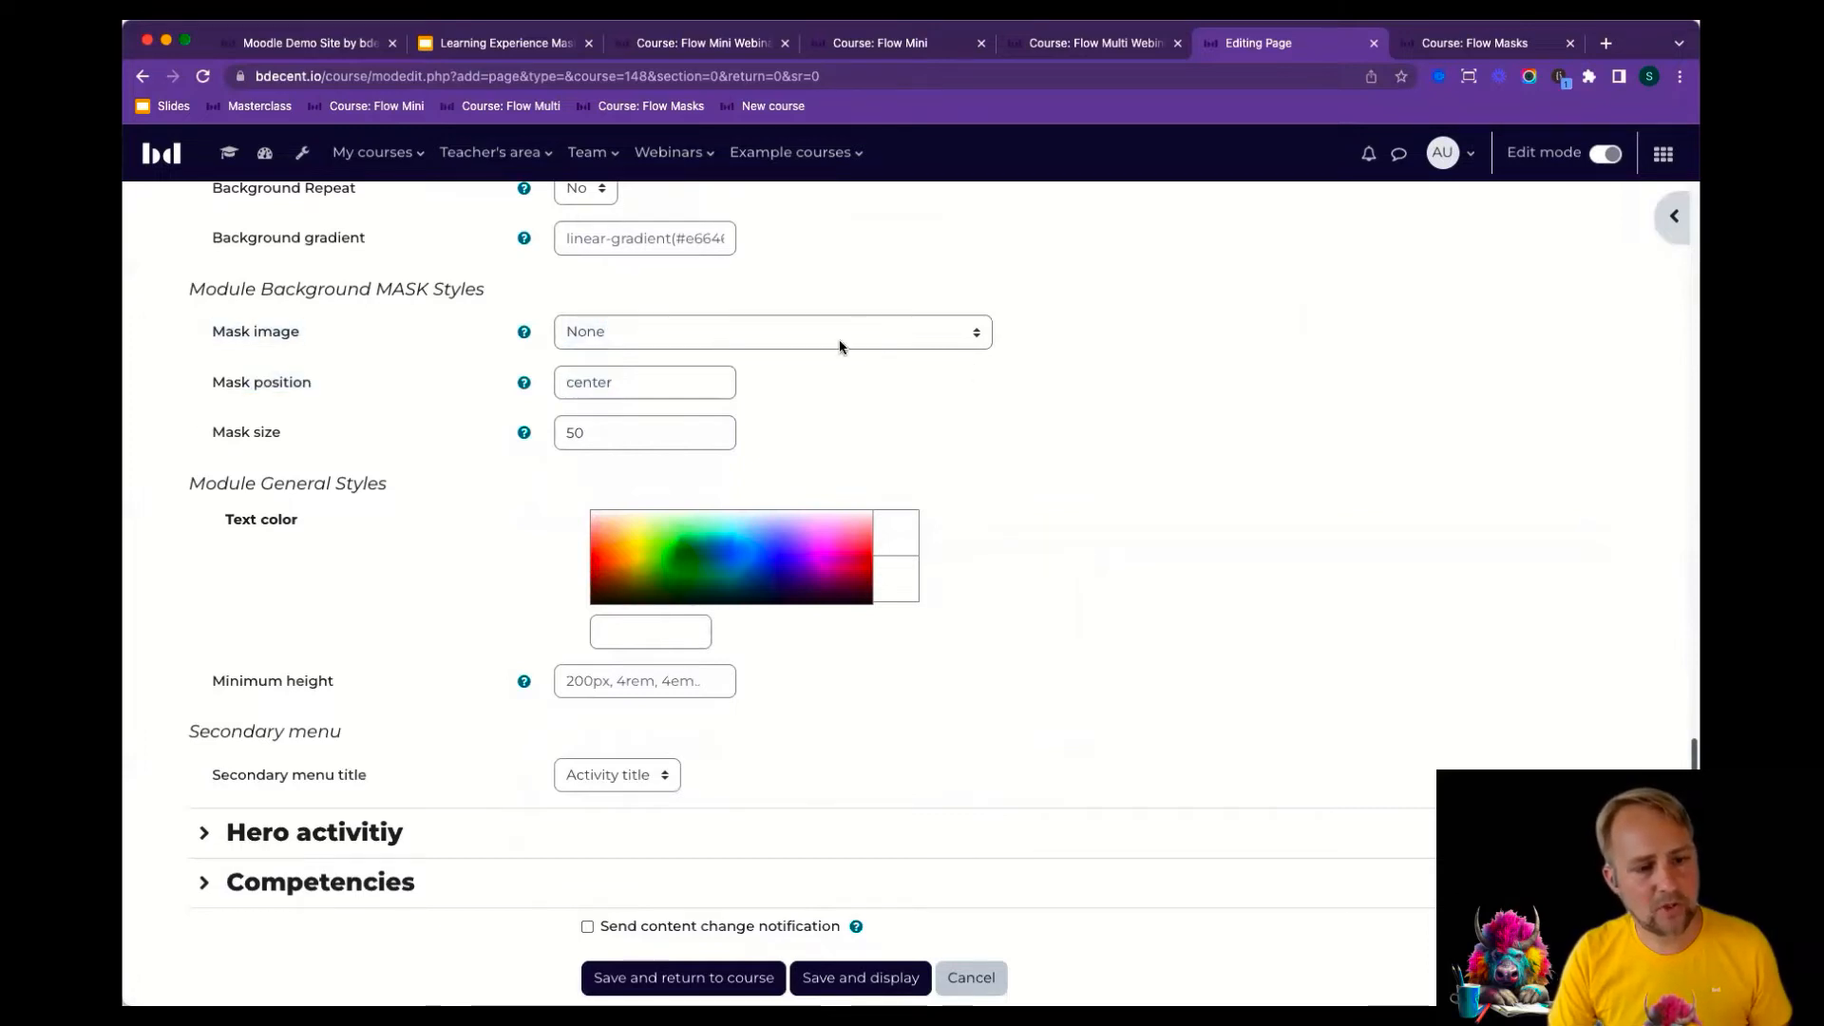
pyautogui.click(836, 342)
pyautogui.click(1236, 349)
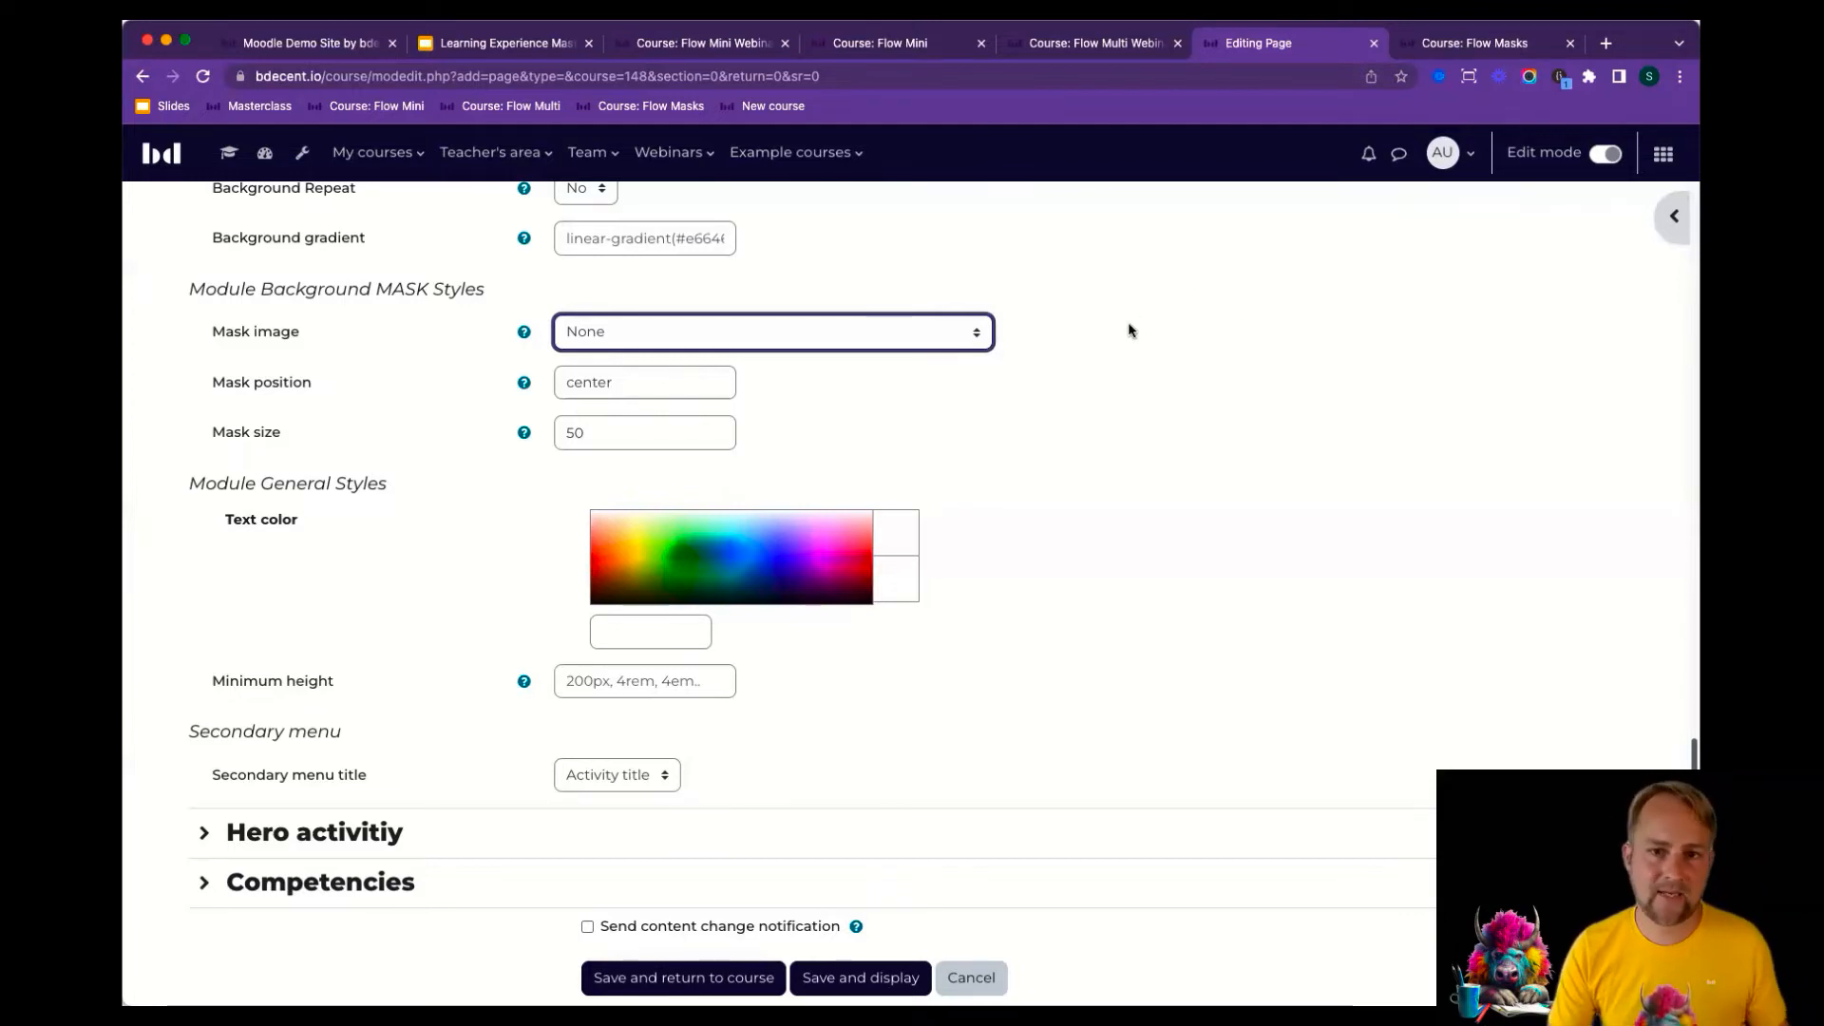
pyautogui.click(892, 338)
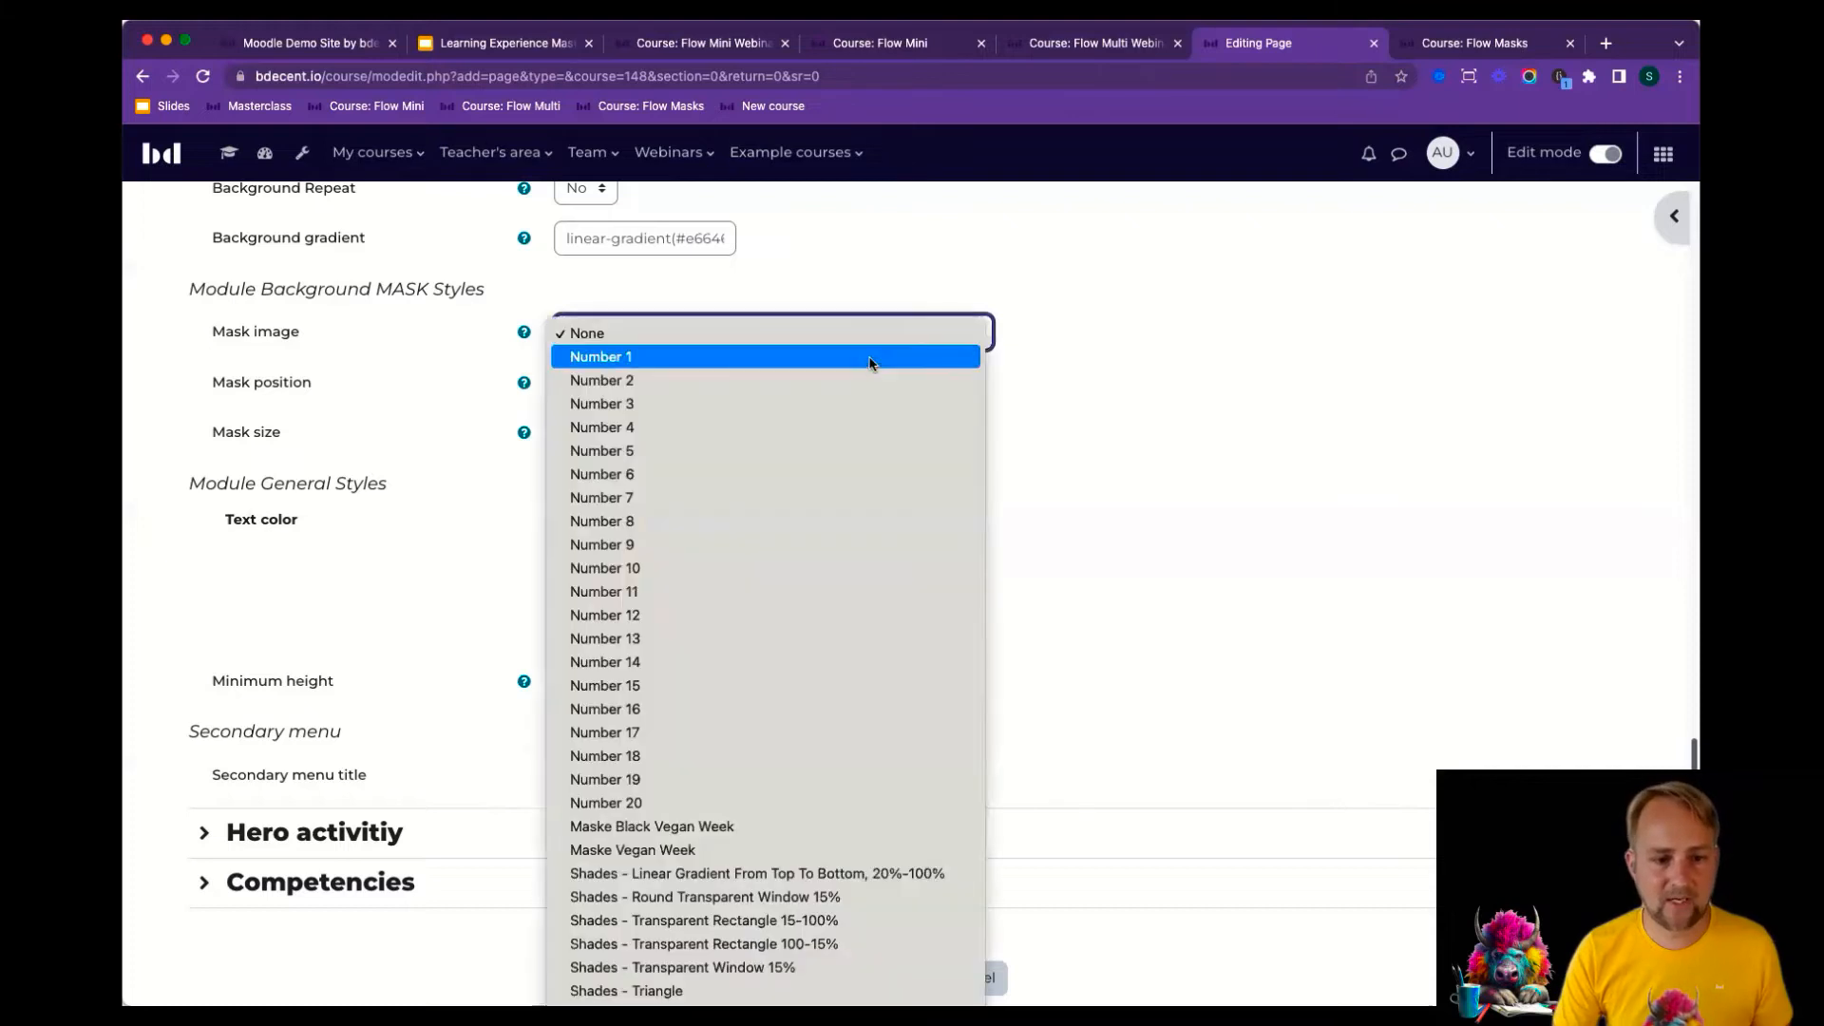
pyautogui.press('Return')
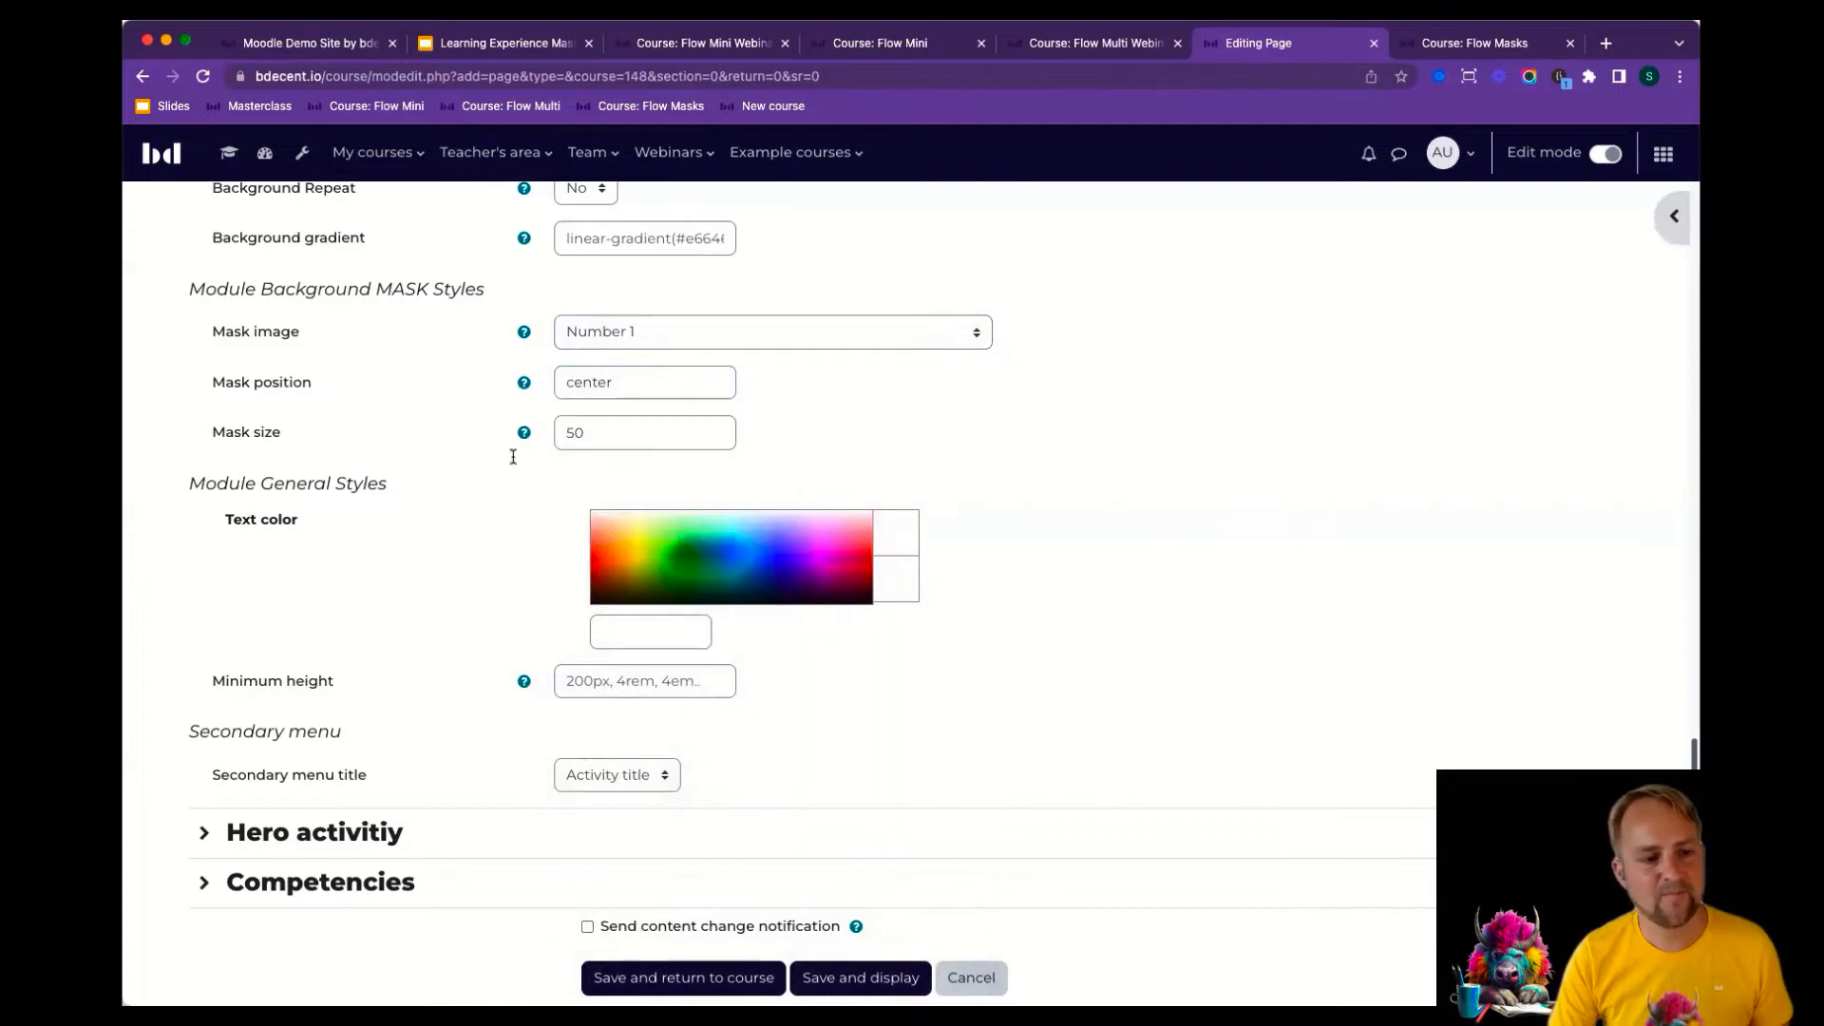
# Set the mask position to bottom right and the mask size to cover.
pyautogui.click(629, 381)
pyautogui.doubleClick(629, 381)
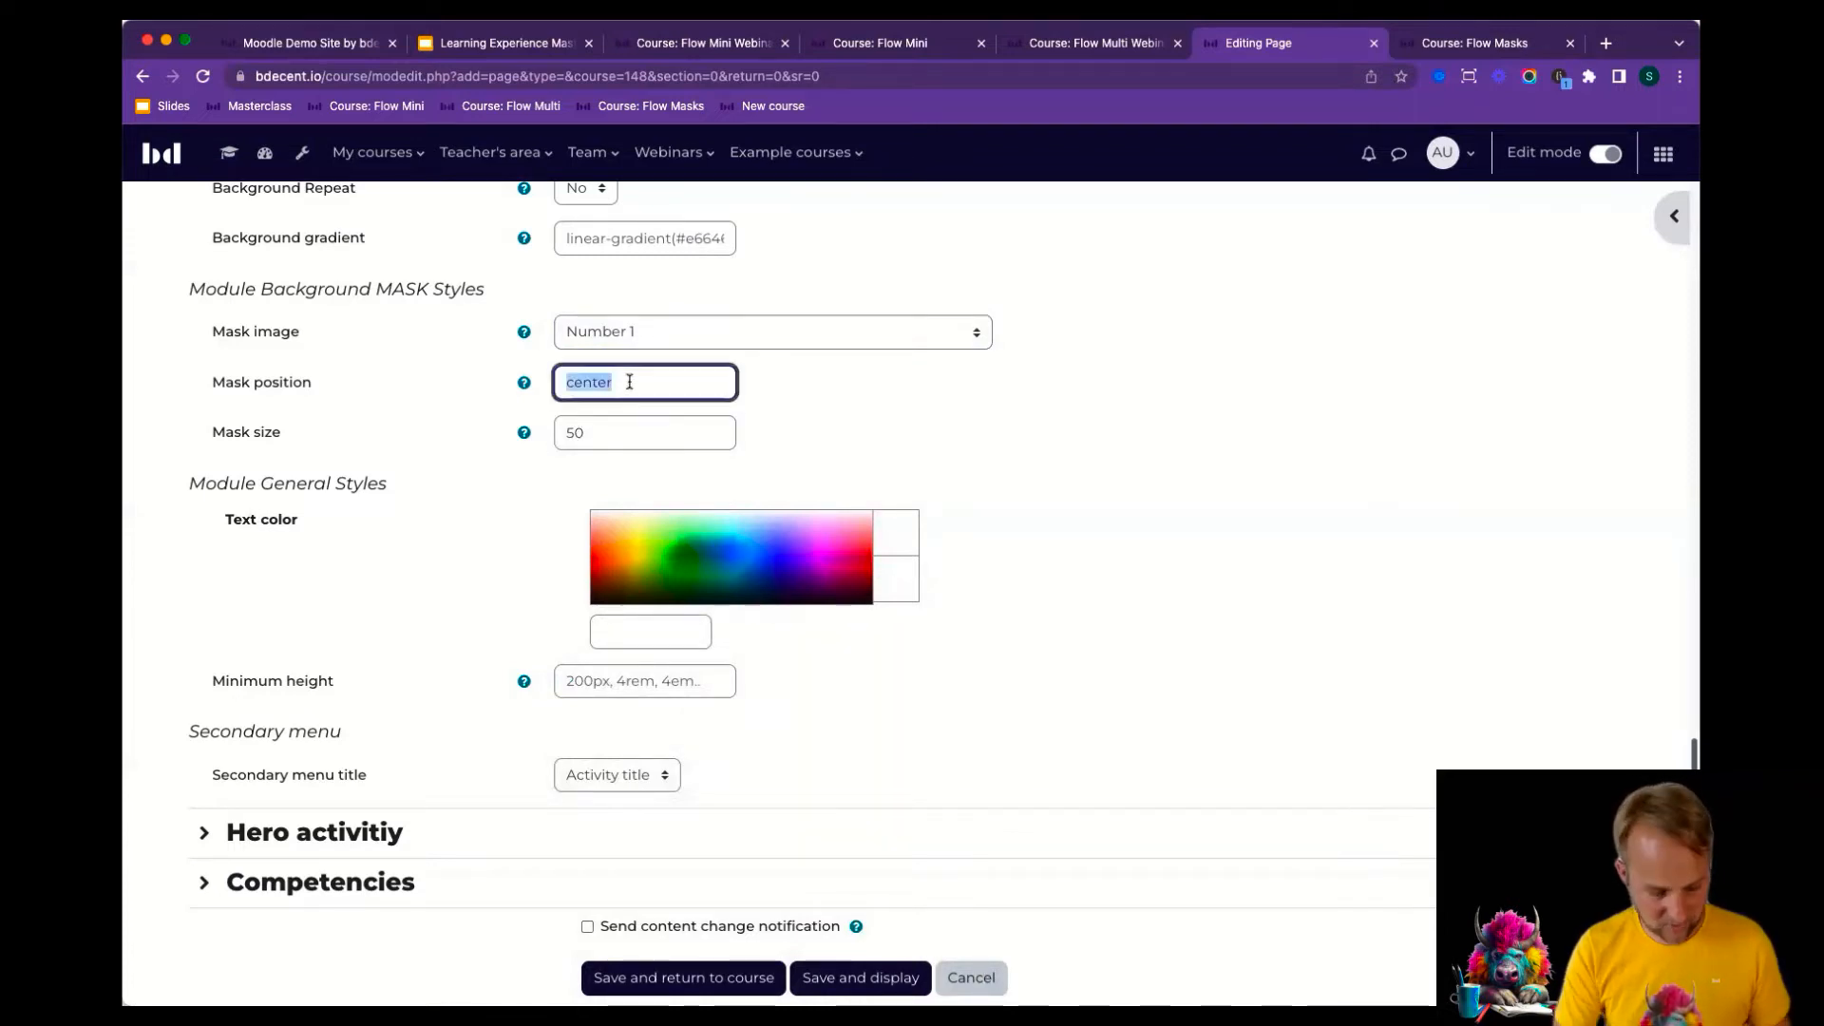
pyautogui.write('bottom')
pyautogui.press('super+a')
pyautogui.press('Right')
pyautogui.write('right')
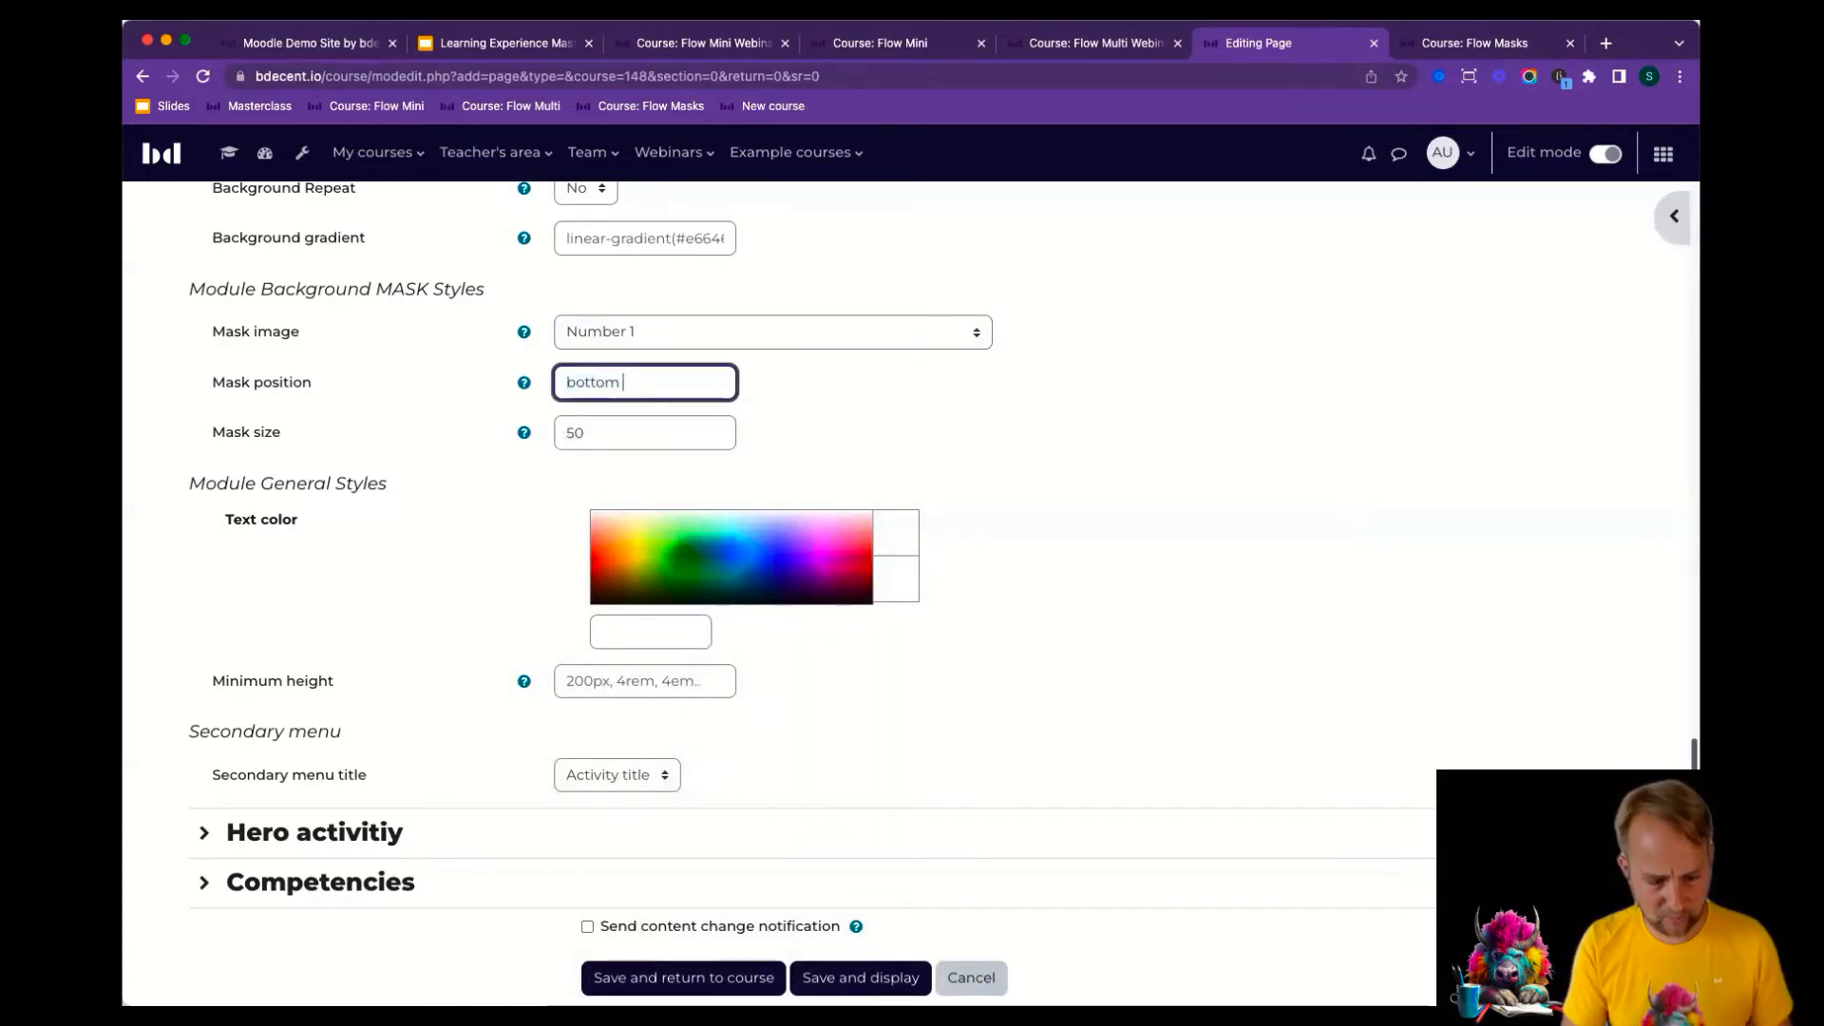
pyautogui.press('Tab')
pyautogui.write('c')
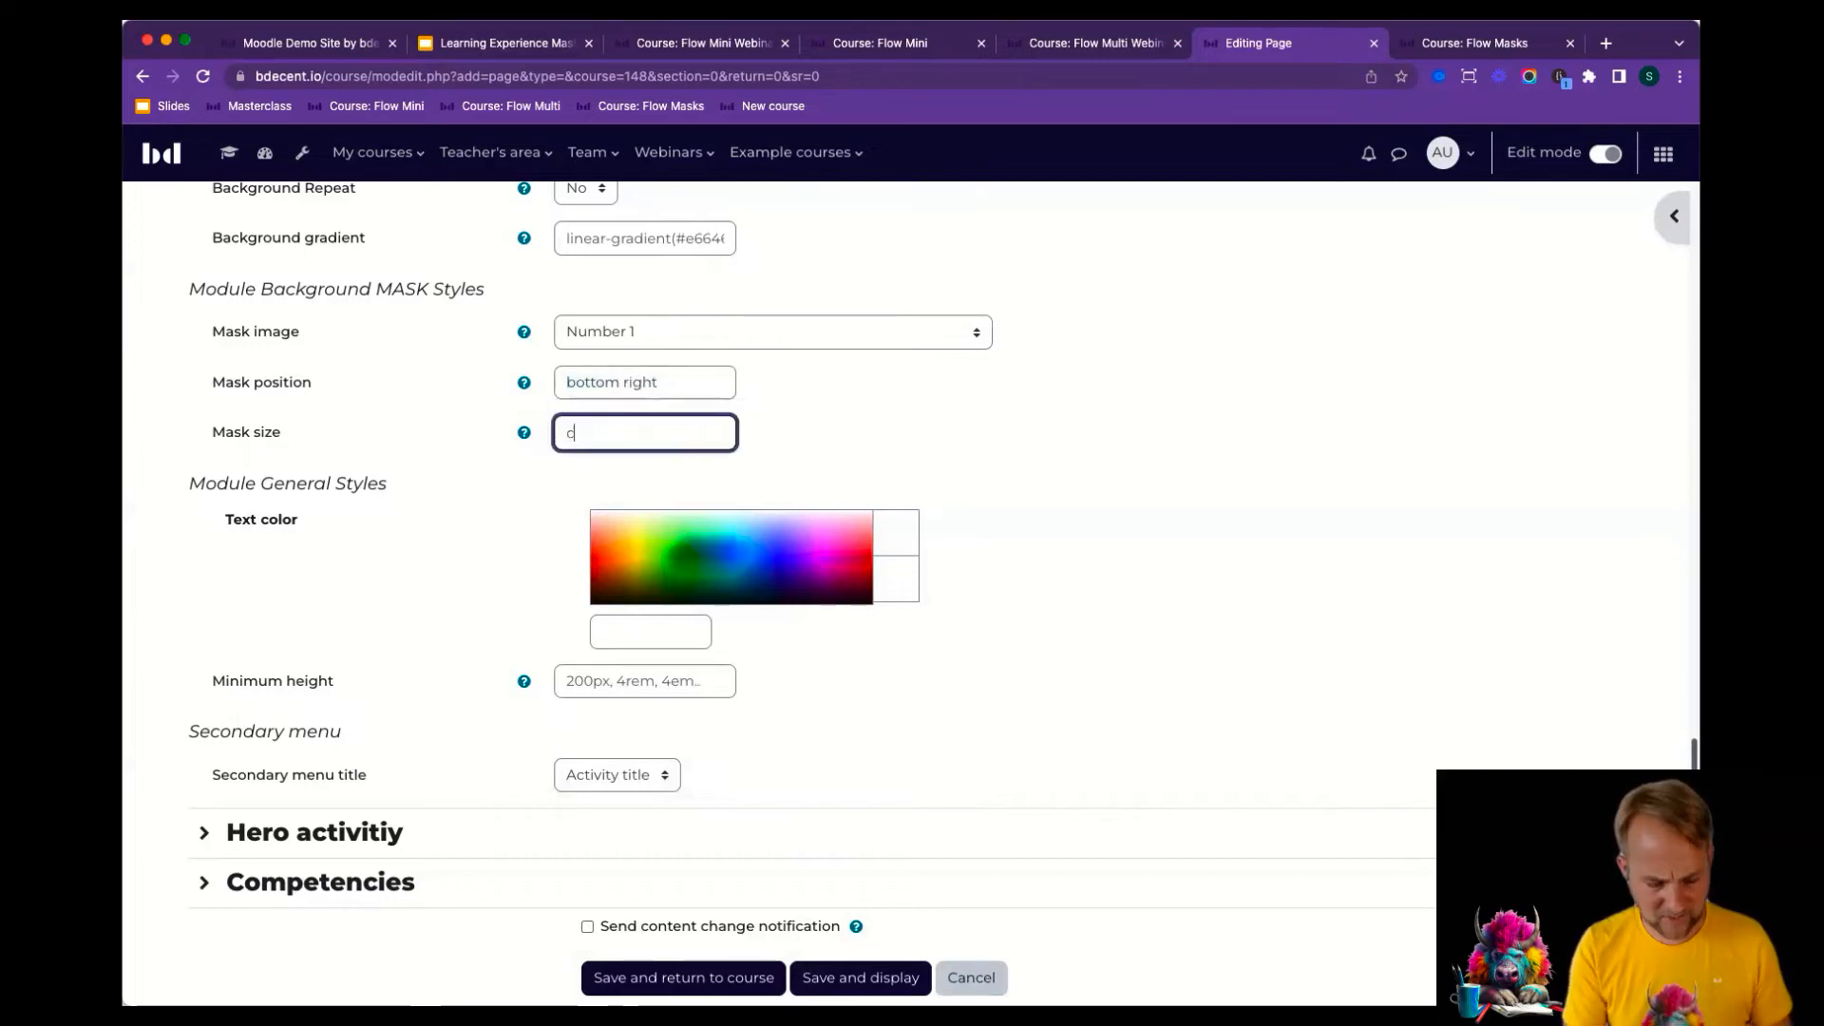
pyautogui.click(874, 393)
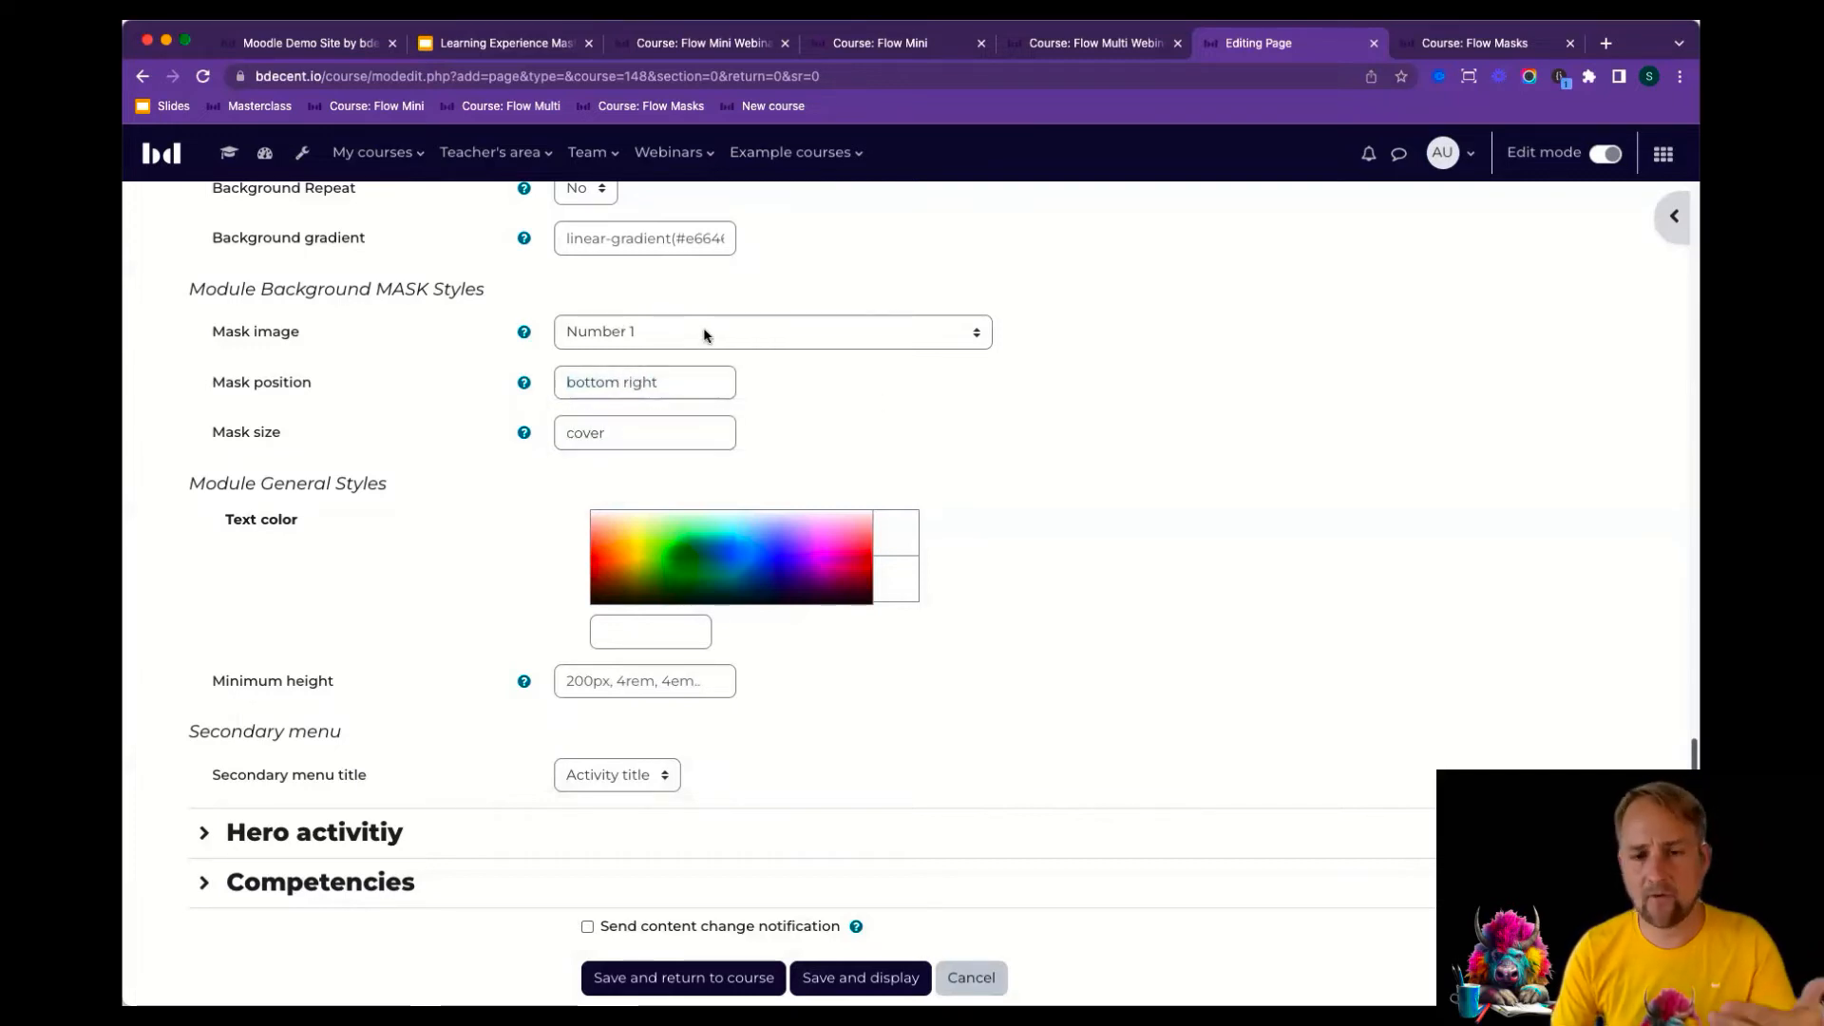
# Set the module's text color to white.
pyautogui.scroll(-2, 1093, 532)
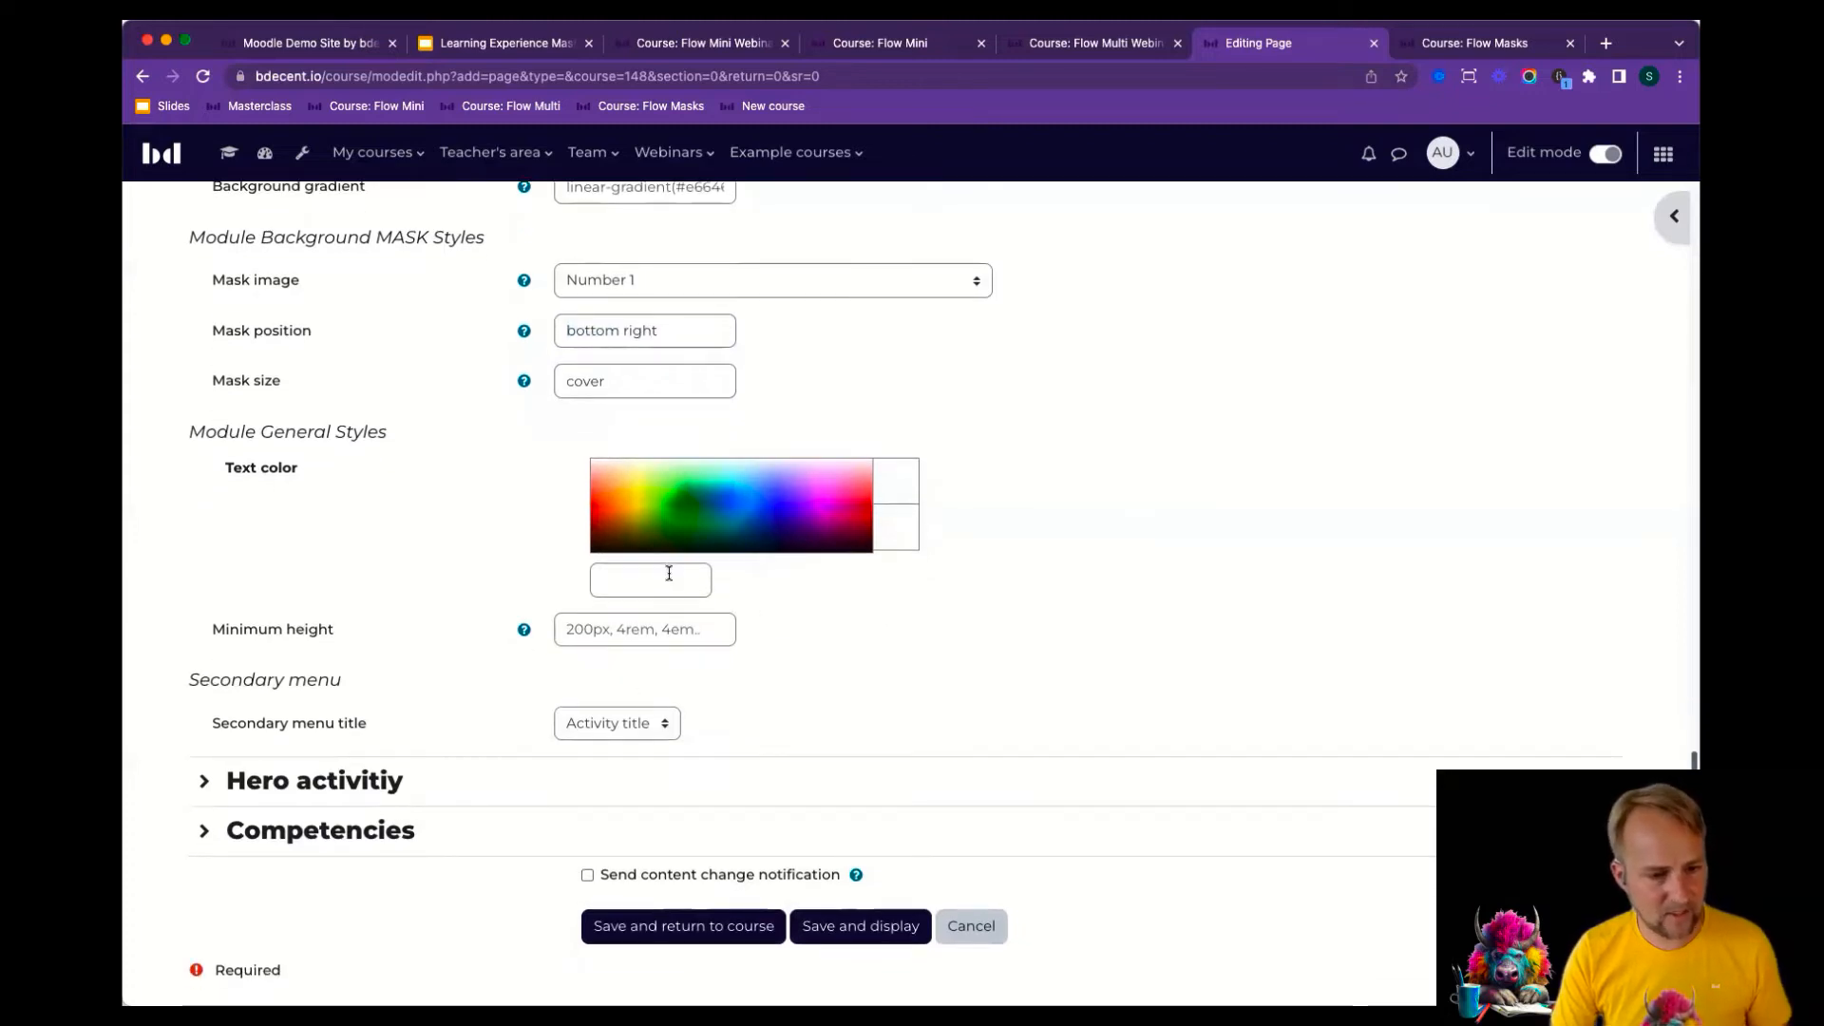
pyautogui.click(669, 573)
pyautogui.write('white')
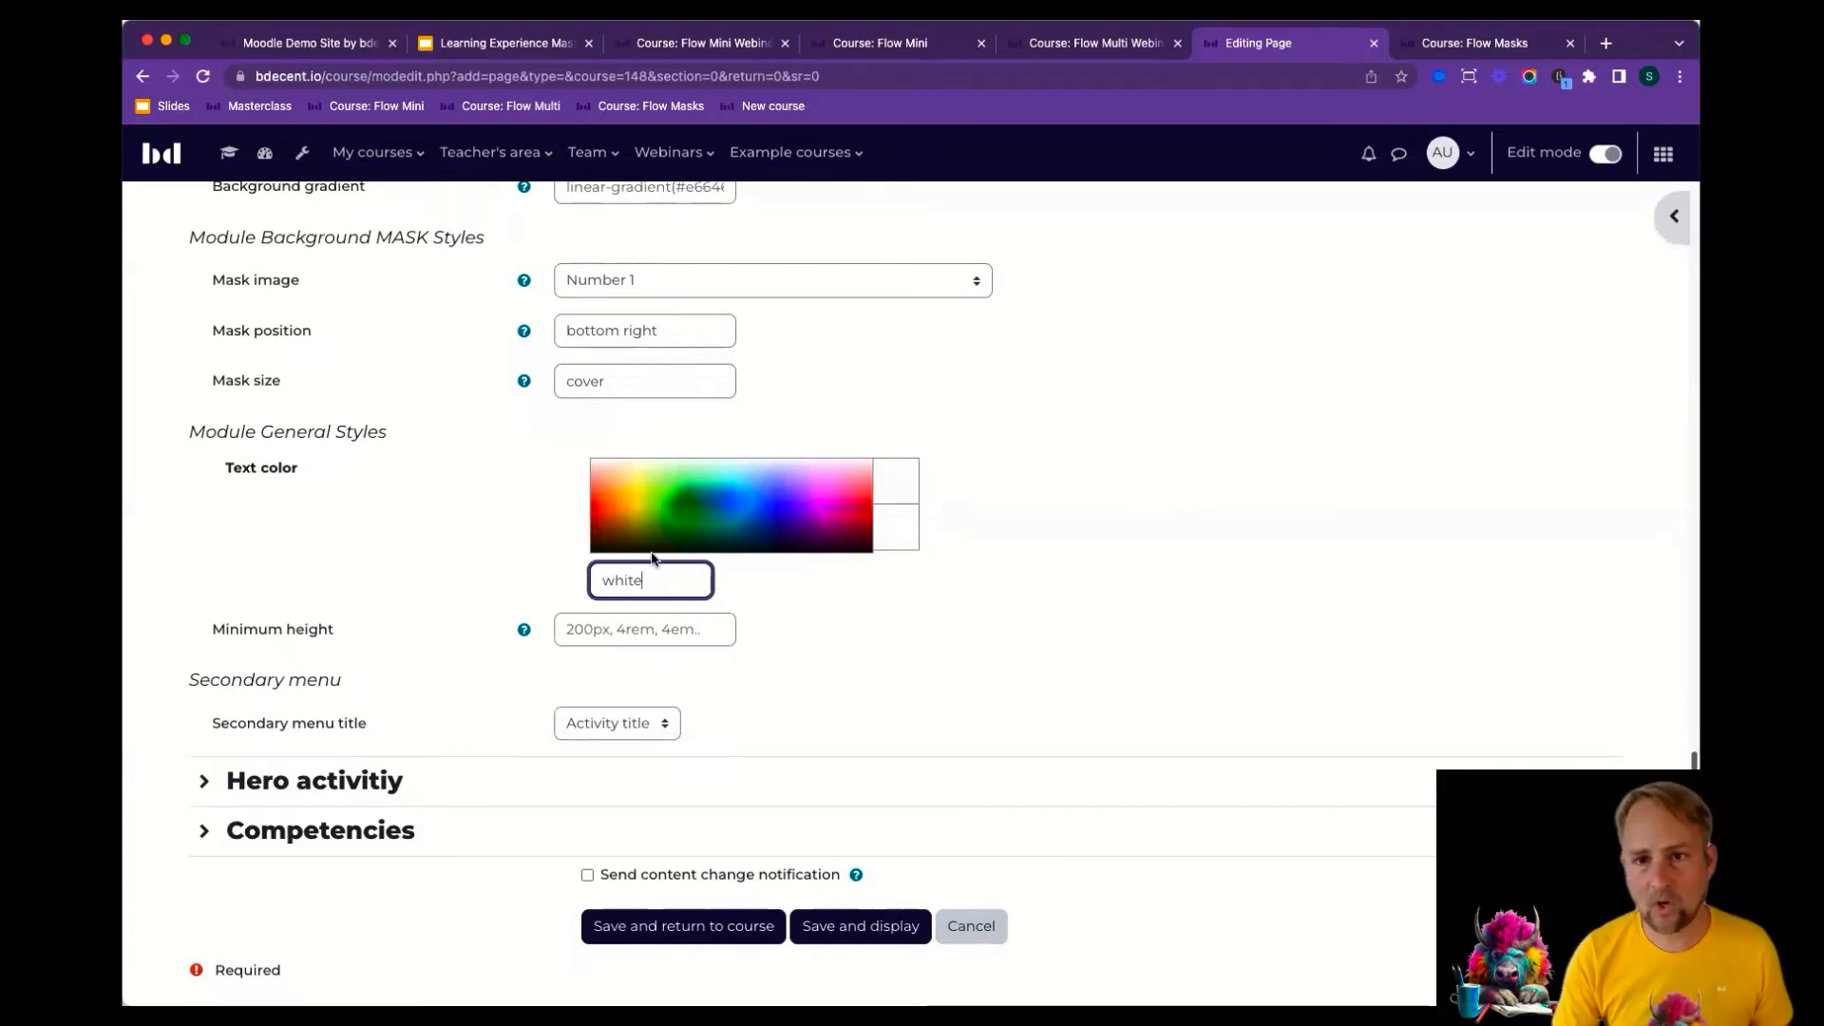
# Save the page, return to the course and turn off edit mode to view the activity card.
pyautogui.scroll(8, 989, 484)
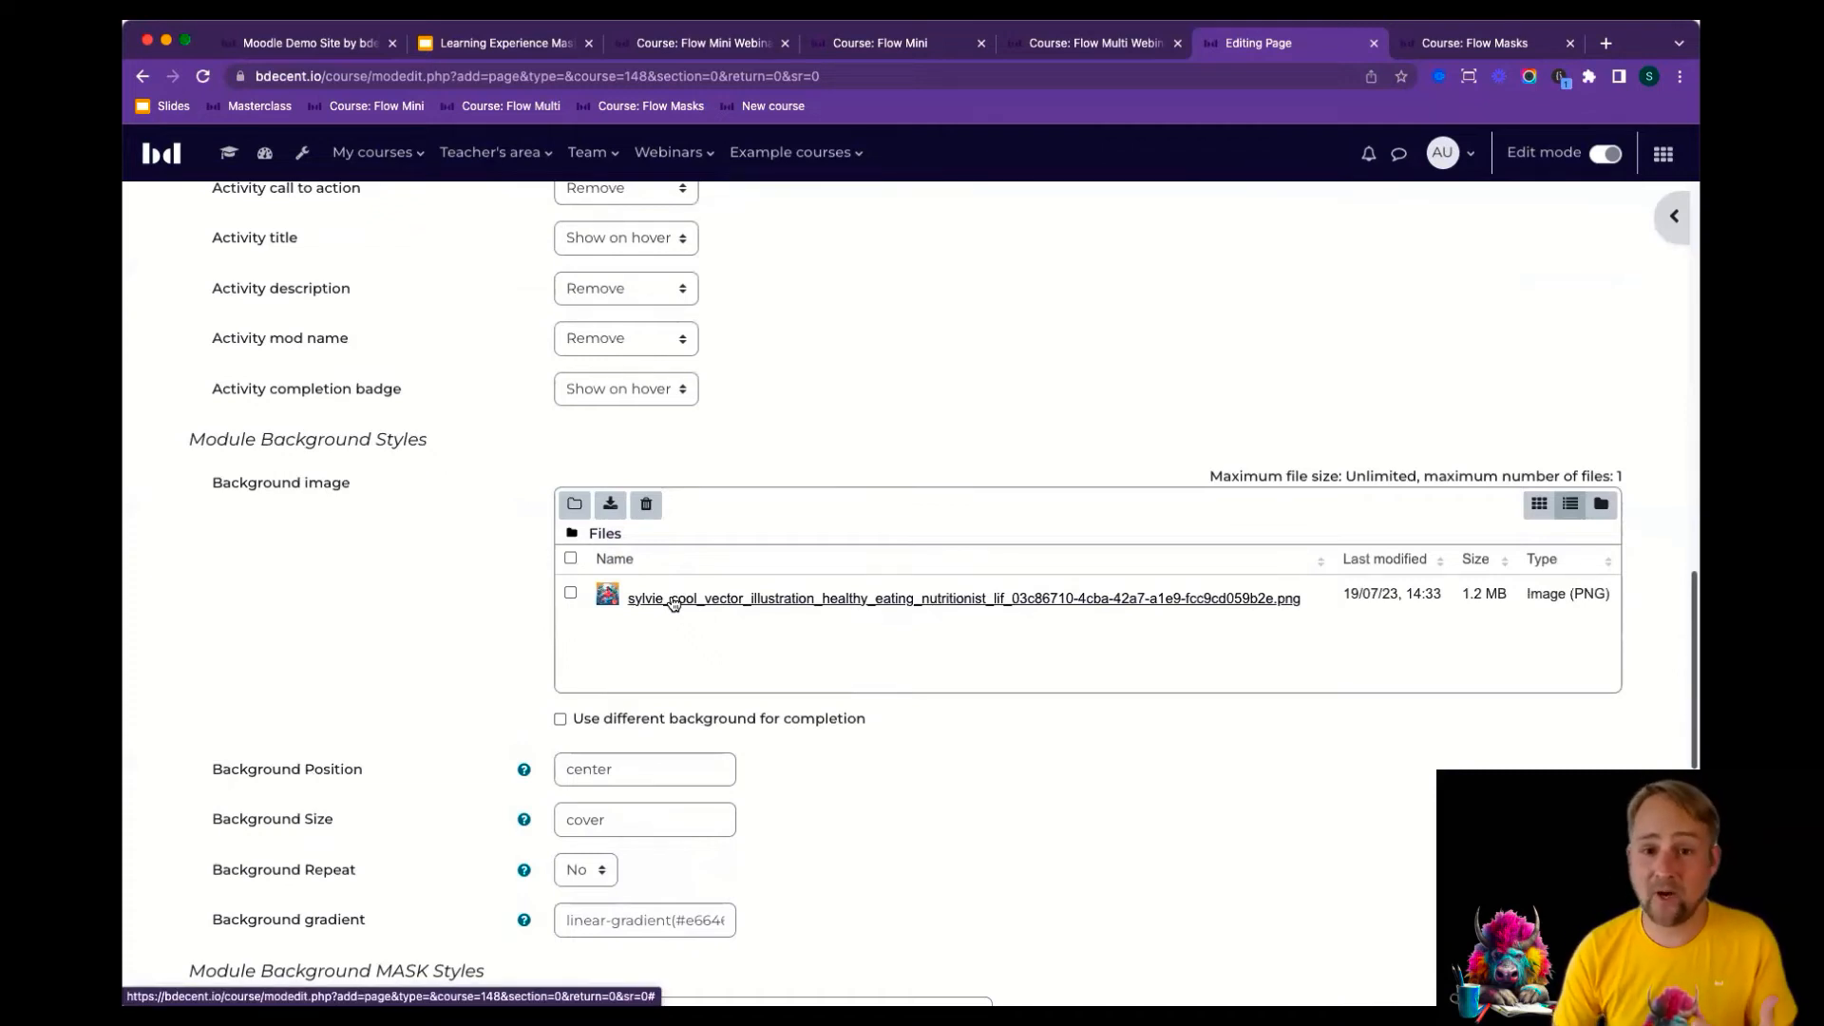
pyautogui.scroll(-10, 966, 692)
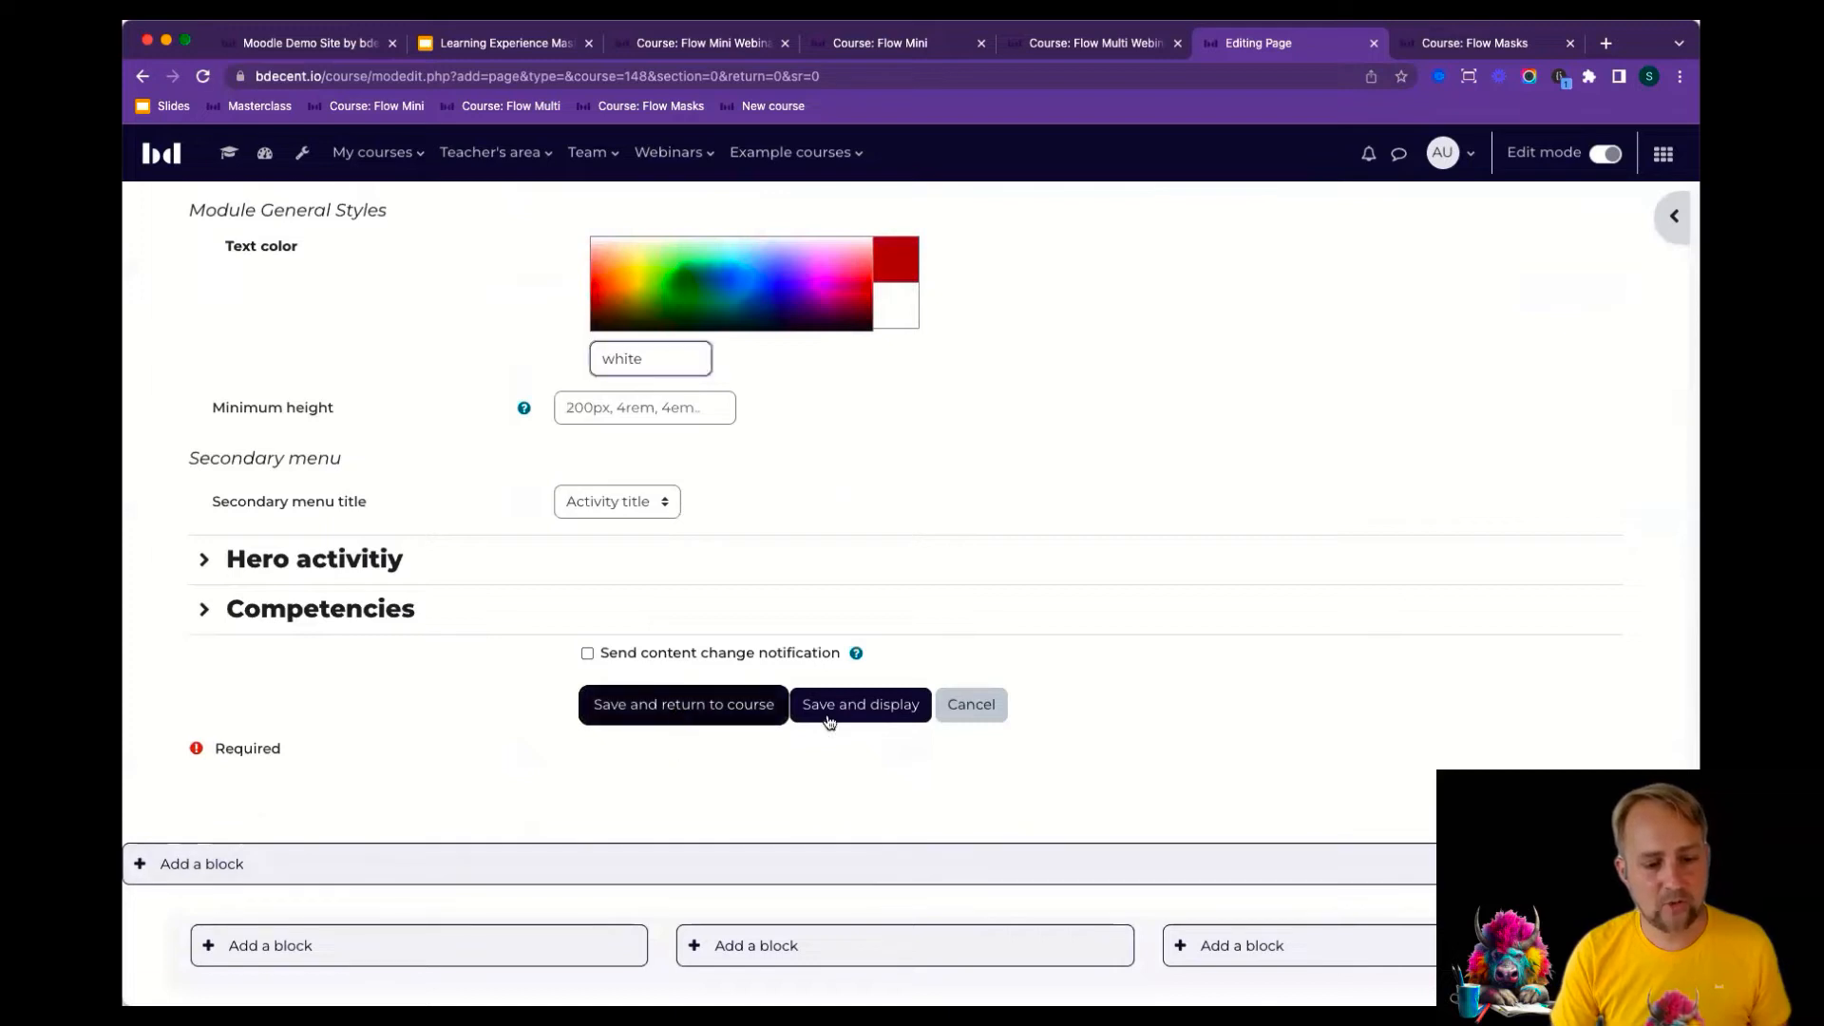
pyautogui.click(829, 720)
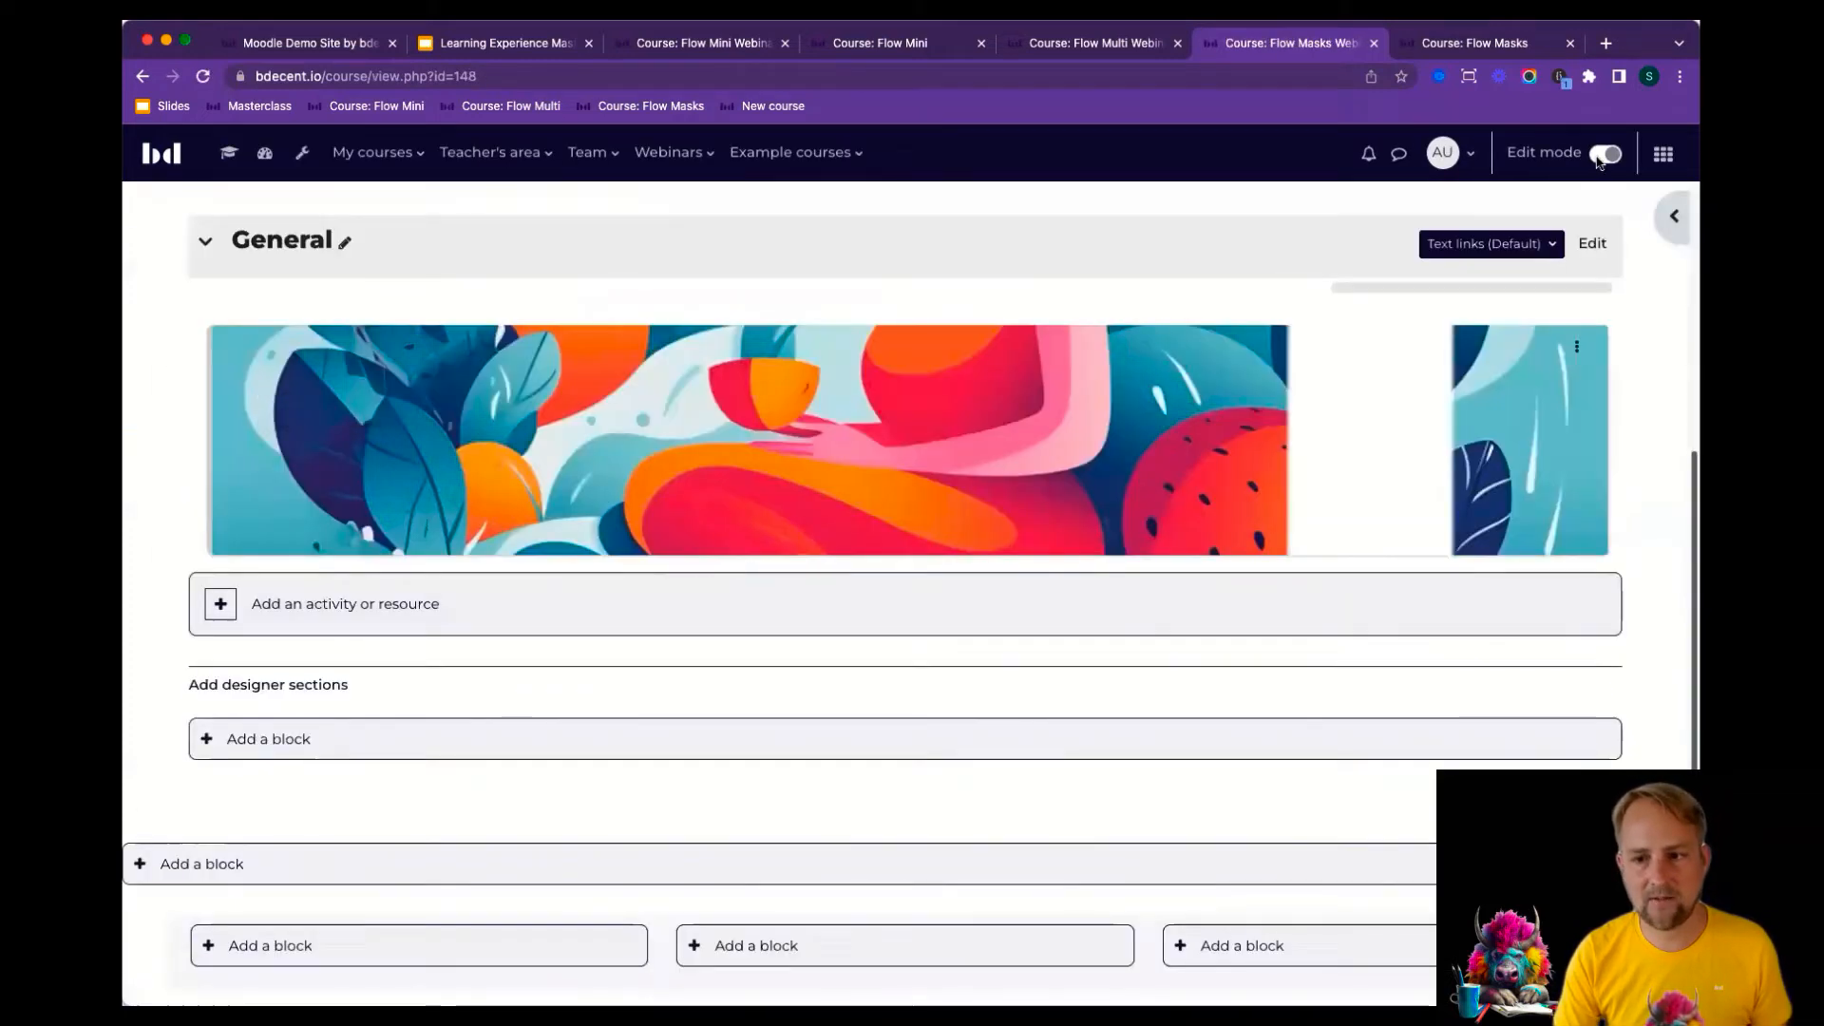
pyautogui.click(1602, 155)
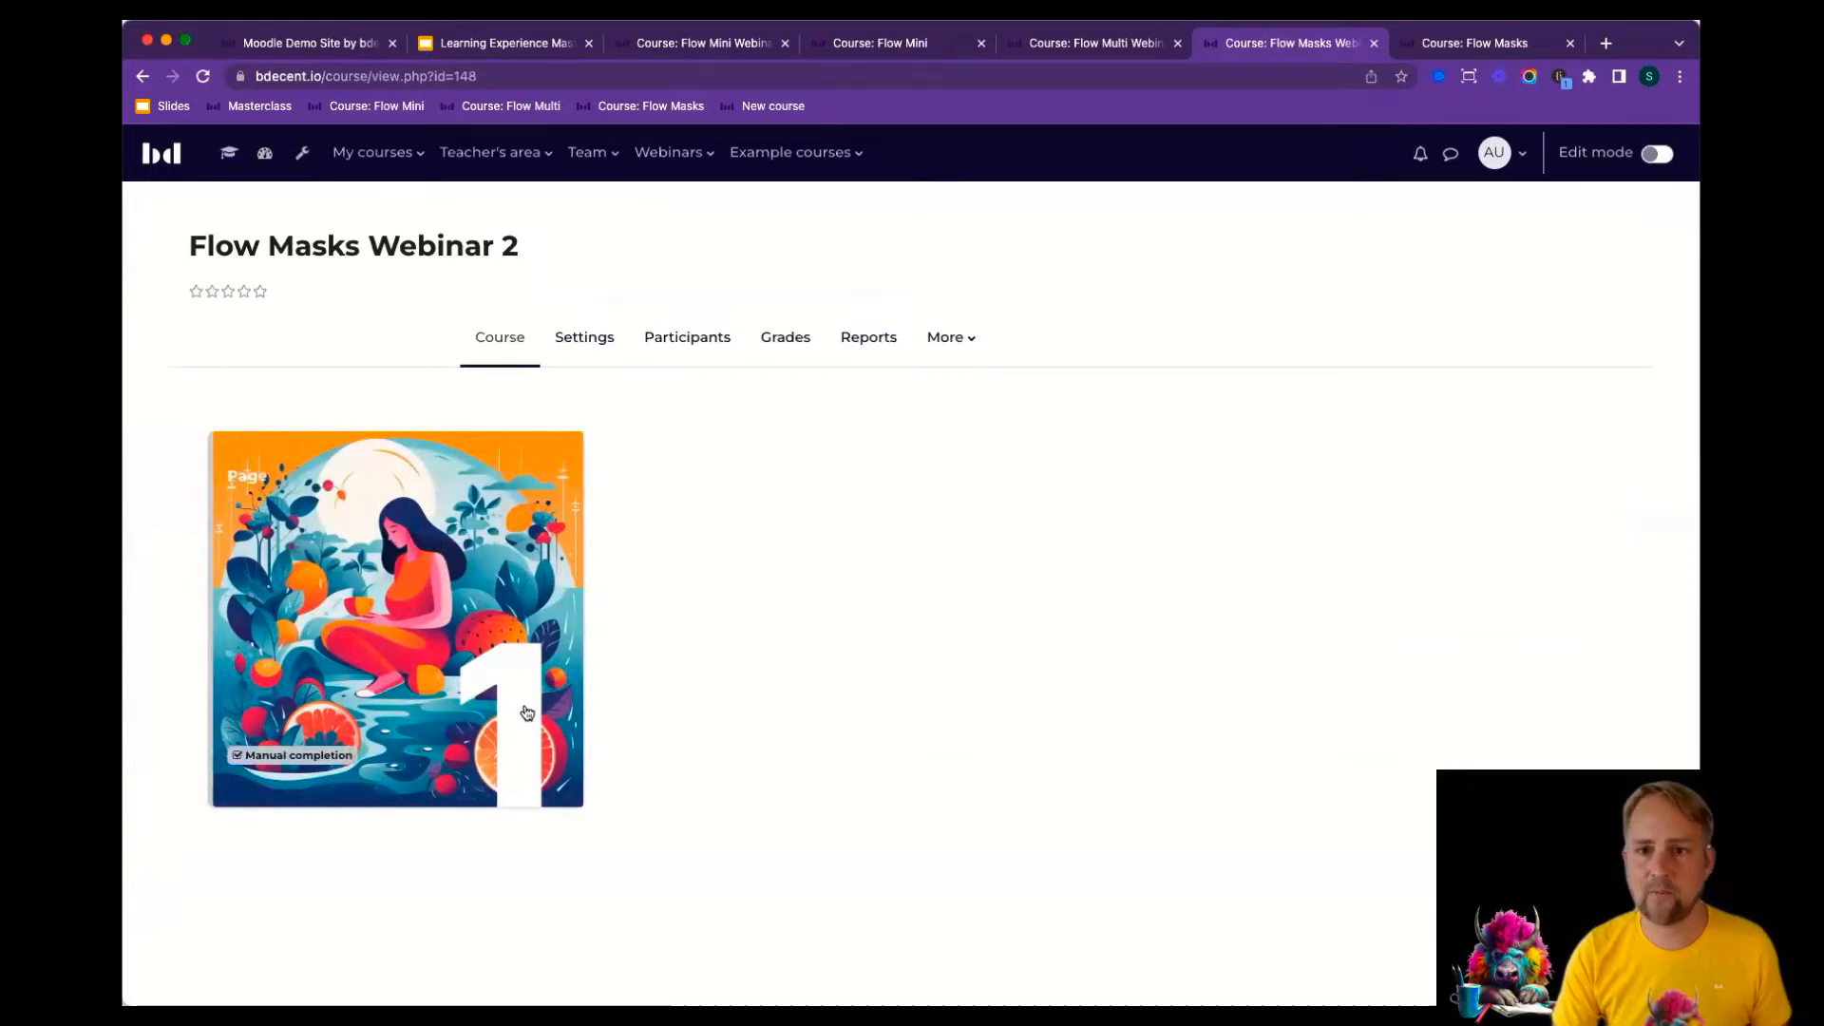
# View the original healthy-eating illustration in a separate browser tab, close it and return to the Flow Masks Webinar 2 course.
pyautogui.rightClick(424, 551)
pyautogui.click(831, 488)
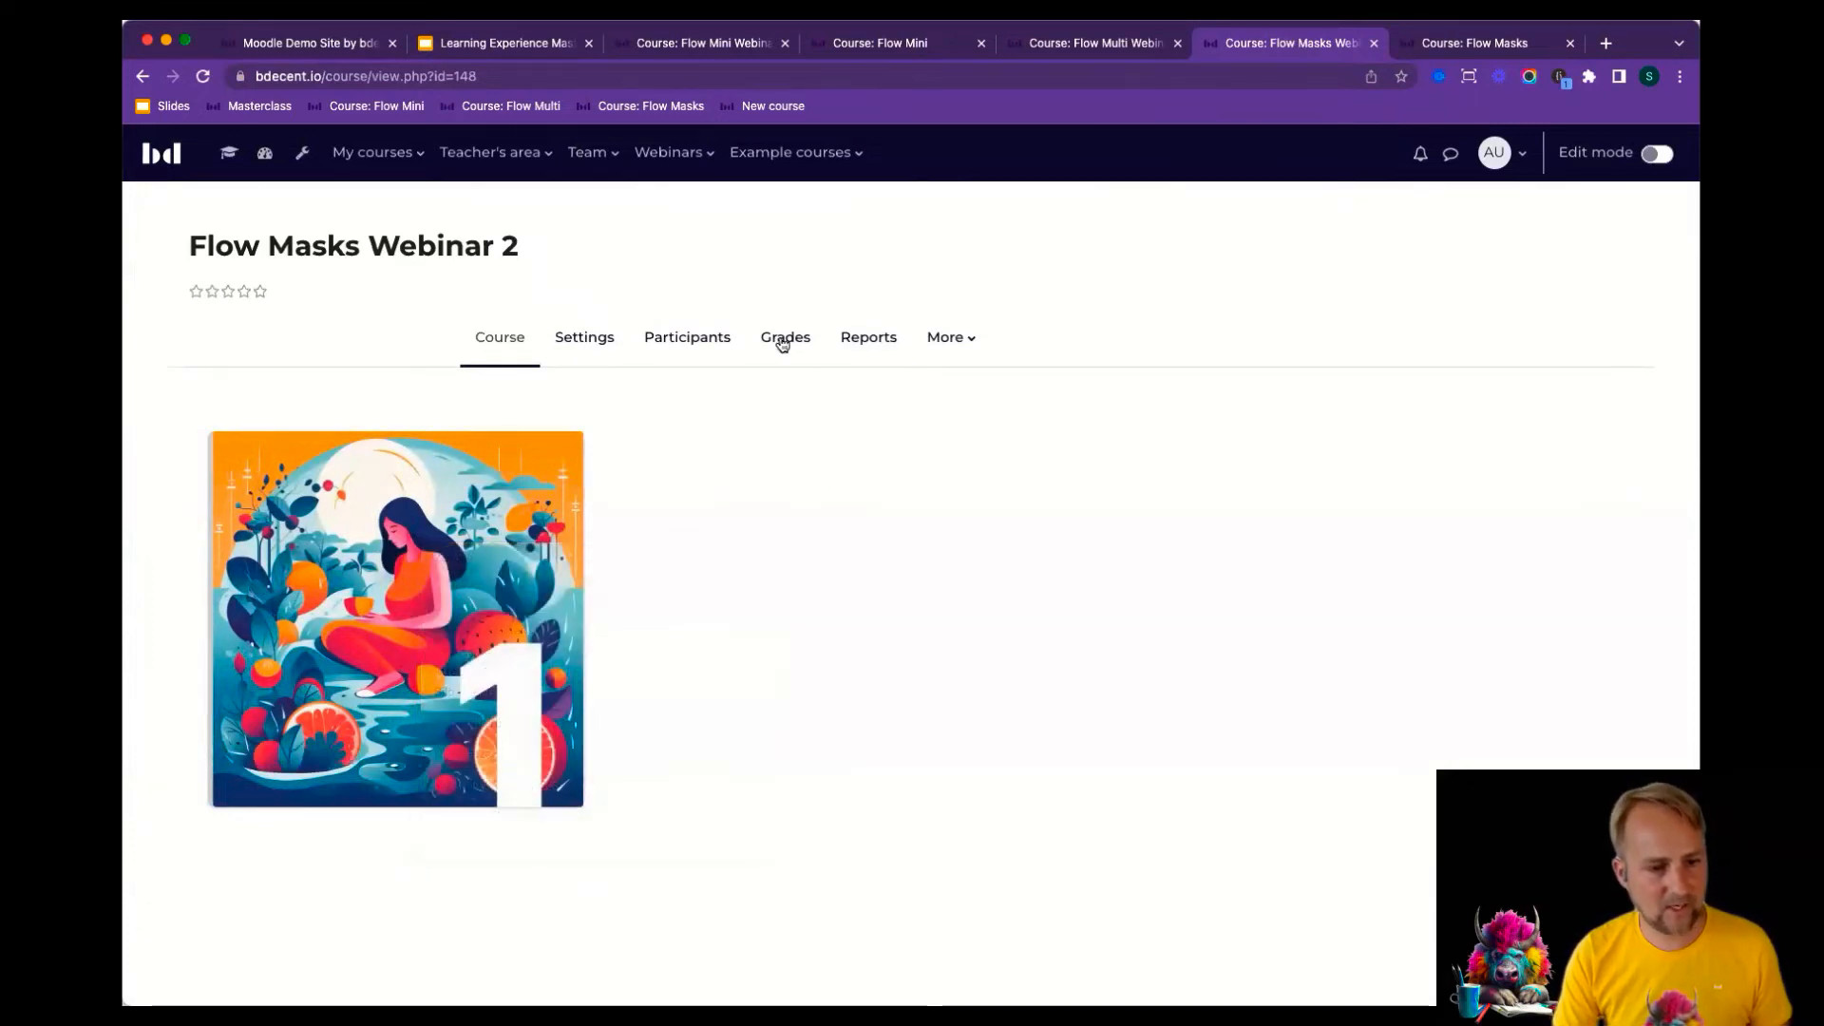
pyautogui.click(1605, 46)
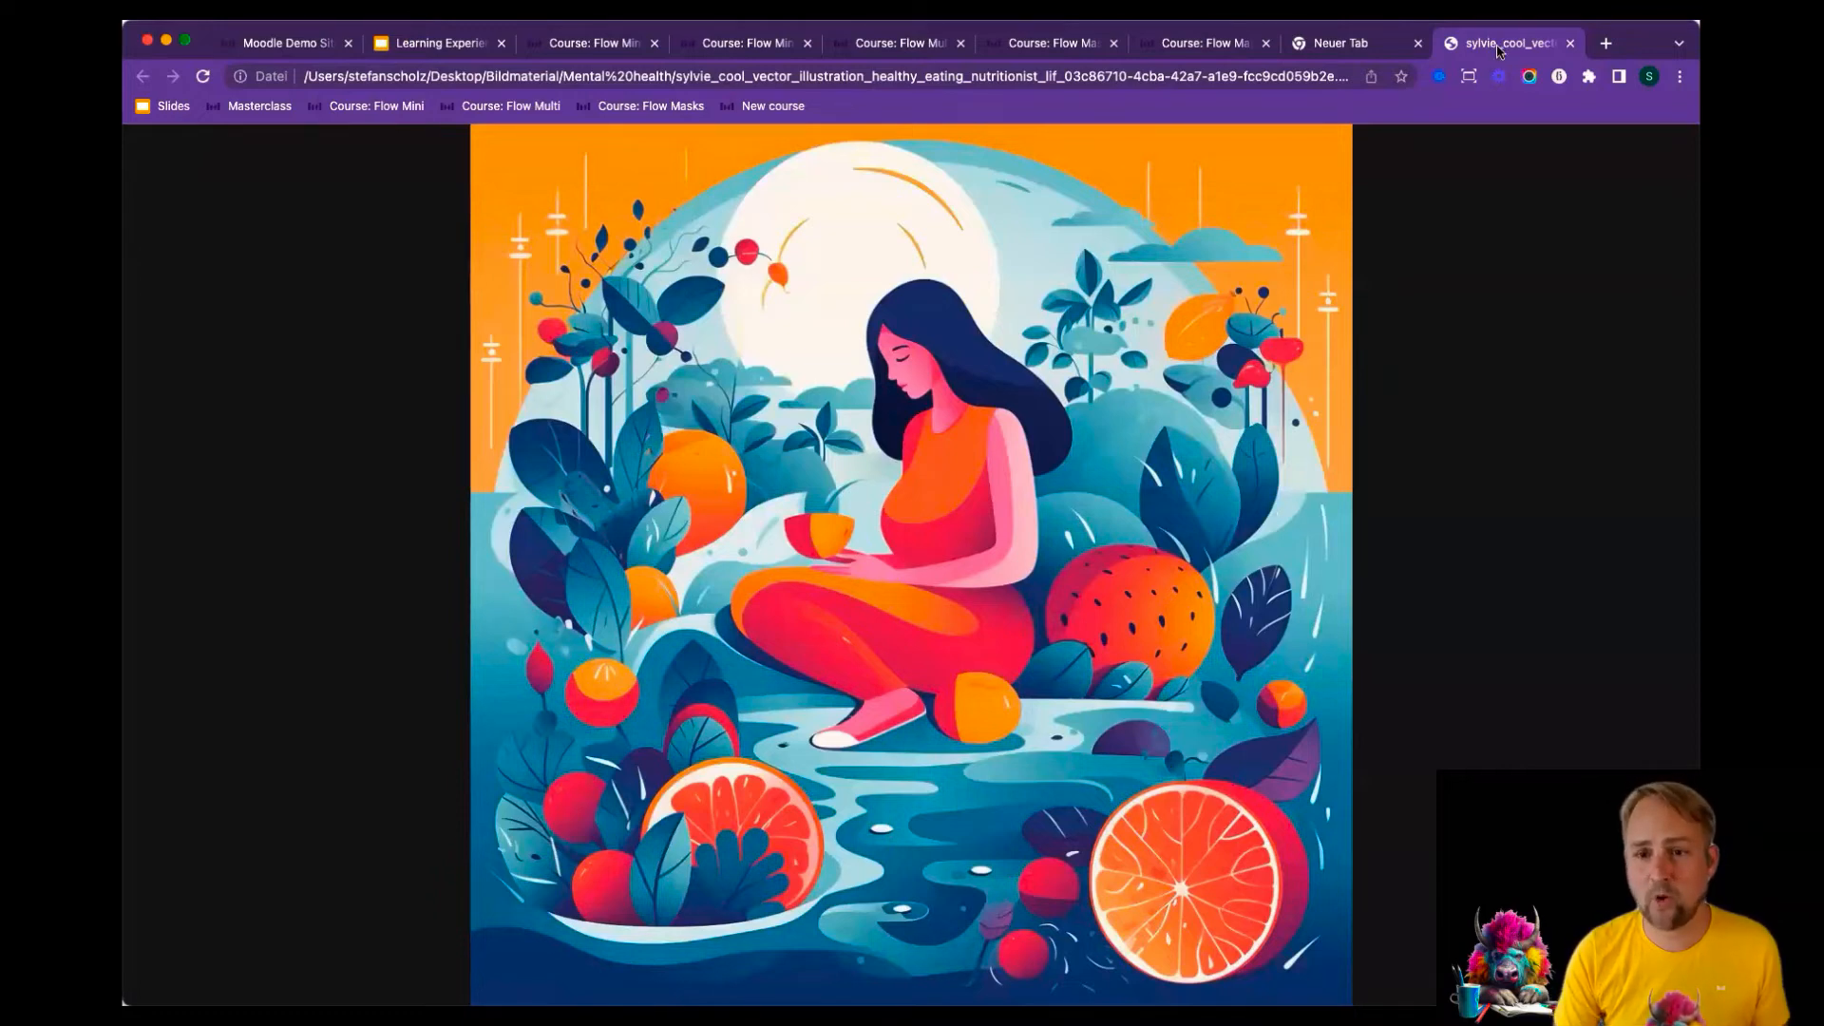
pyautogui.press('super+w')
pyautogui.press('super+w')
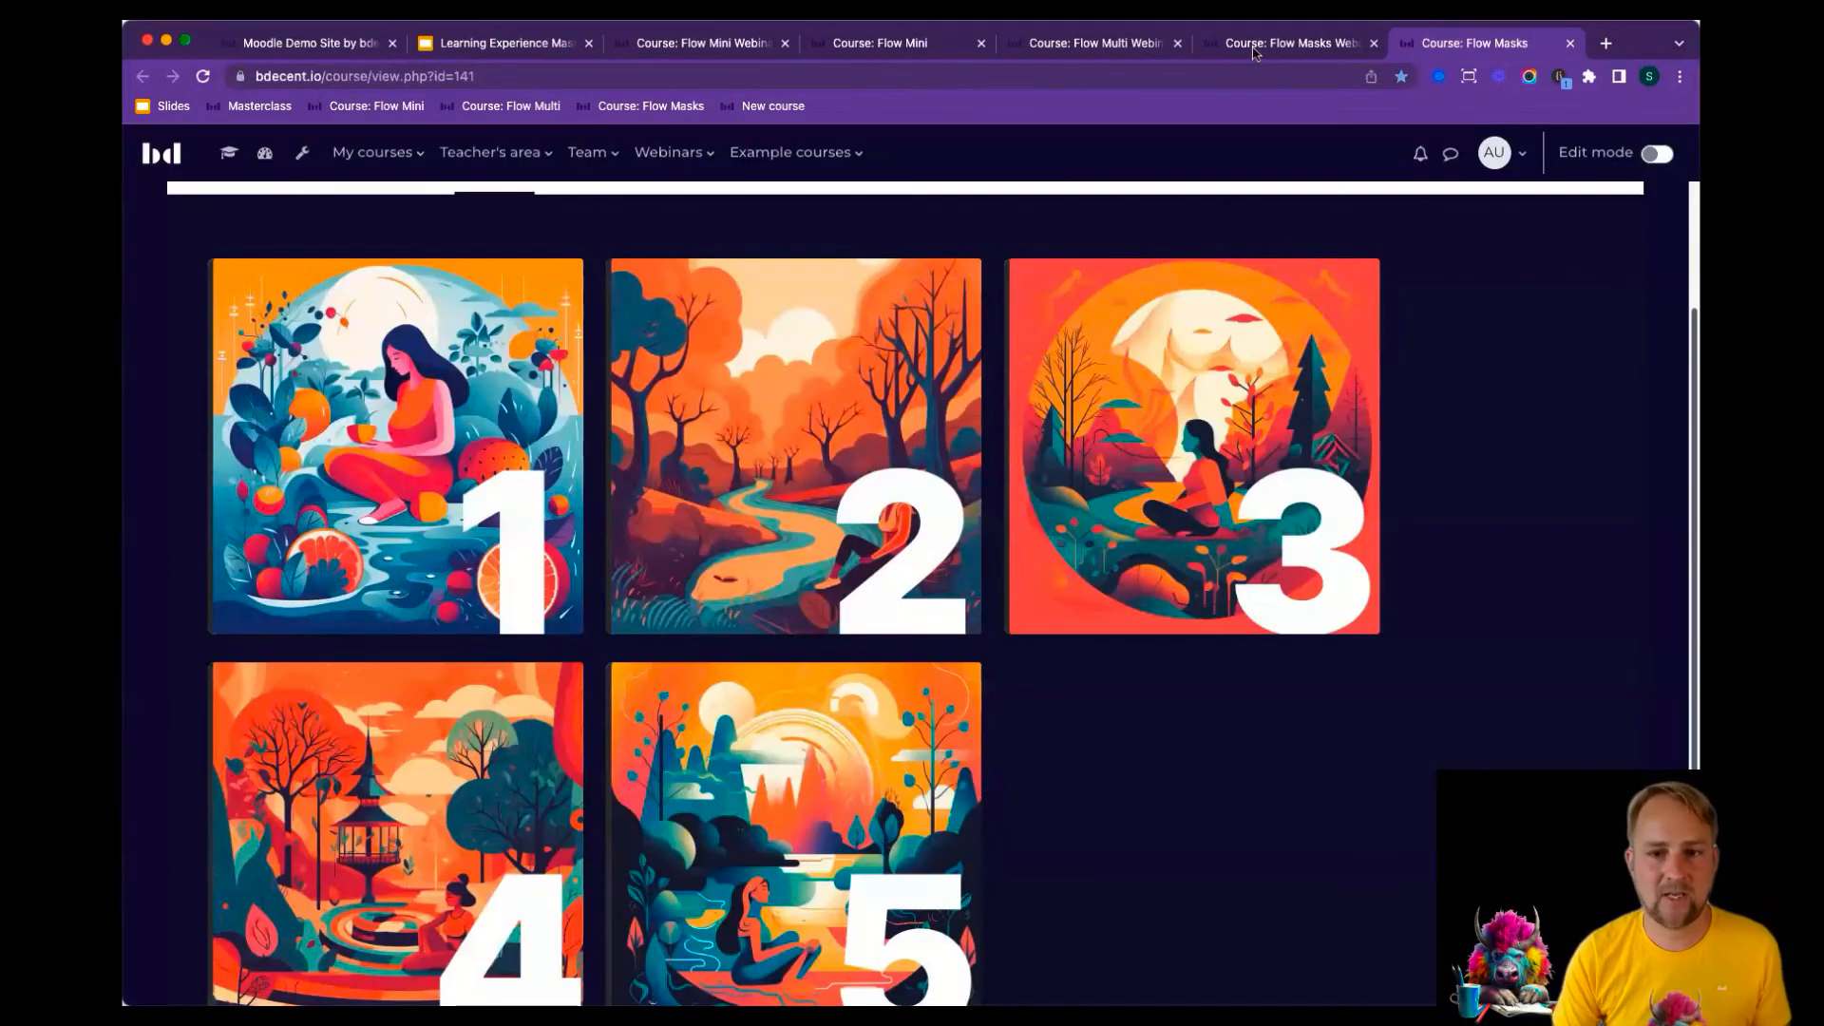
pyautogui.click(1282, 43)
pyautogui.moveTo(502, 678)
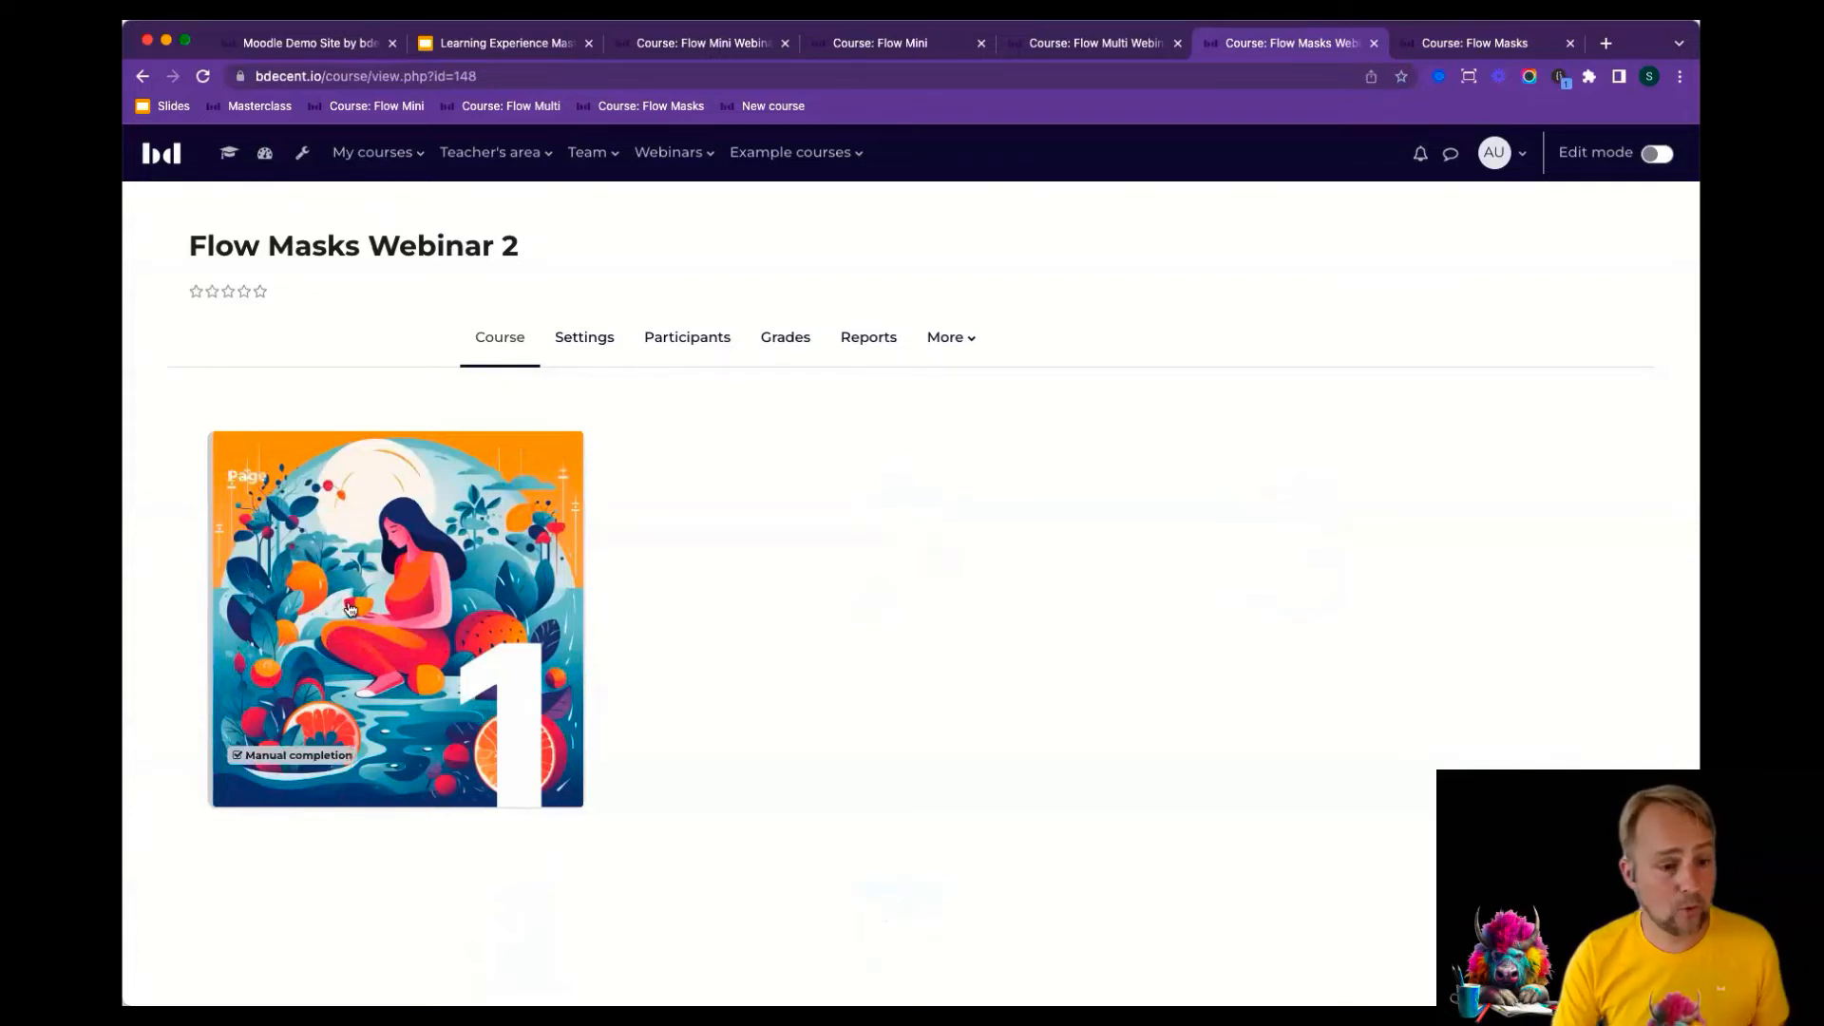
# Turn on edit mode, duplicate the first page activity and open the copy's settings.
pyautogui.click(1657, 154)
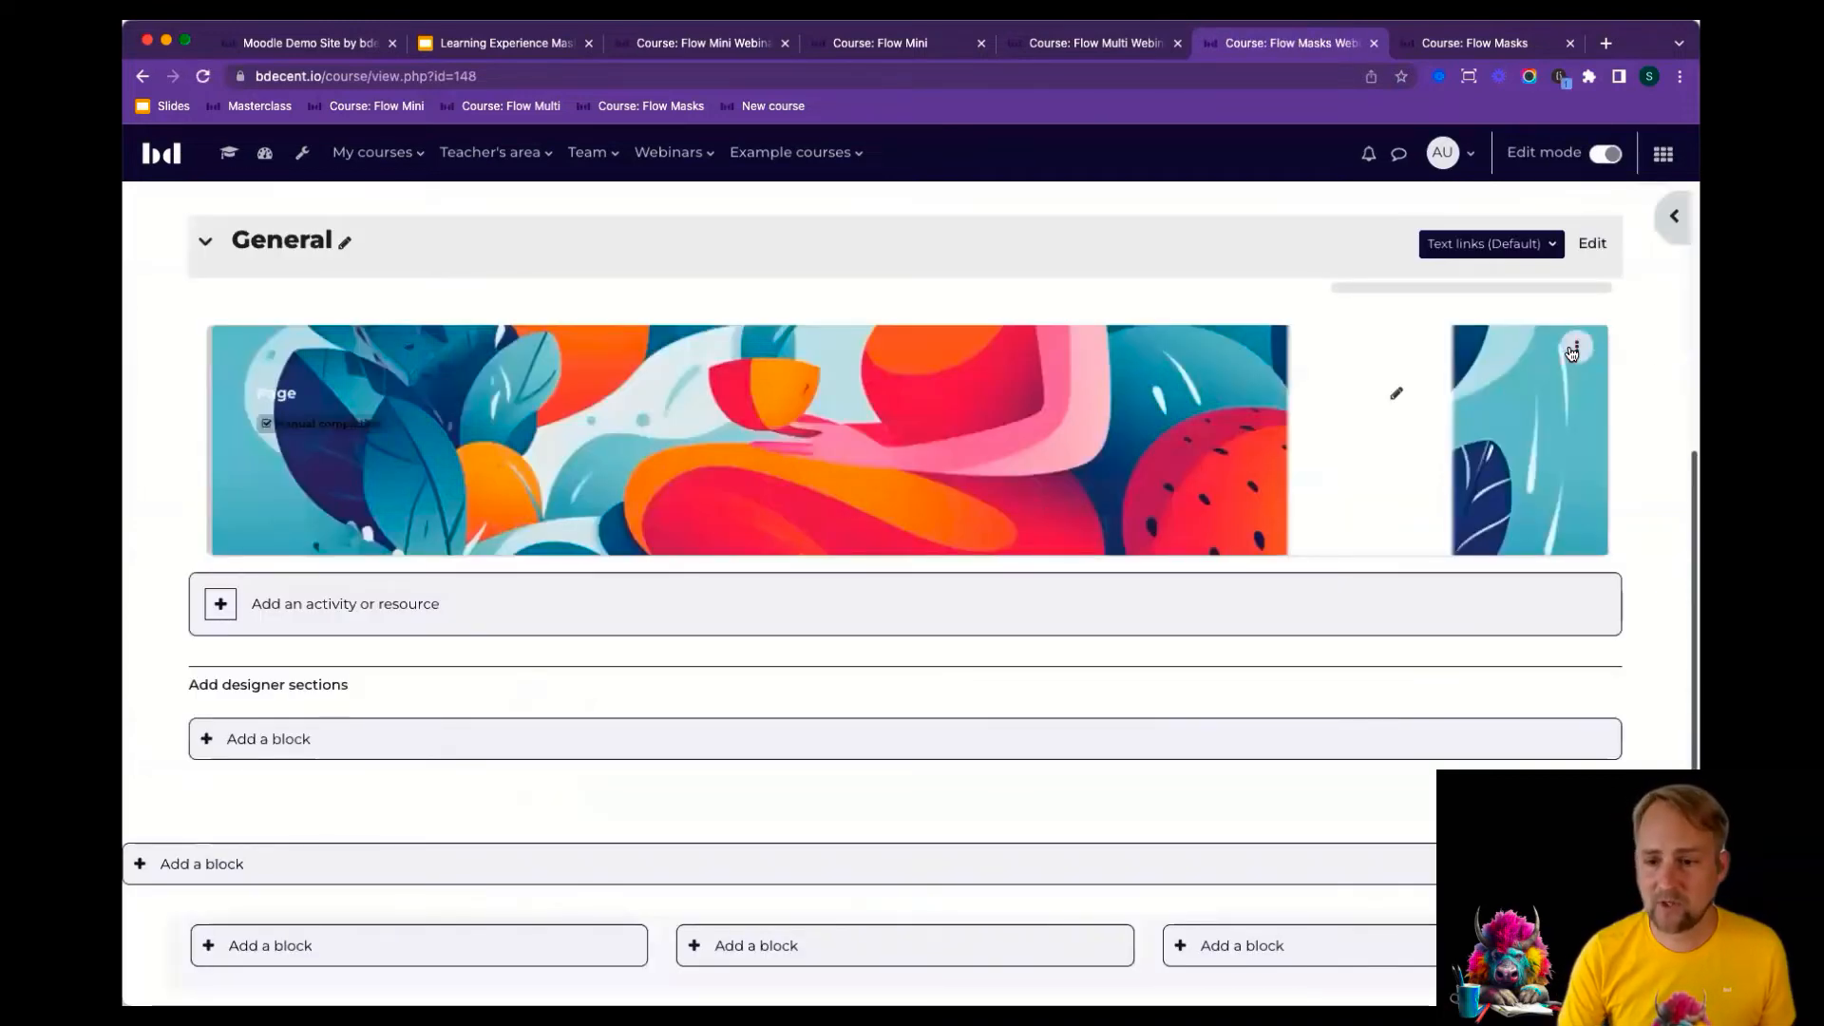
pyautogui.click(1577, 347)
pyautogui.click(1444, 397)
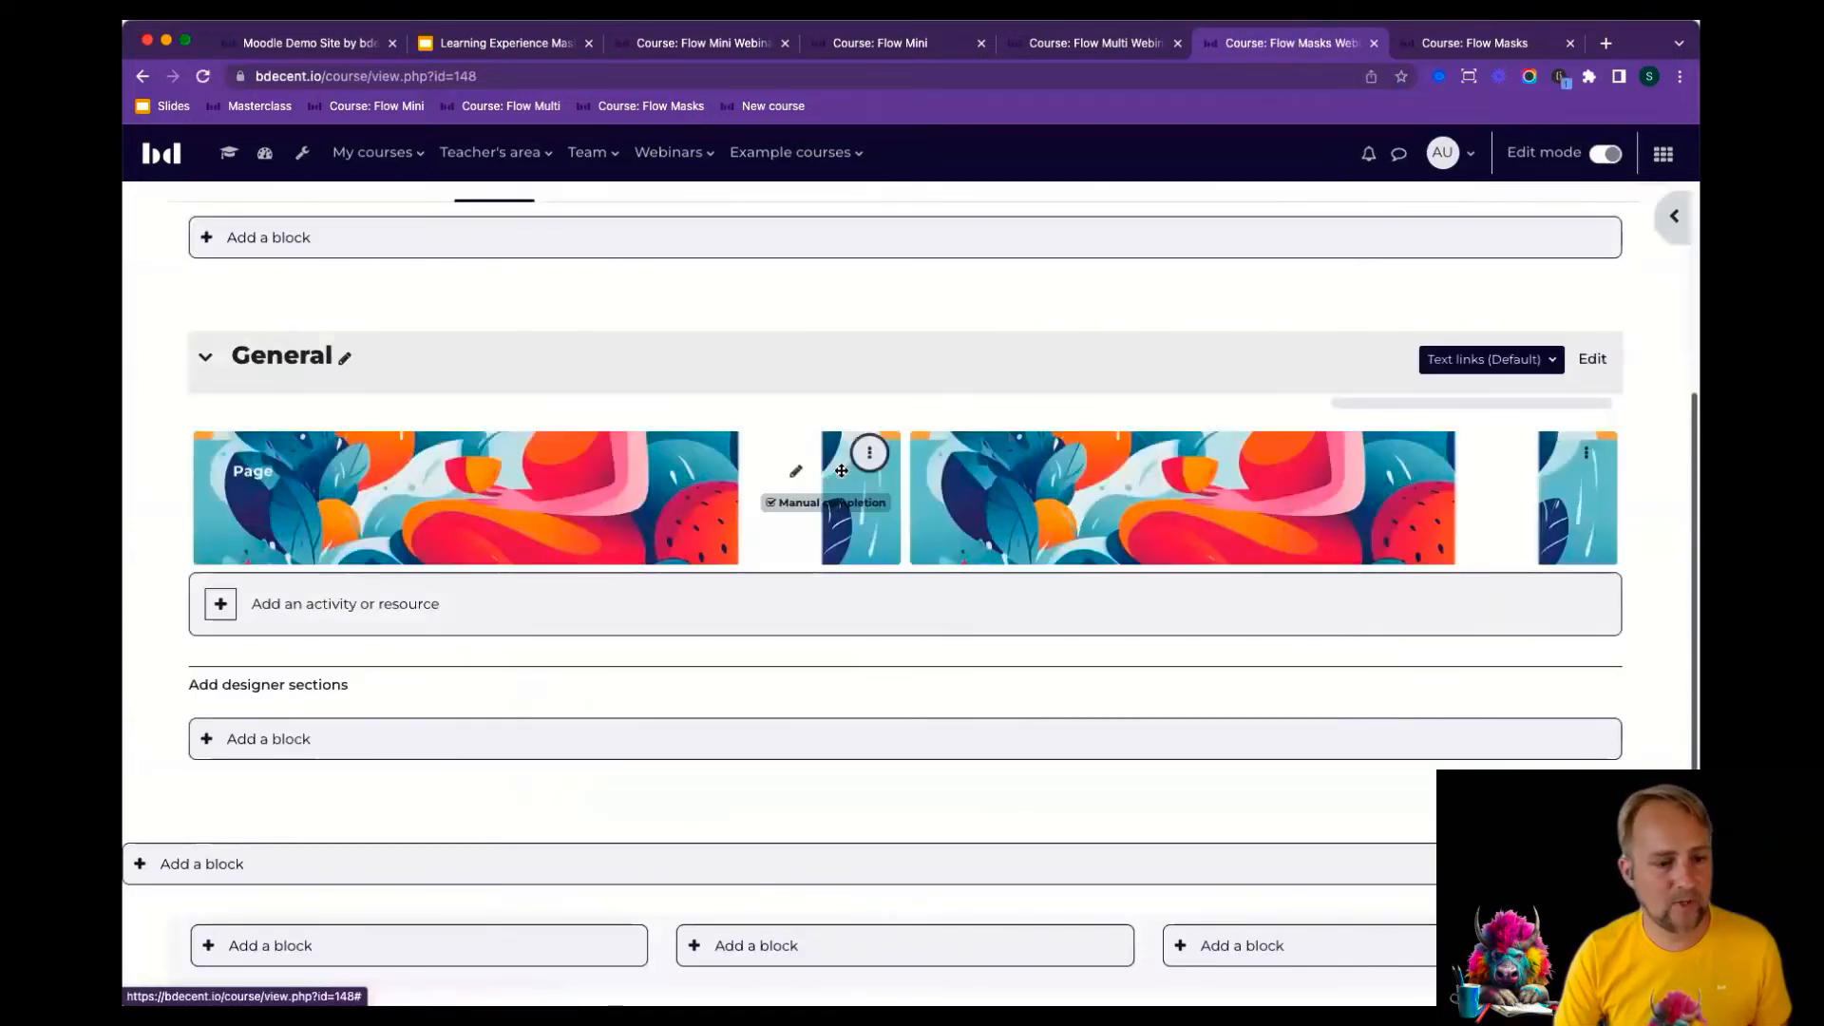
pyautogui.click(1584, 456)
pyautogui.click(1486, 412)
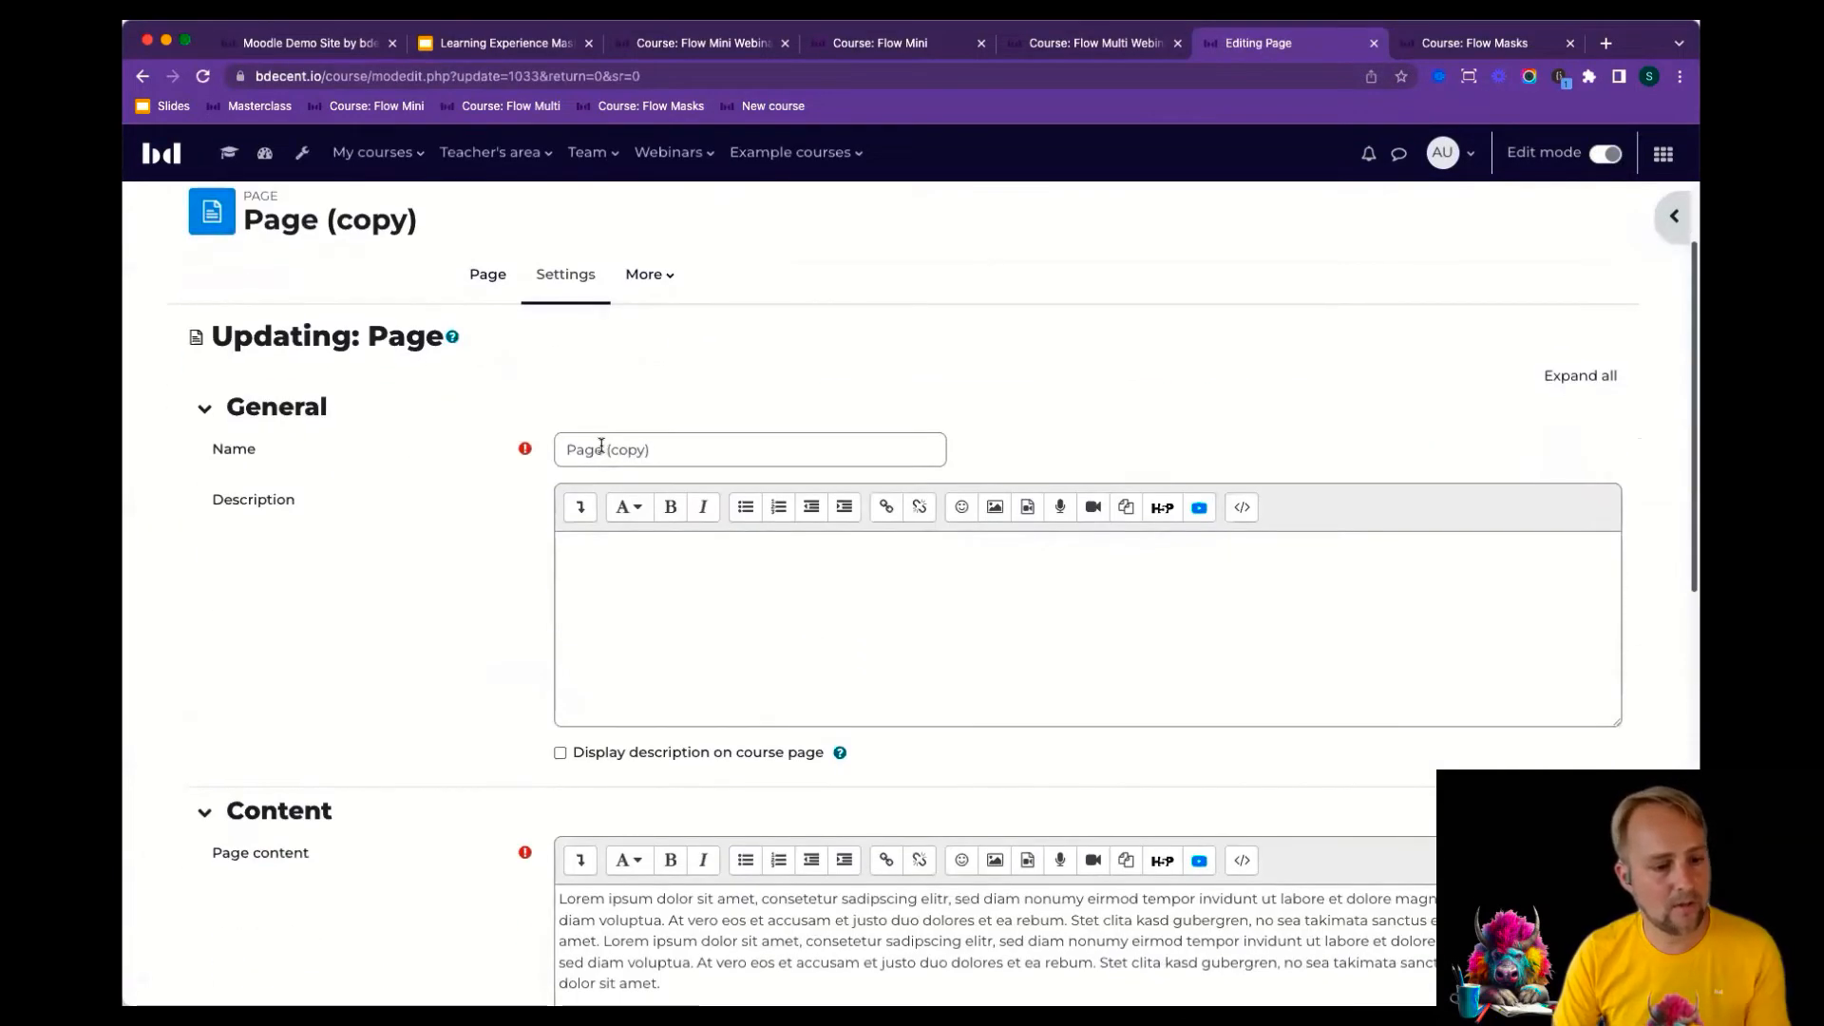
# Remove the "(copy)" suffix so the duplicated activity is named "Page".
pyautogui.doubleClick(600, 445)
pyautogui.click(612, 450)
pyautogui.hotkey('shift', 'End')
pyautogui.press('BackSpace')
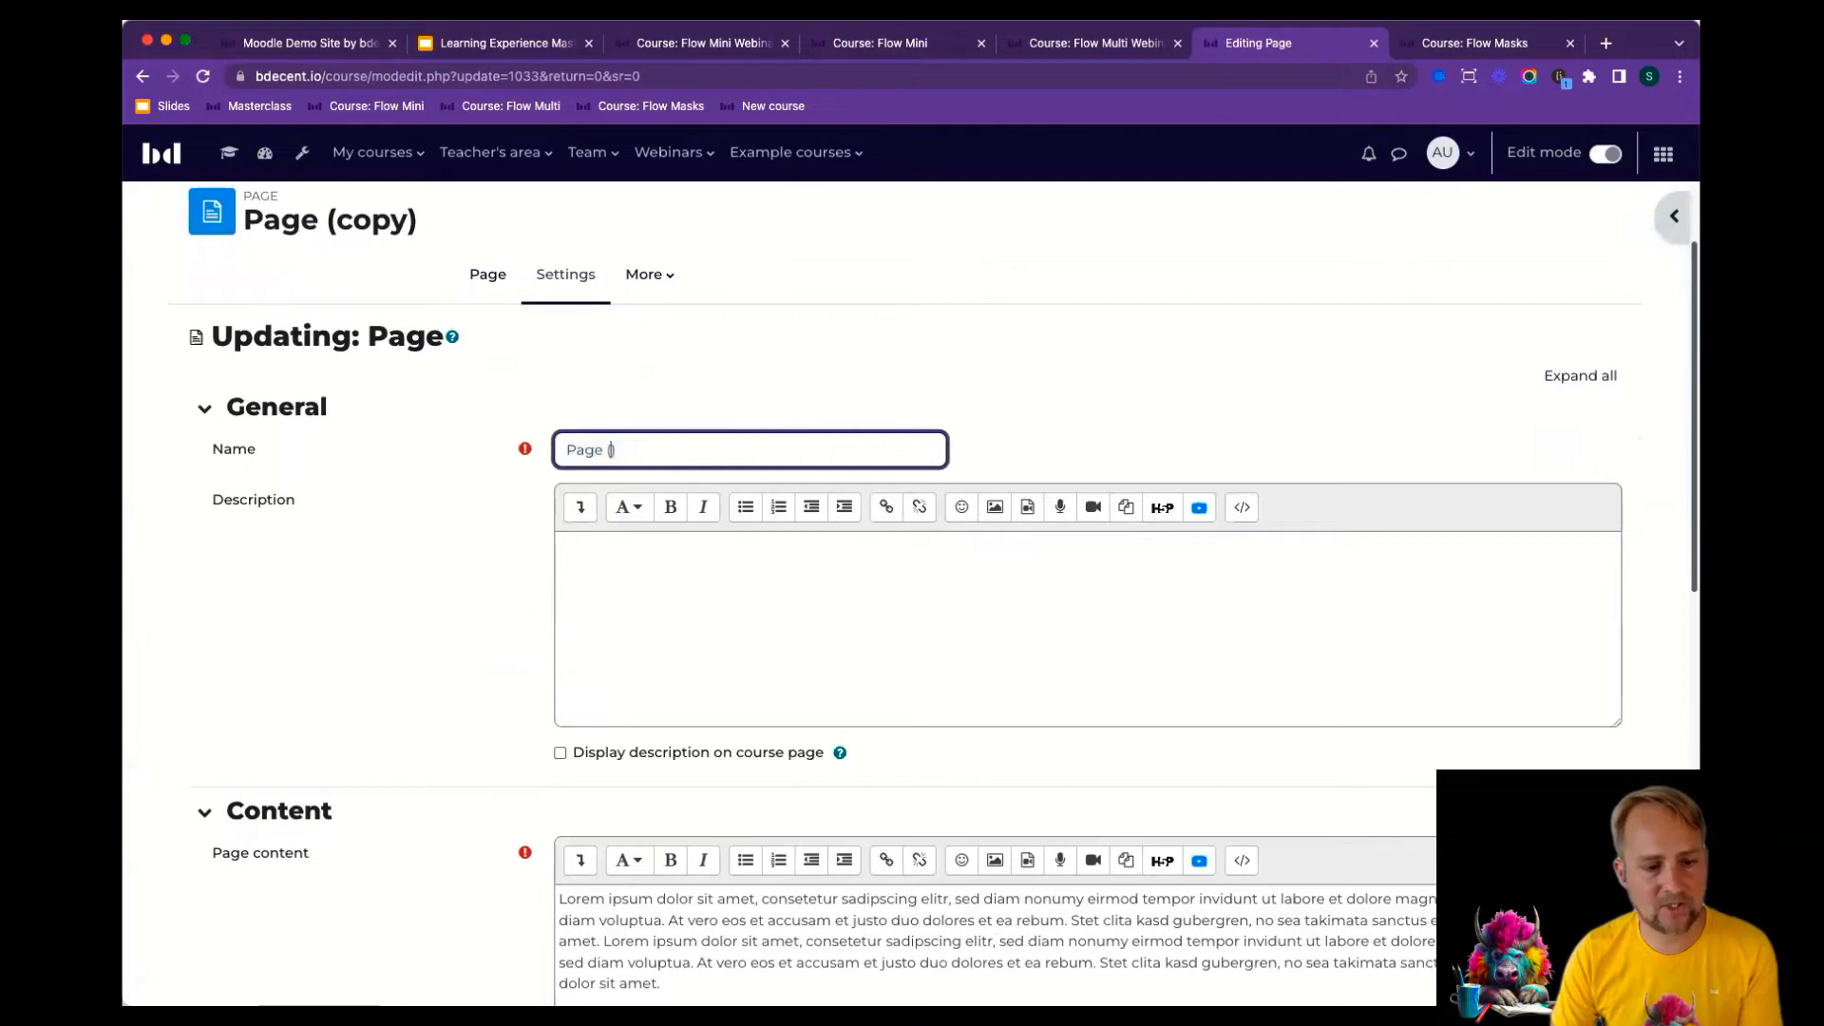
# Replace the duplicated page's background image with the orange autumn forest illustration in its design settings.
pyautogui.scroll(-7, 407, 513)
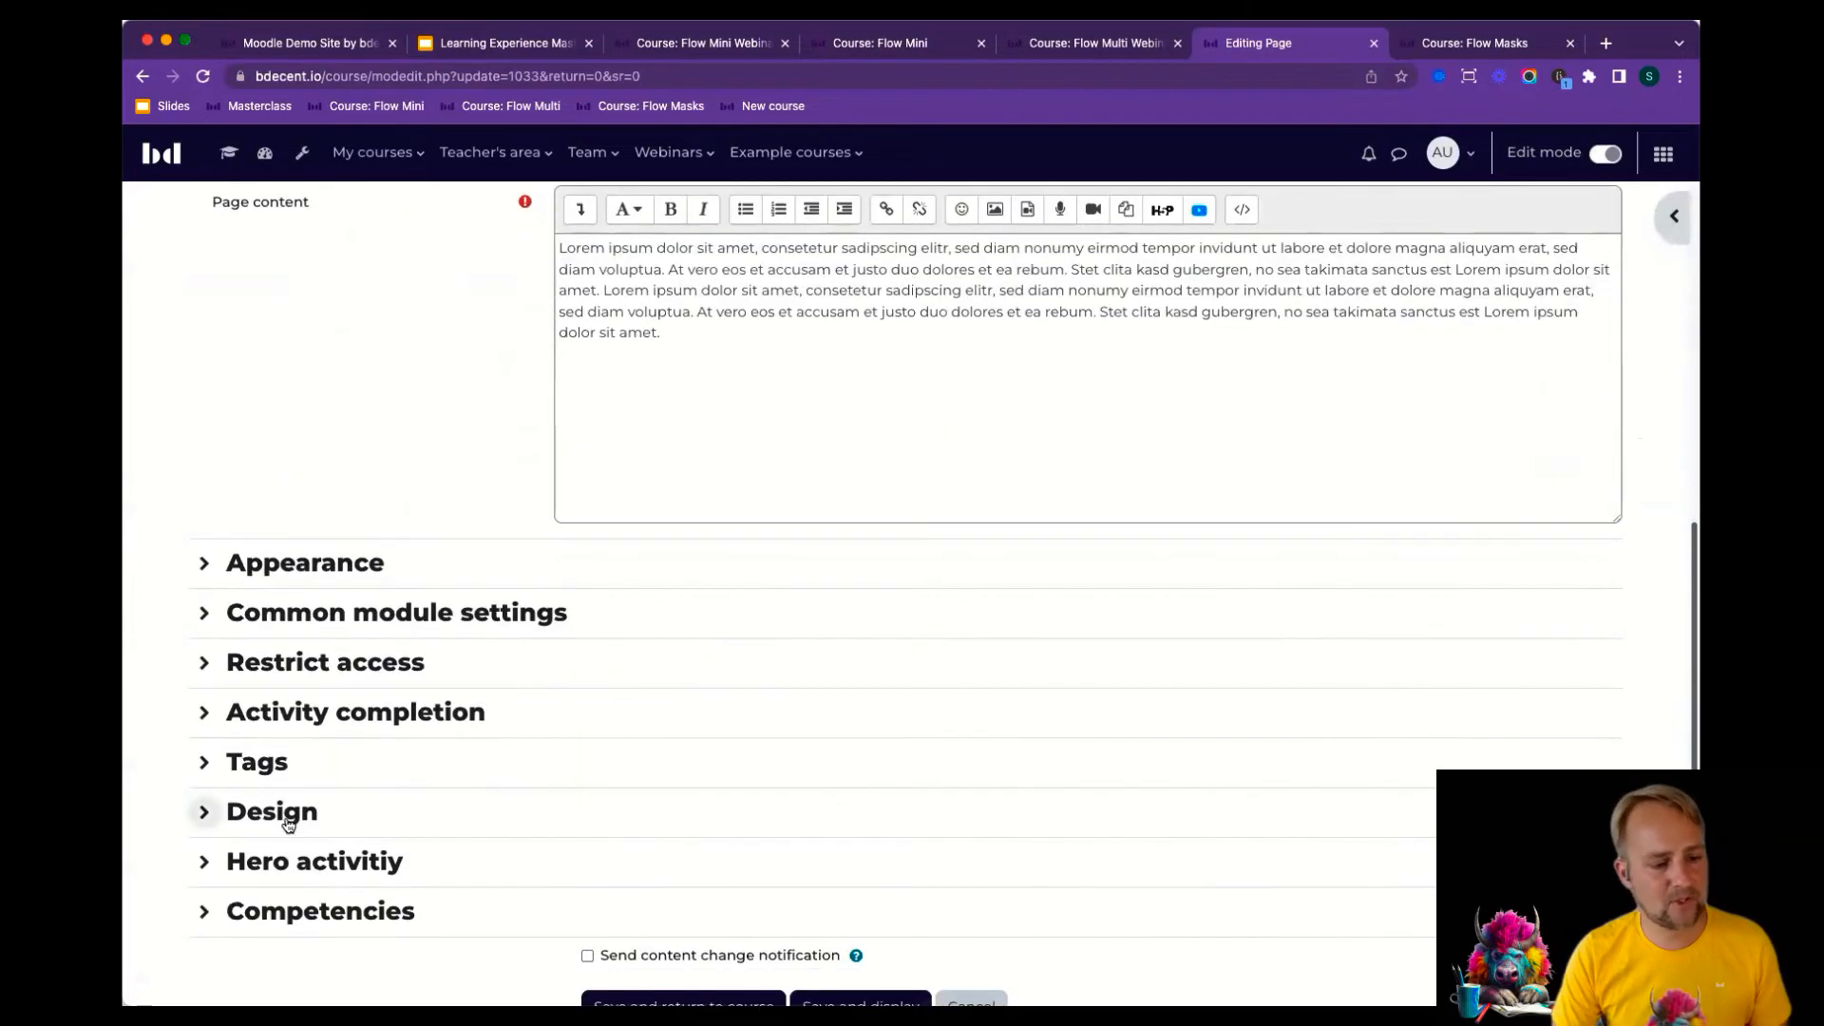
pyautogui.click(302, 817)
pyautogui.scroll(-6, 579, 624)
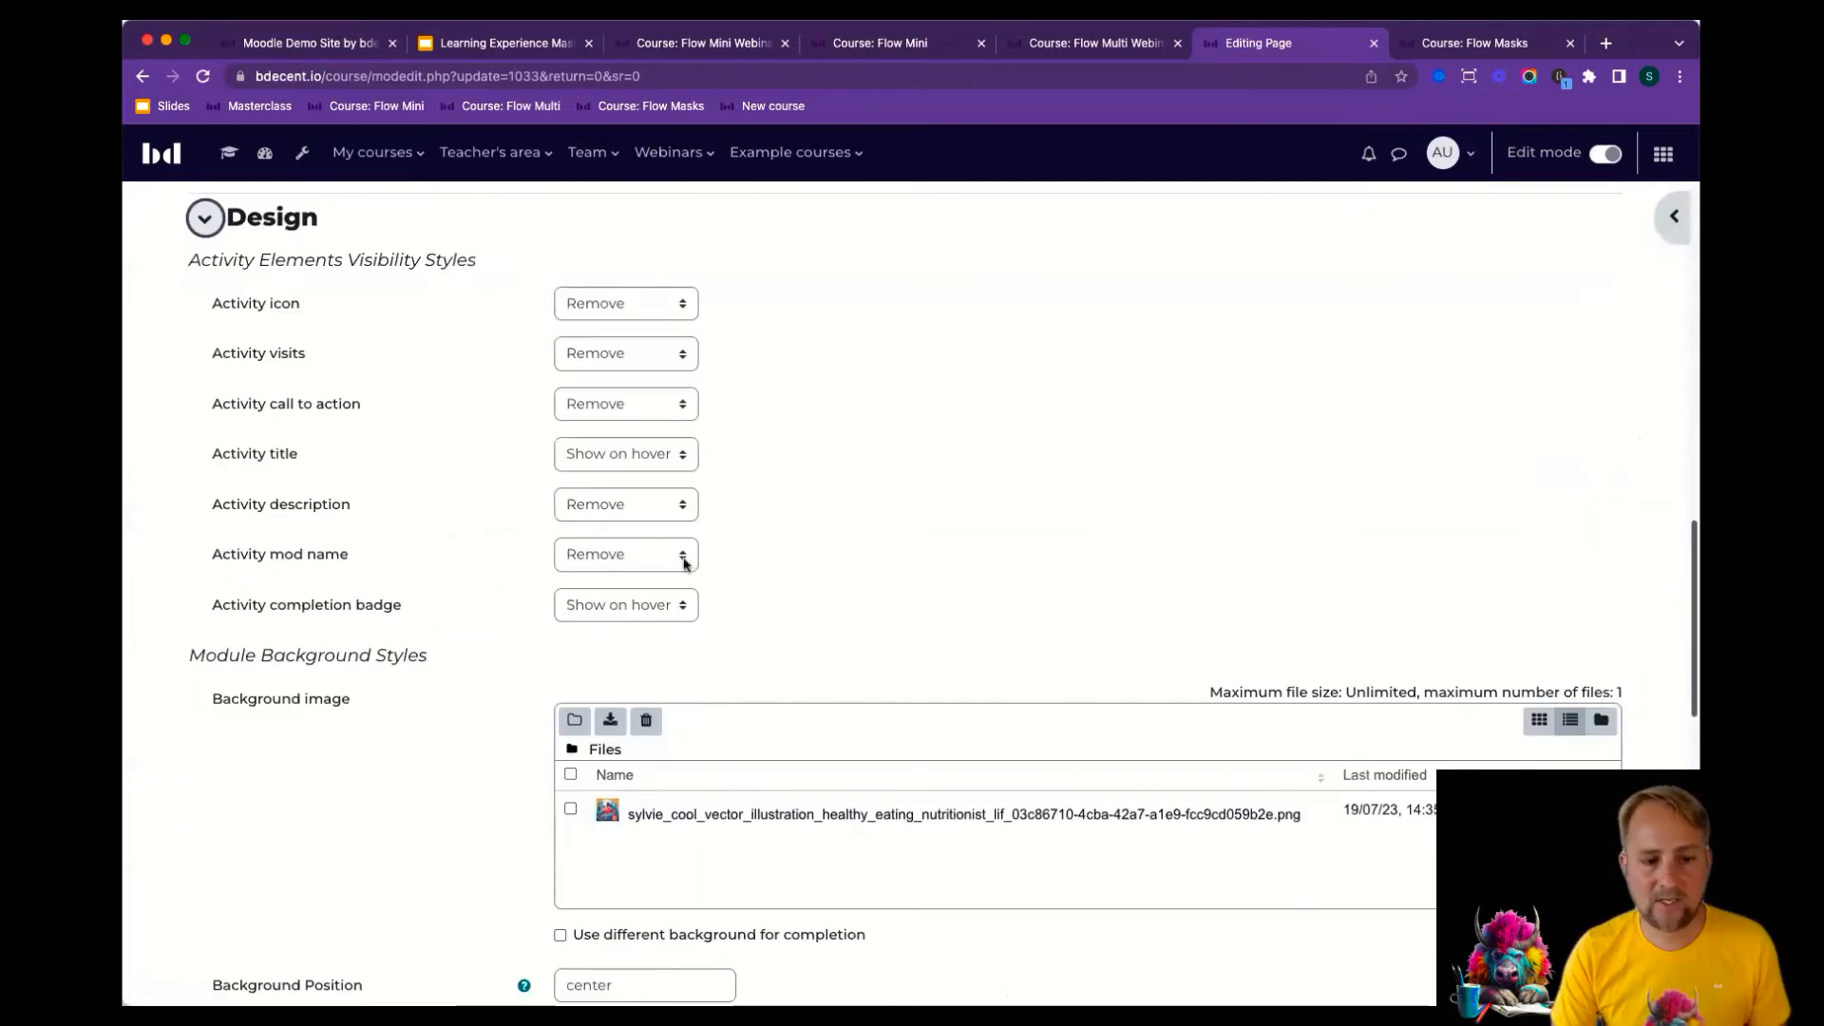
pyautogui.scroll(-4, 932, 325)
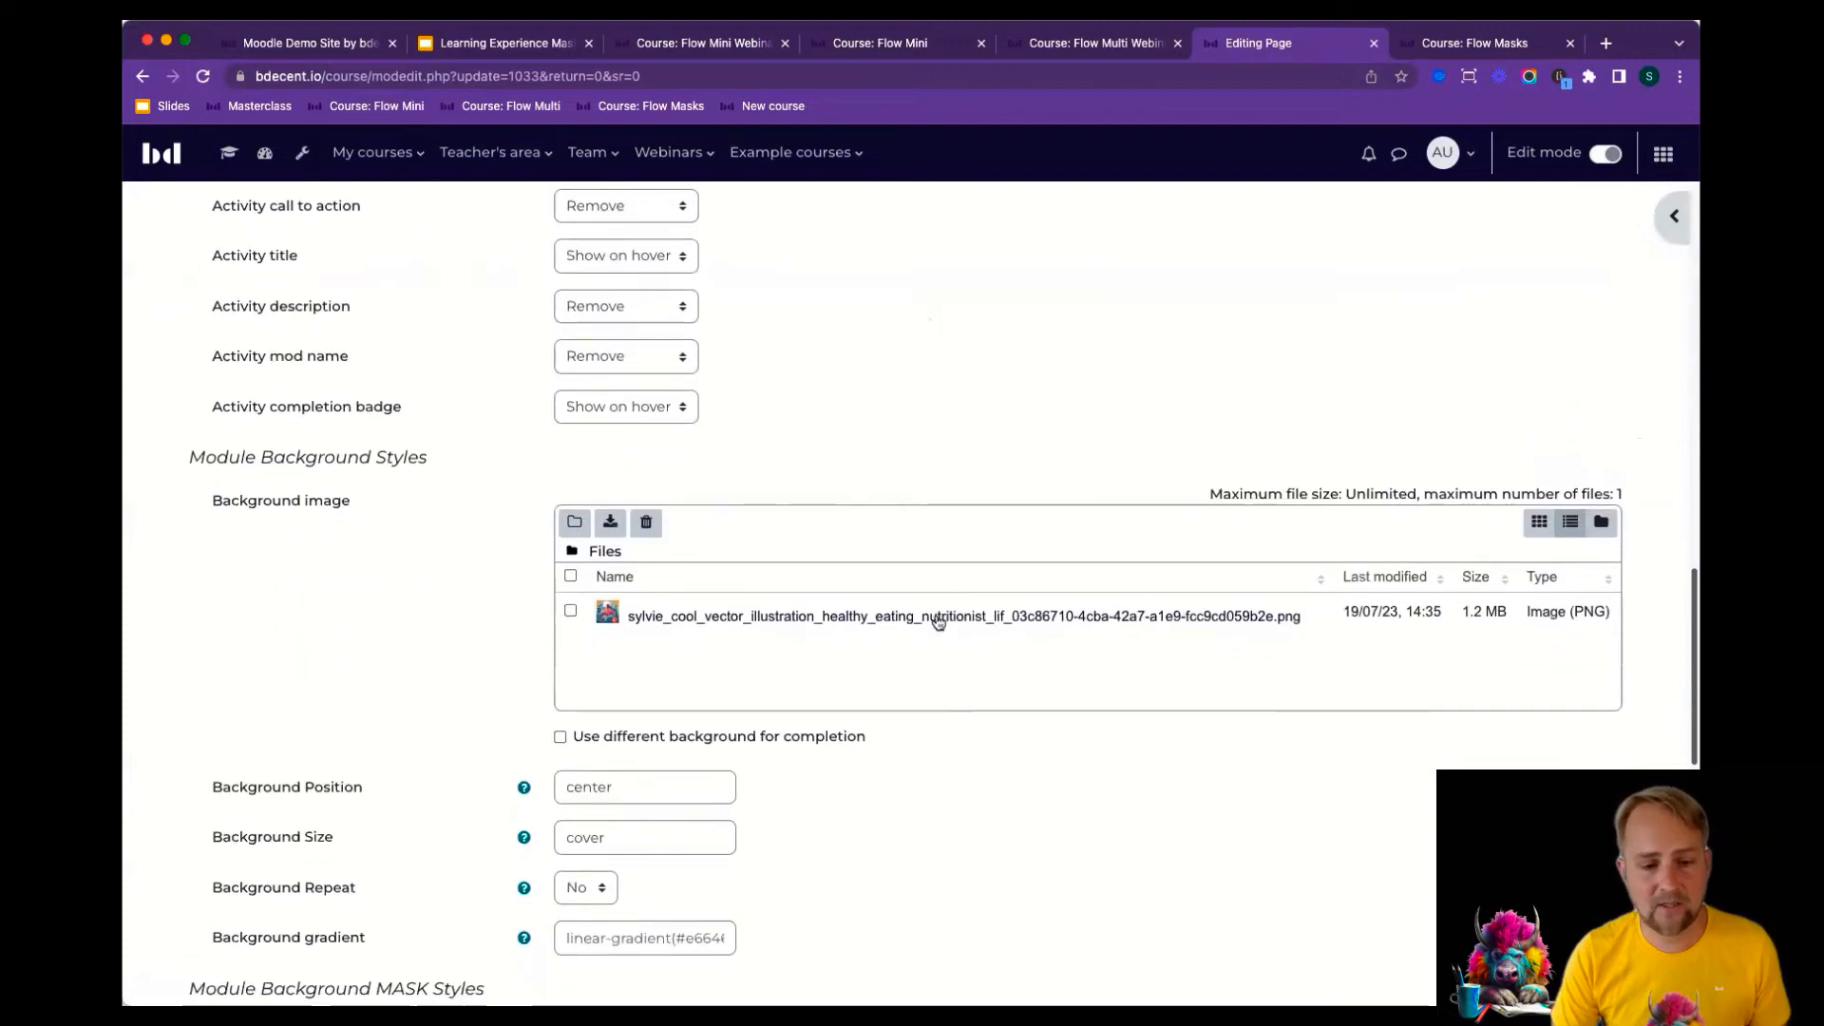
pyautogui.click(937, 616)
pyautogui.click(830, 406)
pyautogui.click(868, 616)
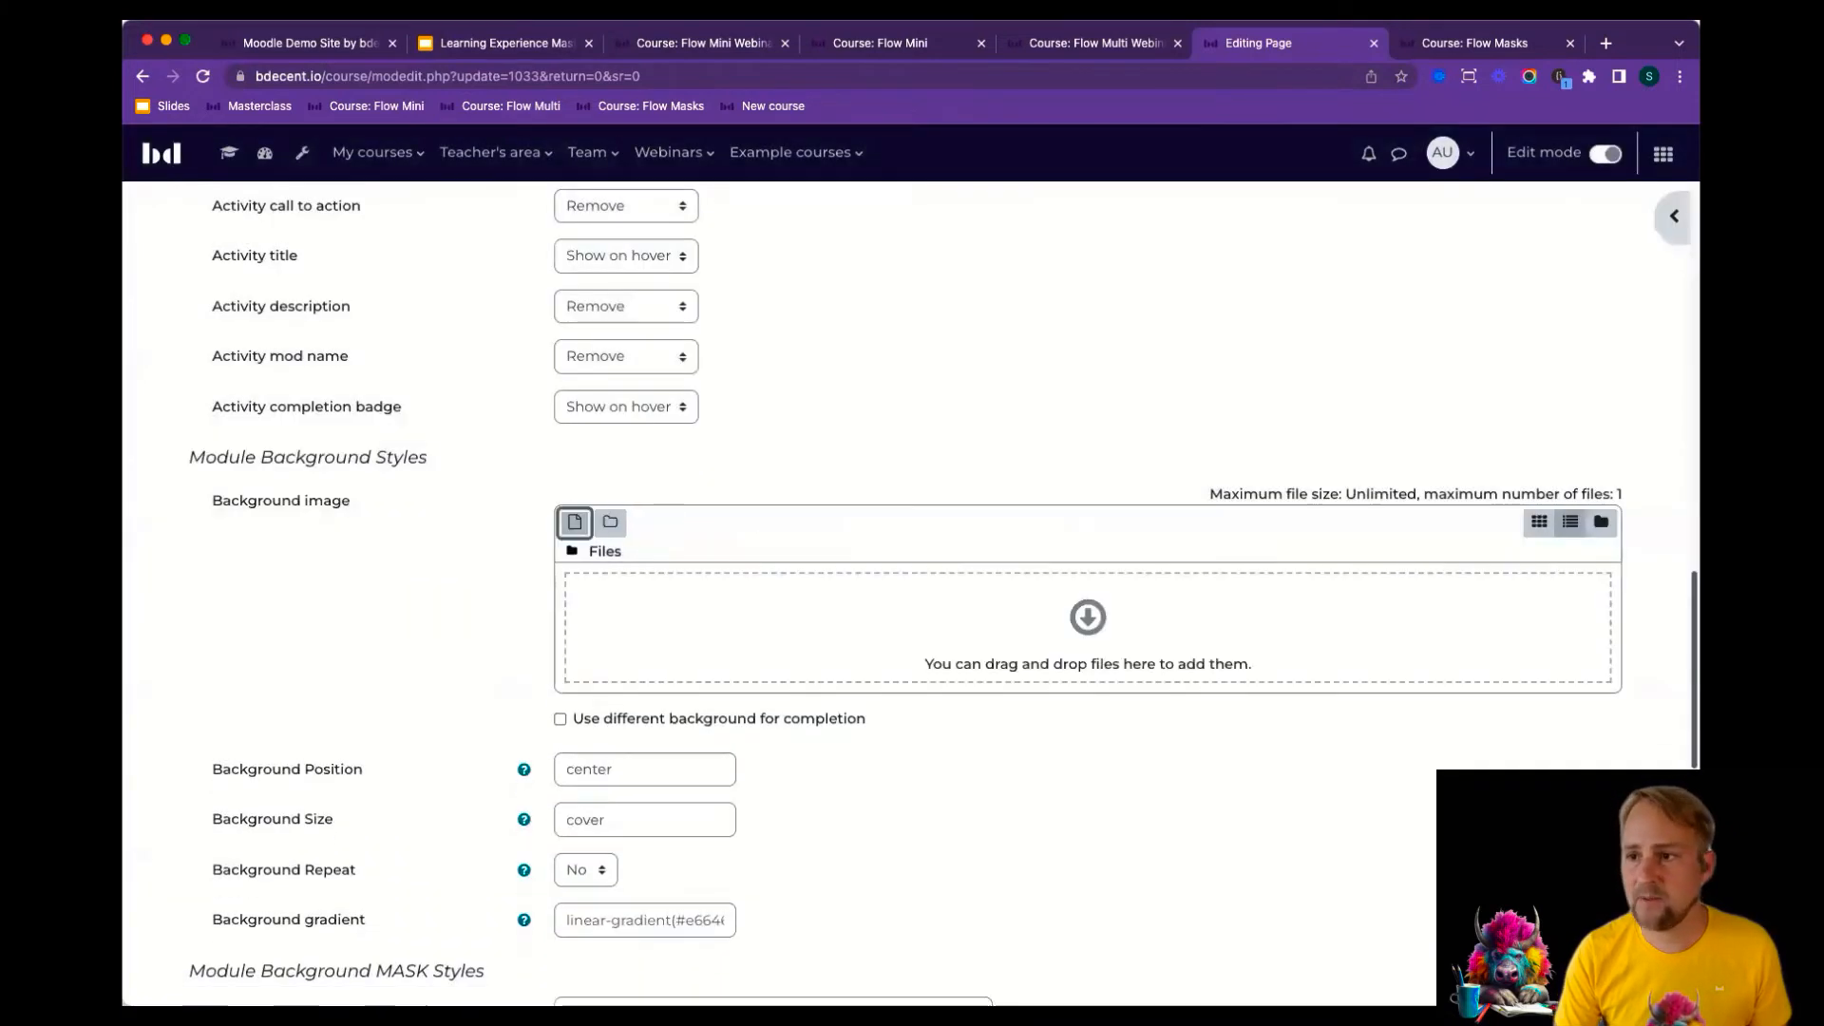
pyautogui.press('super+Tab')
pyautogui.moveTo(1087, 627)
pyautogui.mouseDown()
pyautogui.moveTo(1112, 598)
pyautogui.moveTo(1083, 602)
pyautogui.mouseUp()
# Set the duplicated page's mask image to Number 2, save it and return to the course.
pyautogui.scroll(-6, 675, 606)
pyautogui.click(691, 454)
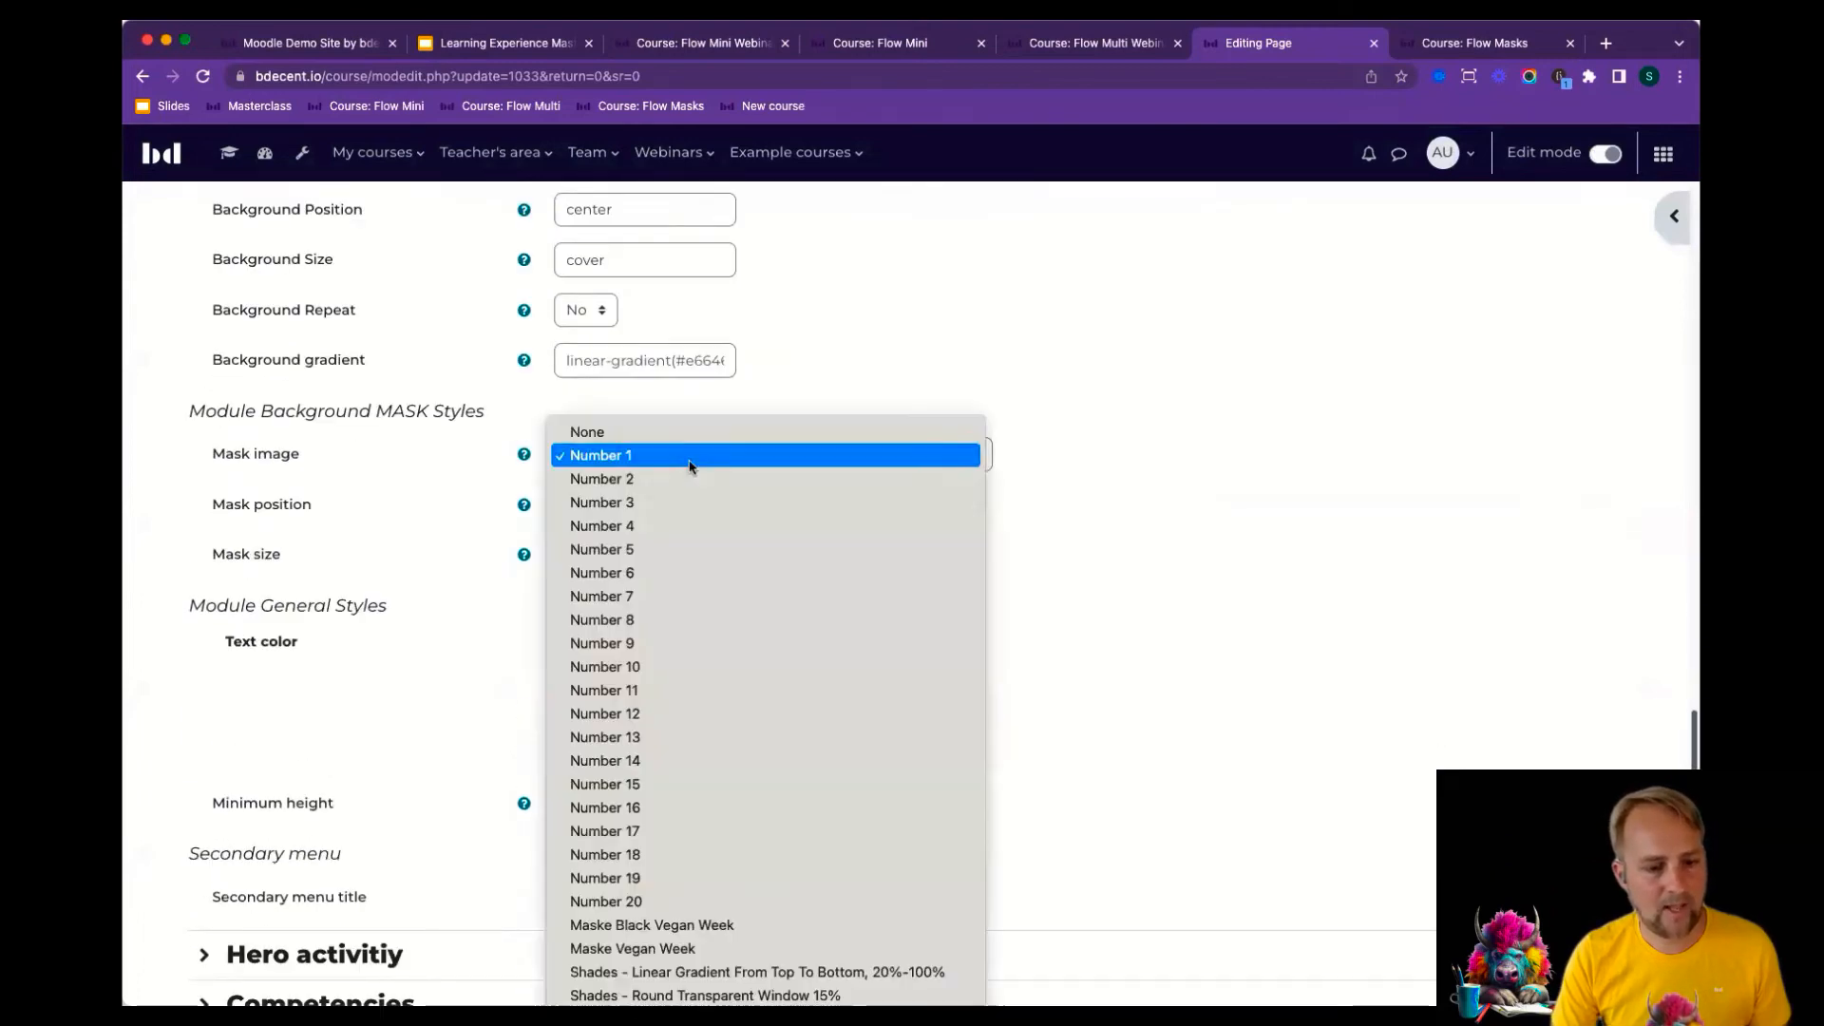
pyautogui.click(692, 476)
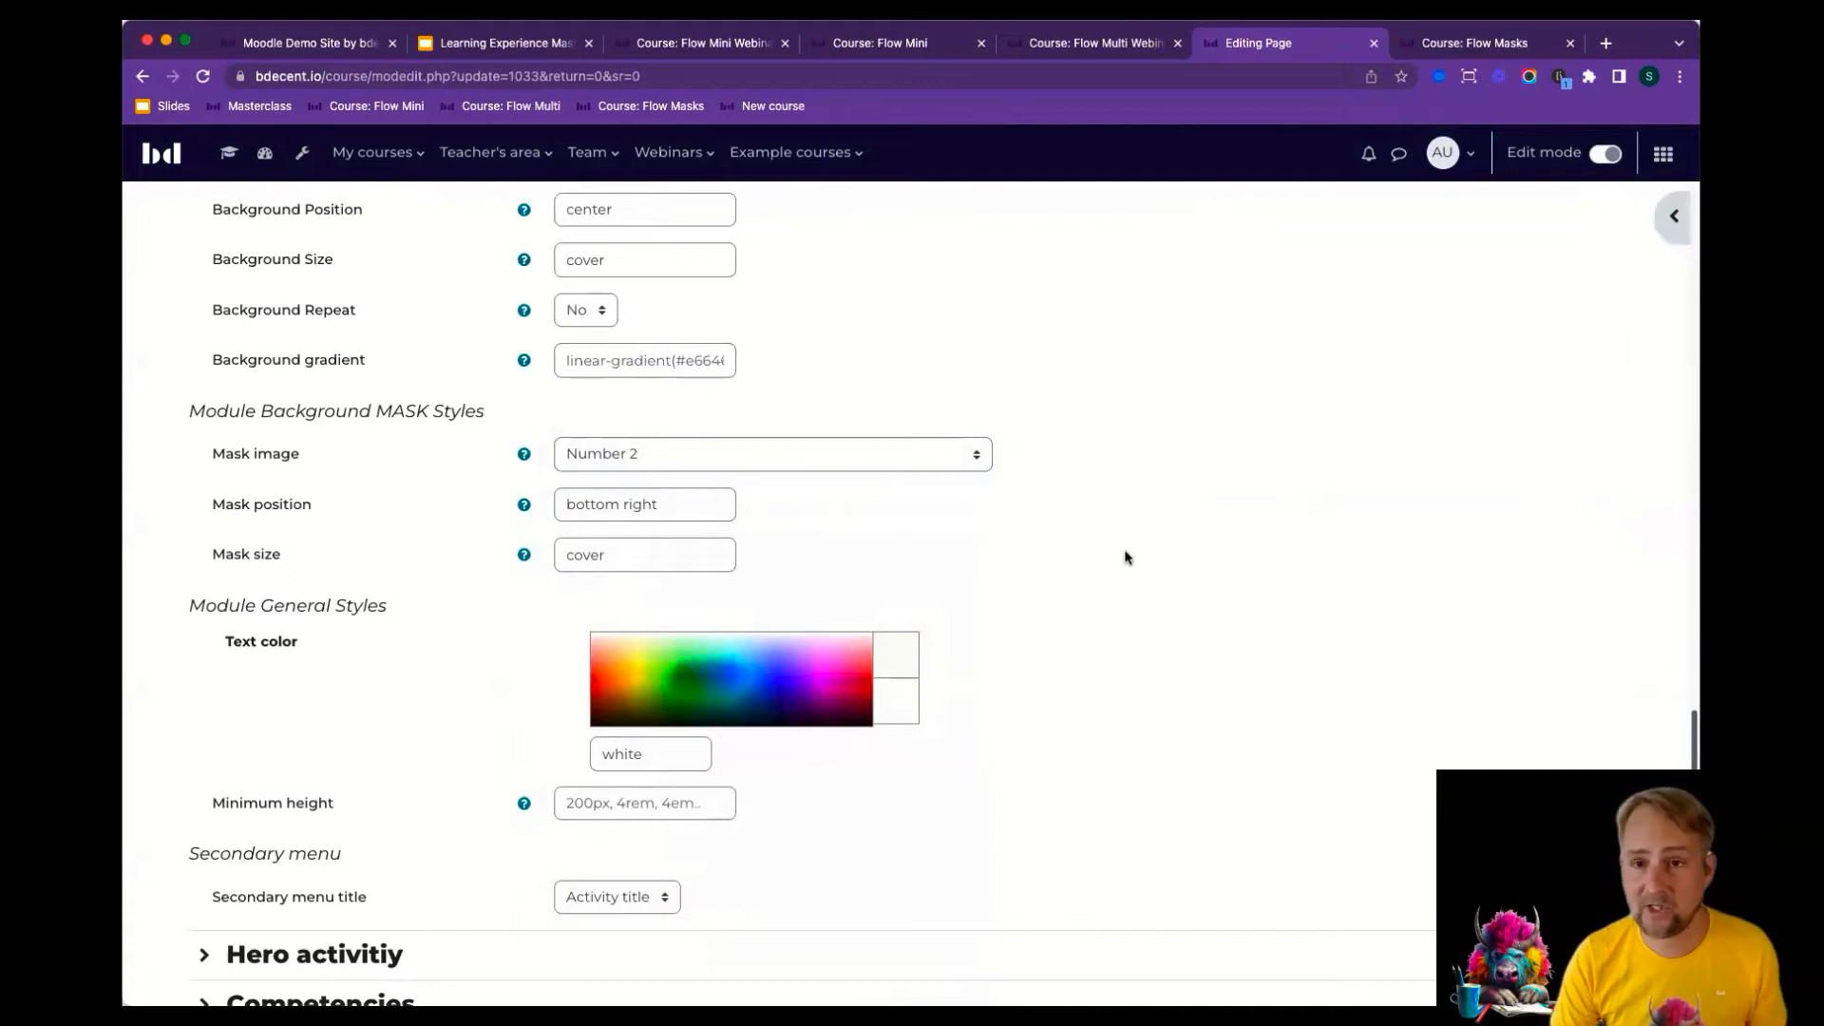
pyautogui.scroll(-5, 1127, 558)
pyautogui.click(694, 708)
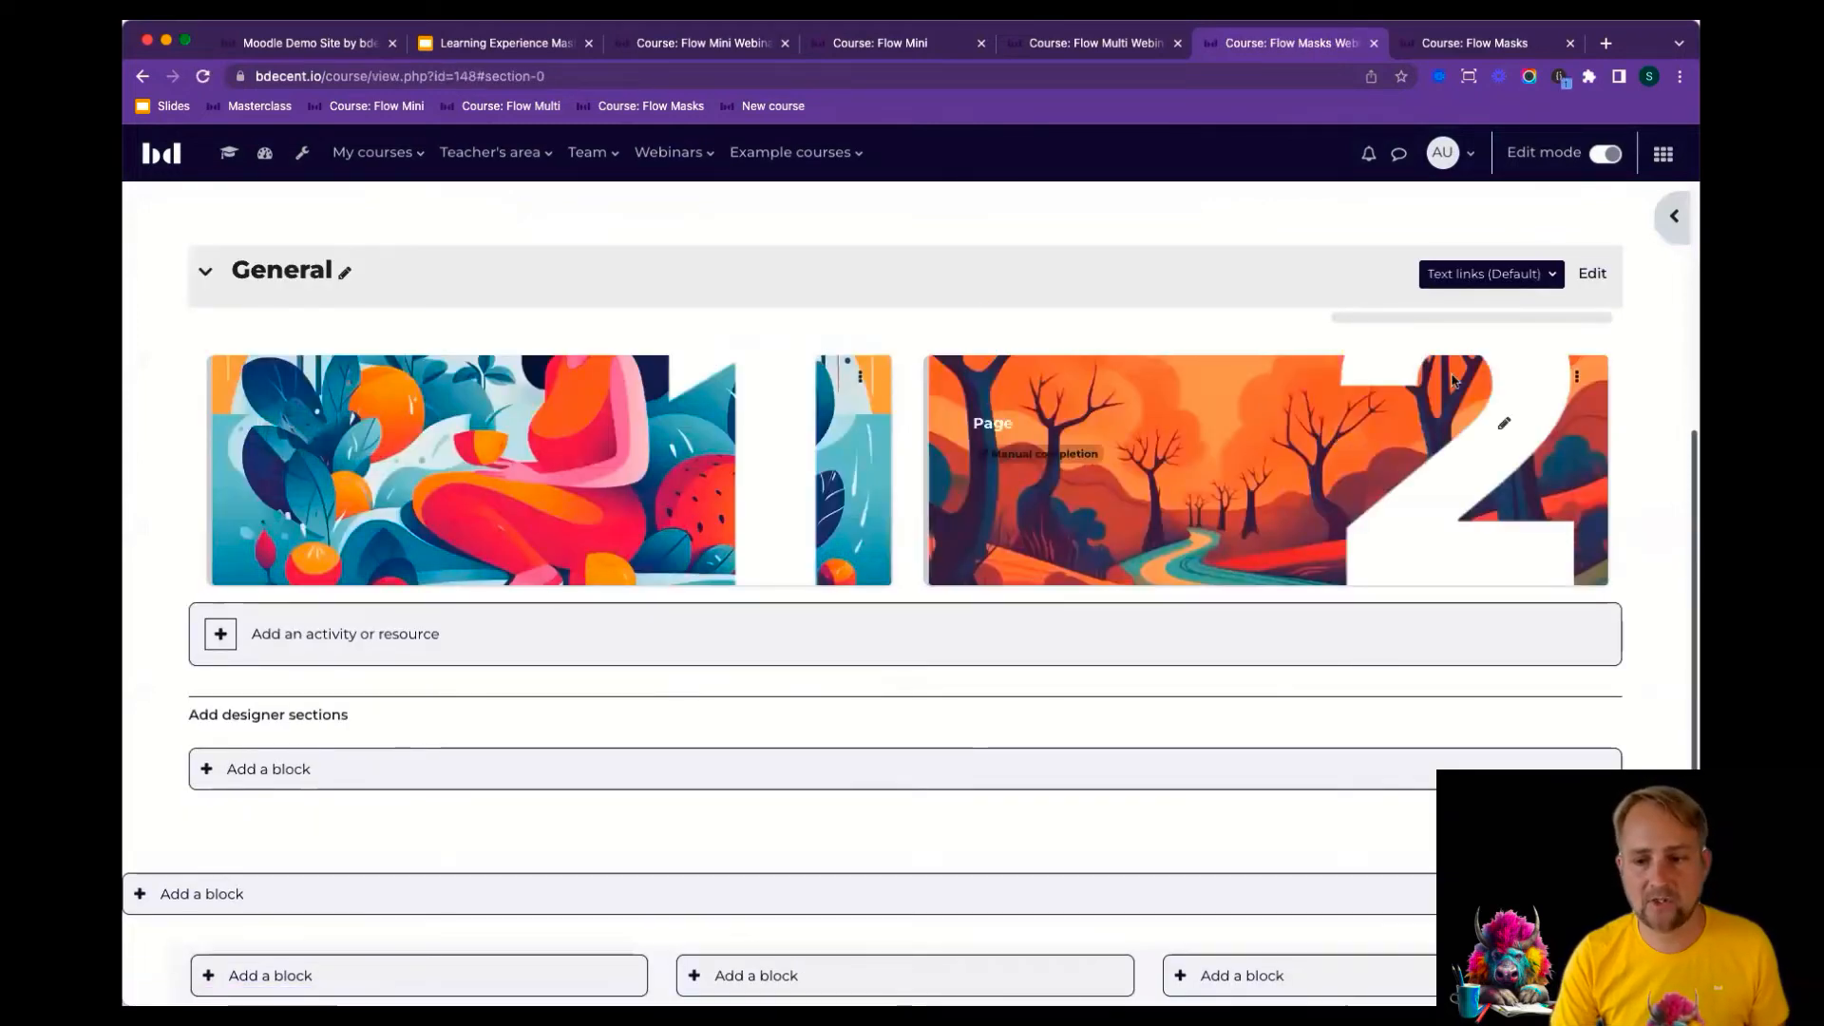
# Duplicate the page activity with the Number 2 mask and open the new copy's settings.
pyautogui.click(1576, 376)
pyautogui.click(1478, 419)
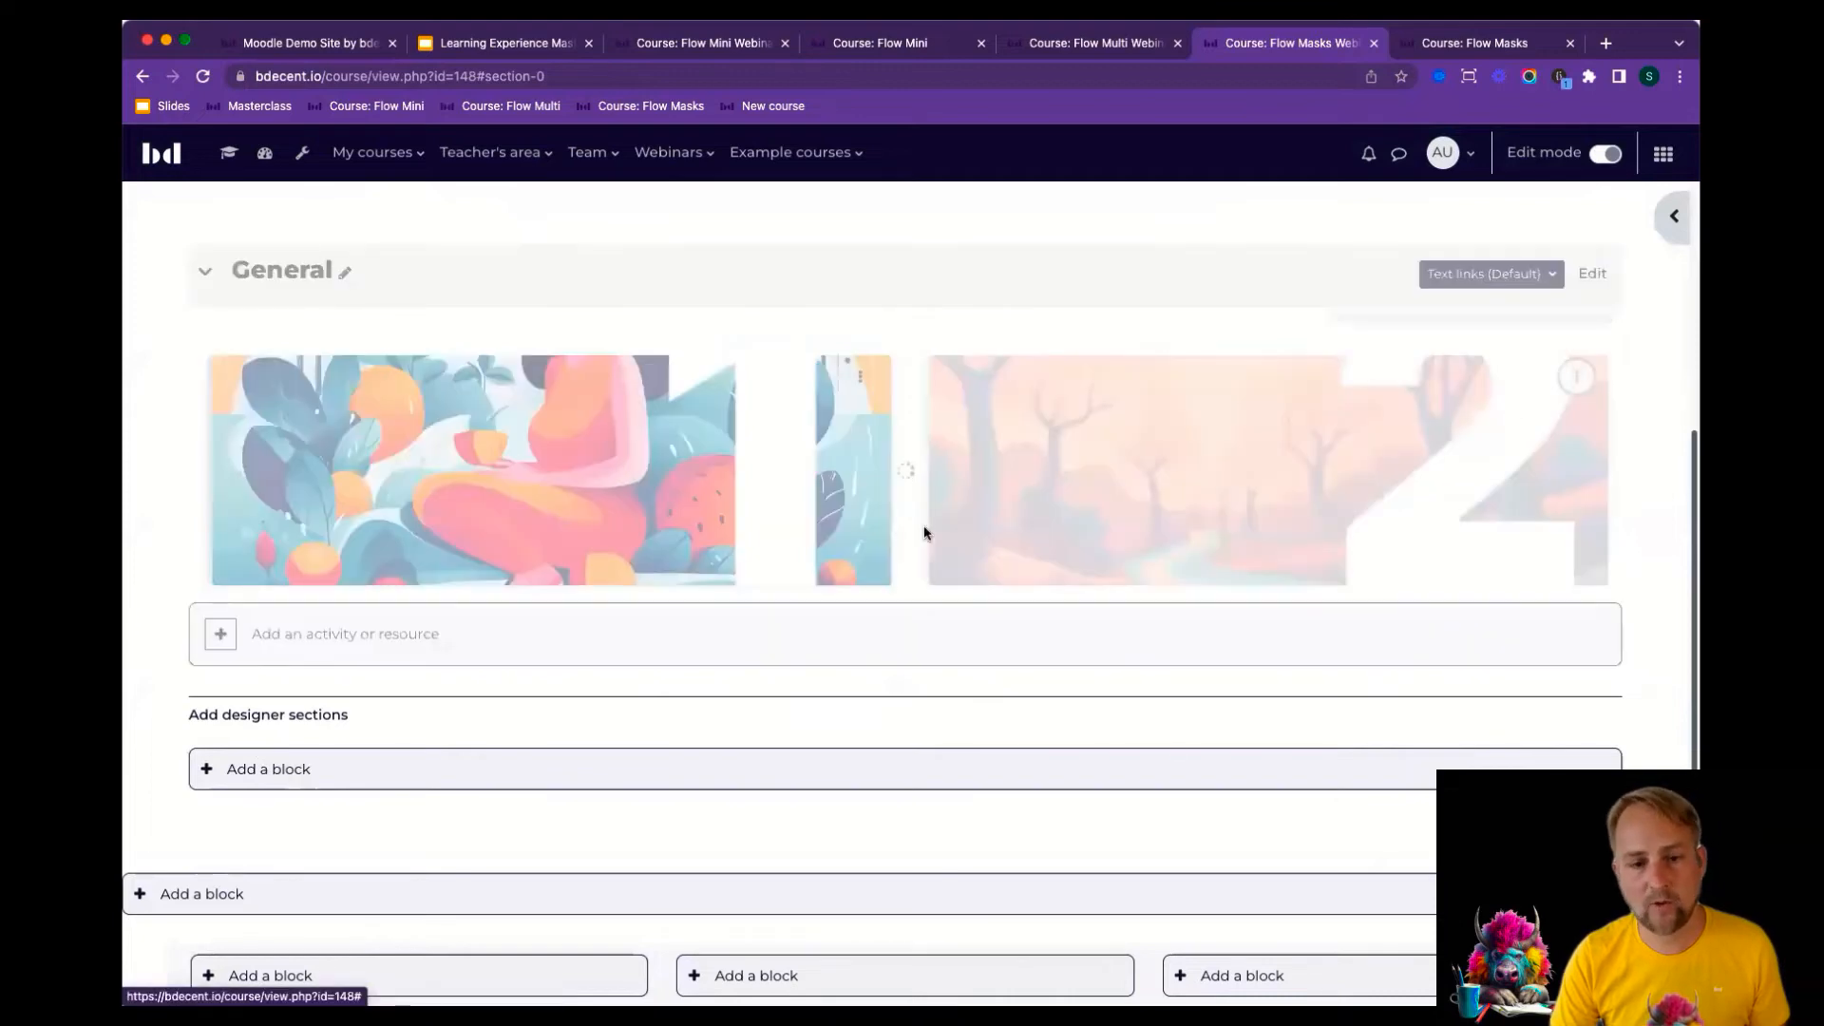
pyautogui.click(1585, 367)
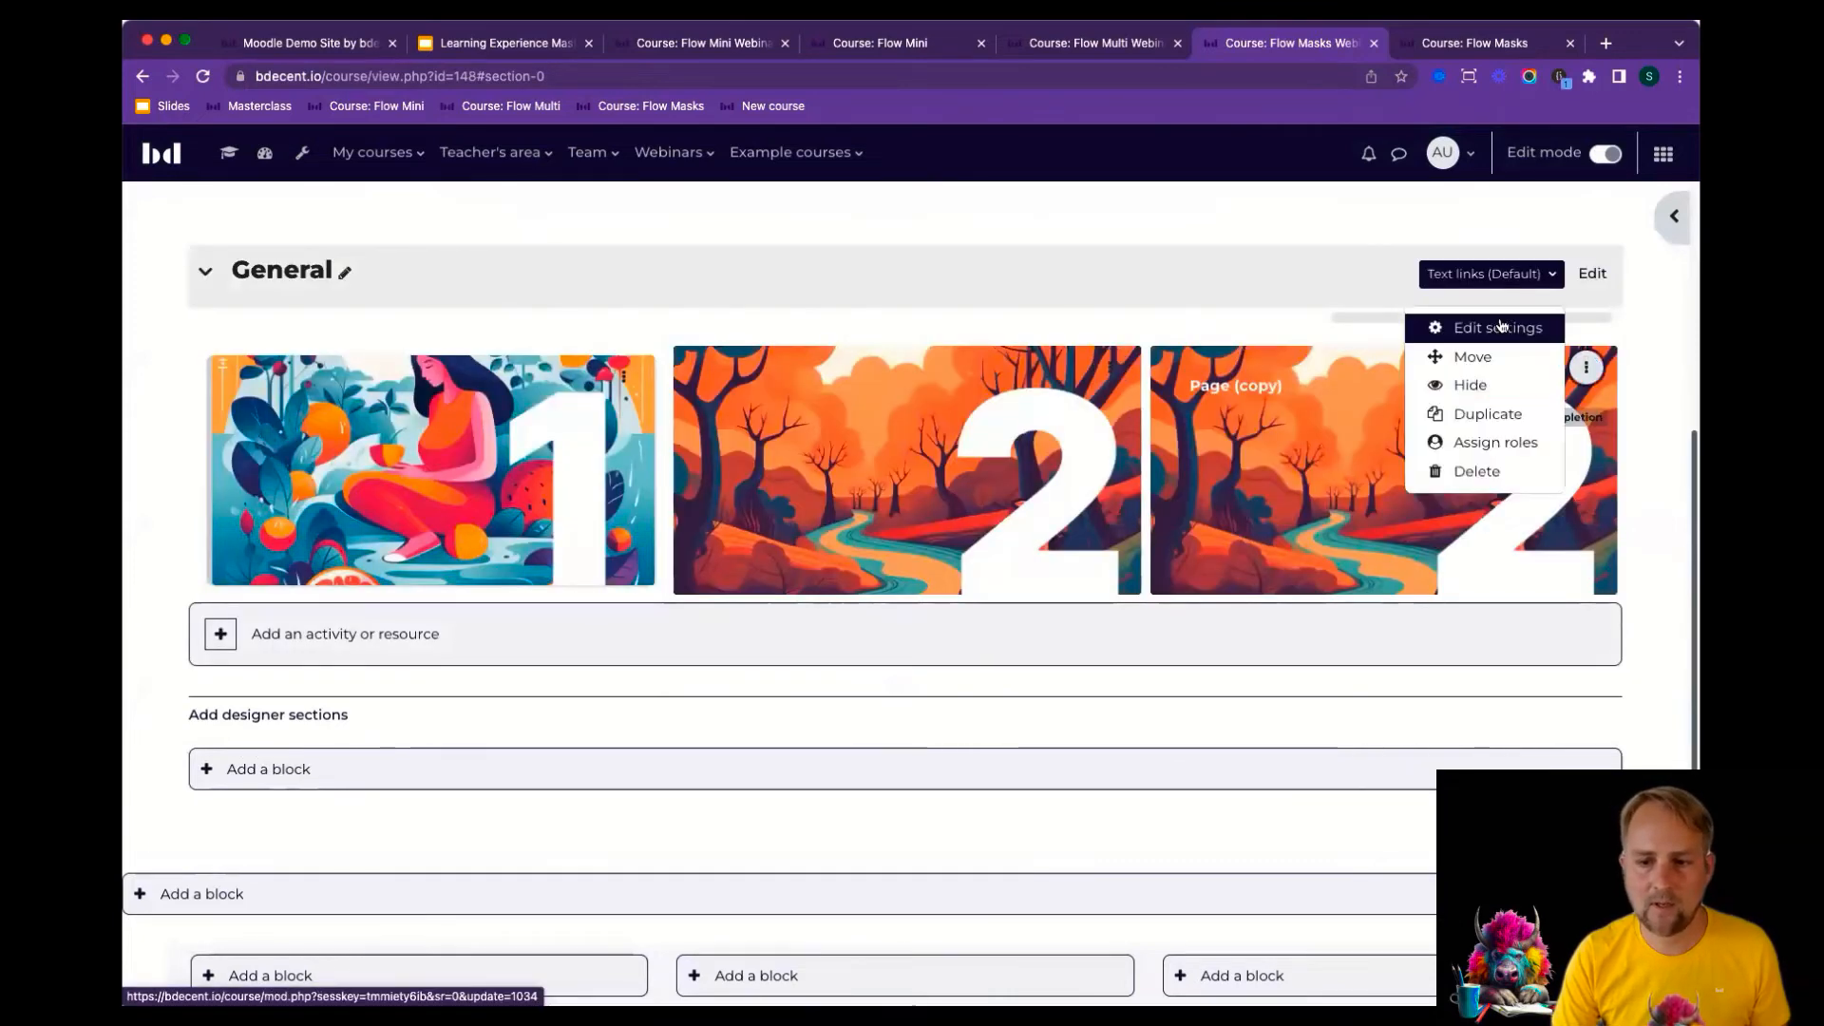
pyautogui.click(1499, 327)
# Rename the third page activity as "Page".
pyautogui.scroll(-2, 579, 437)
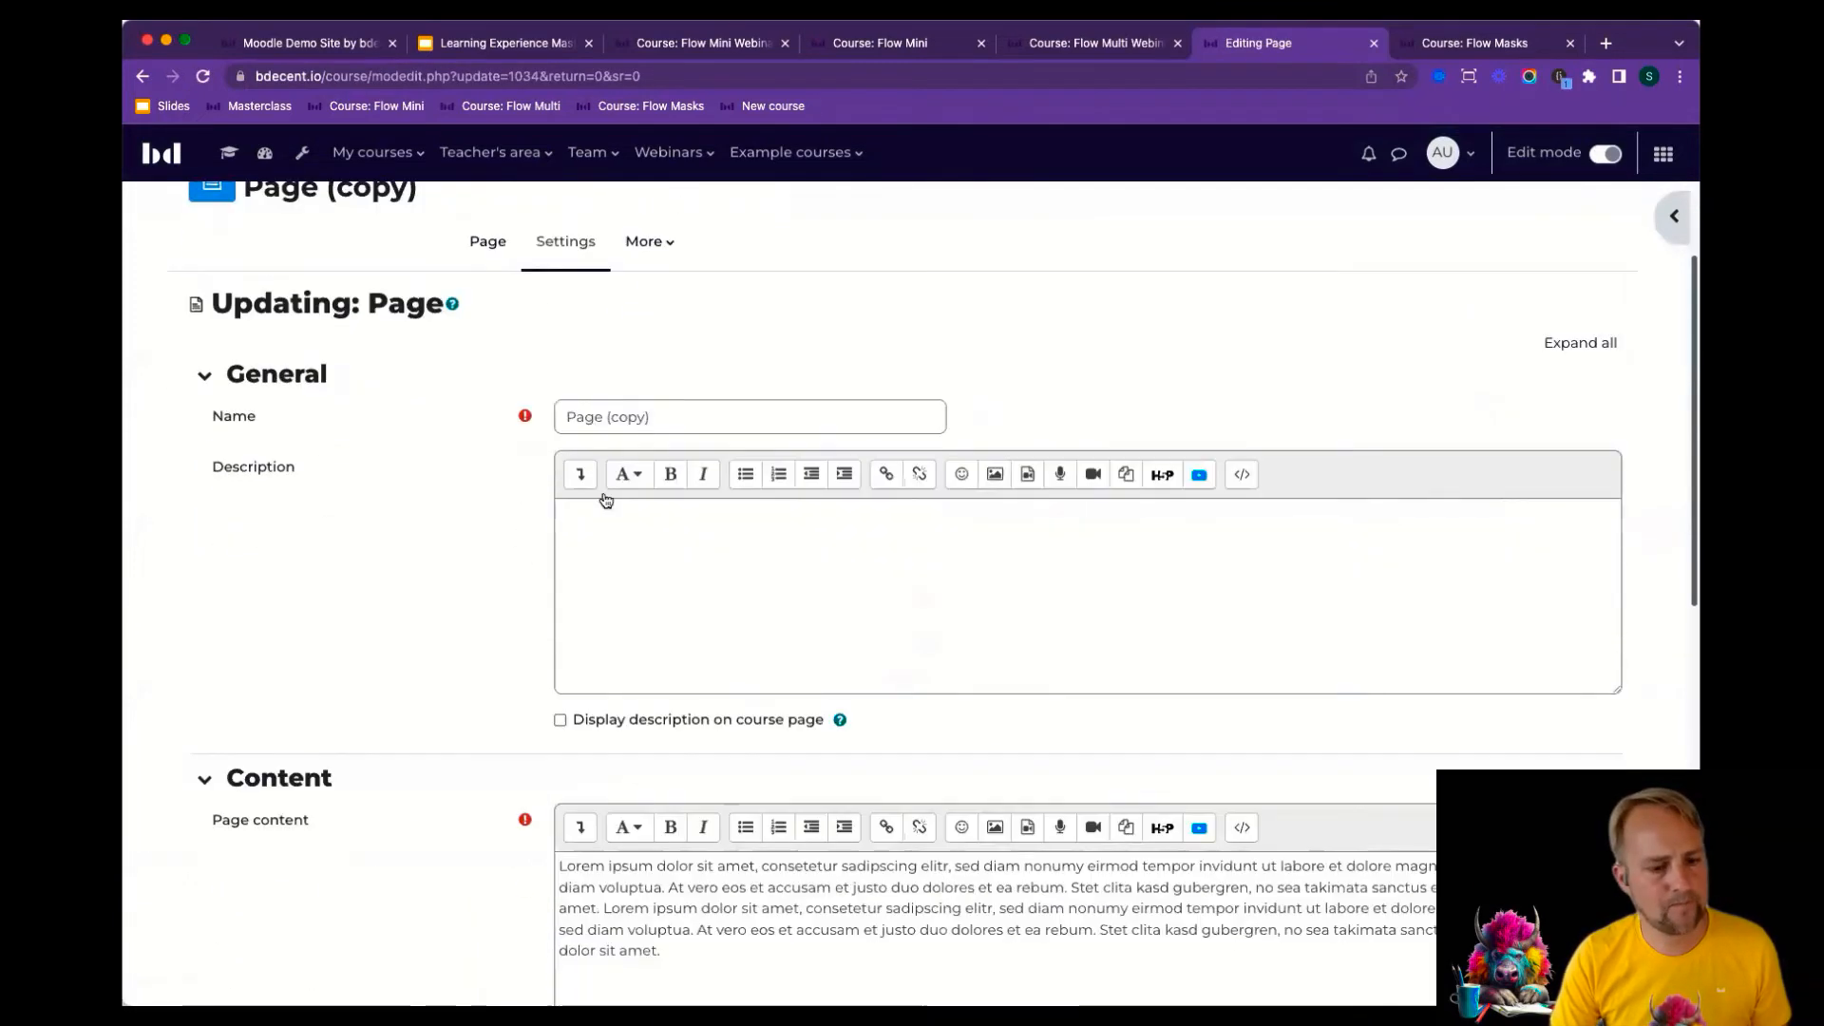
pyautogui.doubleClick(607, 418)
pyautogui.press('BackSpace')
pyautogui.press('super+a')
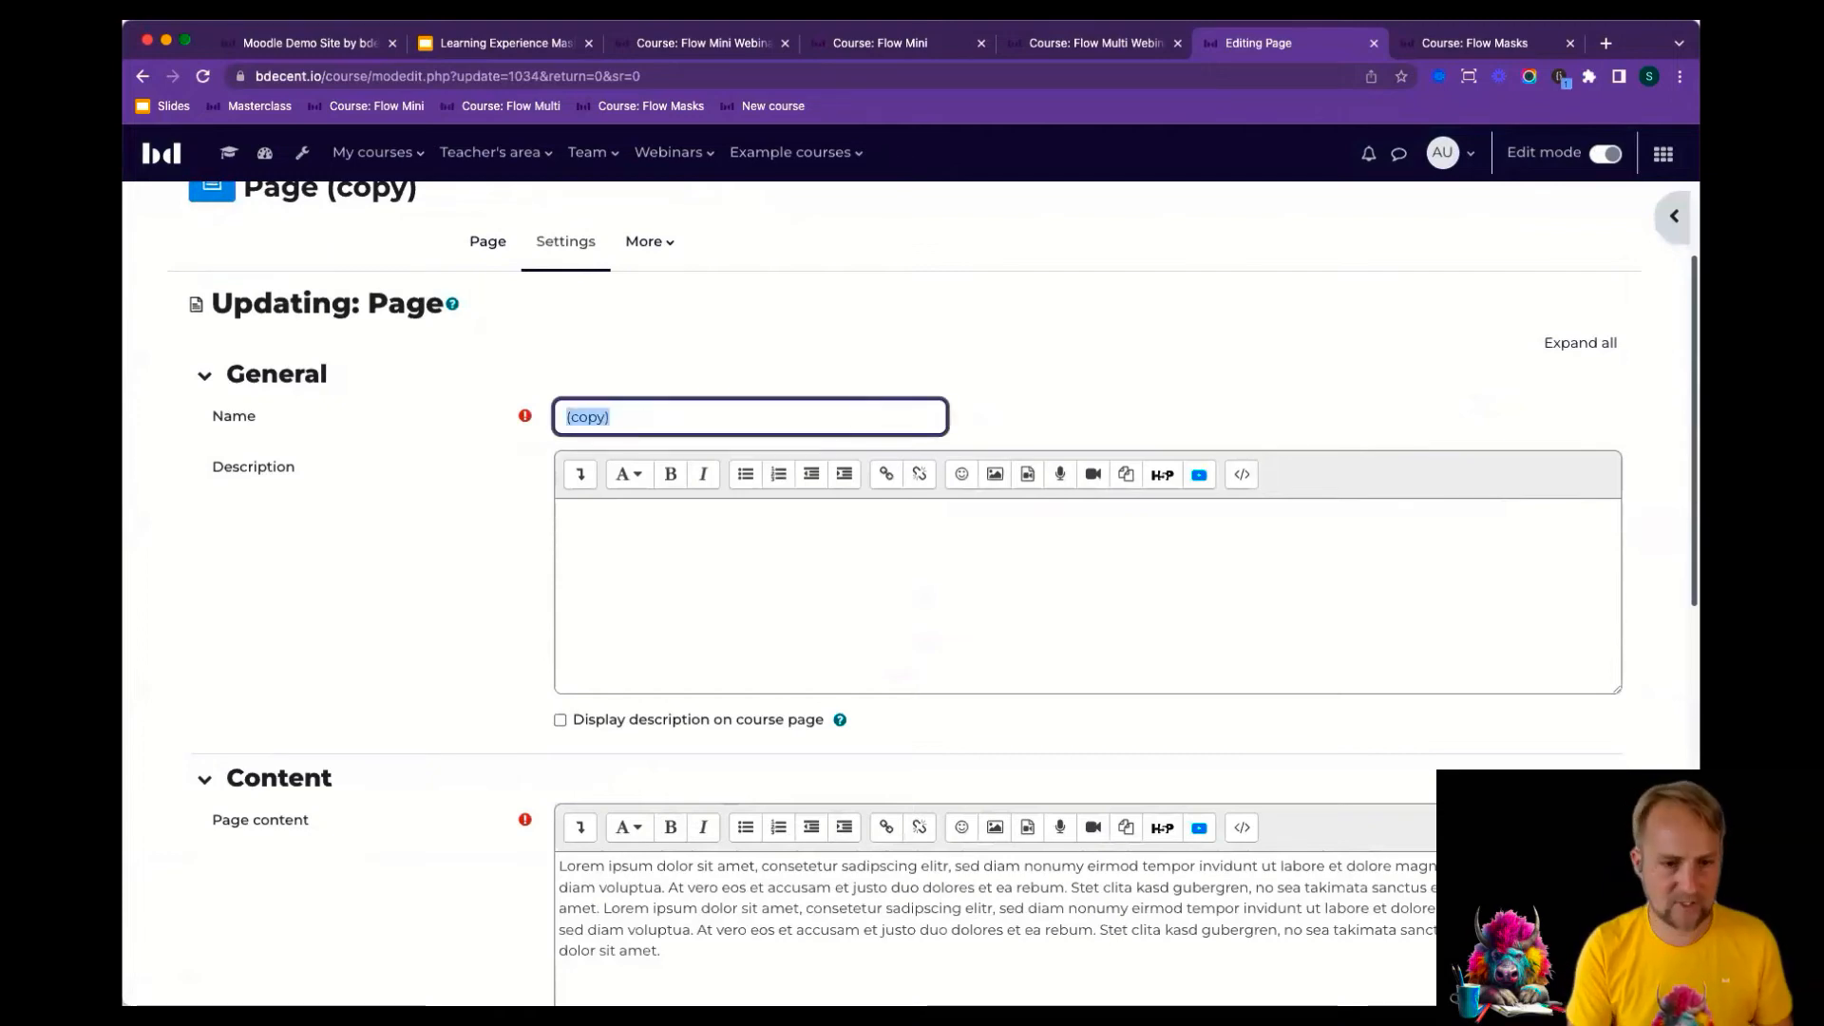
pyautogui.write('Page')
pyautogui.click(416, 563)
# Replace the third page's background image with the illustration of a woman sitting by a lake.
pyautogui.scroll(-10, 416, 562)
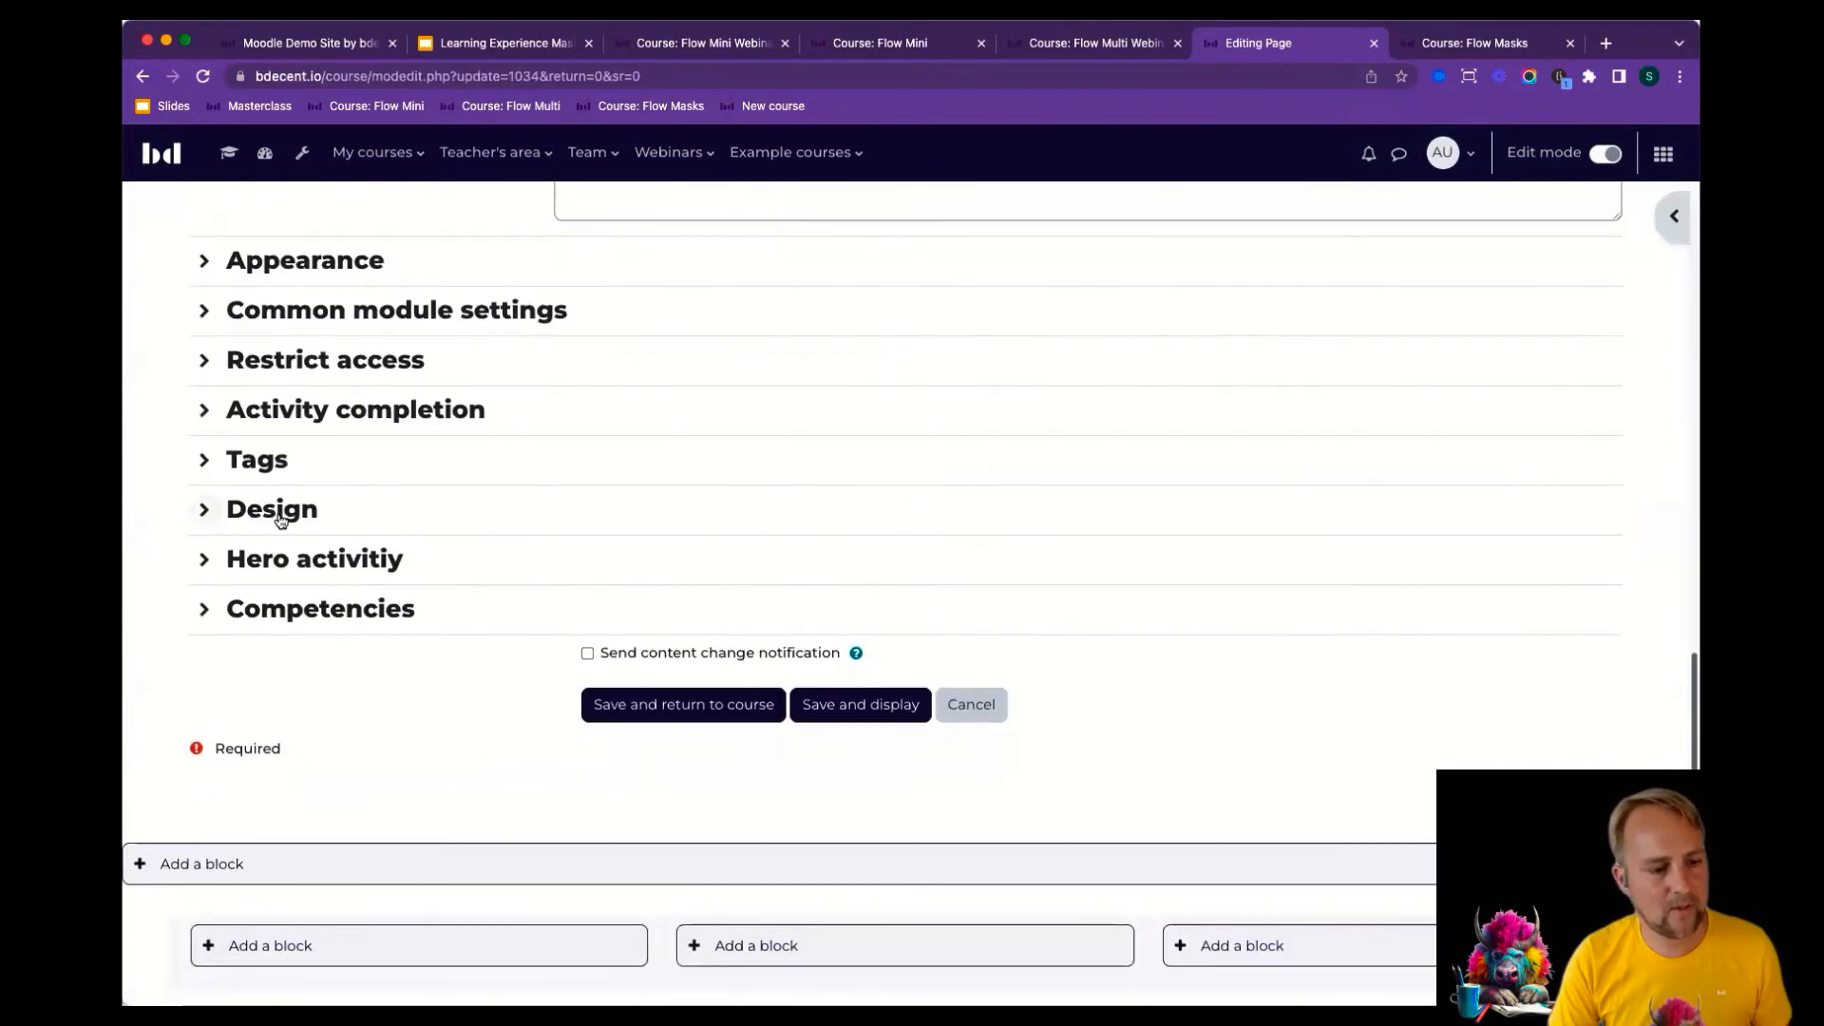
pyautogui.click(280, 521)
pyautogui.scroll(-8, 808, 380)
pyautogui.click(808, 368)
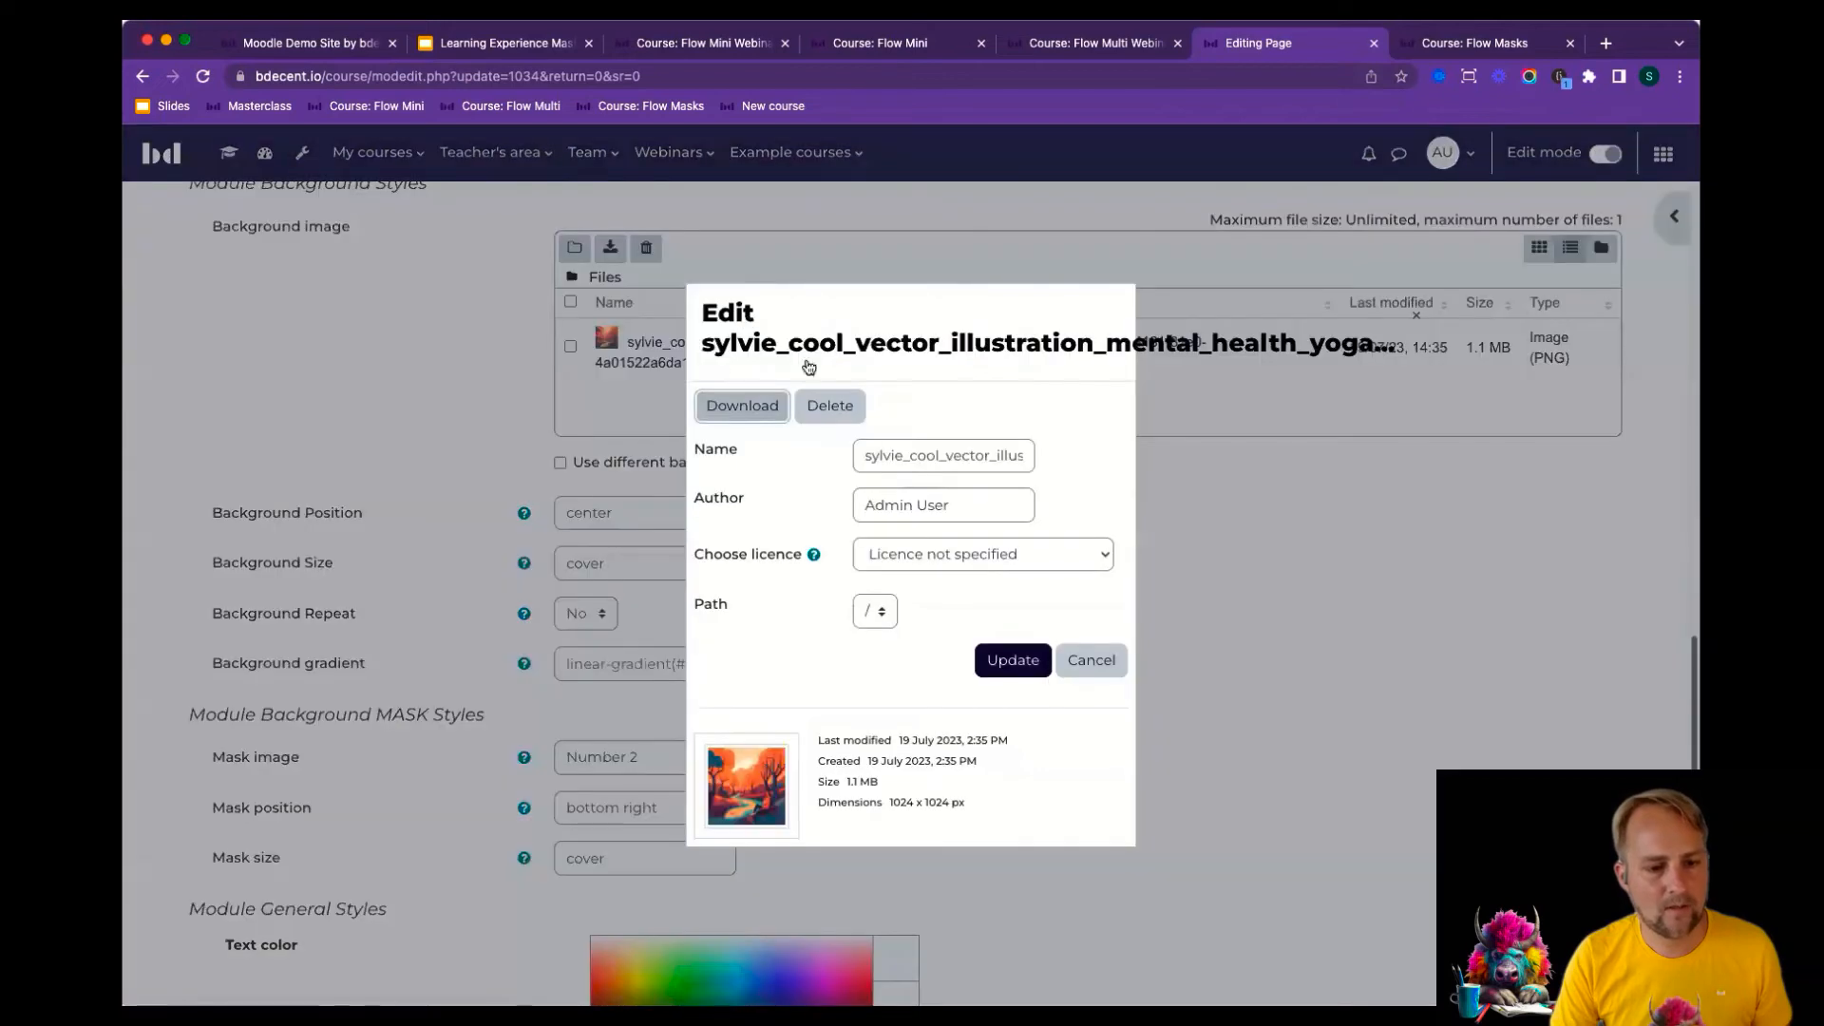
pyautogui.click(829, 405)
pyautogui.click(869, 618)
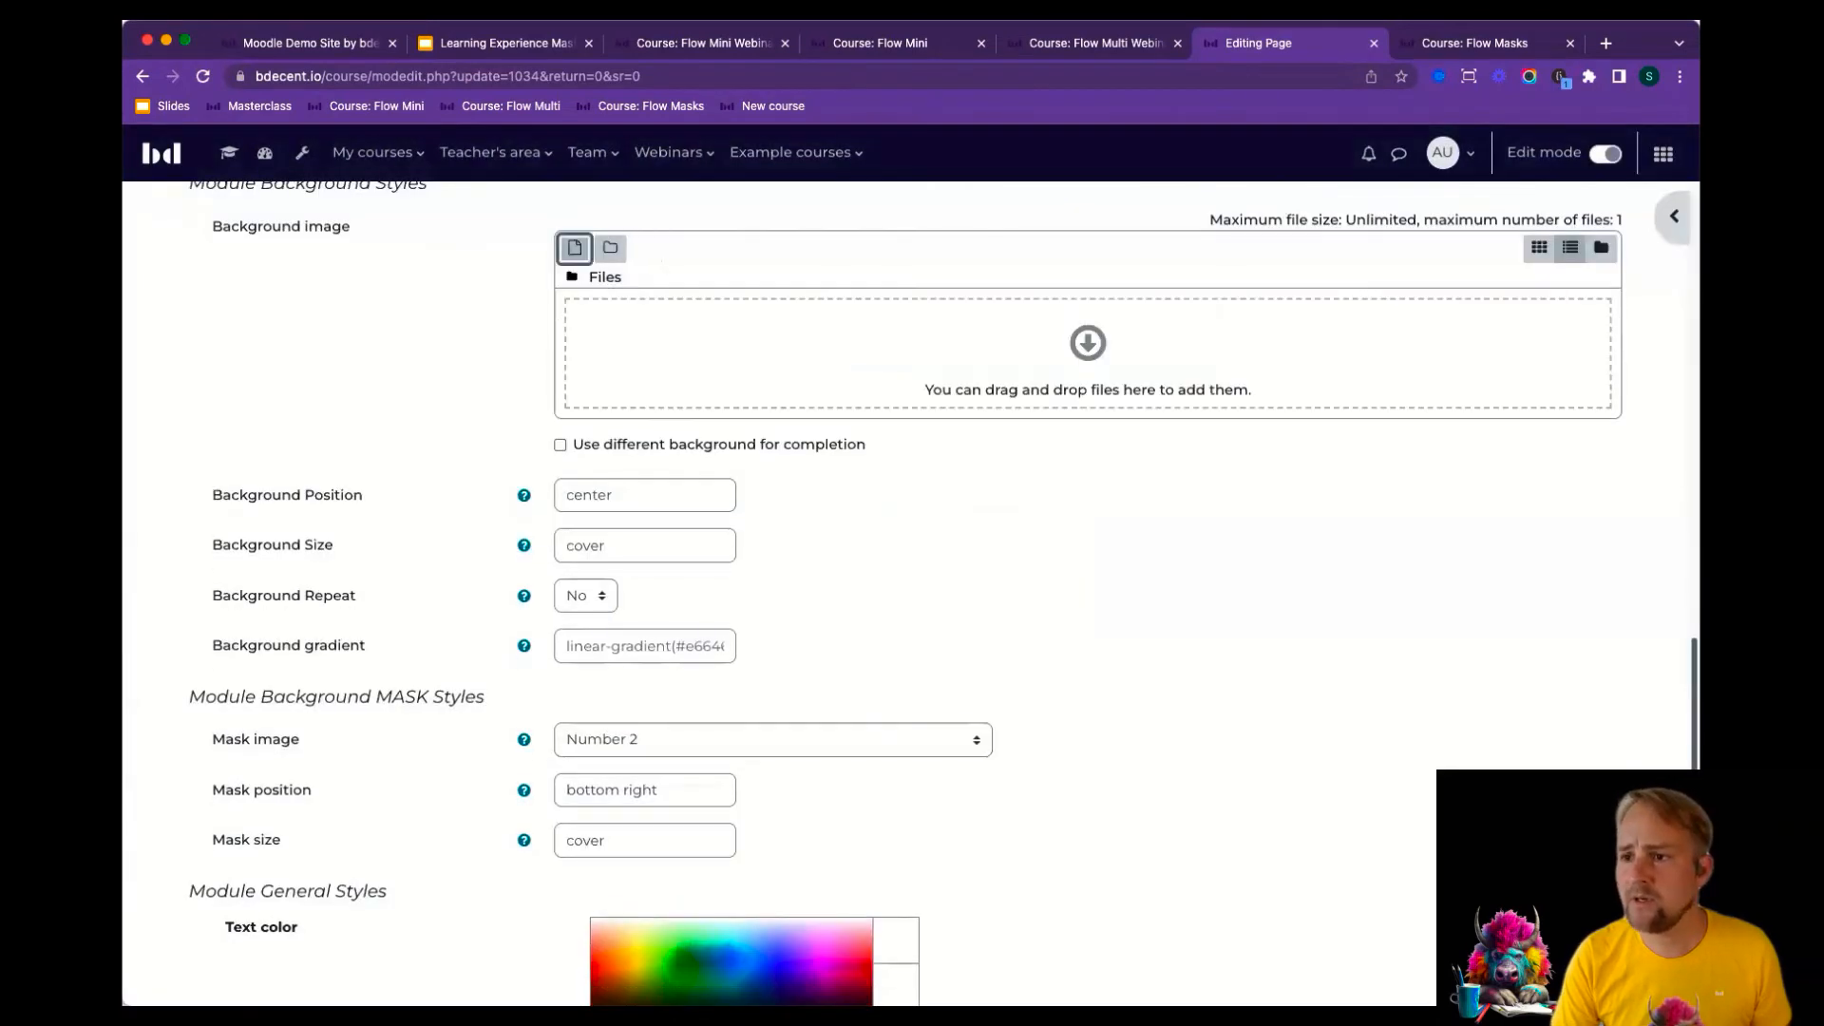
pyautogui.press('super+Tab')
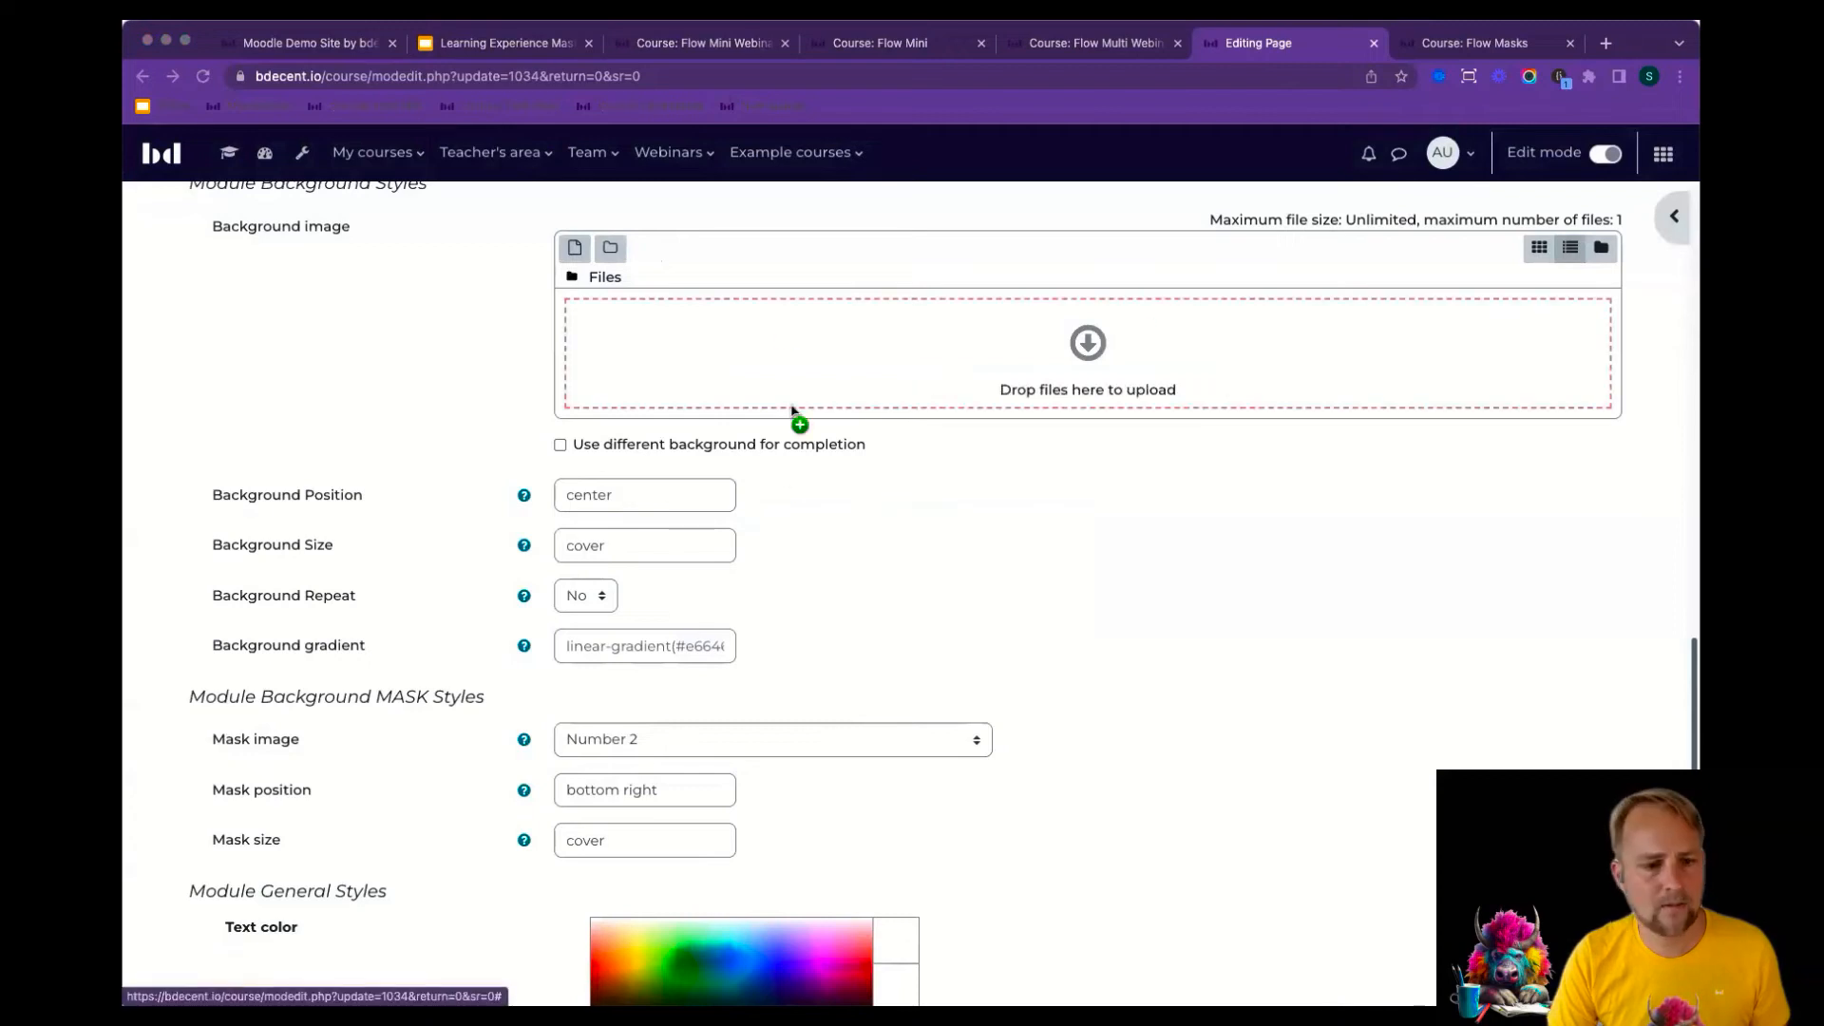
pyautogui.moveTo(794, 416); pyautogui.dragTo(782, 344)
# Set the third page's mask image to Number 3, save it and return to the course.
pyautogui.scroll(-3, 711, 622)
pyautogui.click(708, 600)
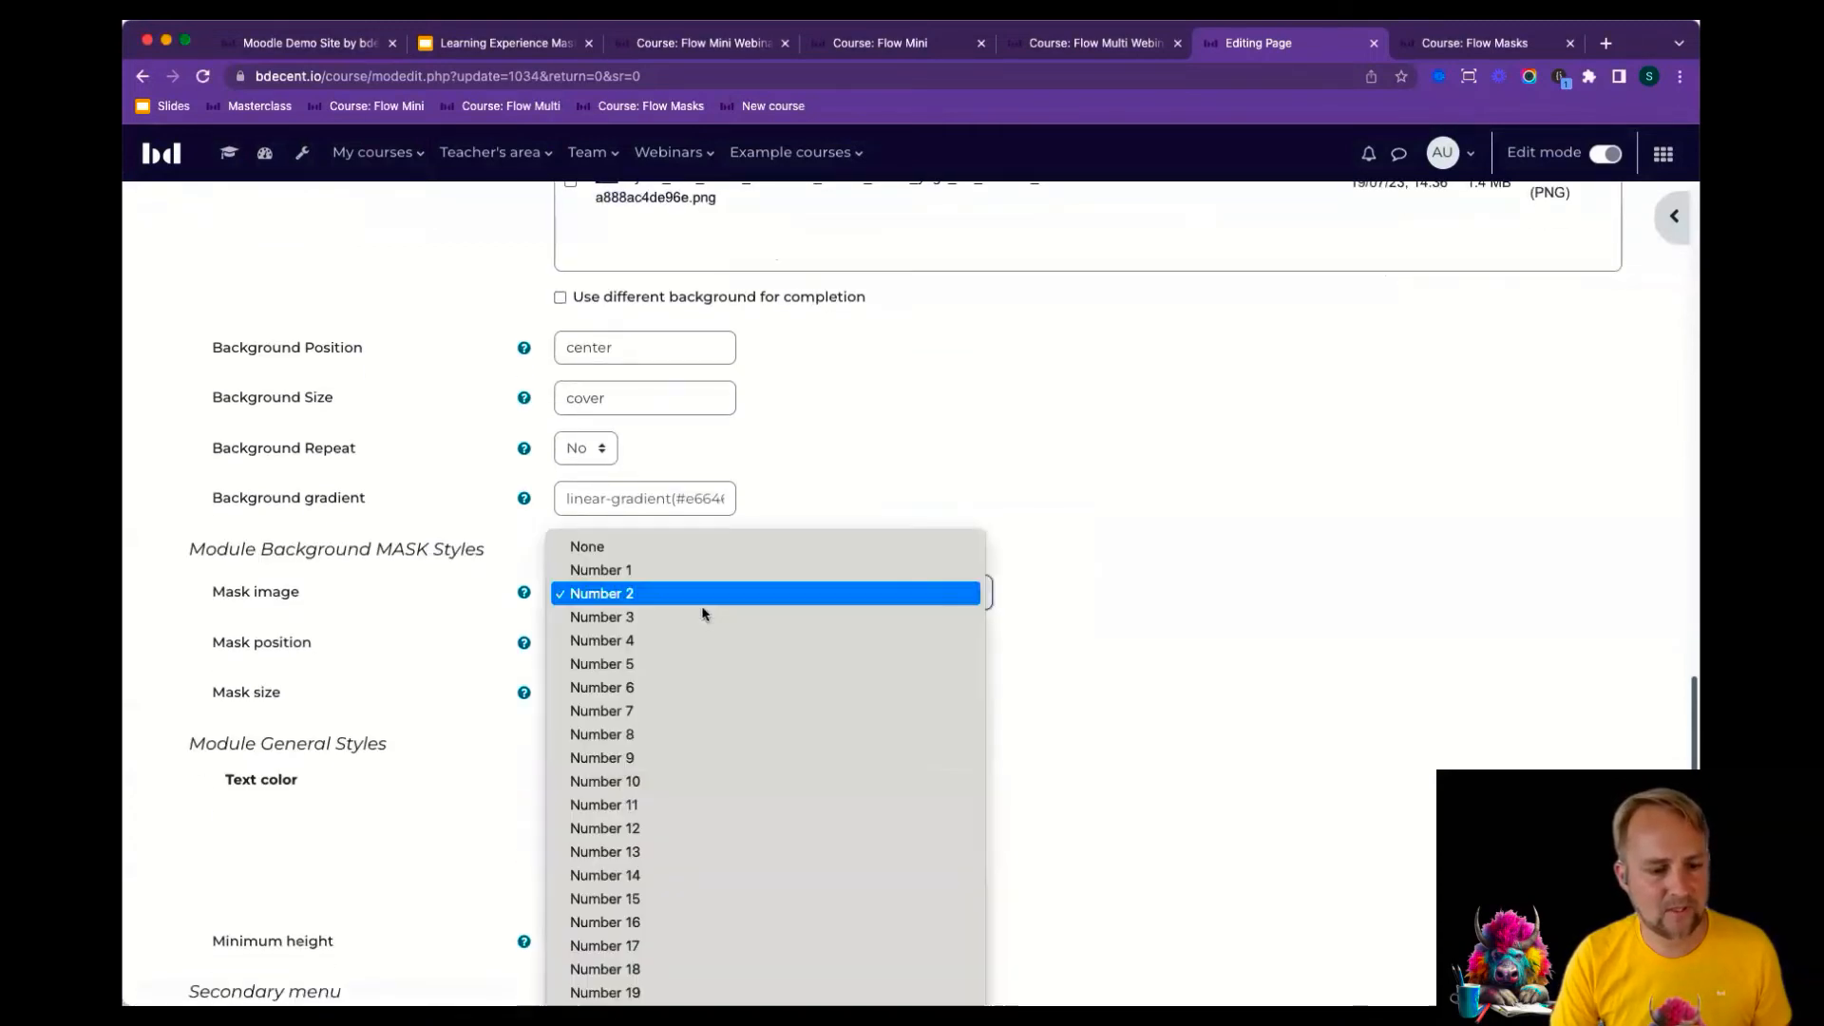
pyautogui.click(703, 613)
pyautogui.scroll(-1, 1165, 625)
pyautogui.scroll(-5, 1109, 636)
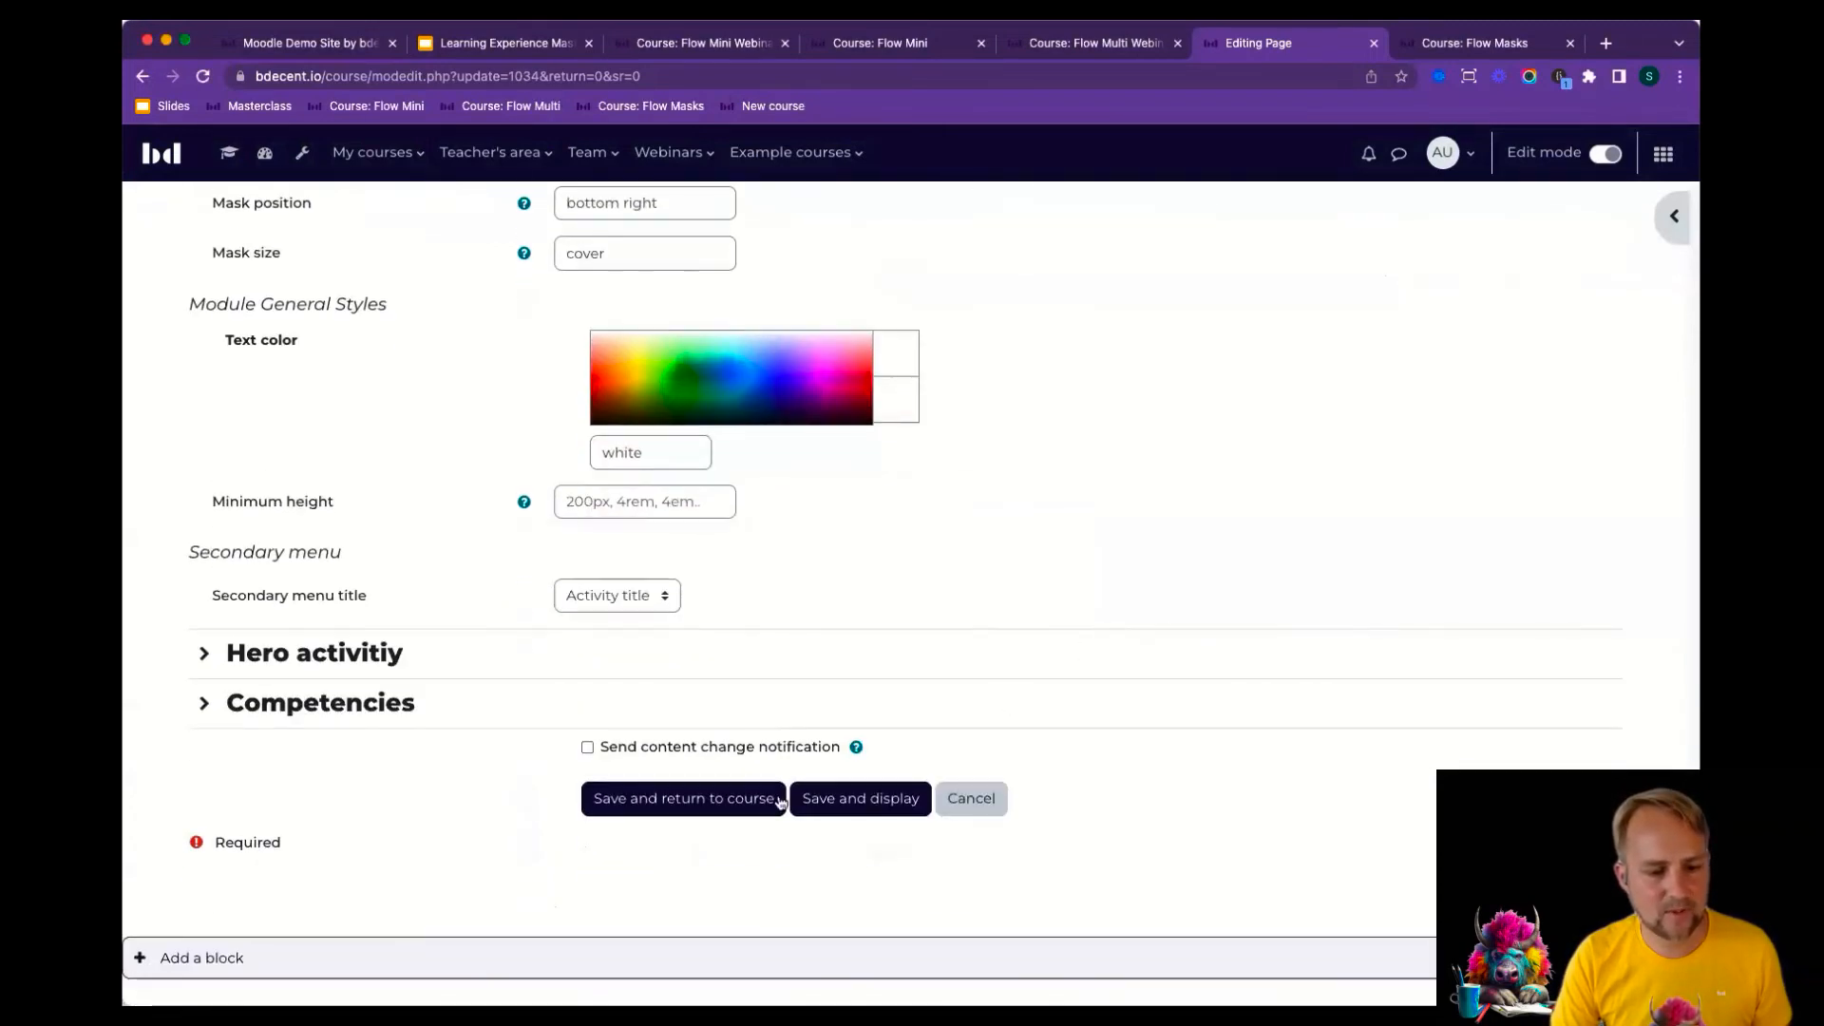
pyautogui.click(684, 798)
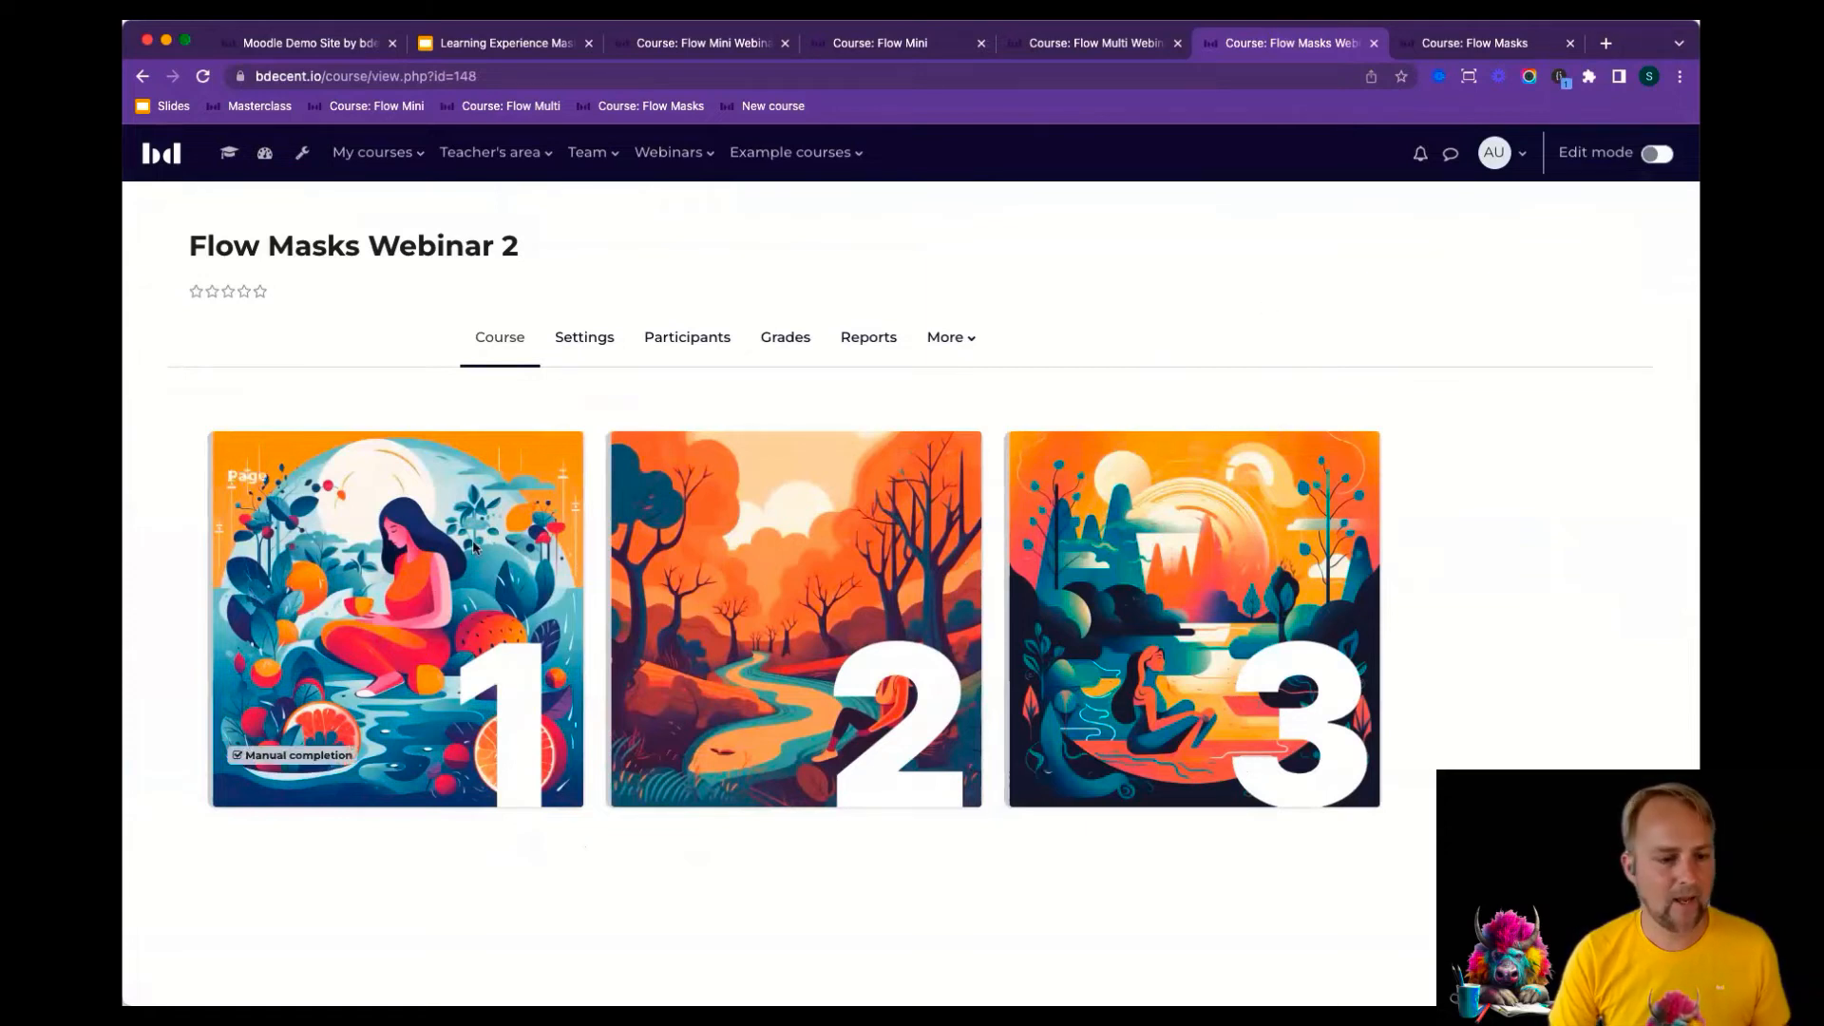
# Copy the custom CSS from the Flow Masks course into the custom styles of Flow Masks Webinar 2 and save the changes.
pyautogui.click(1518, 45)
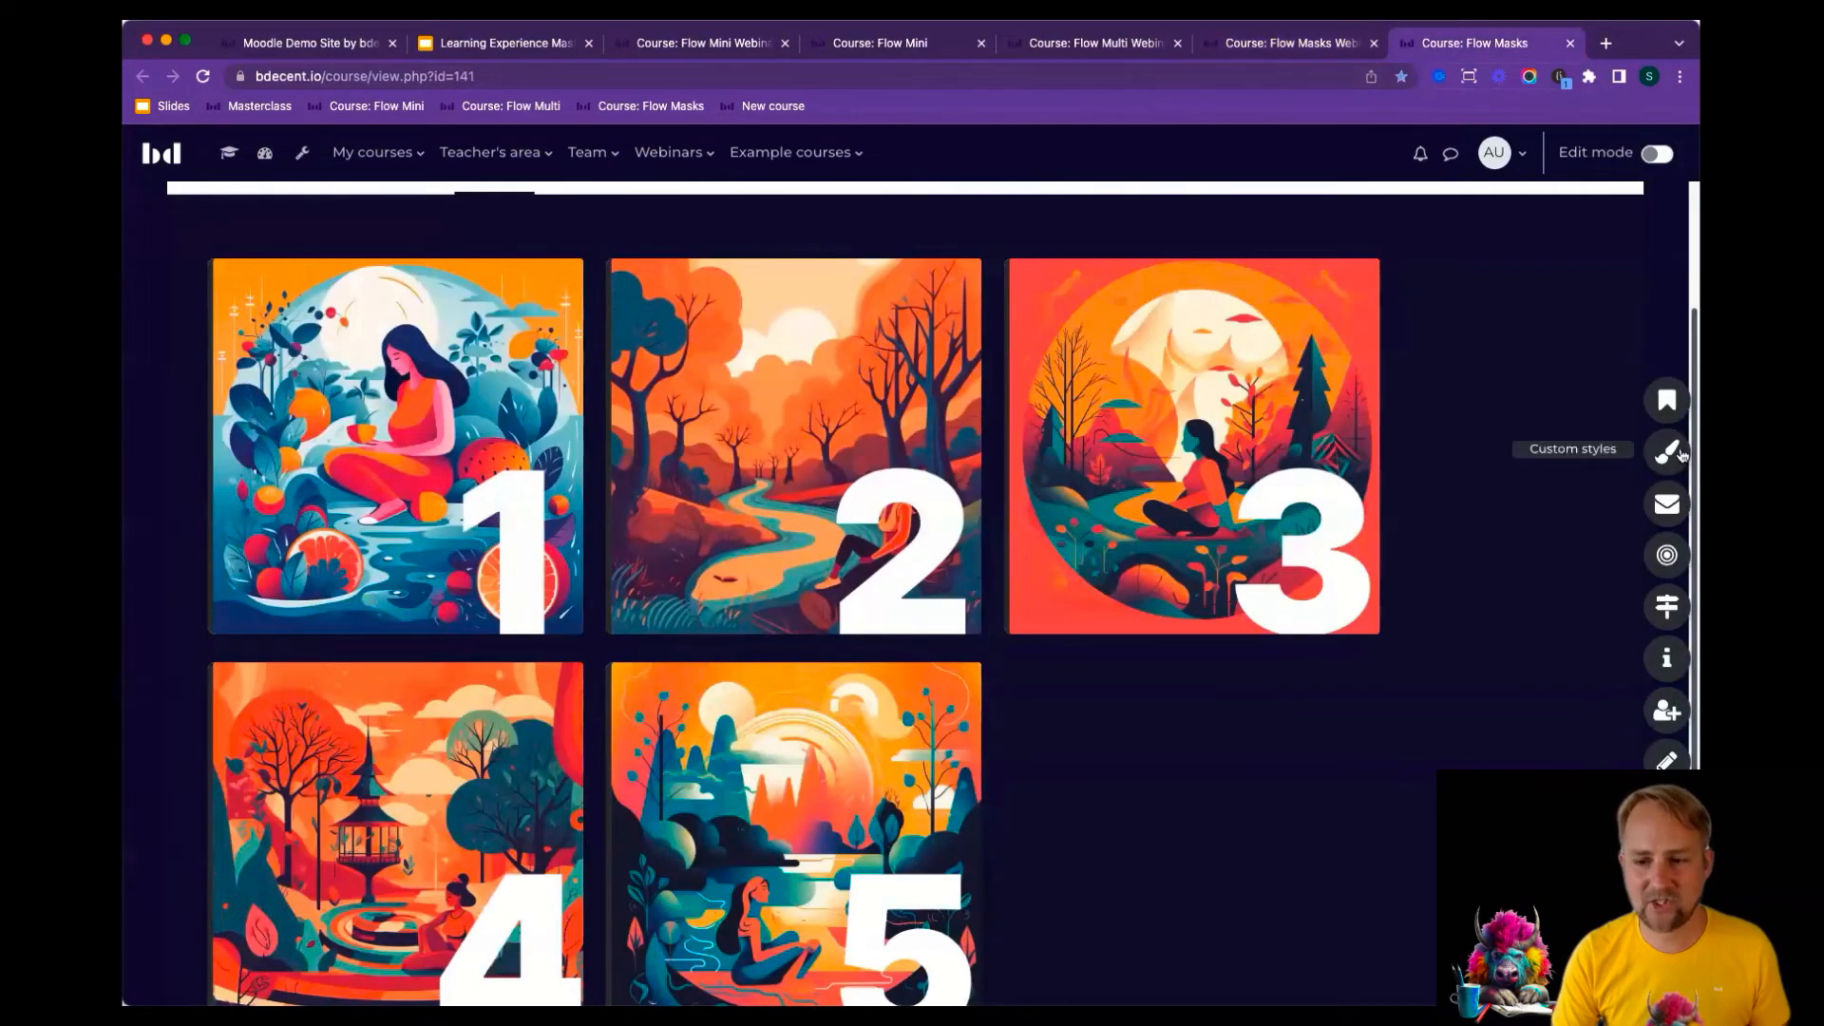
pyautogui.click(1667, 451)
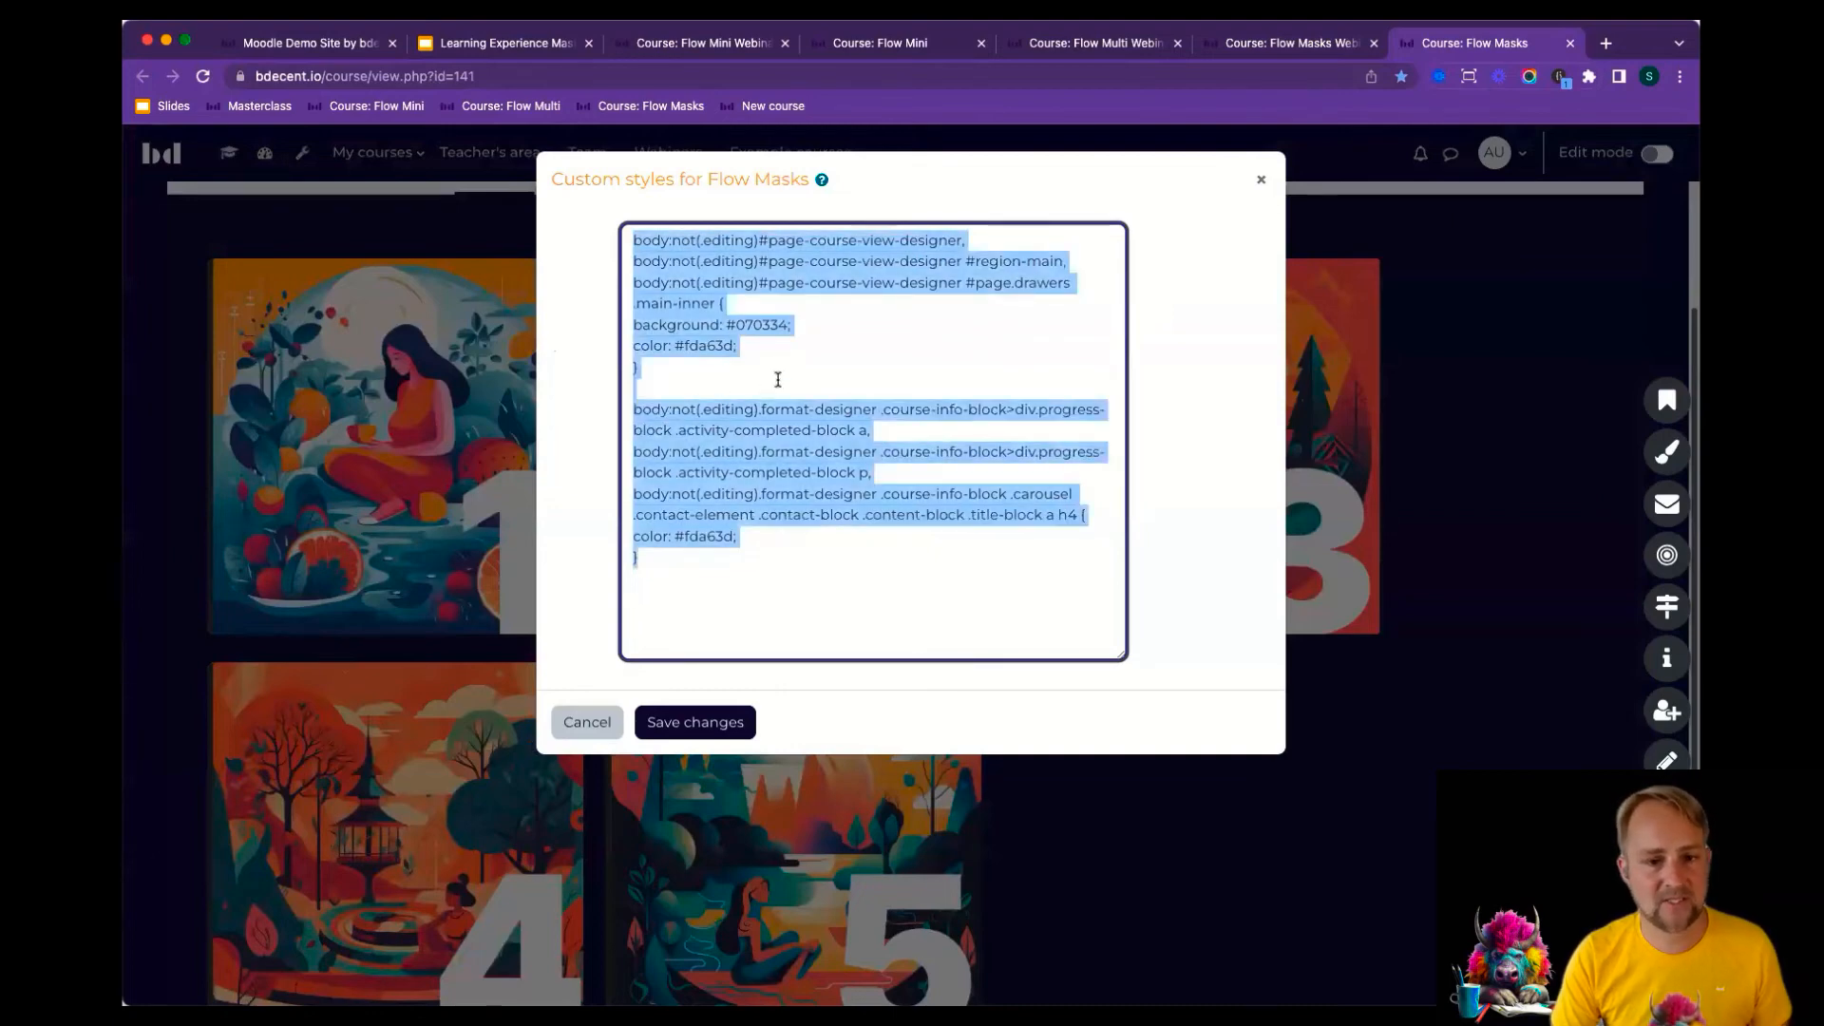
pyautogui.click(1278, 45)
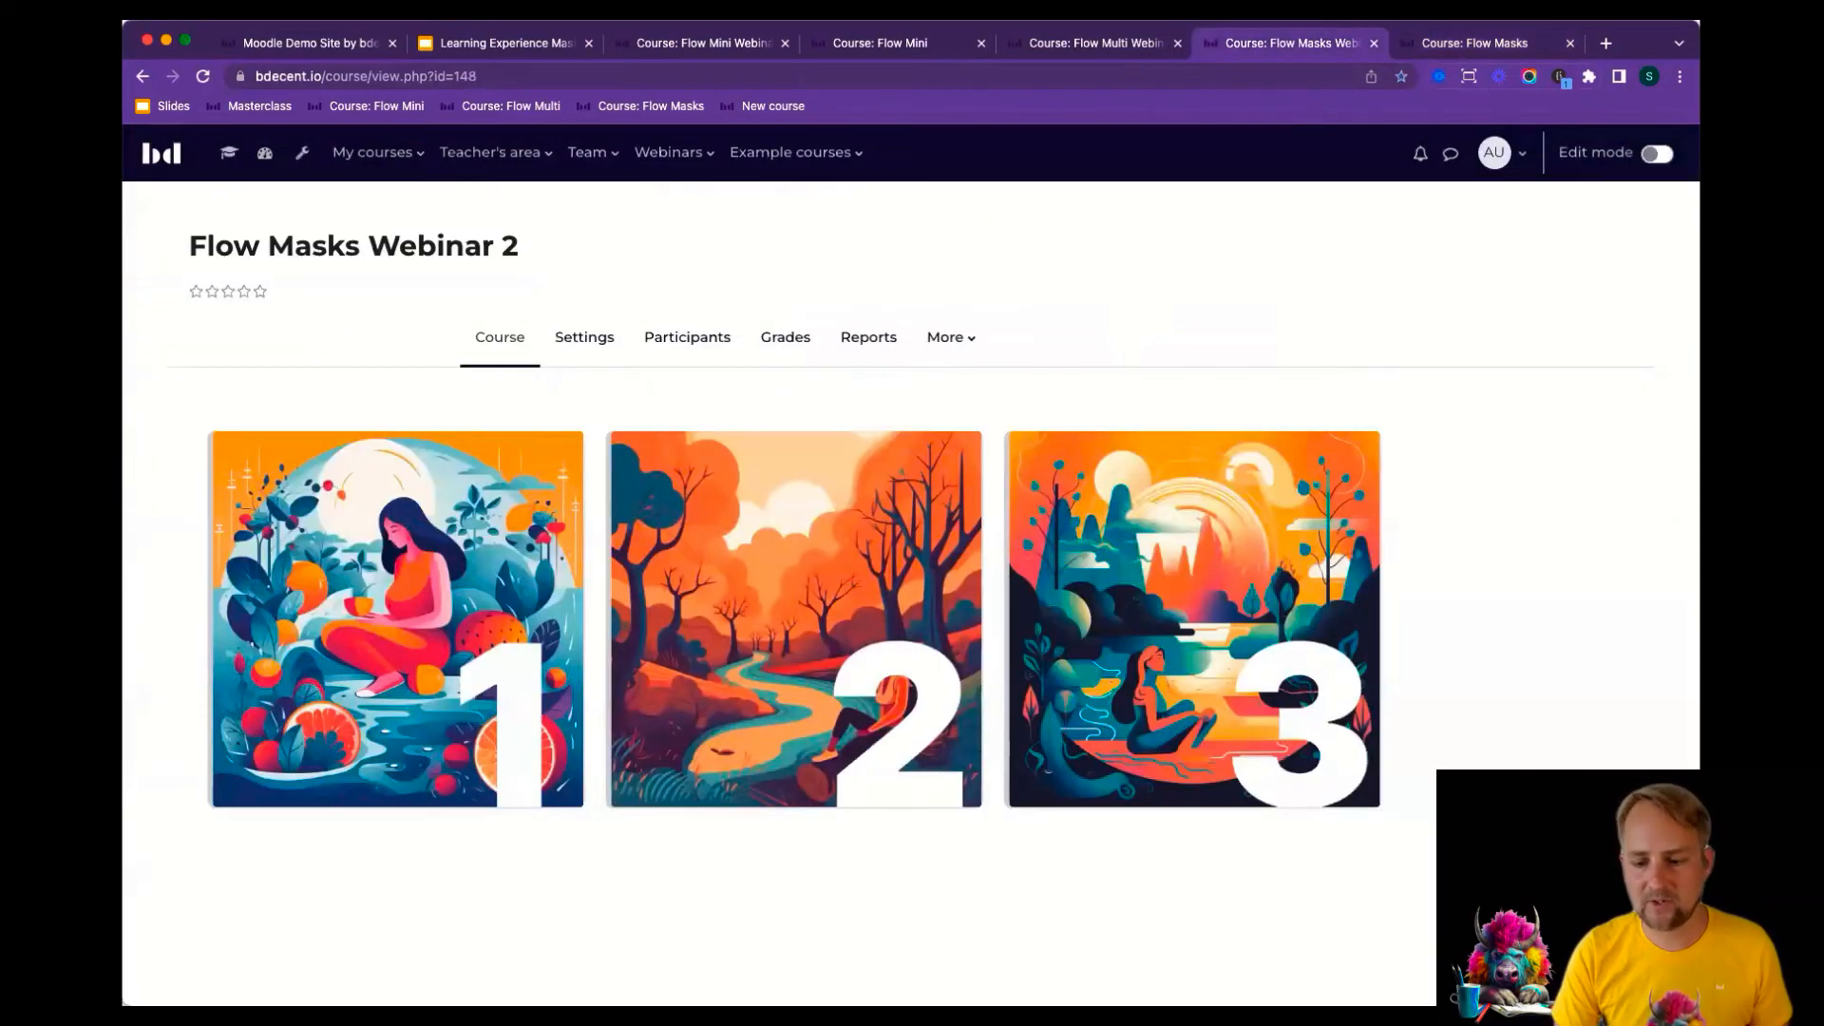
pyautogui.click(1667, 452)
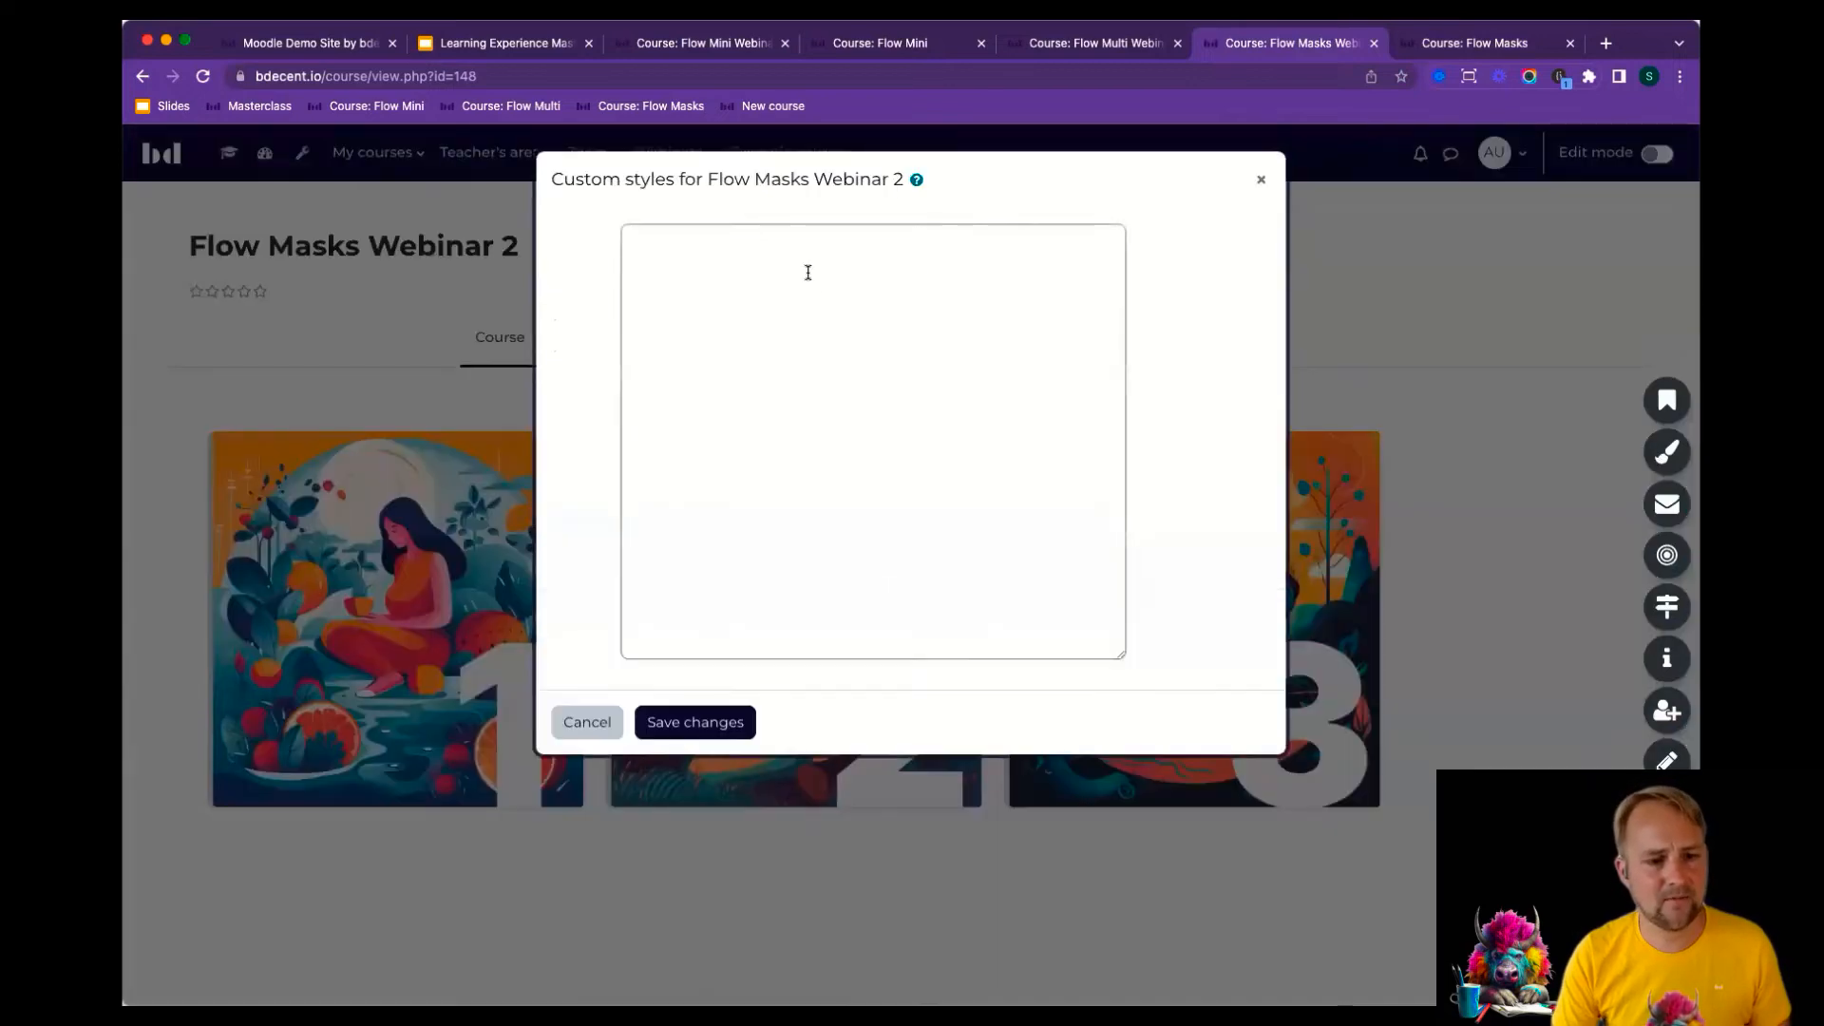
pyautogui.click(807, 273)
pyautogui.press('super+v')
pyautogui.click(680, 728)
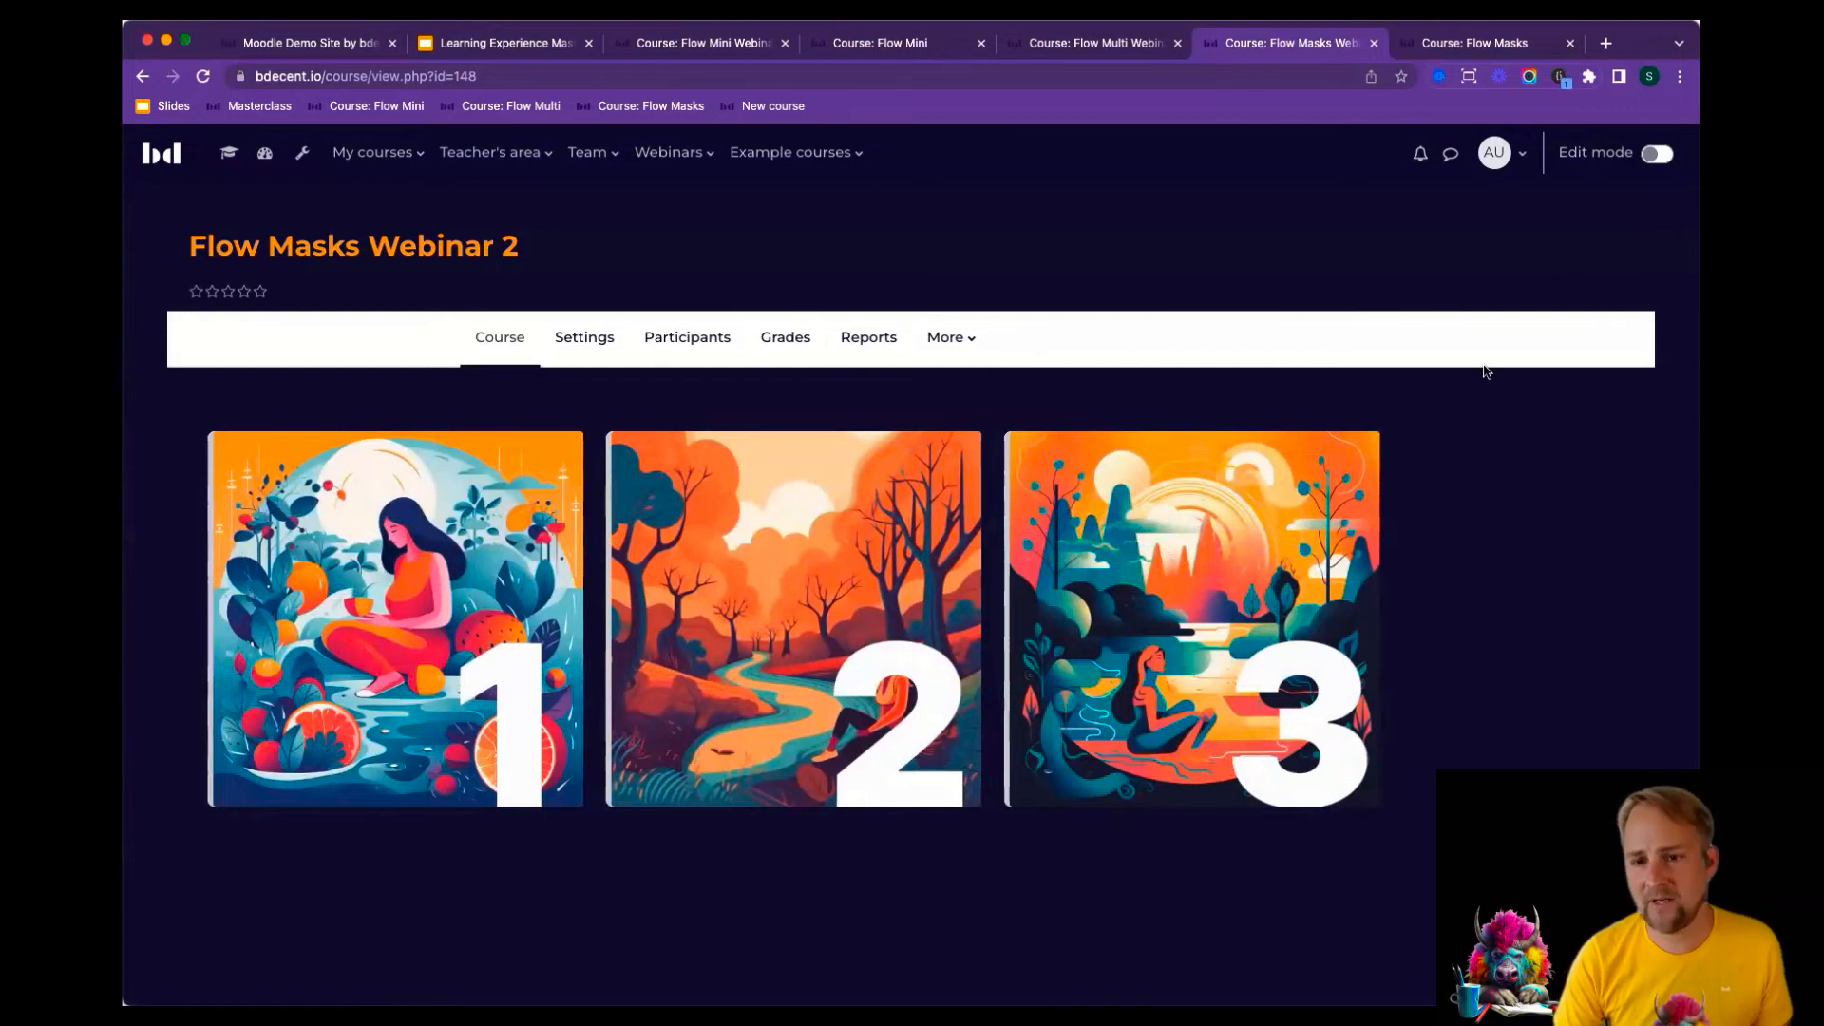
# Enrol the demo user Student 1 as a participant in Flow Masks Webinar 2.
pyautogui.click(696, 340)
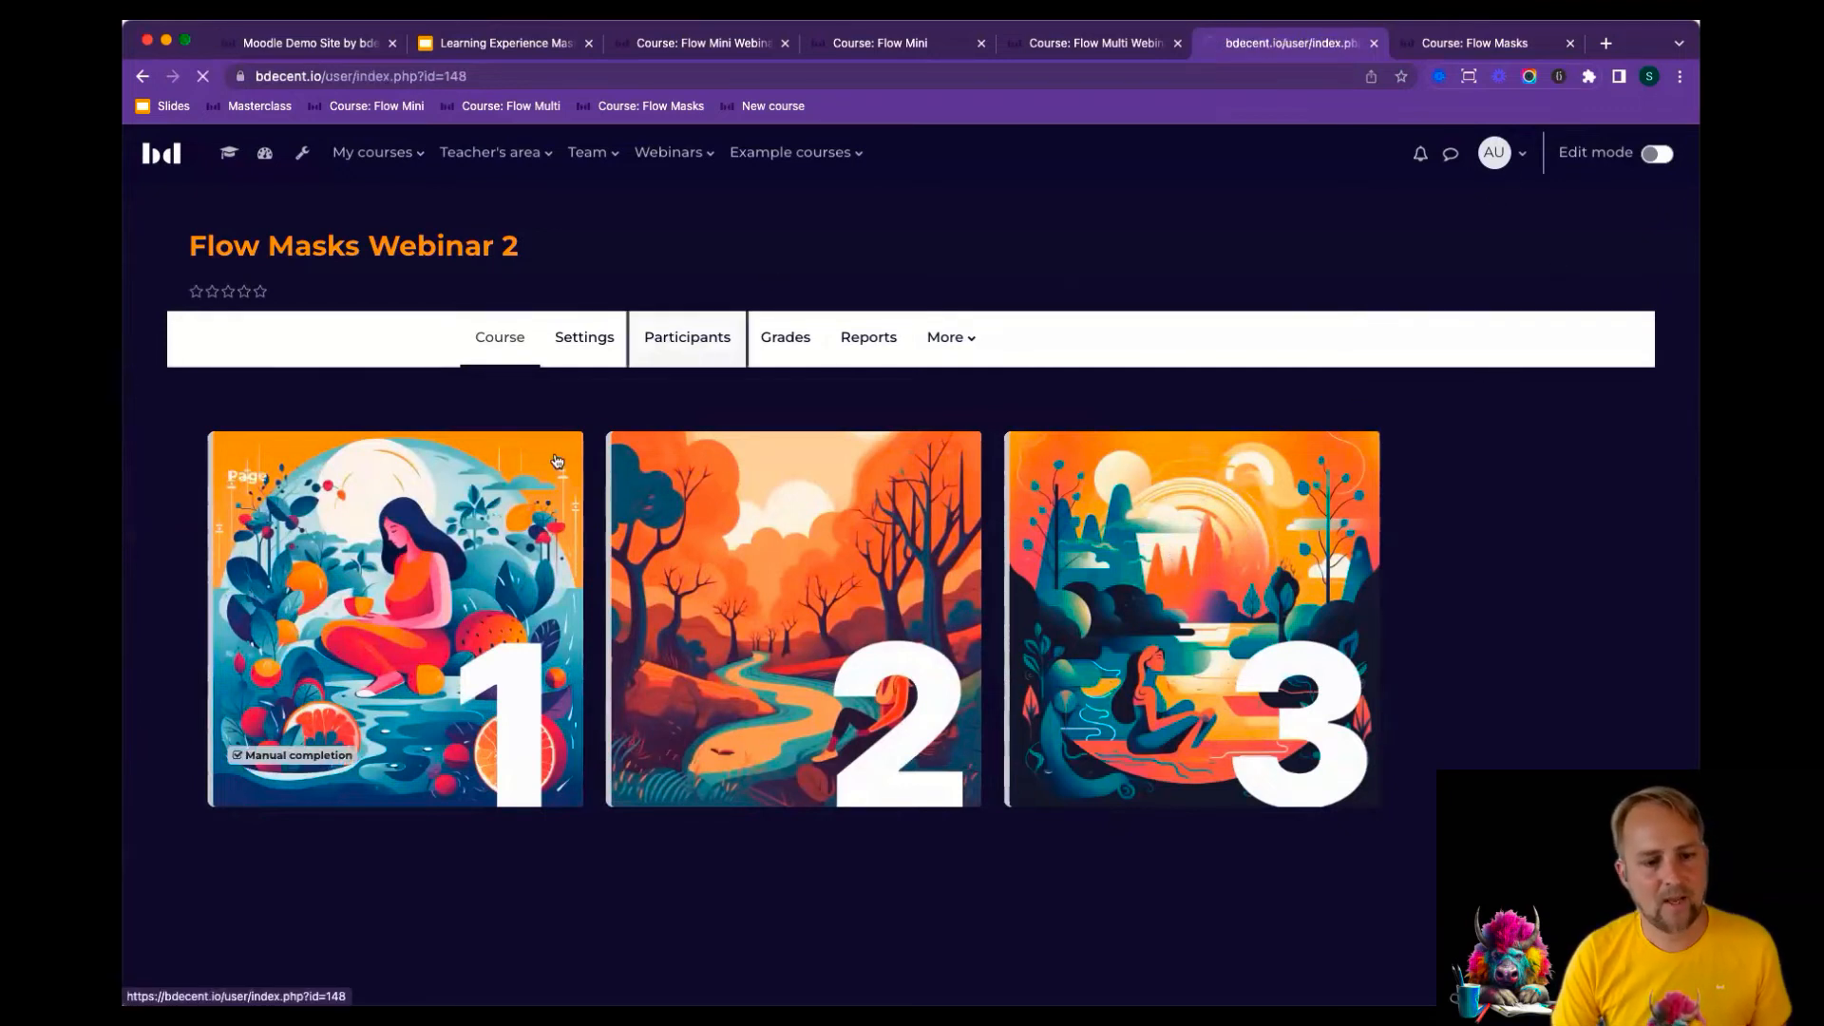
pyautogui.click(466, 375)
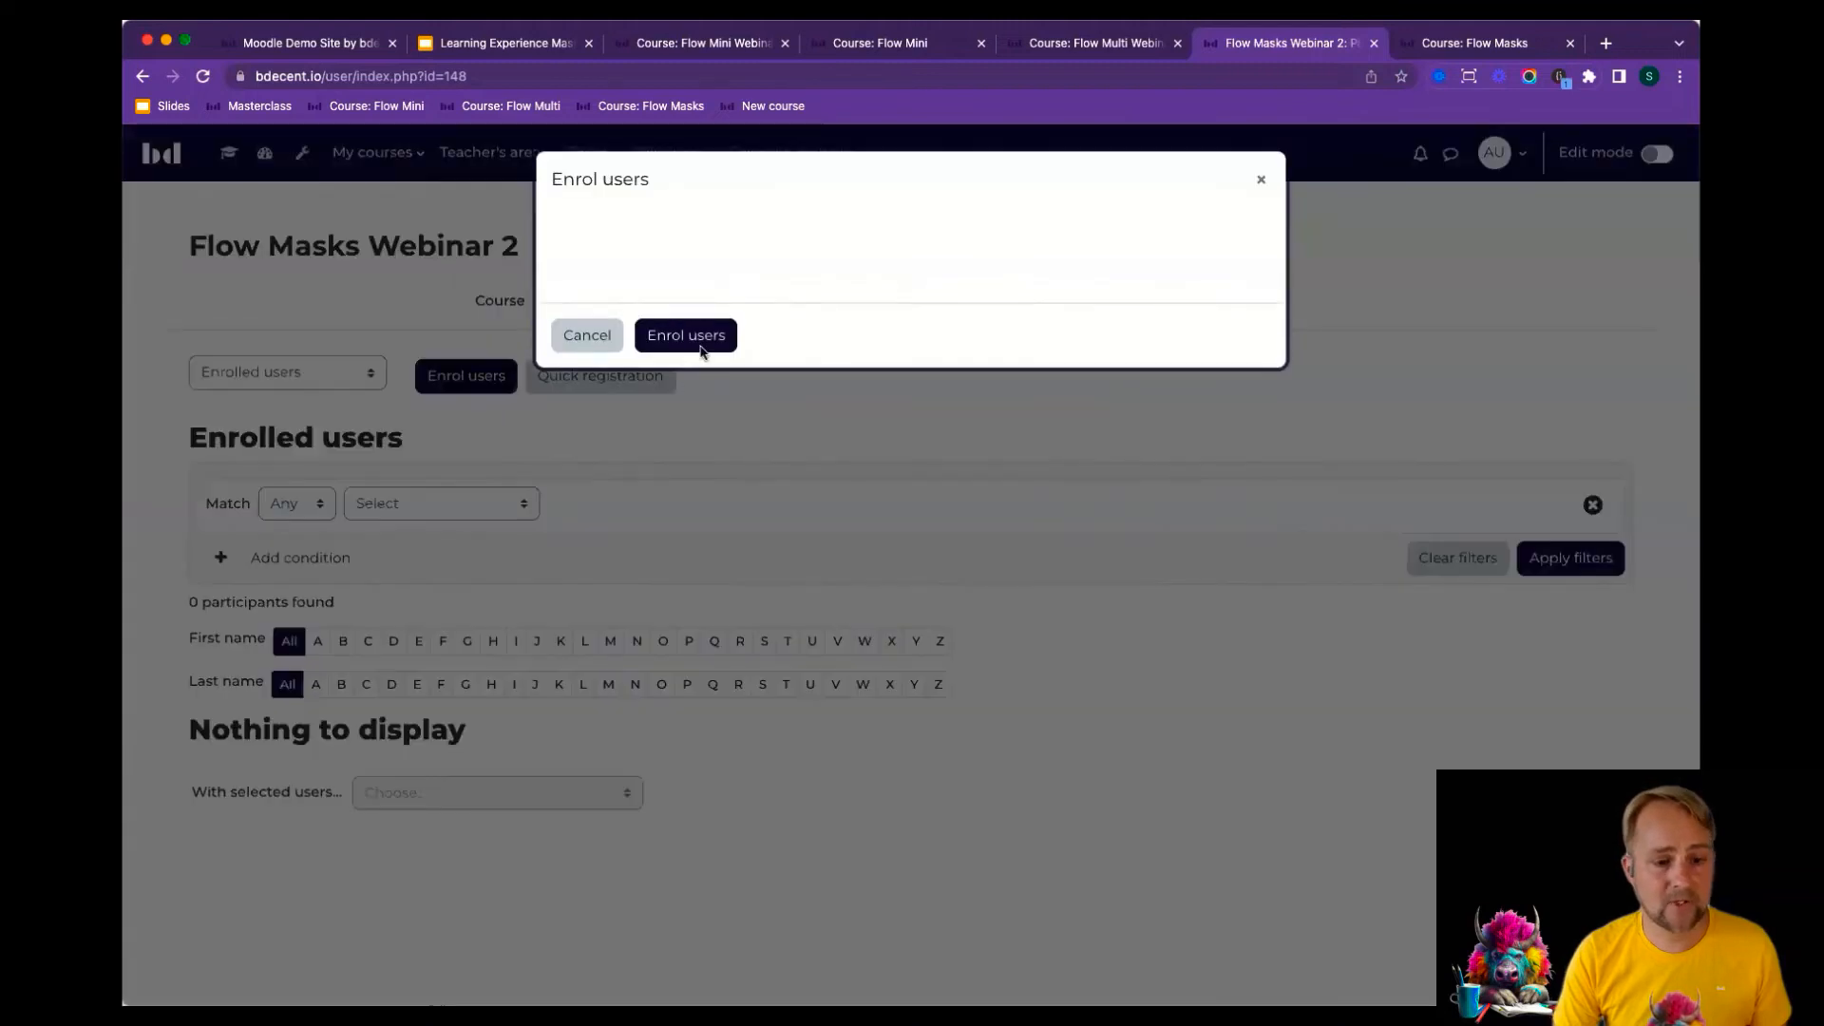
pyautogui.click(833, 323)
pyautogui.write('stud')
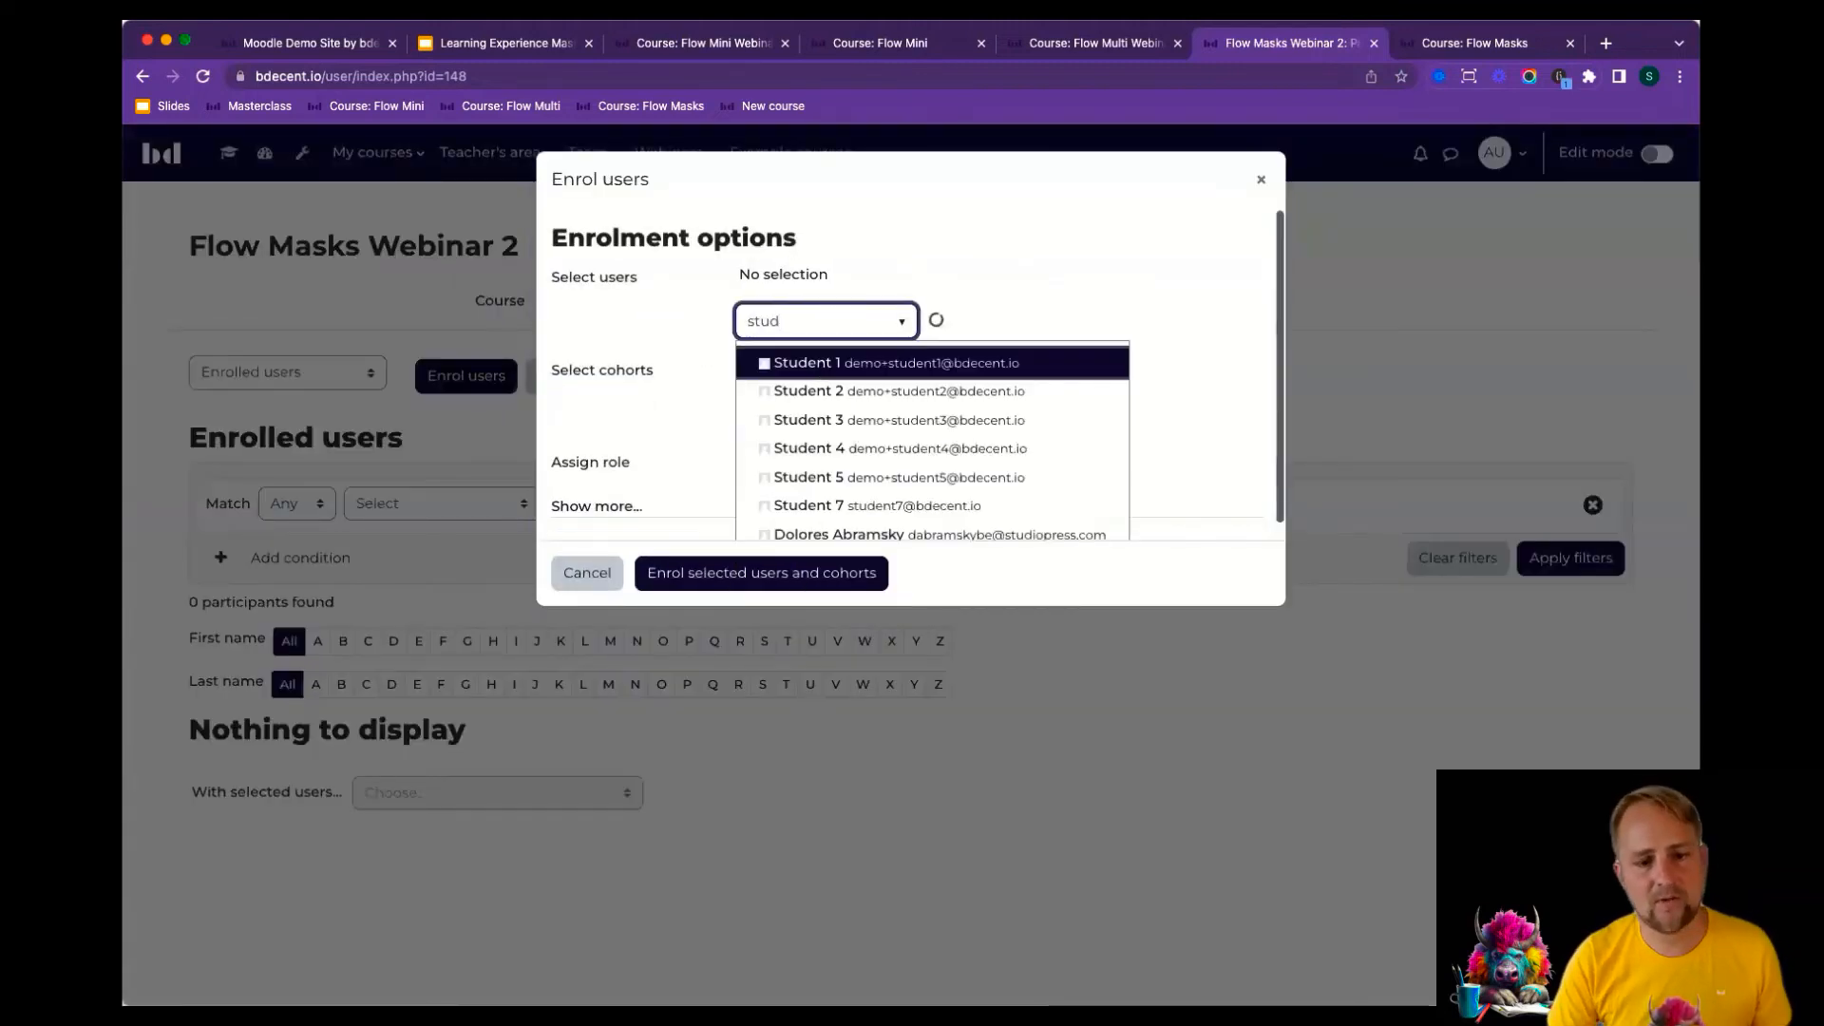
pyautogui.click(855, 363)
pyautogui.click(772, 573)
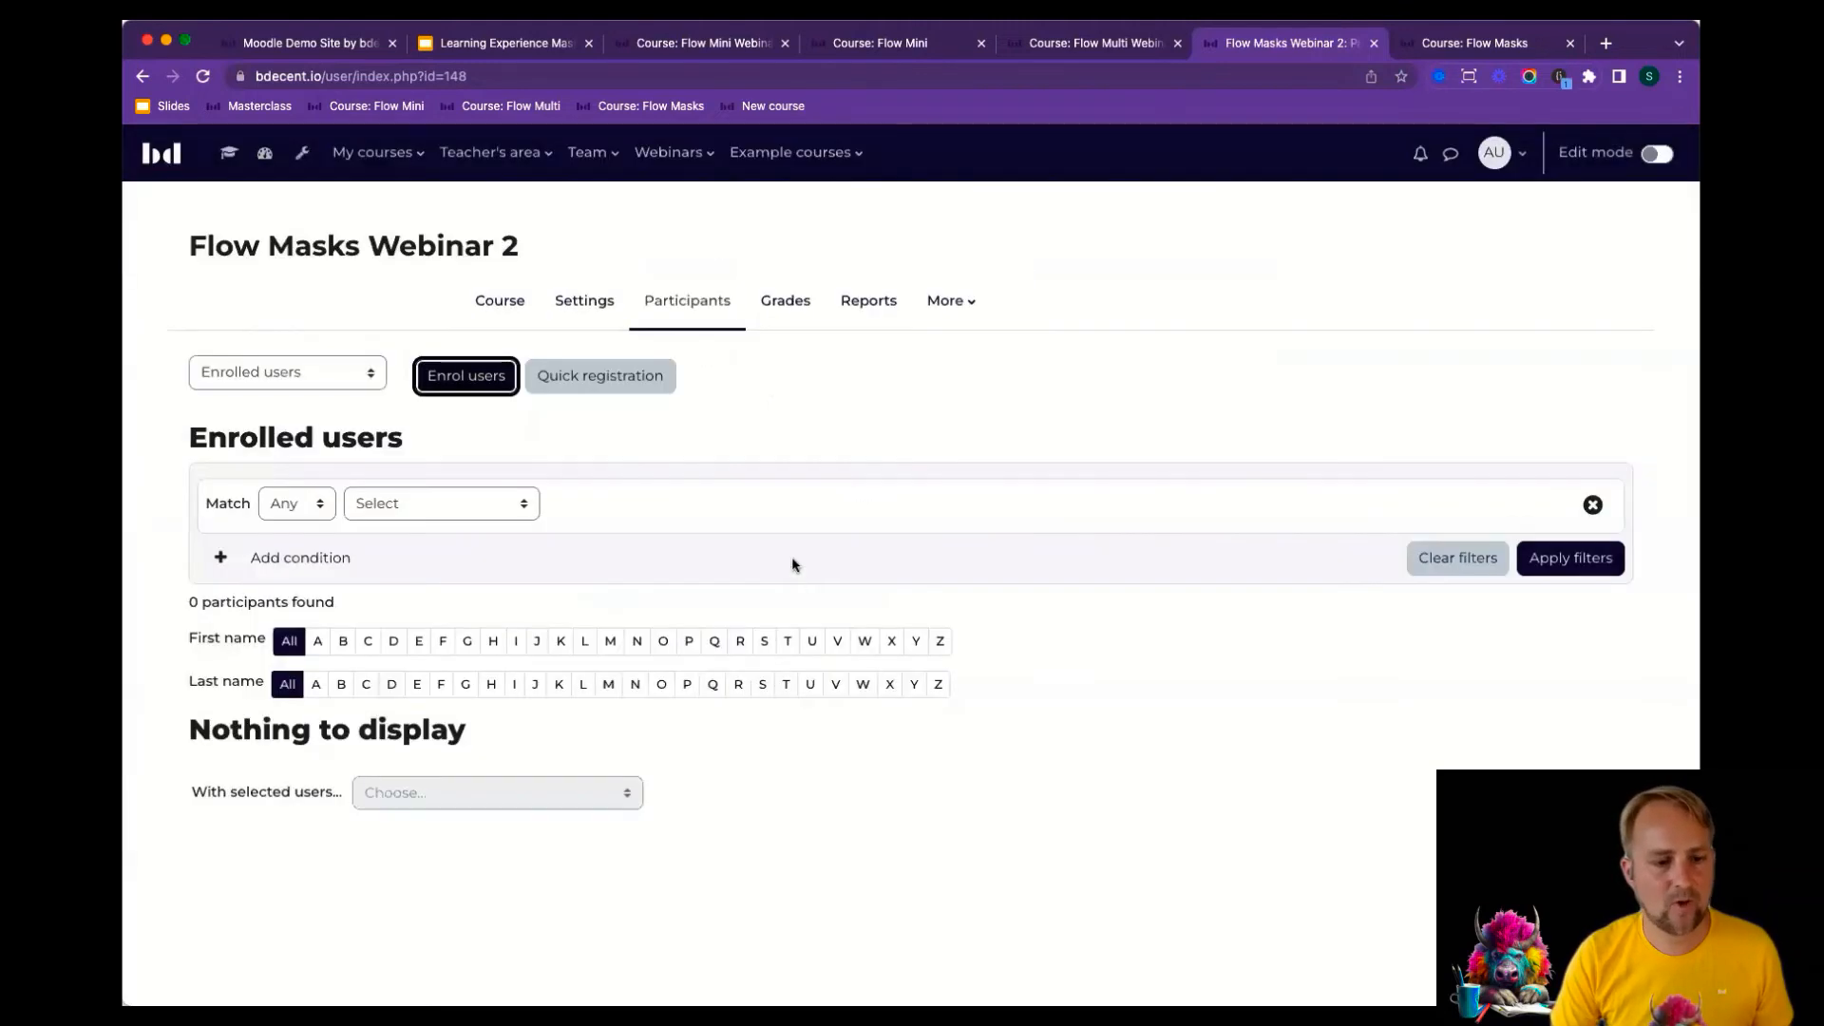
# Require completion of all three page activities in the course completion settings of Flow Masks Webinar 2 and save the changes.
pyautogui.click(950, 300)
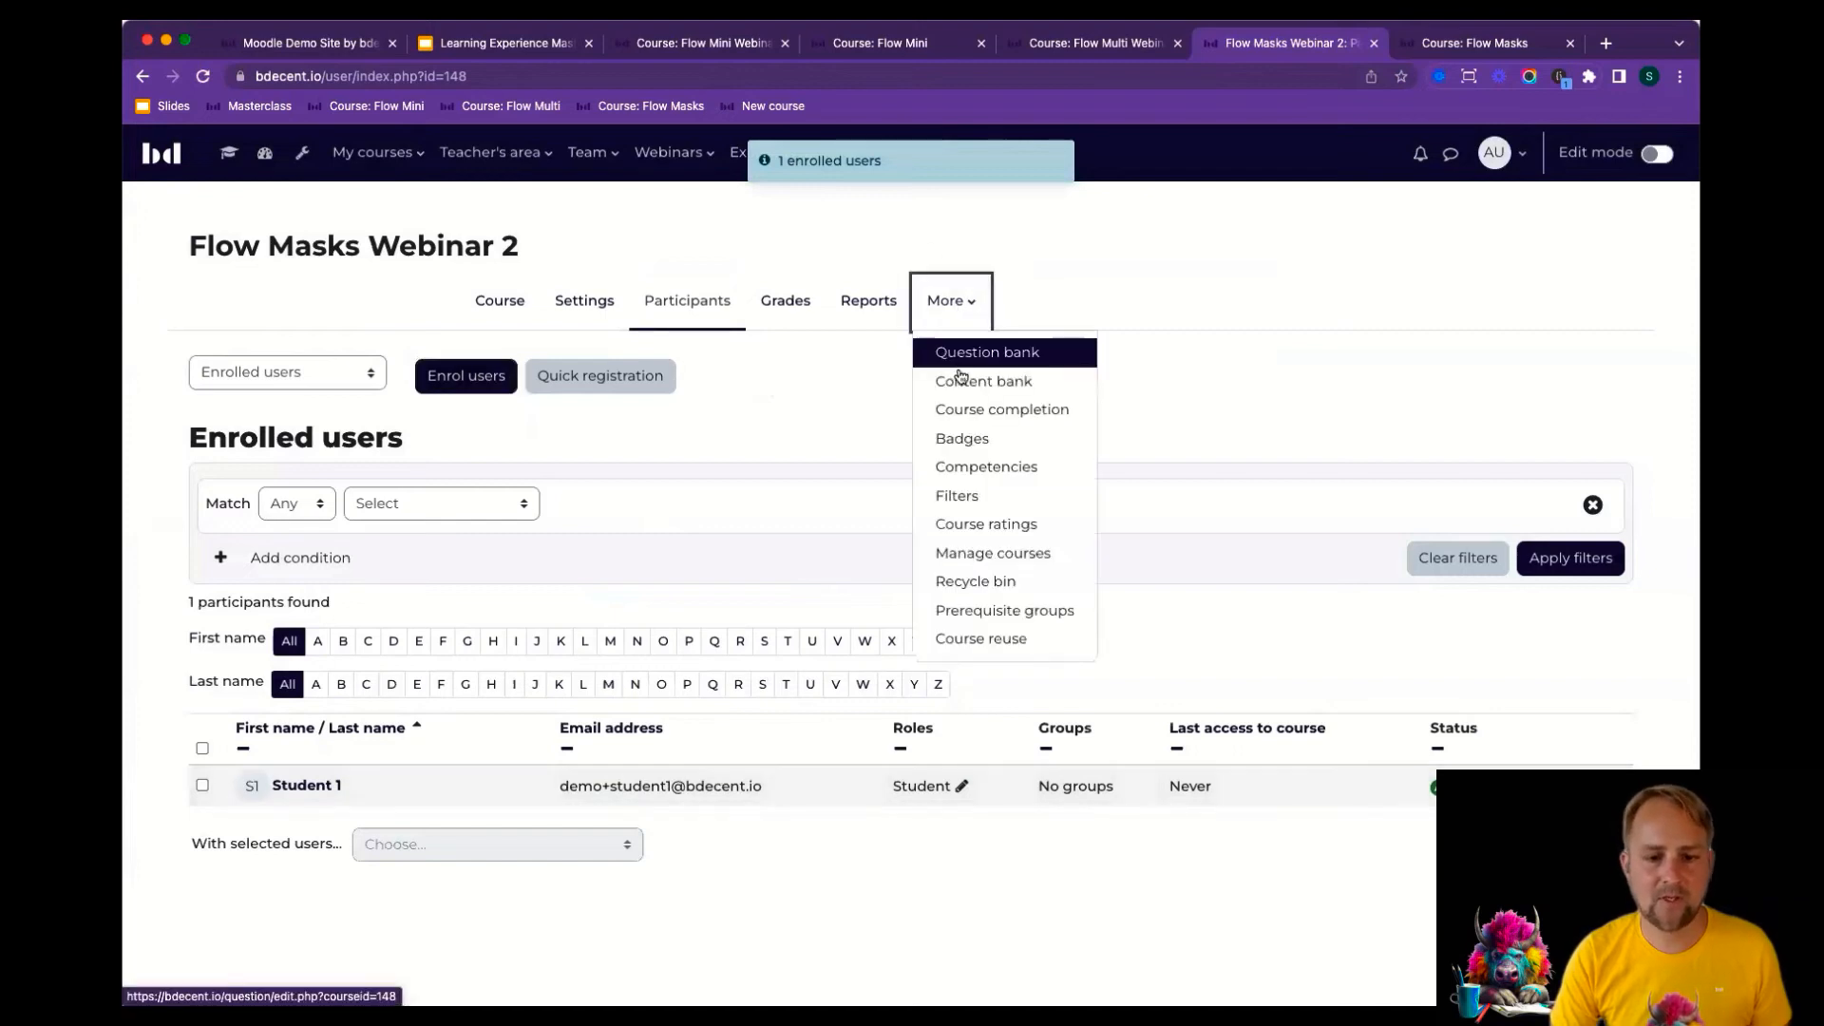
pyautogui.click(974, 415)
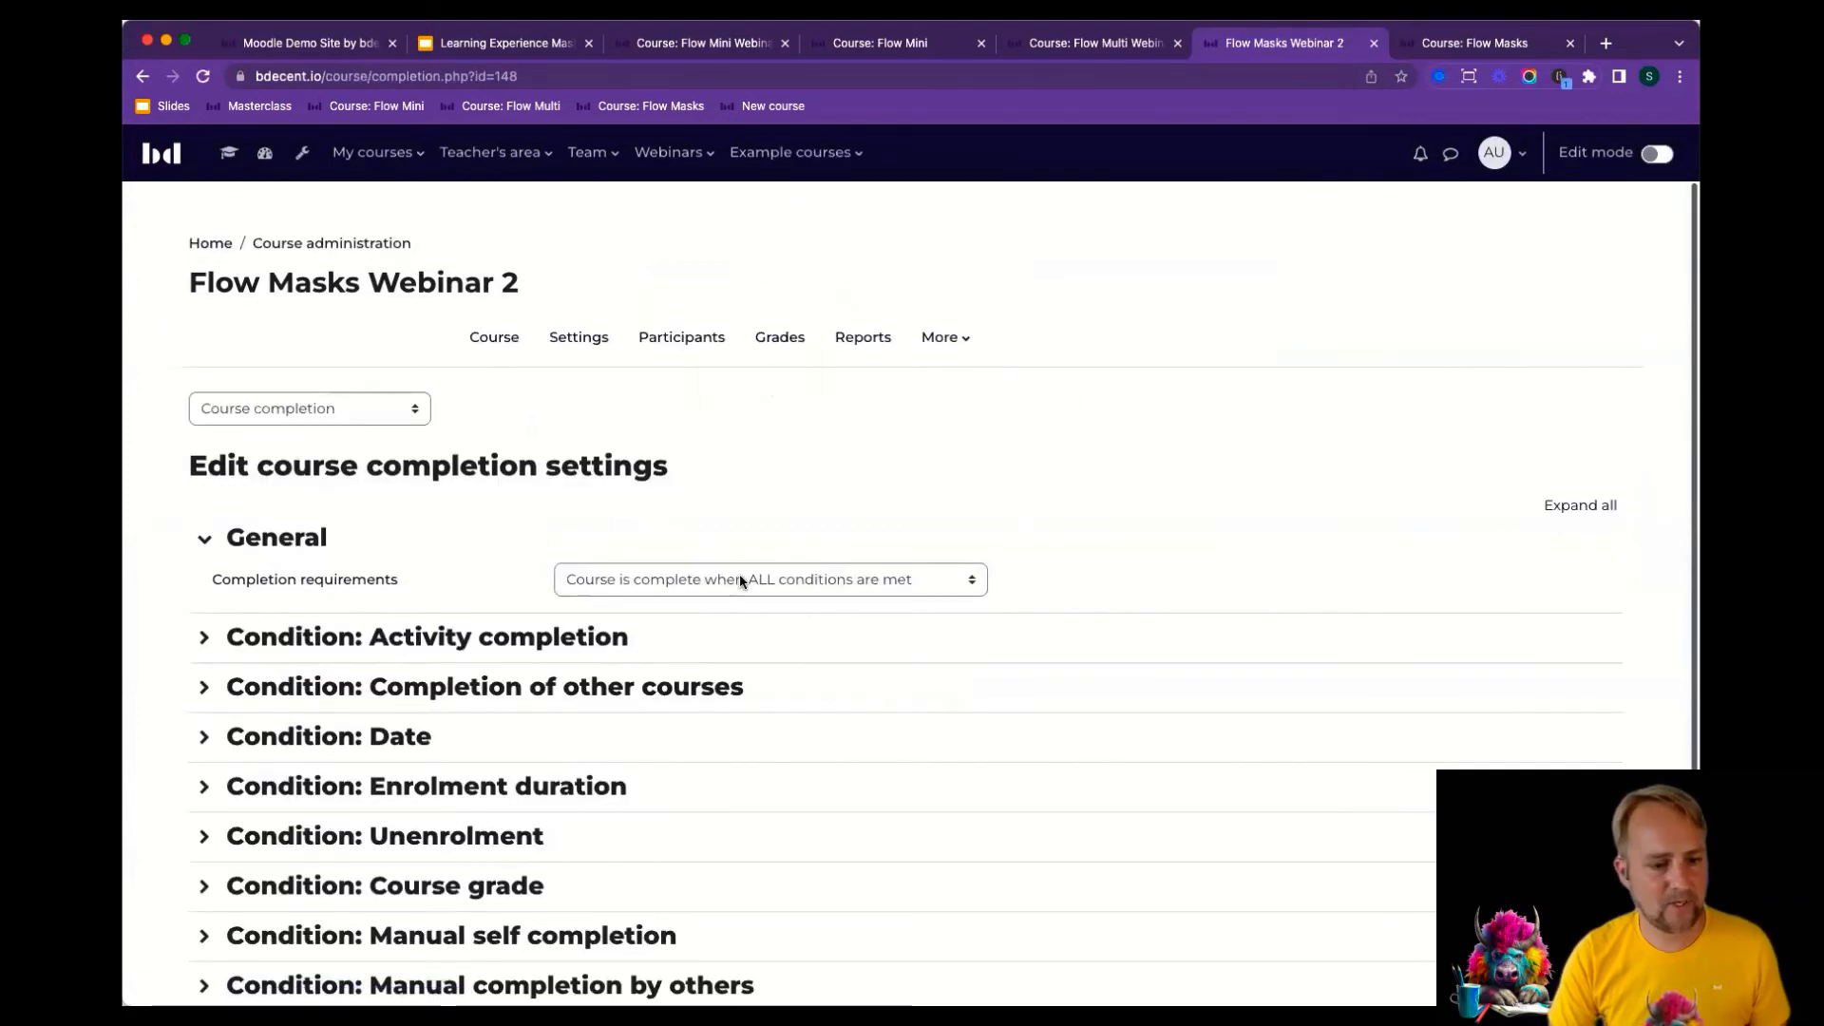
pyautogui.click(743, 636)
pyautogui.click(646, 672)
pyautogui.scroll(-5, 912, 672)
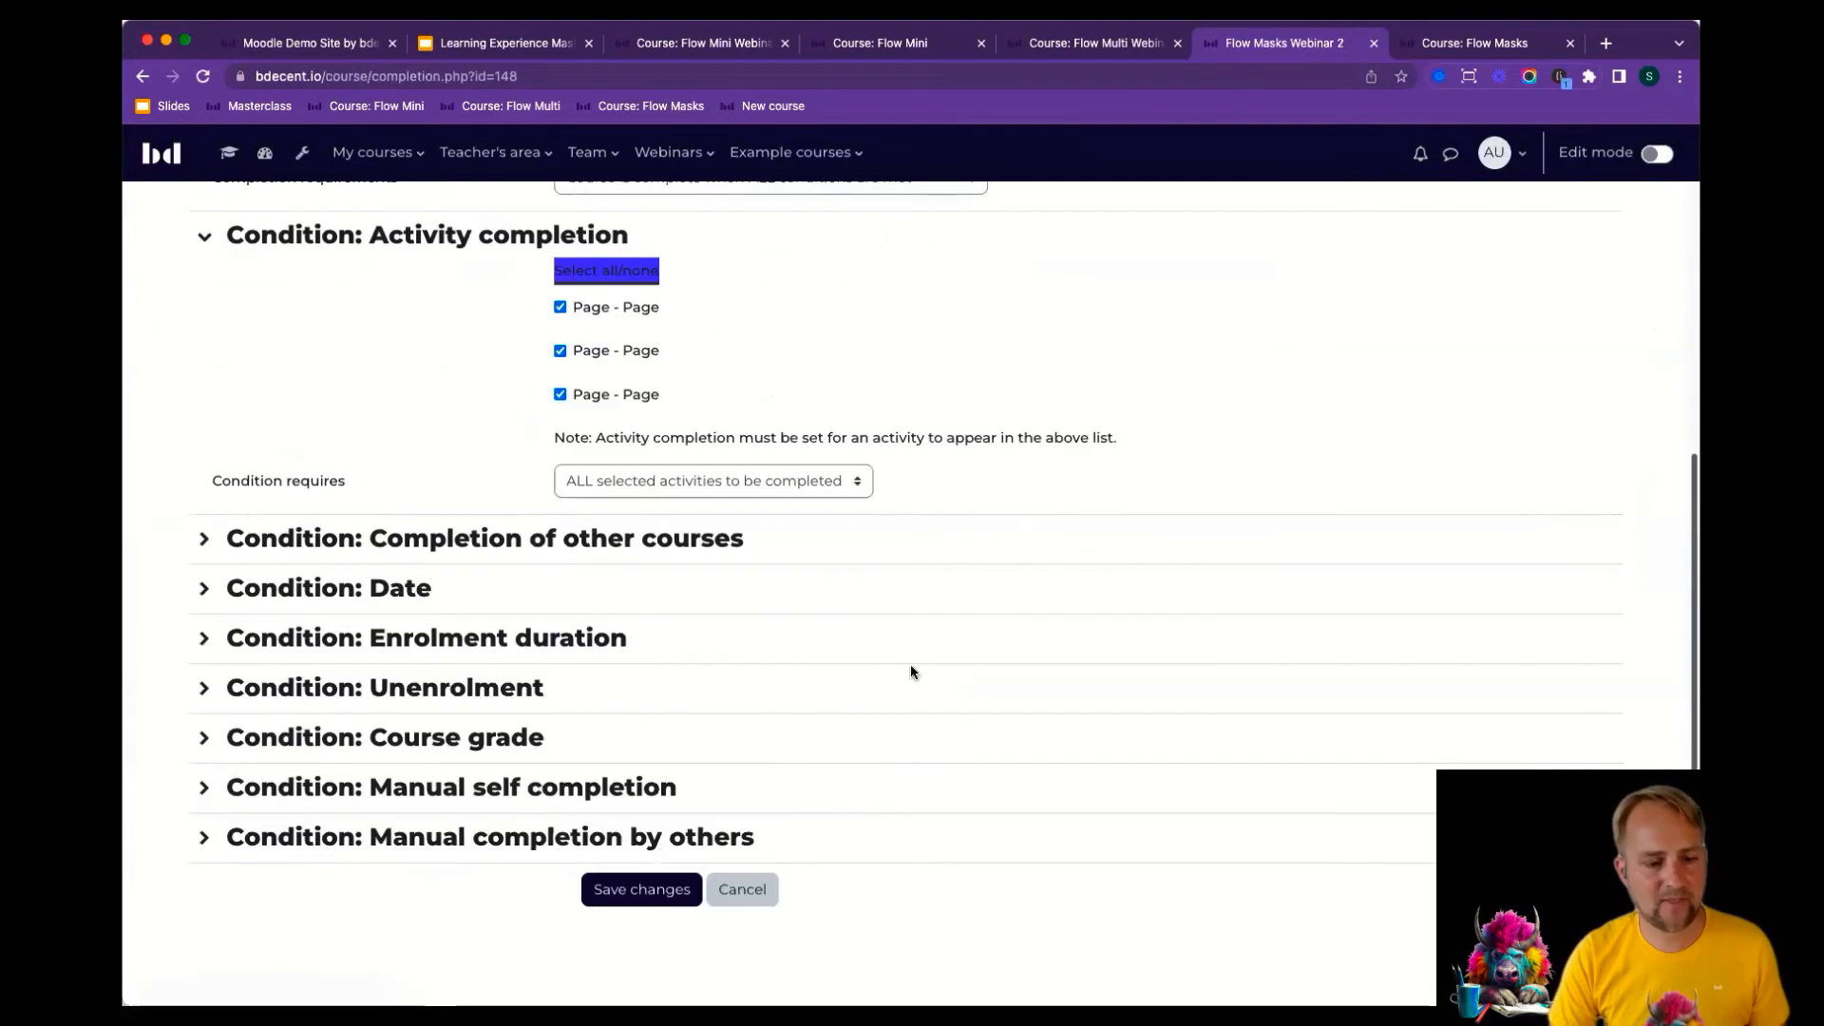
pyautogui.click(655, 891)
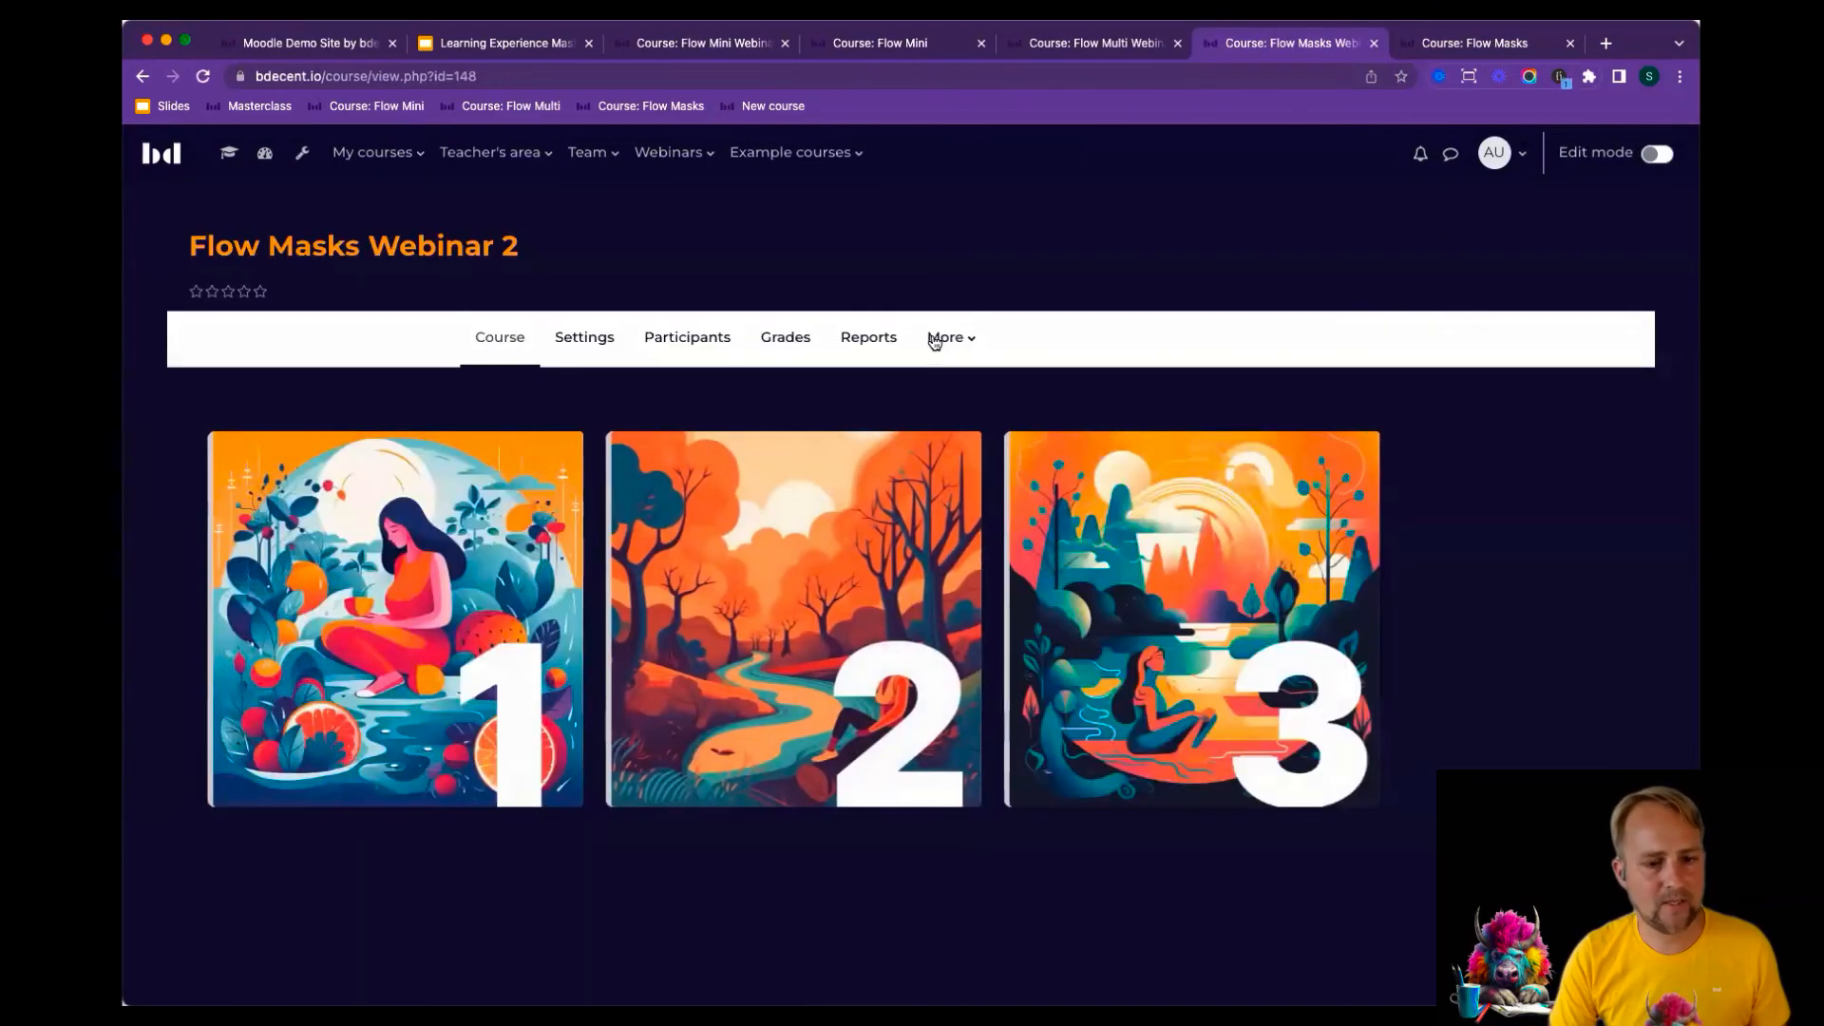
# Bulk edit the three pages' completion tracking to show as complete when conditions are met, requiring students to view them, and save.
pyautogui.click(945, 338)
pyautogui.click(979, 444)
pyautogui.click(326, 410)
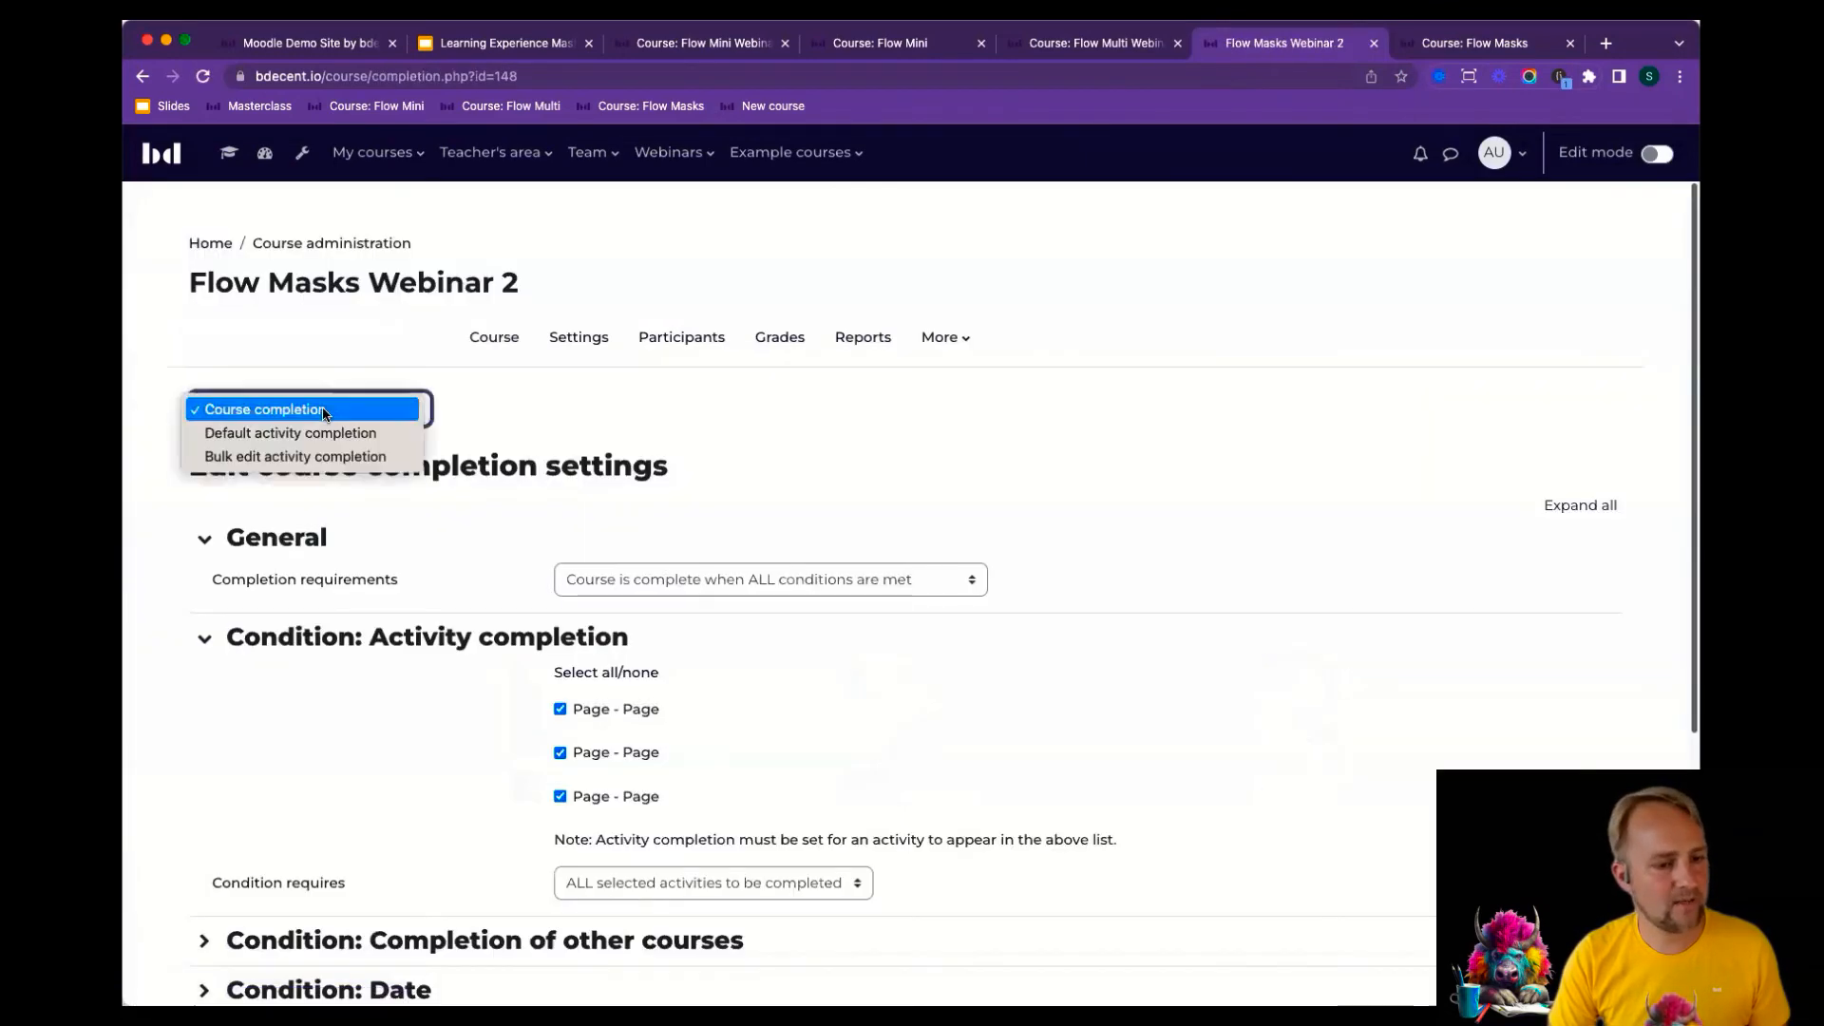
pyautogui.click(328, 454)
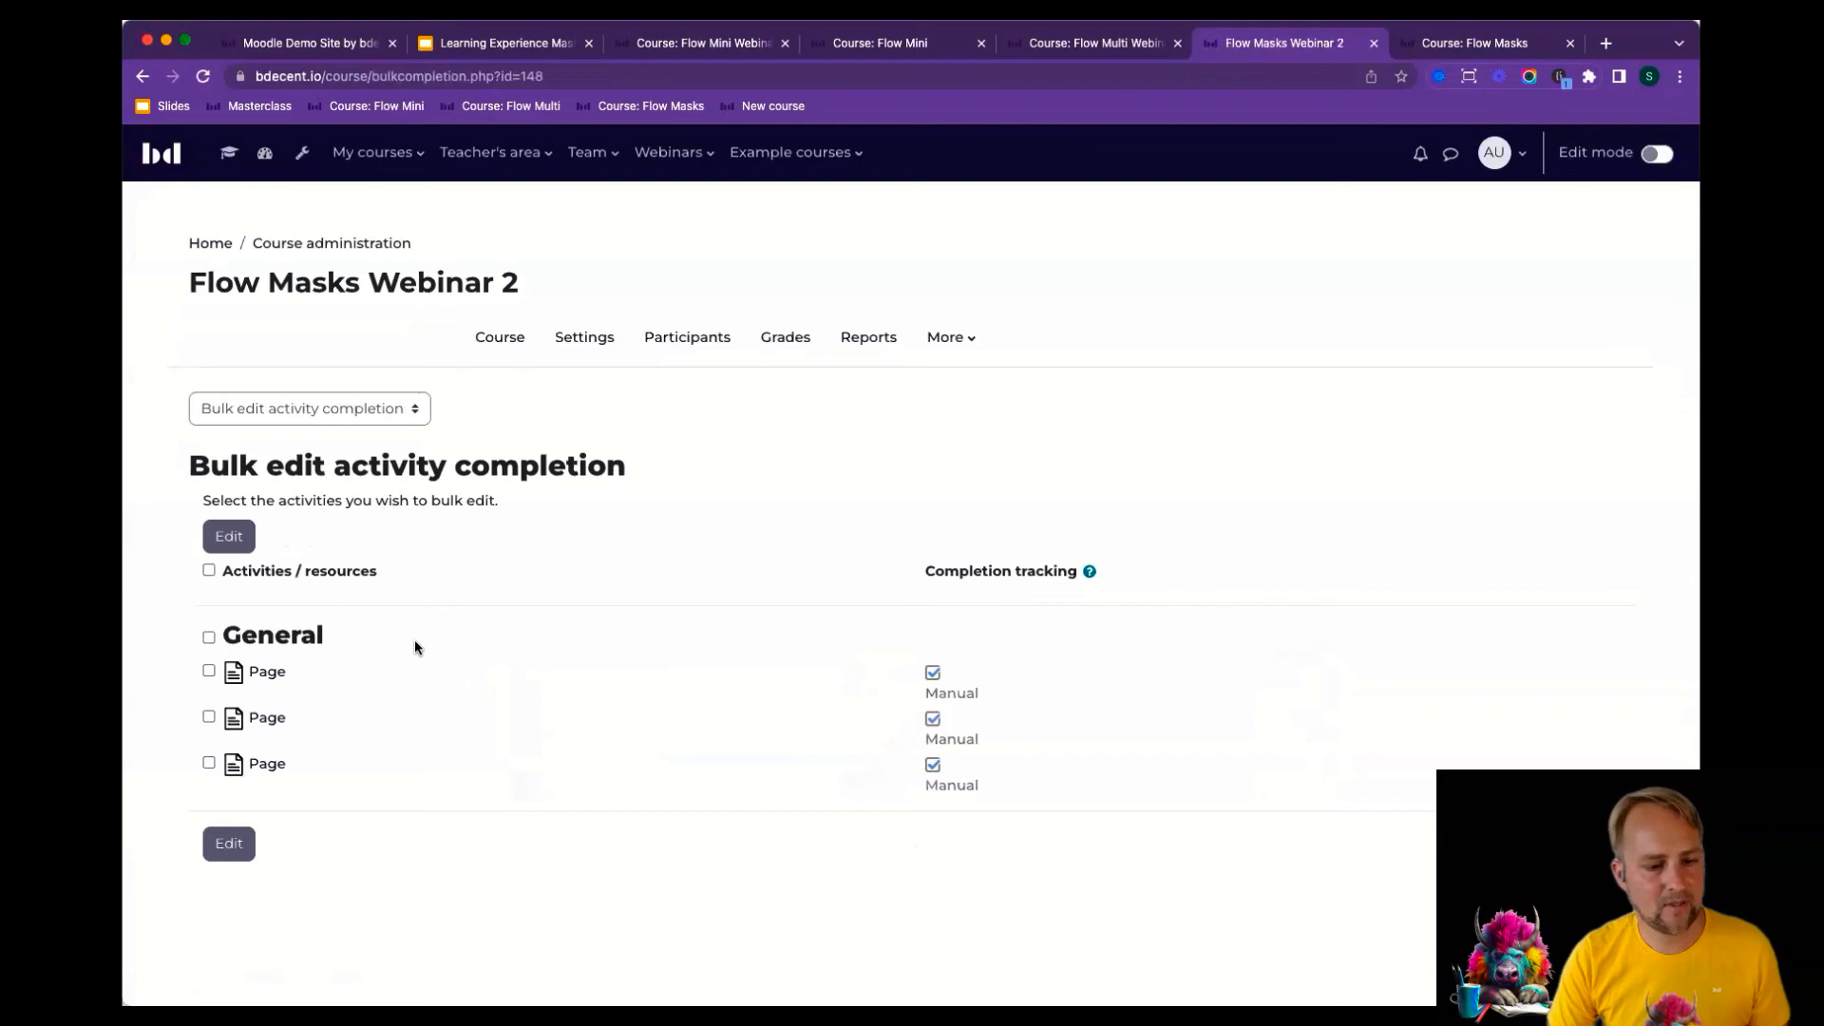
pyautogui.click(210, 637)
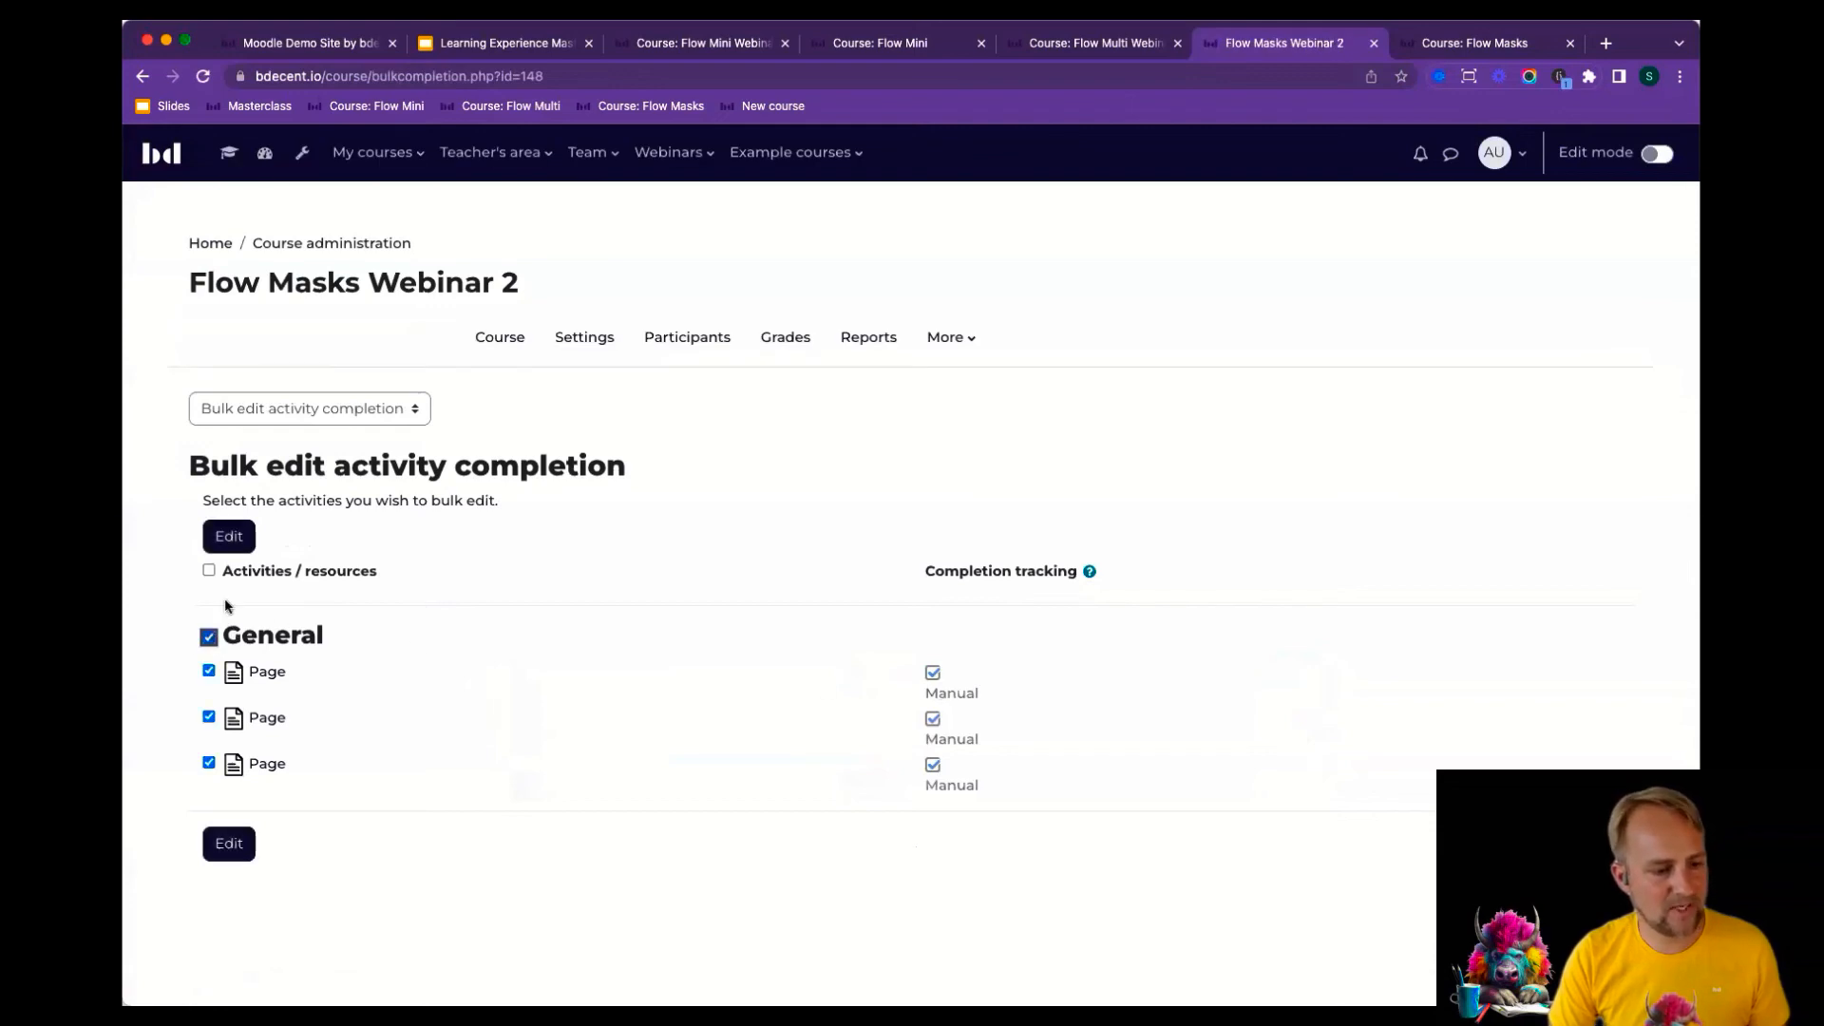
pyautogui.click(229, 536)
pyautogui.click(785, 478)
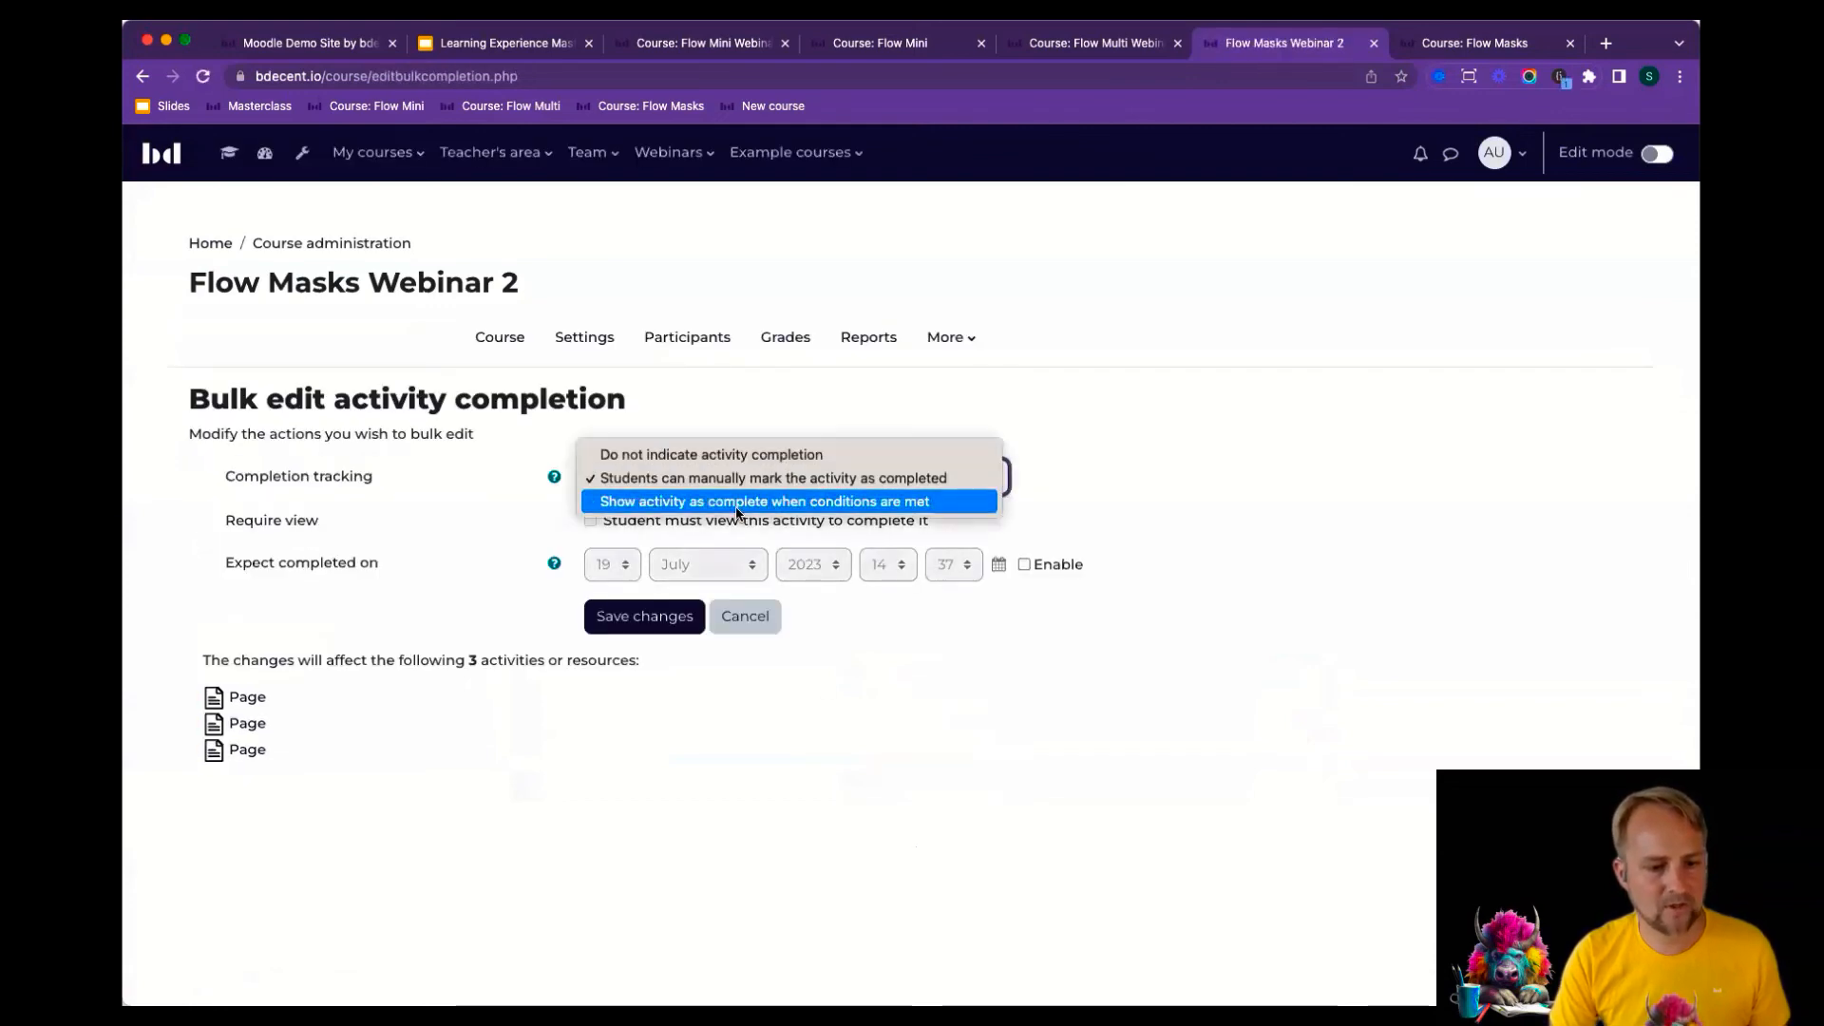
pyautogui.click(785, 497)
pyautogui.click(590, 520)
pyautogui.click(674, 620)
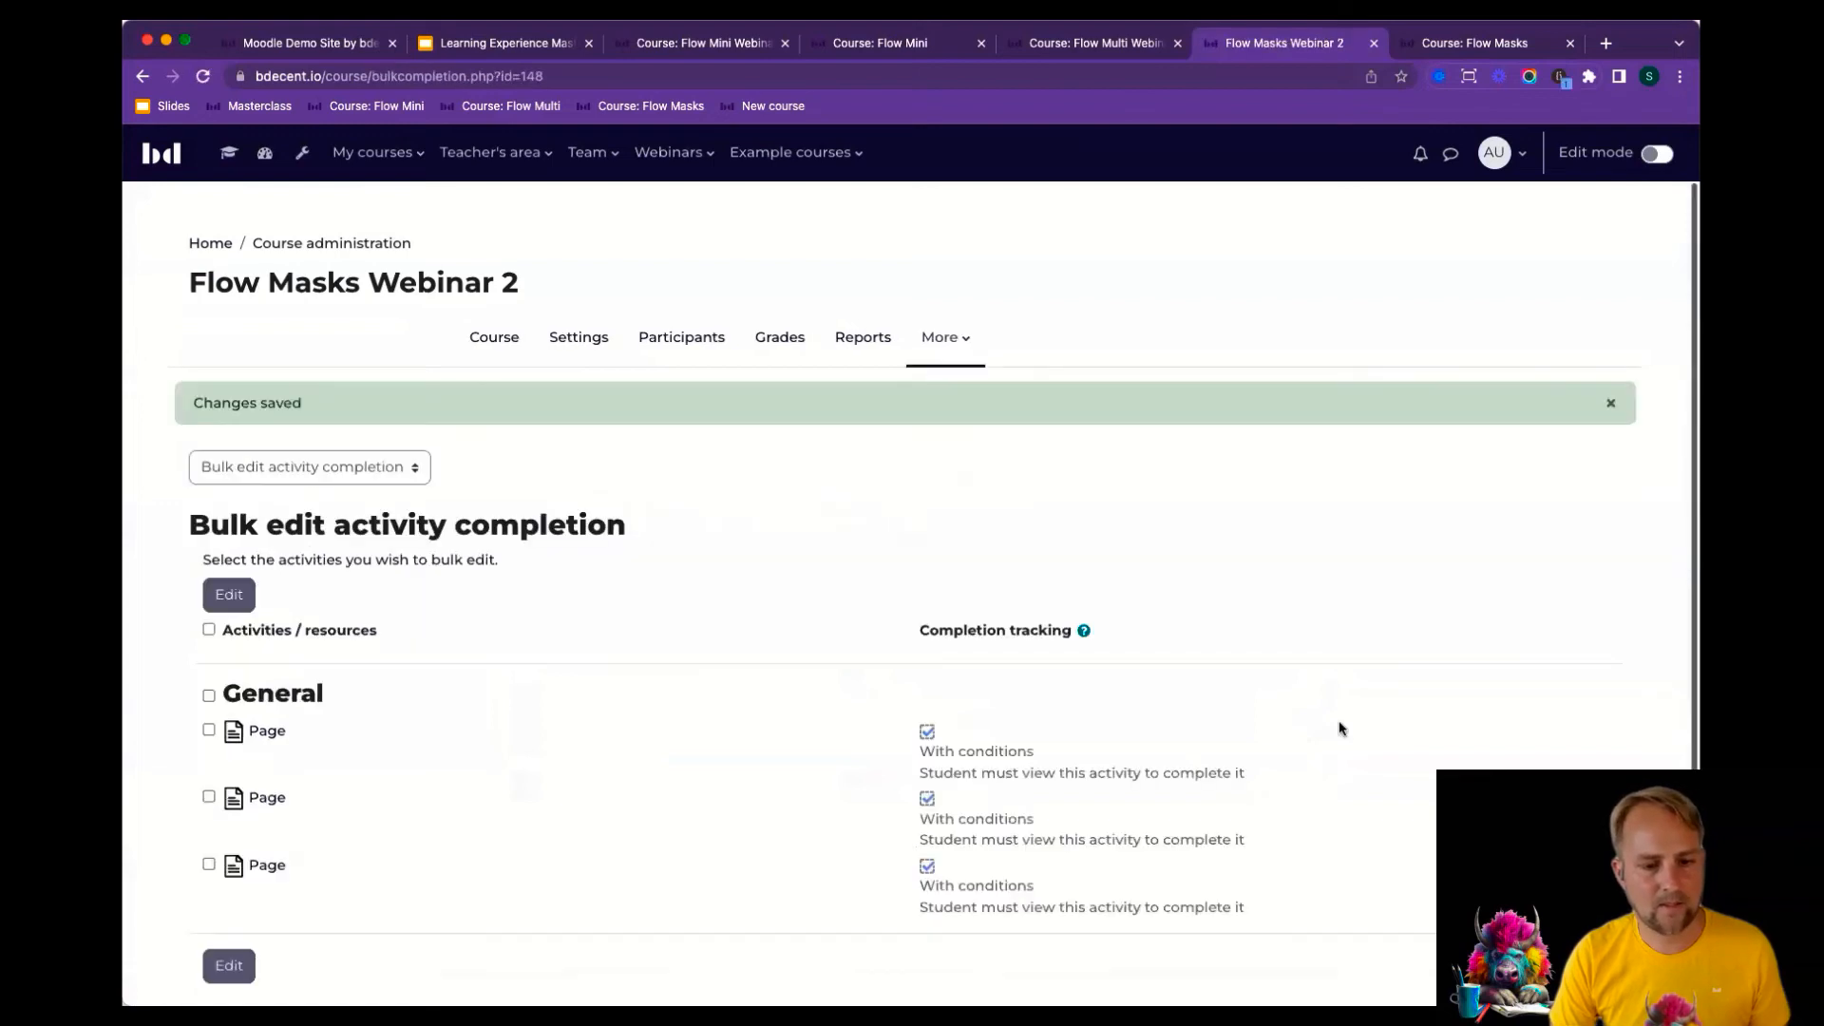
# Log in as the demo user Student 1 and open the Flow Masks Webinar 2 course page.
pyautogui.click(1488, 168)
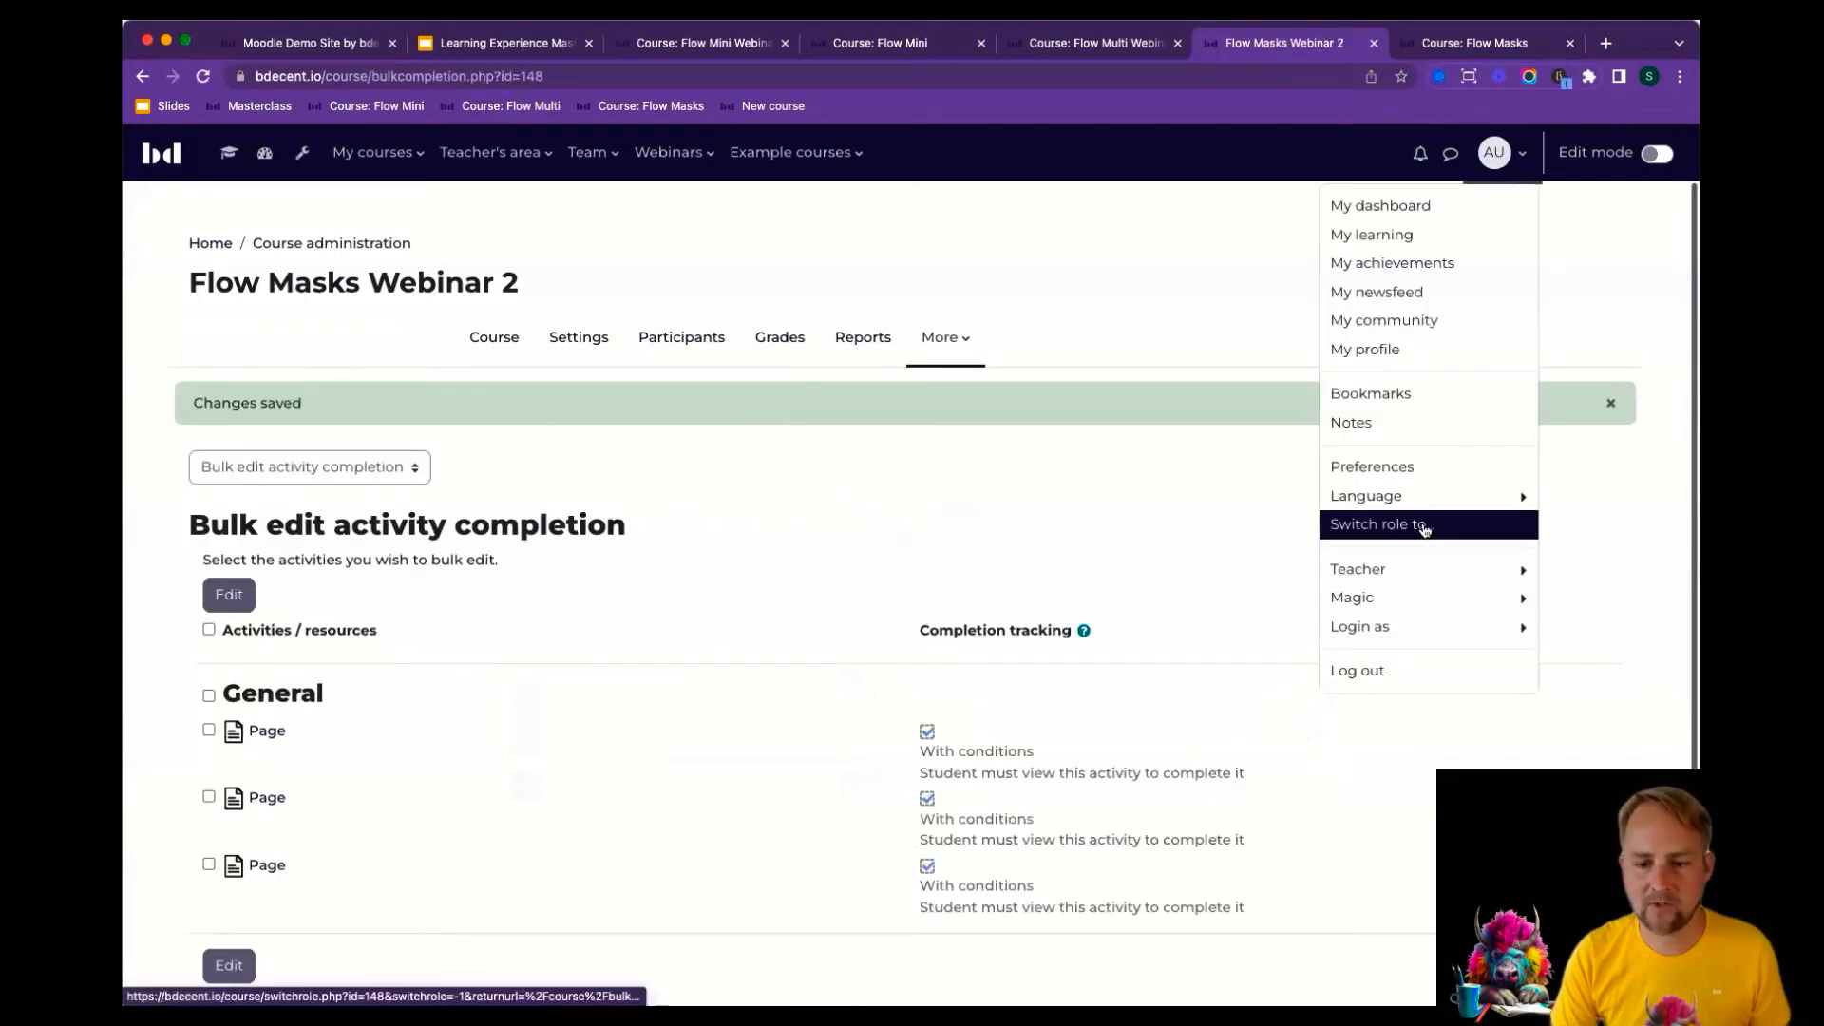
pyautogui.click(1396, 629)
pyautogui.click(1427, 266)
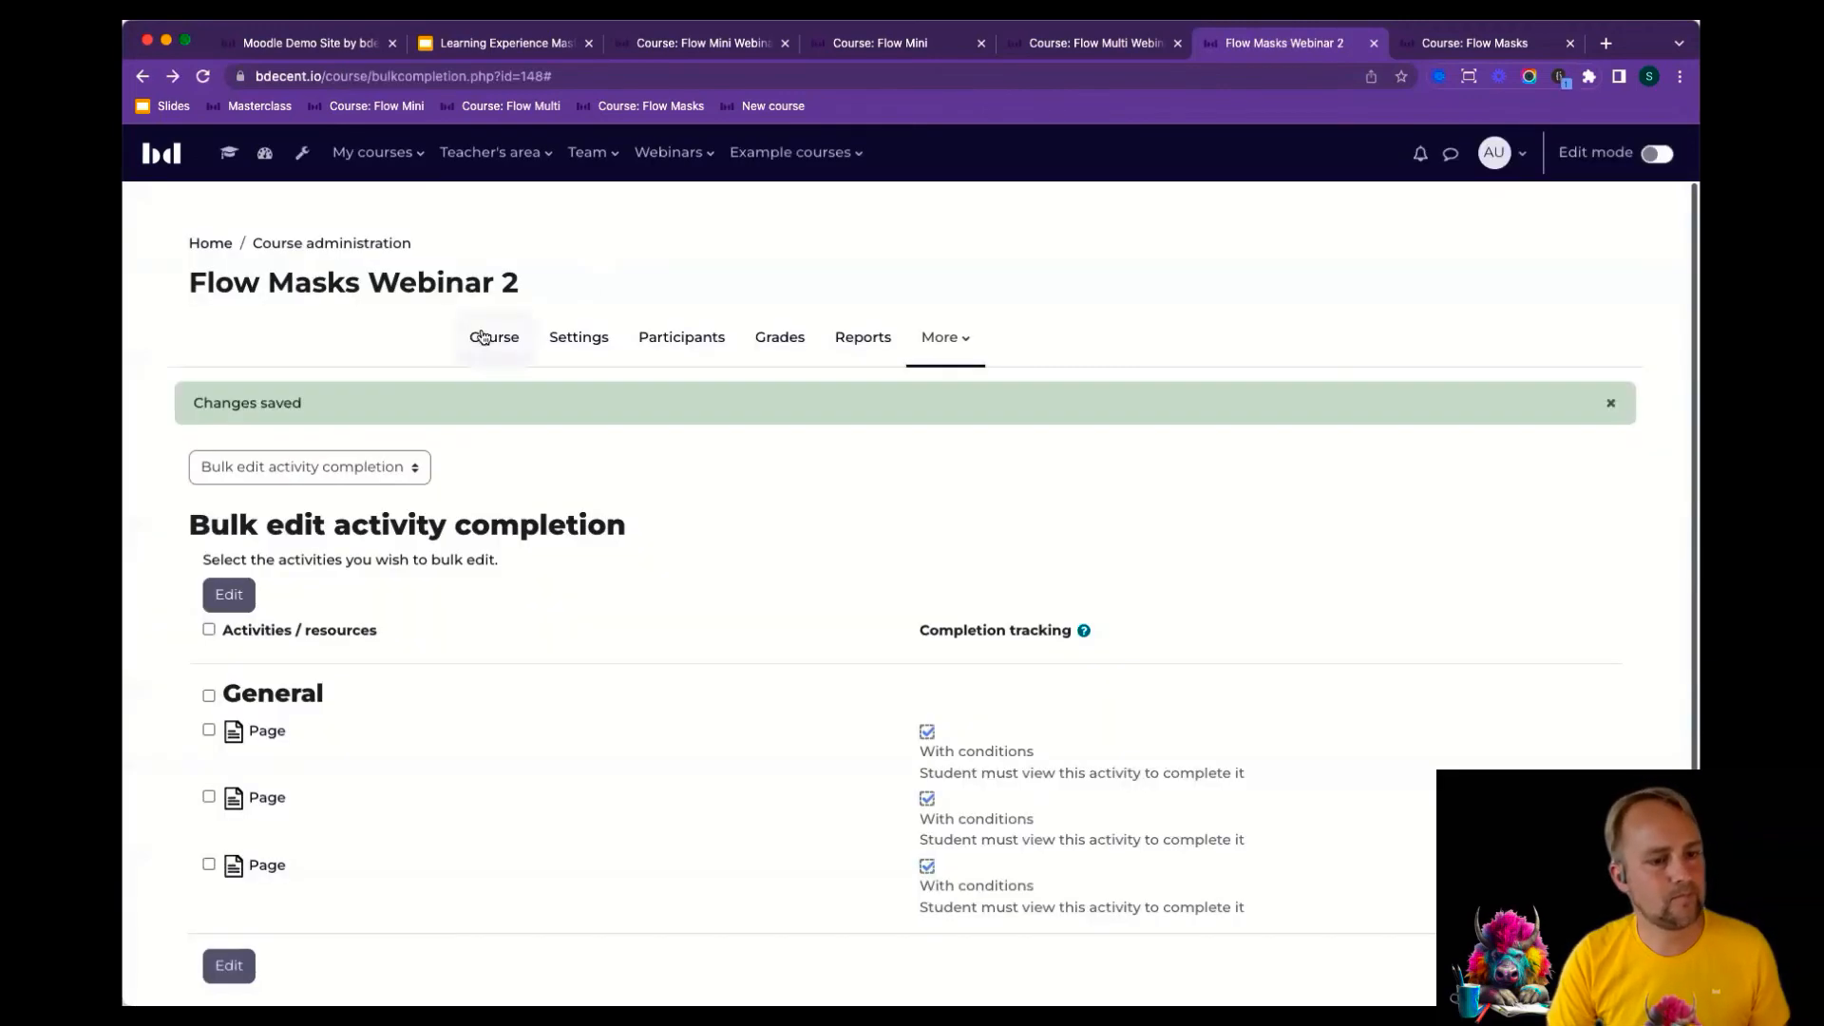
pyautogui.click(493, 338)
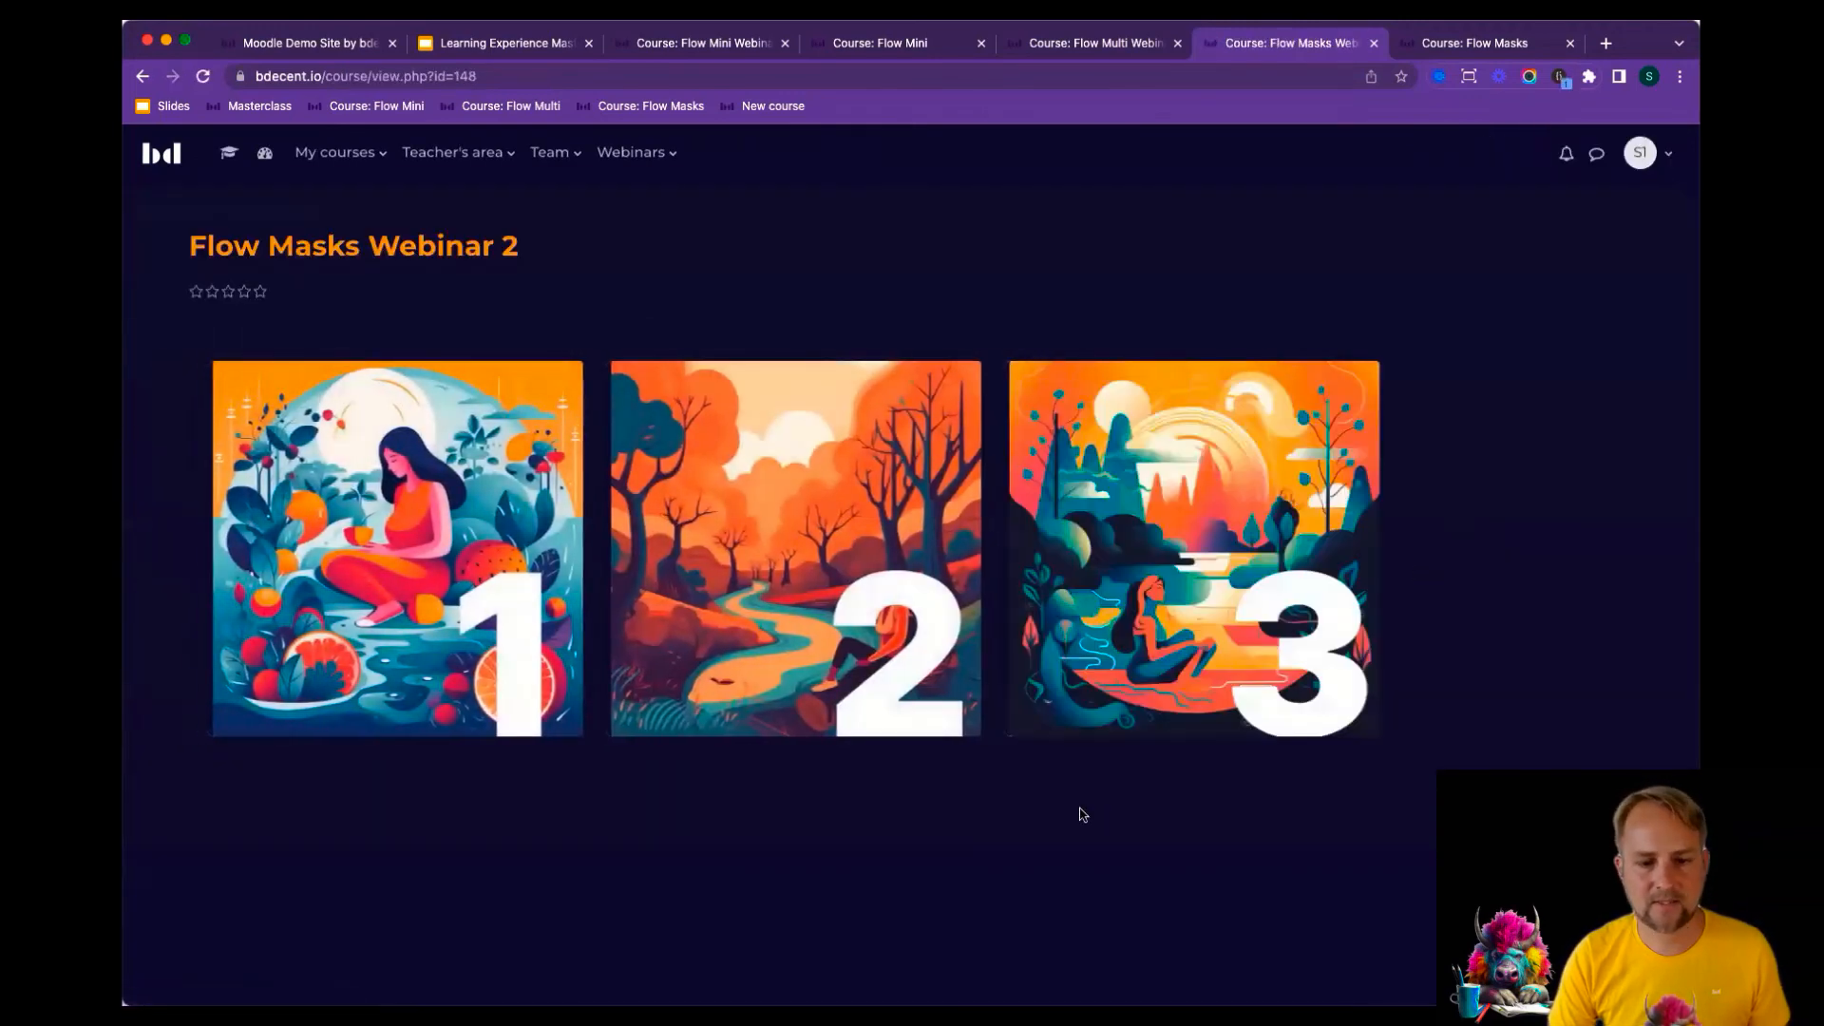